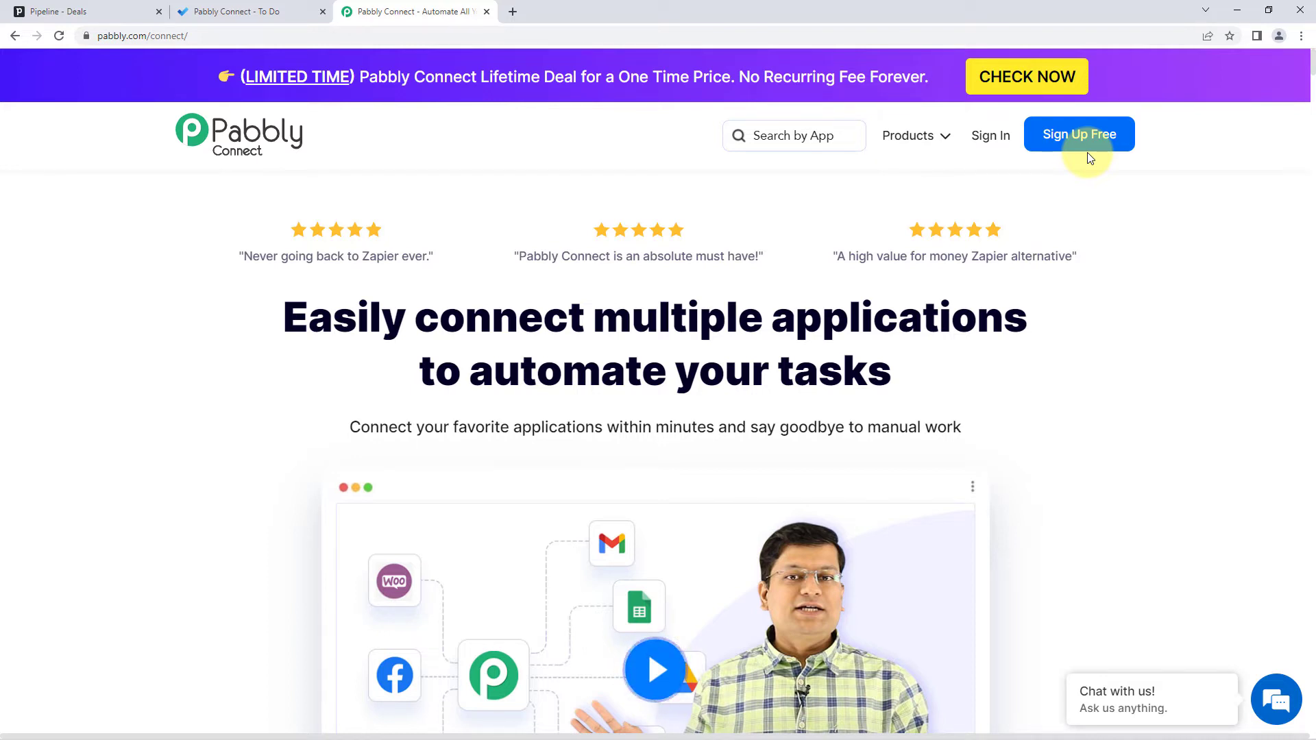
- Sign in to Pabbly, open Pabbly Connect from the apps list, and start a new workflow
{"action": "left_click", "coordinate": [991, 137]}
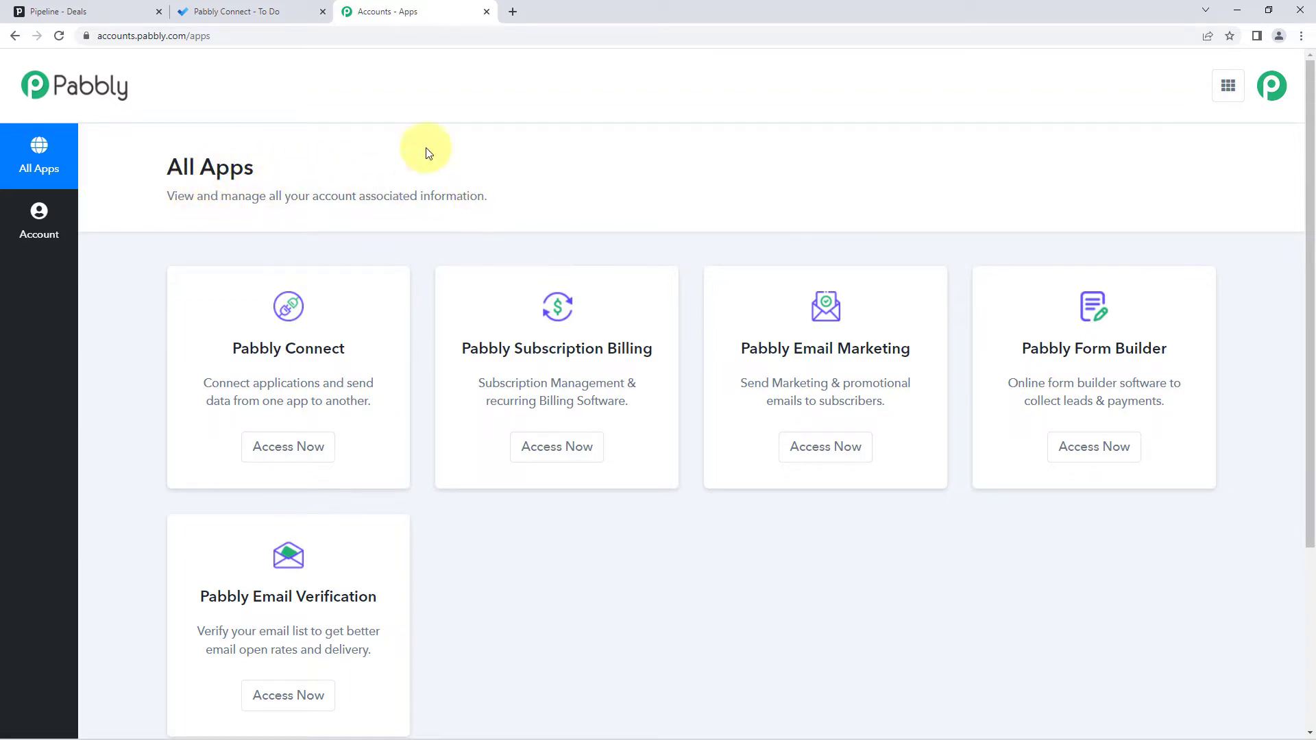
{"action": "left_click", "coordinate": [288, 447]}
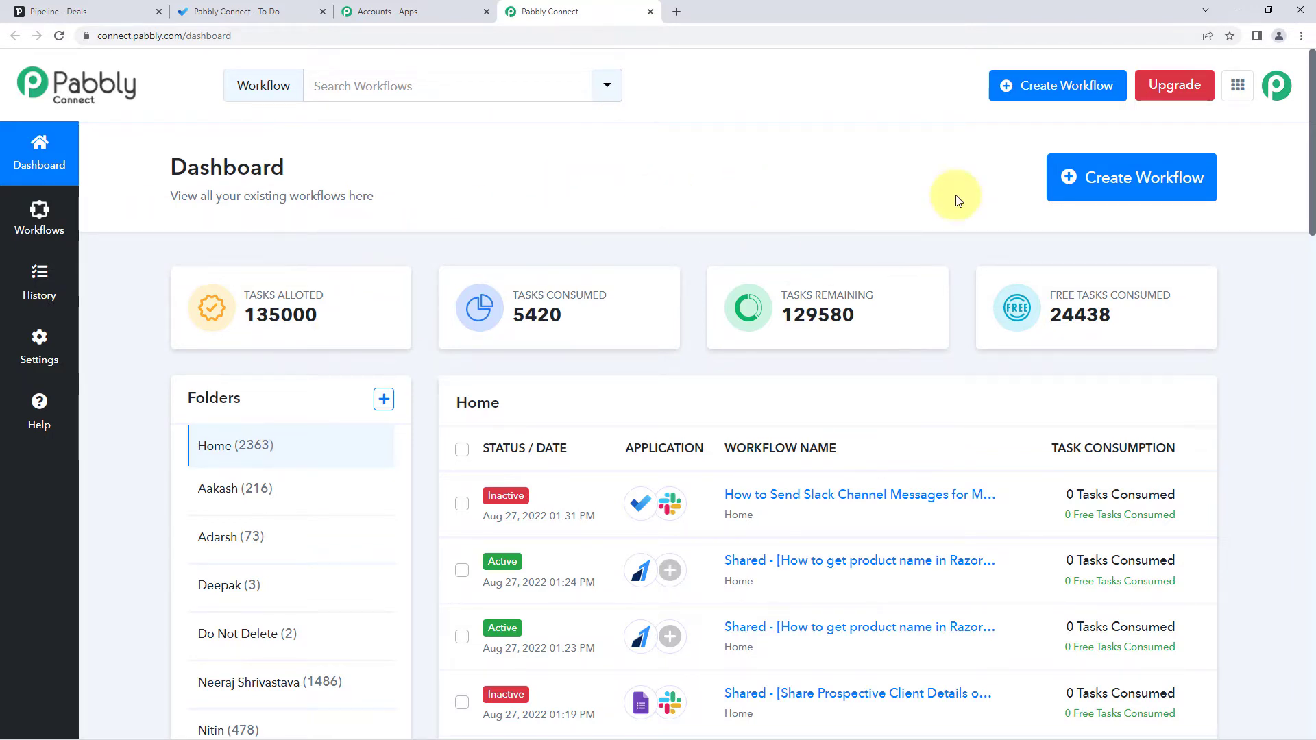
{"action": "left_click", "coordinate": [1140, 183]}
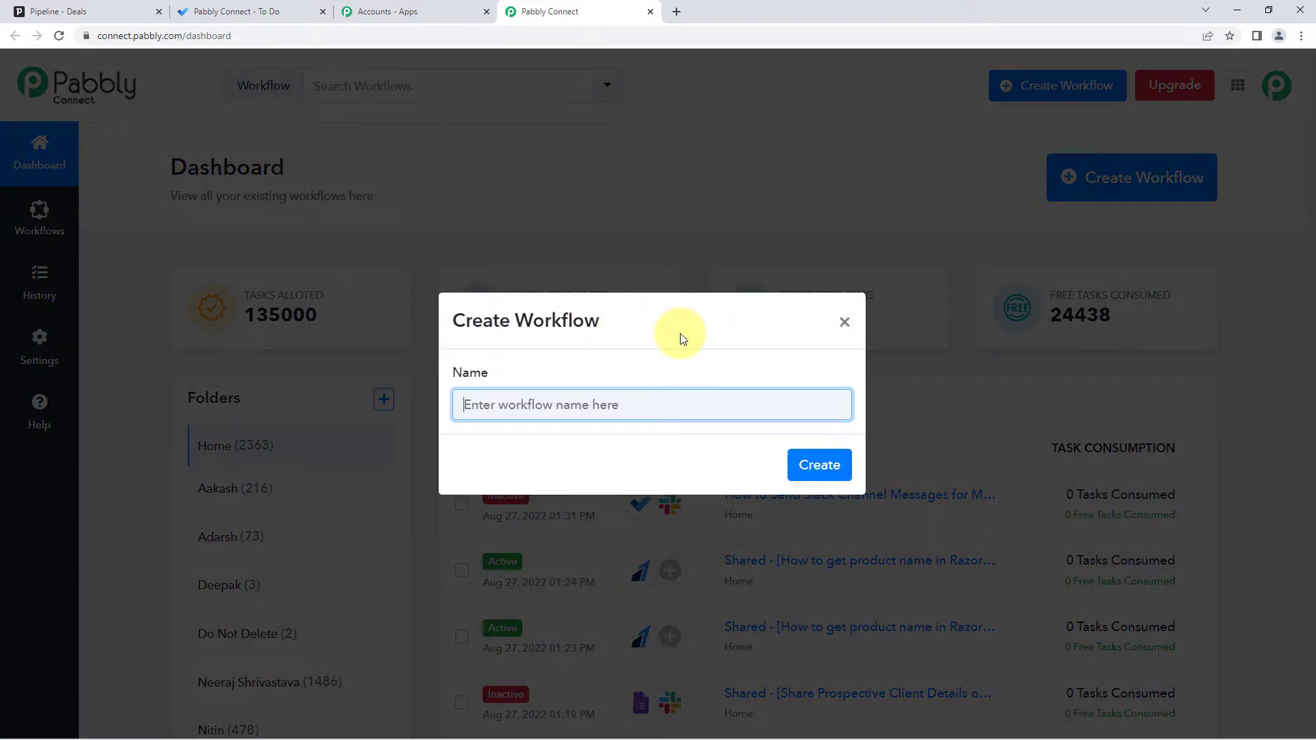
- Create the workflow with the name 'Pipedrive to Microsoft To Do'
{"action": "type", "text": "Pipedrive to Microsoft To Do"}
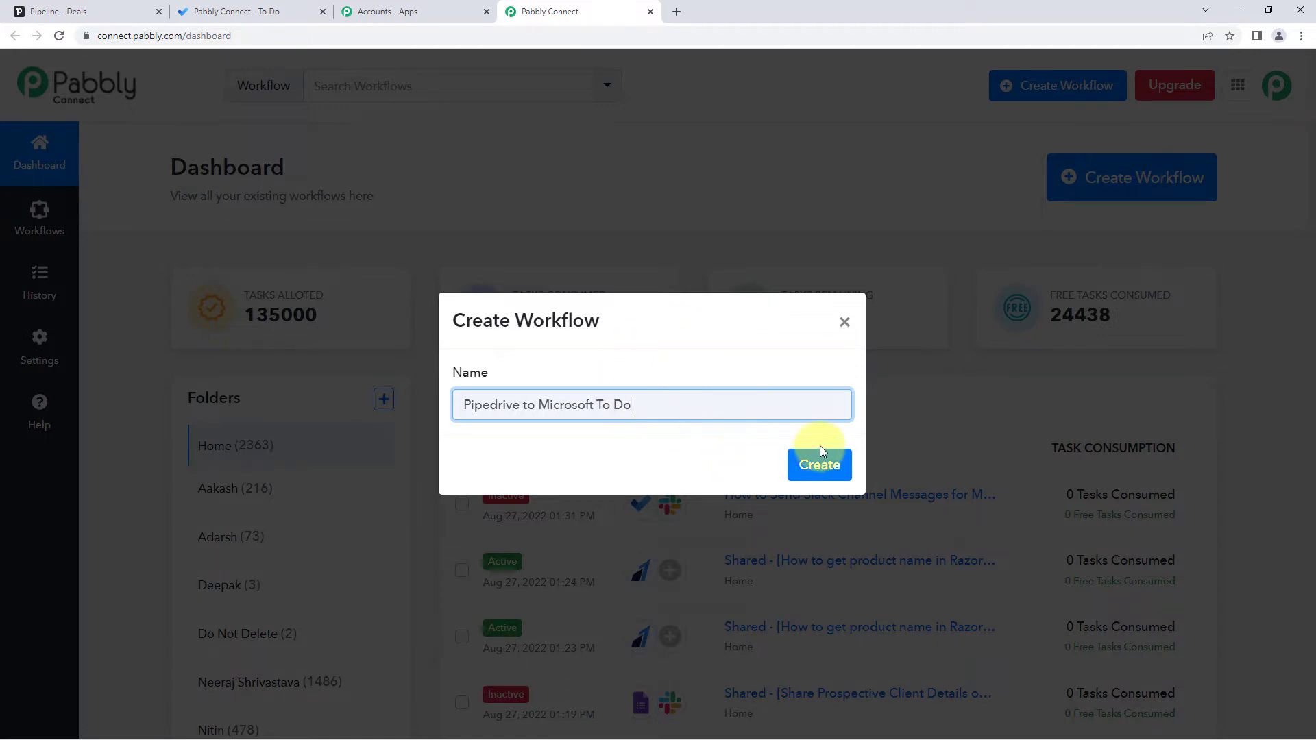
{"action": "left_click", "coordinate": [796, 472]}
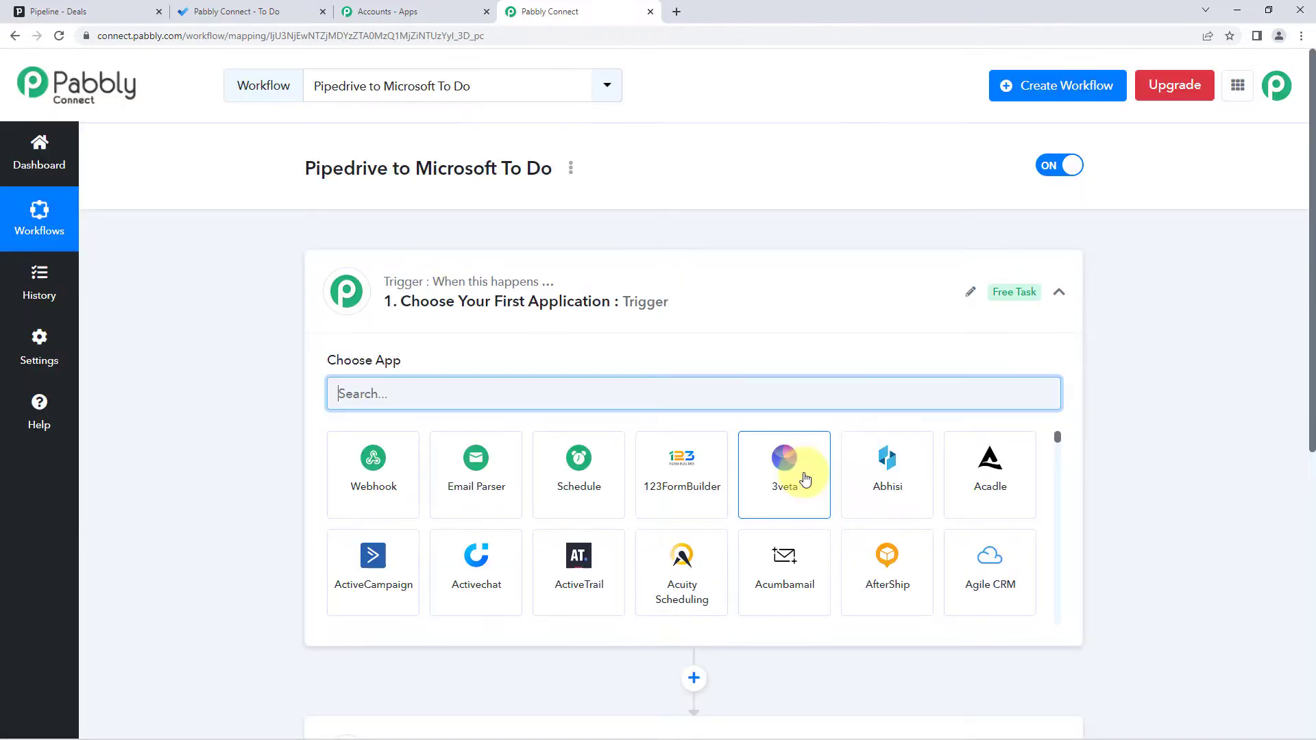
{"action": "left_click", "coordinate": [536, 291]}
{"action": "scroll", "coordinate": [211, 255], "scroll_direction": "down", "scroll_amount": 1}
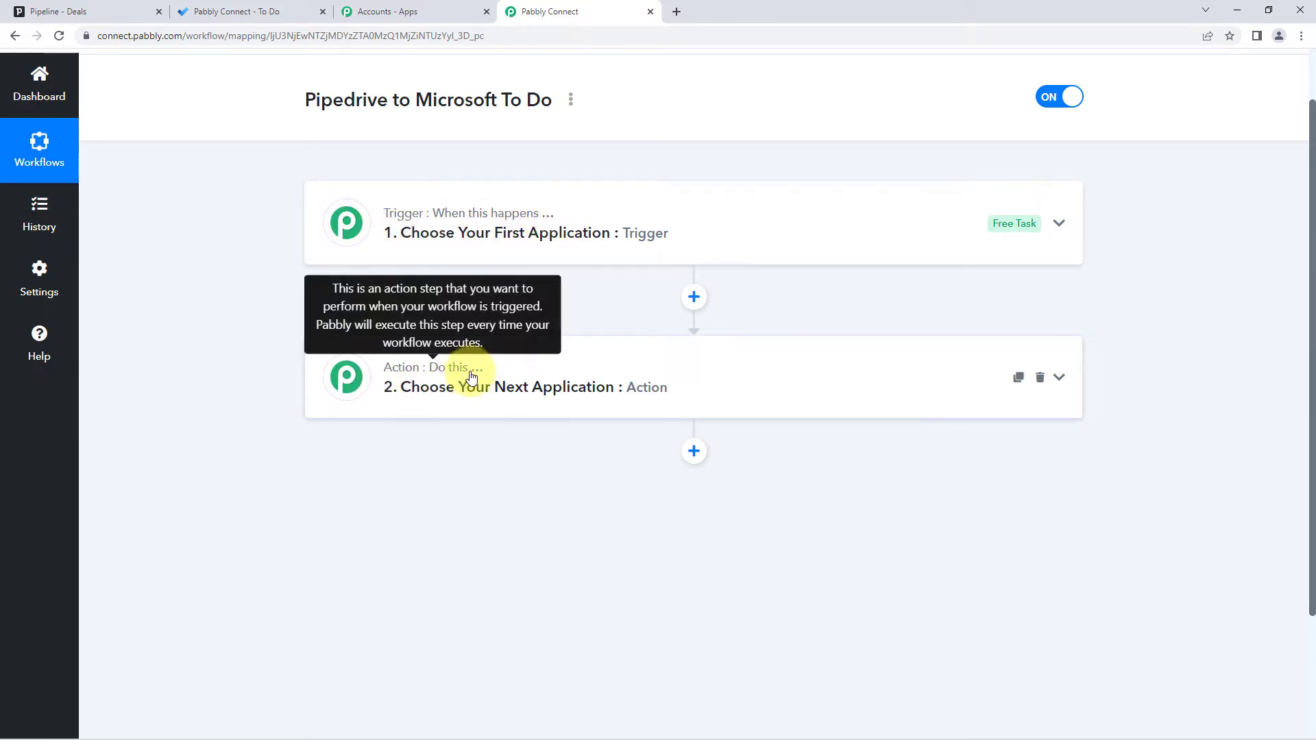
{"action": "left_click", "coordinate": [481, 240]}
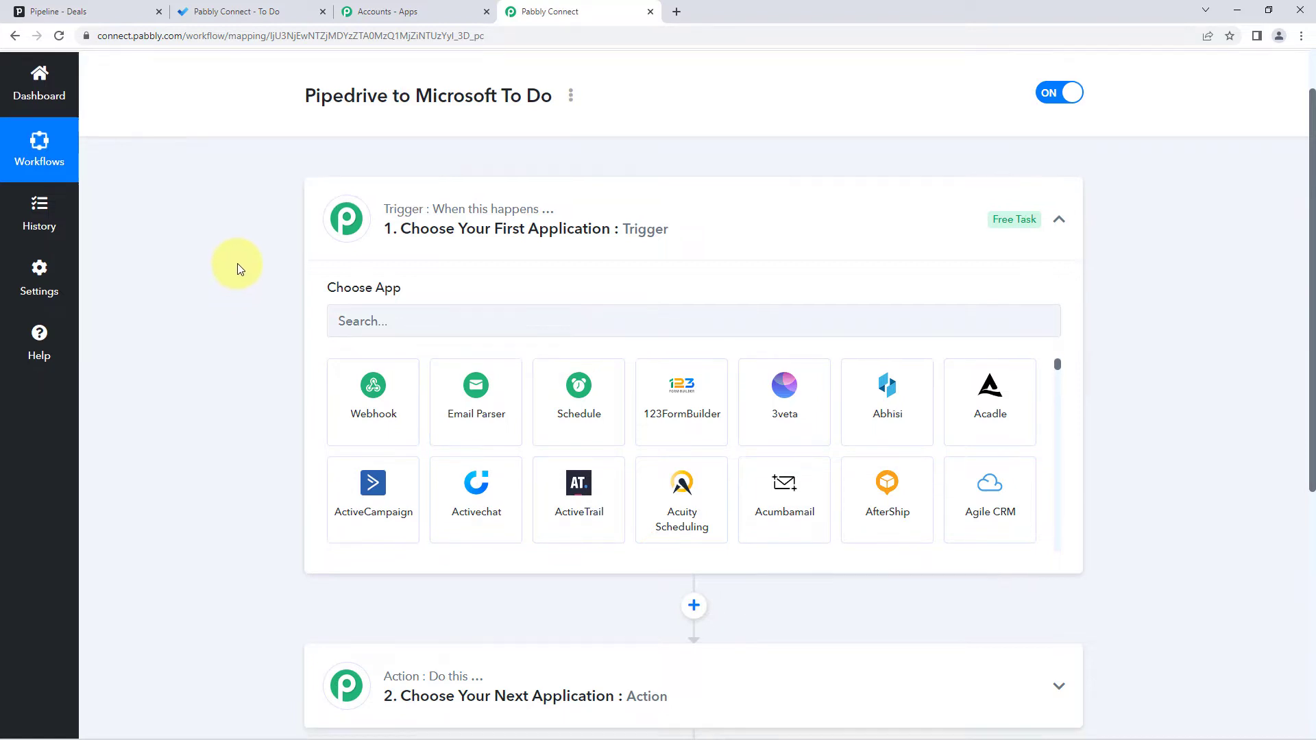
- Set the trigger app to PipeDrive with the New Deal event and begin connecting the account
{"action": "scroll", "coordinate": [237, 263], "scroll_direction": "down", "scroll_amount": 2}
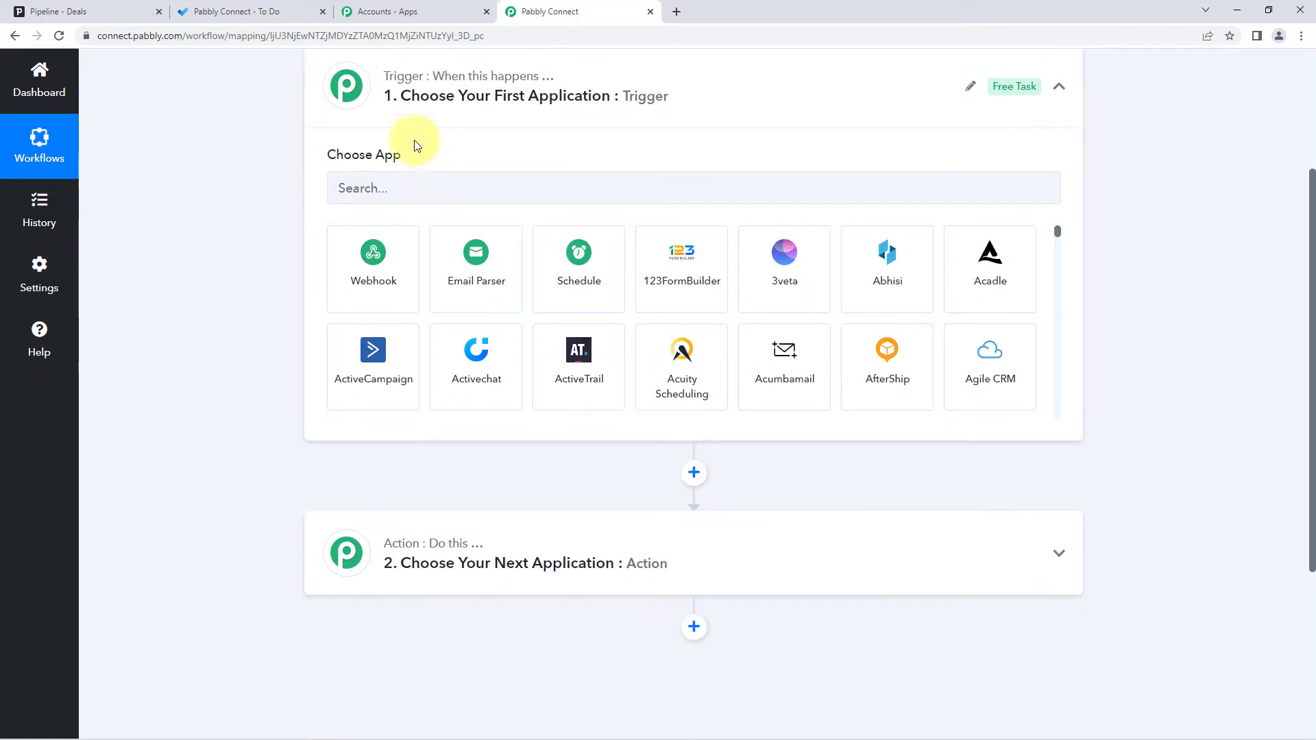
{"action": "left_click", "coordinate": [375, 195]}
{"action": "type", "text": "Pipedrive"}
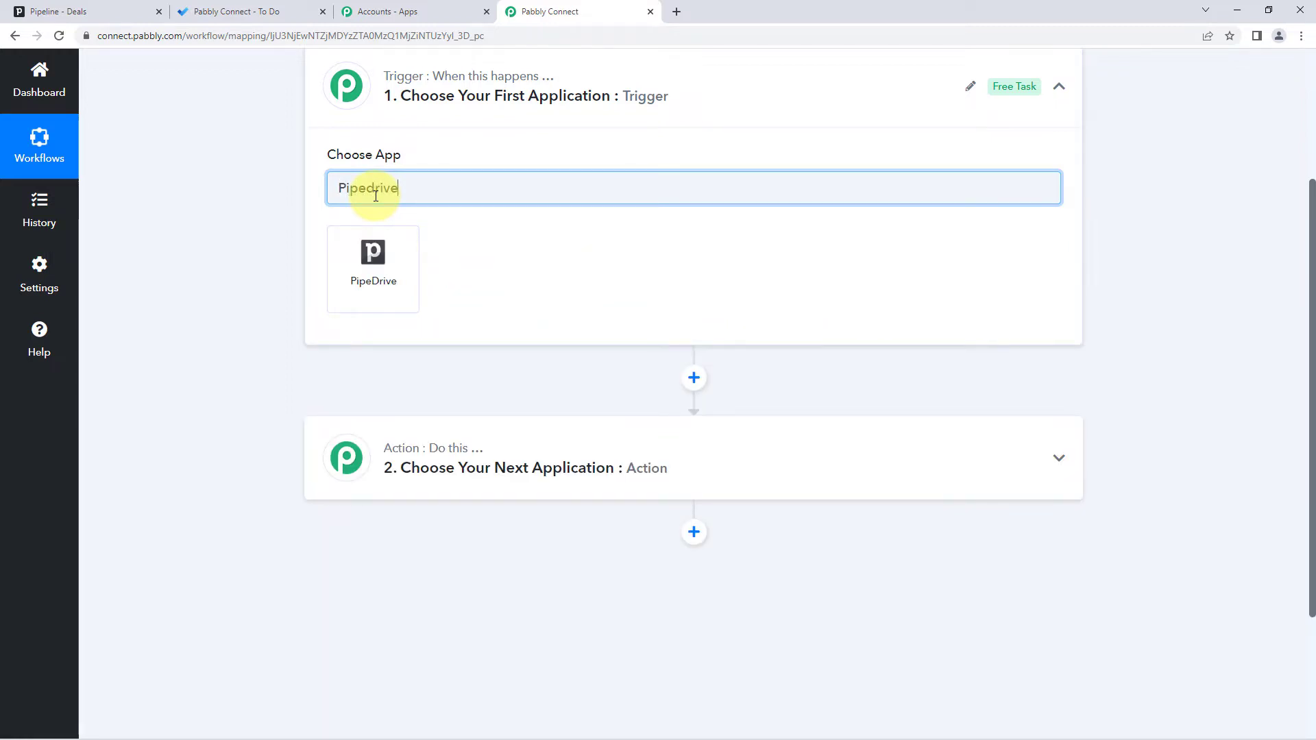
{"action": "left_click", "coordinate": [378, 239]}
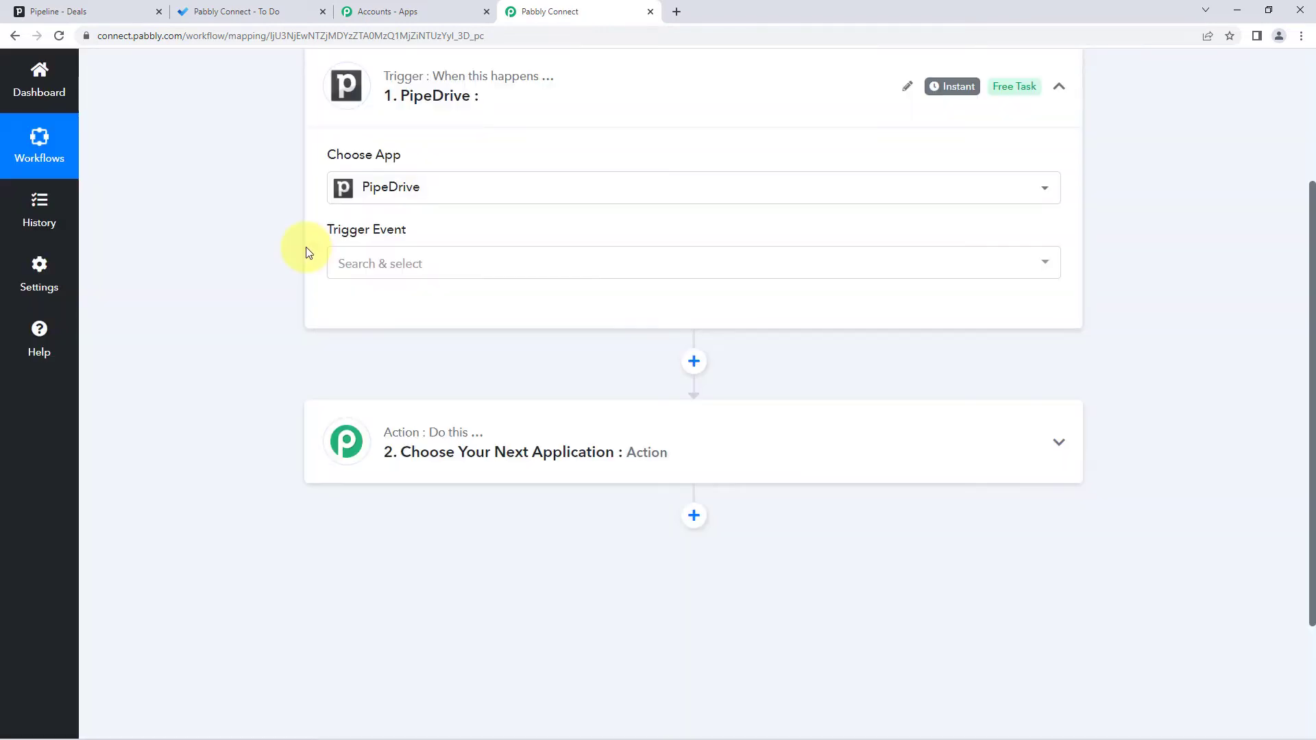
{"action": "left_click", "coordinate": [328, 274]}
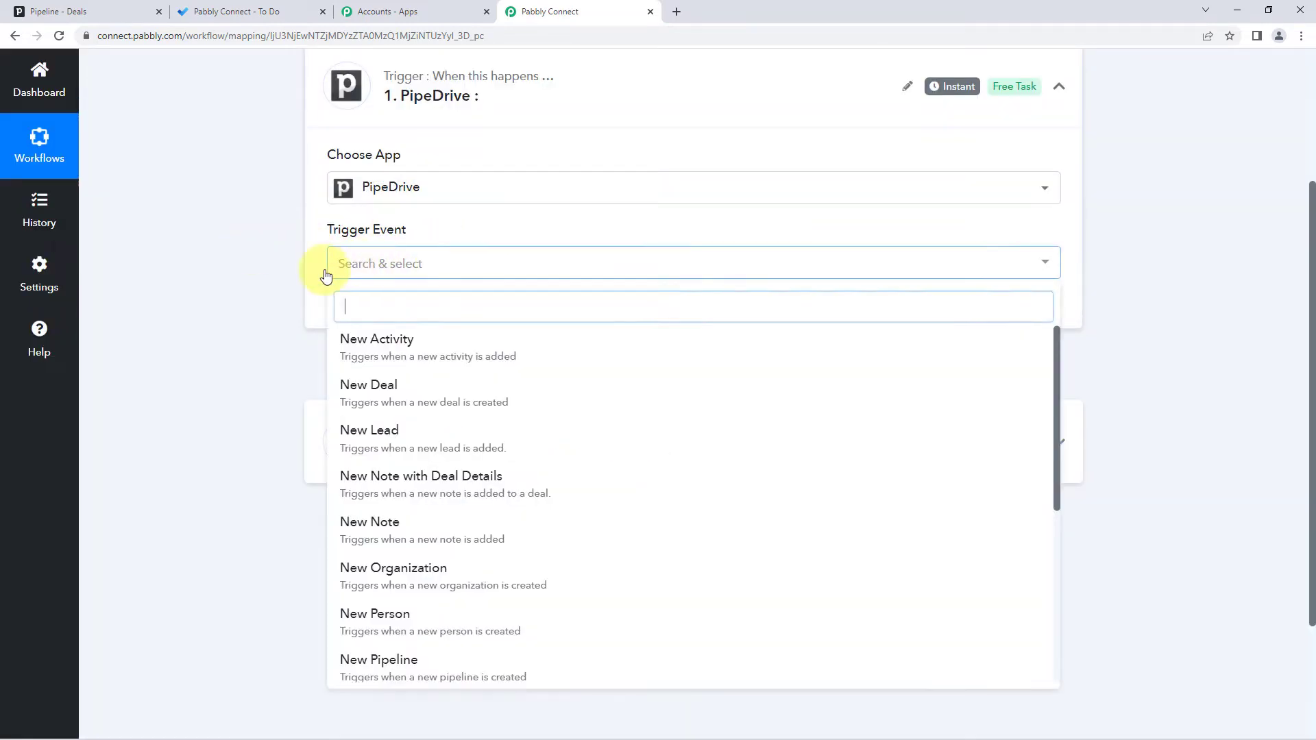
{"action": "scroll", "coordinate": [301, 309], "scroll_direction": "down", "scroll_amount": 1}
{"action": "left_click", "coordinate": [418, 327]}
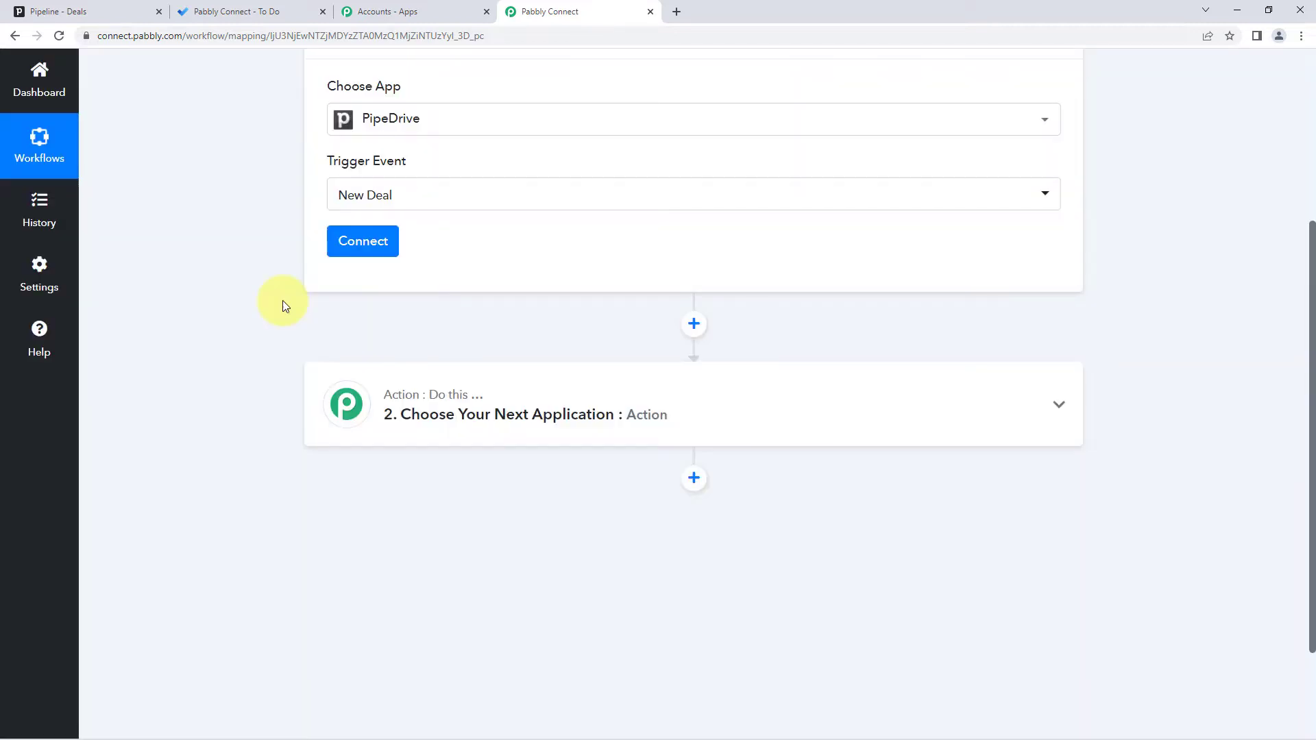
{"action": "scroll", "coordinate": [285, 305], "scroll_direction": "up", "scroll_amount": 1}
{"action": "left_click", "coordinate": [362, 324]}
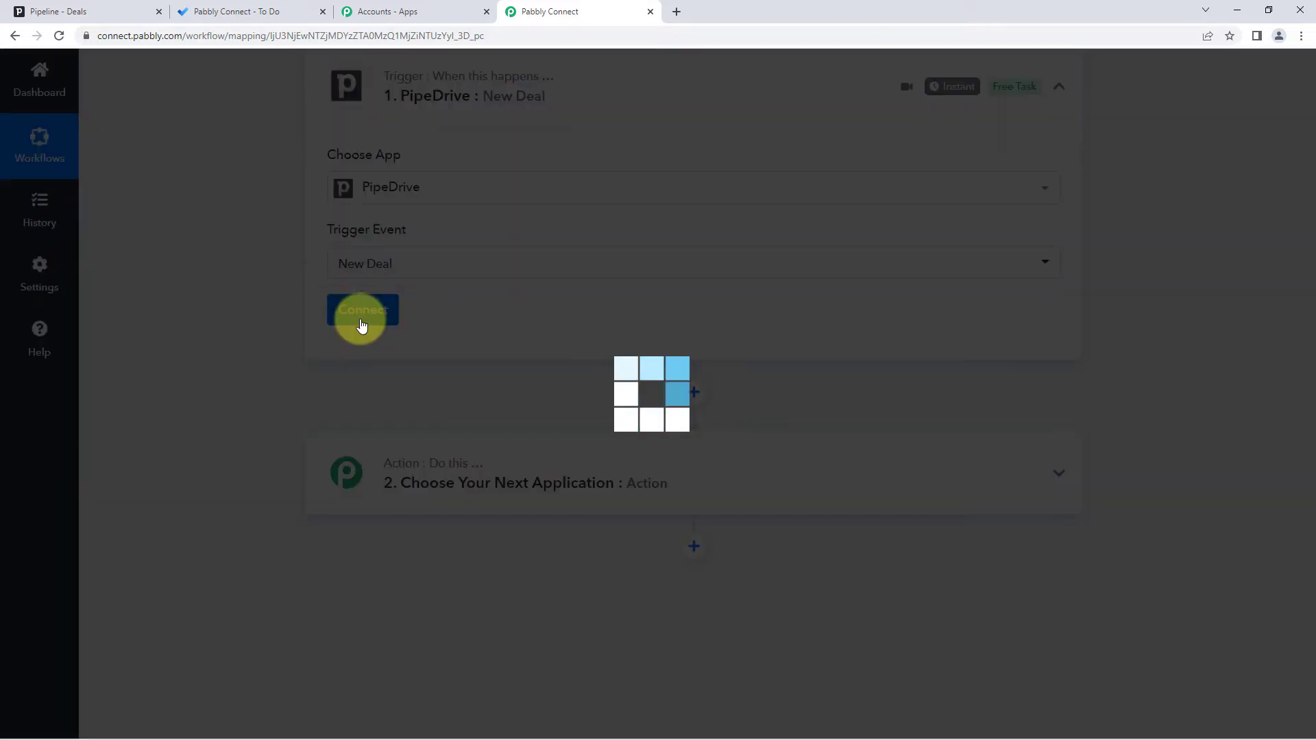
- Add a new PipeDrive connection, review the API token hint, and bring up the Pipedrive deals board
{"action": "left_click", "coordinate": [608, 227]}
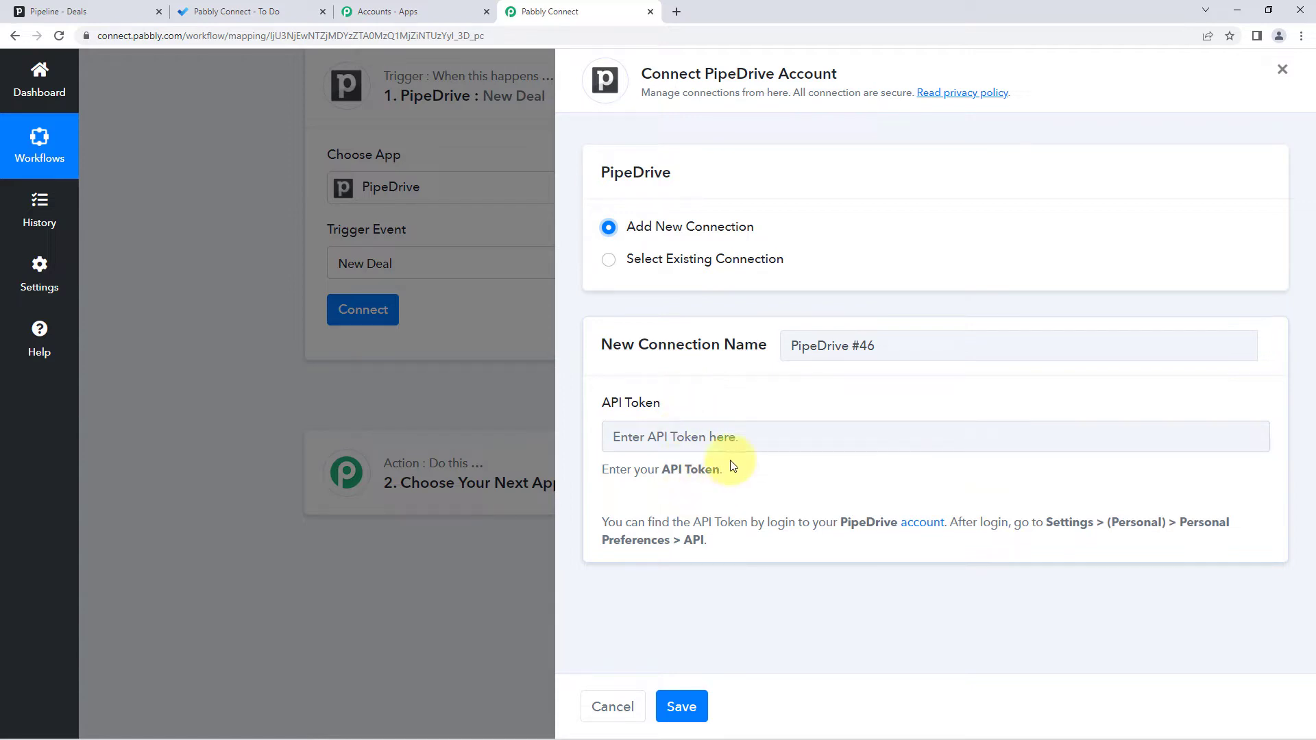
{"action": "left_click_drag", "start_coordinate": [602, 521], "coordinate": [699, 547]}
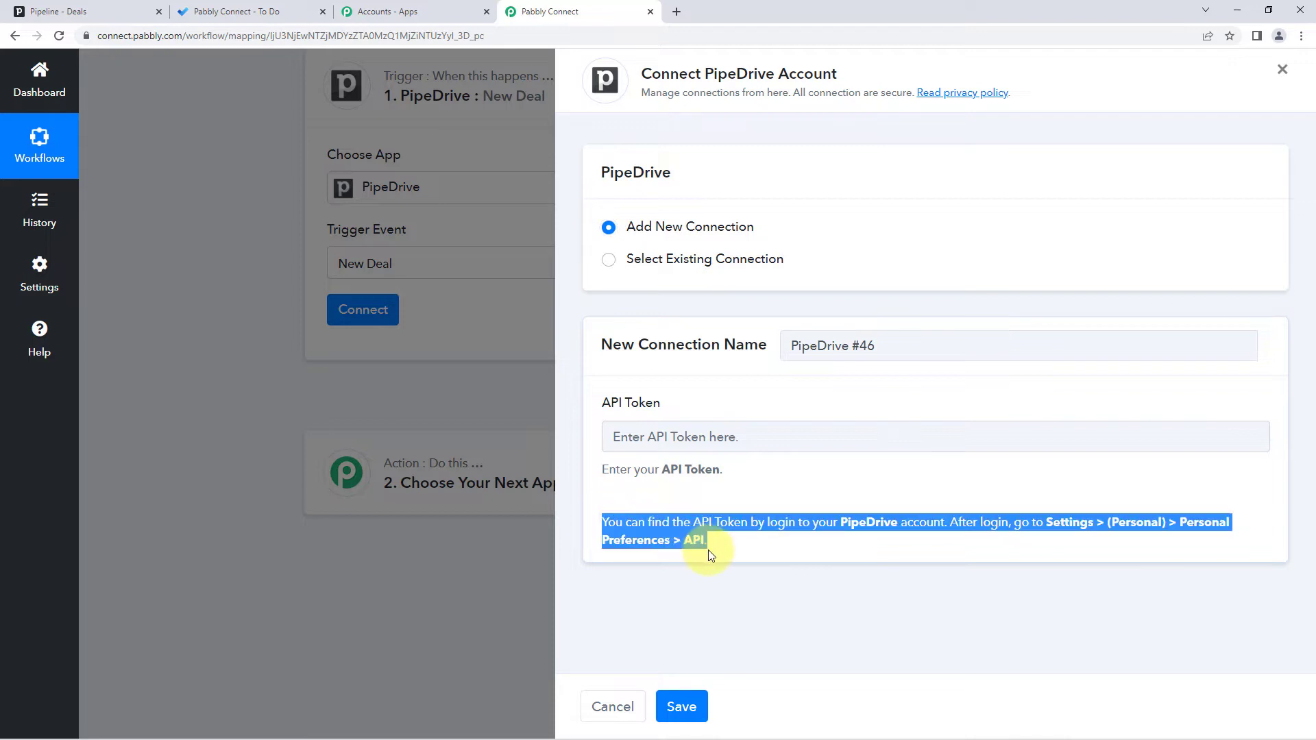
{"action": "left_click", "coordinate": [731, 549]}
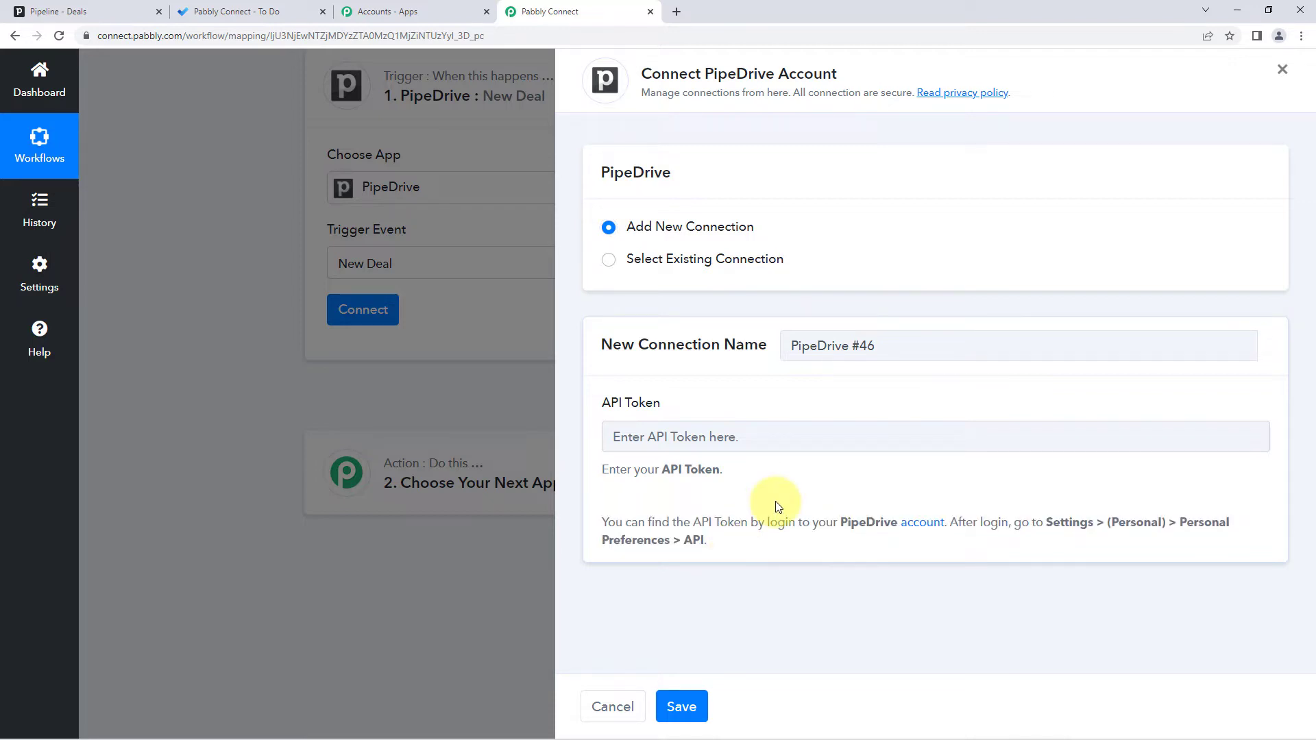
{"action": "left_click", "coordinate": [109, 11]}
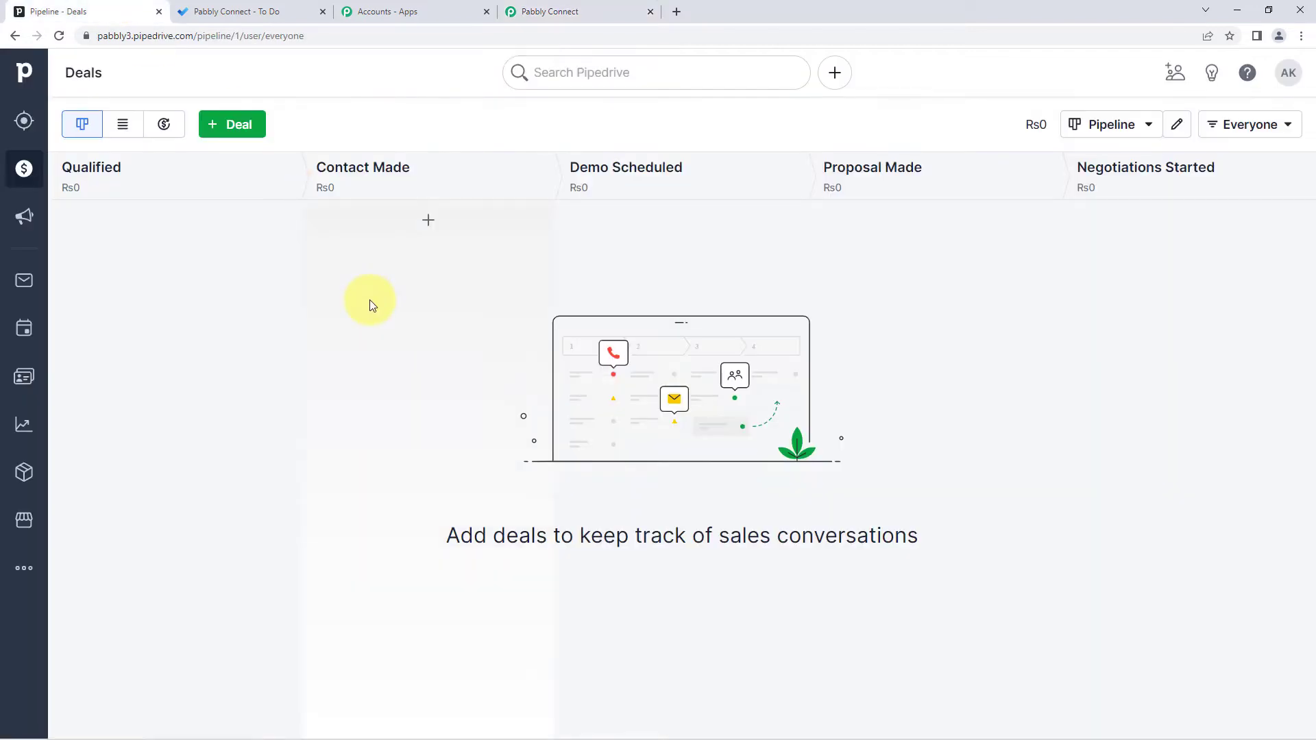
- Copy the personal API token from Pipedrive's Personal preferences API tab, then return to Pabbly Connect
{"action": "left_click", "coordinate": [1289, 74]}
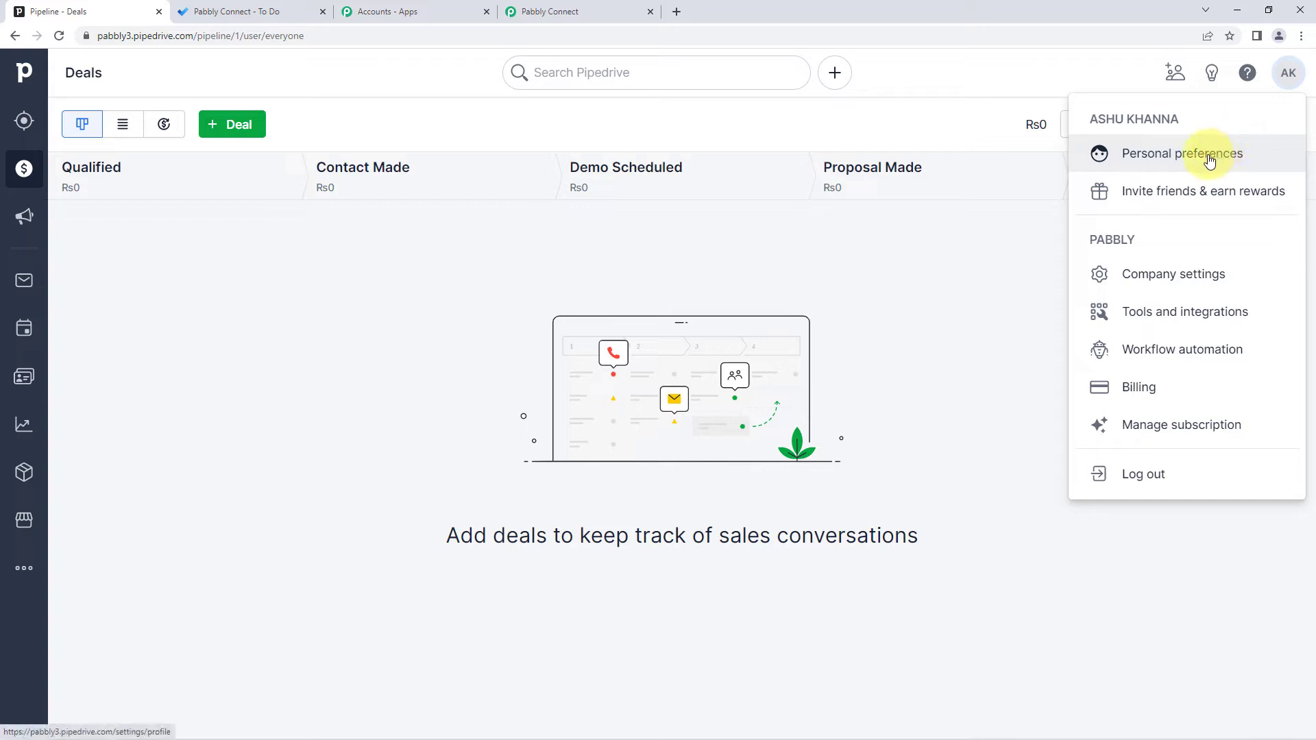
{"action": "left_click", "coordinate": [1183, 158]}
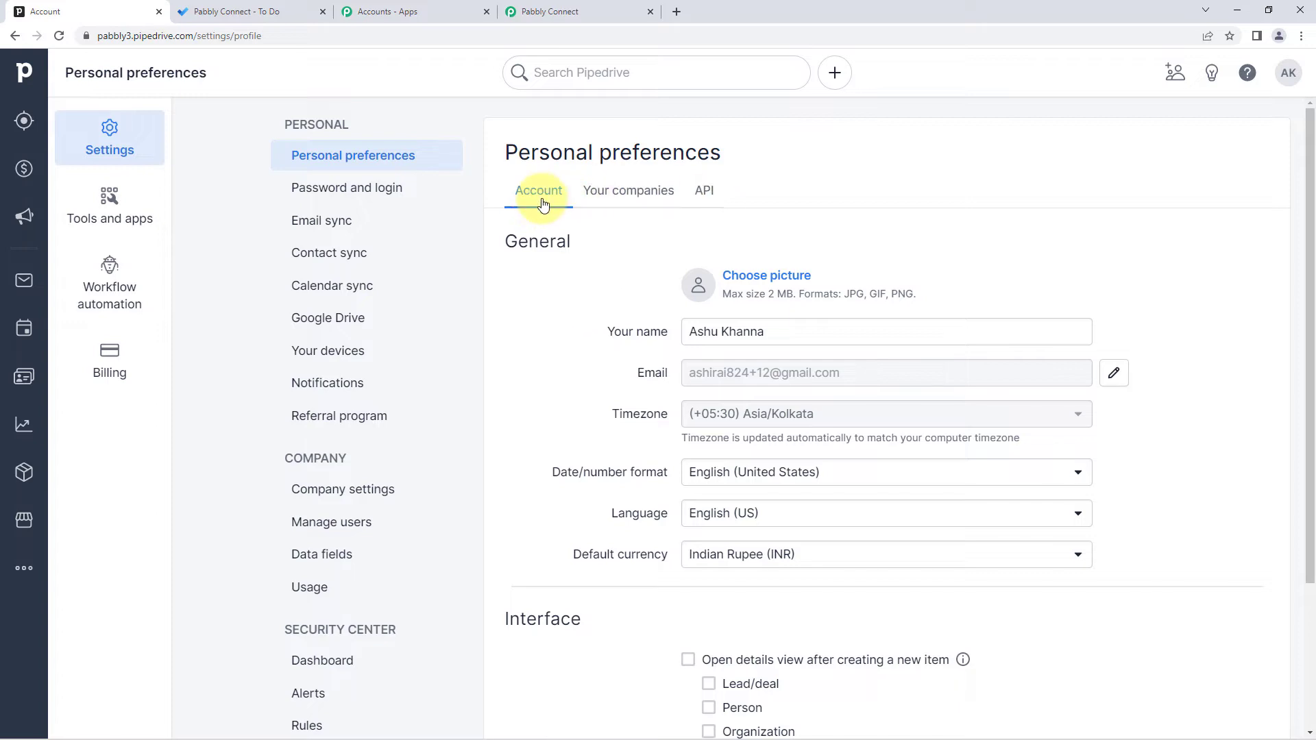
{"action": "left_click", "coordinate": [704, 192]}
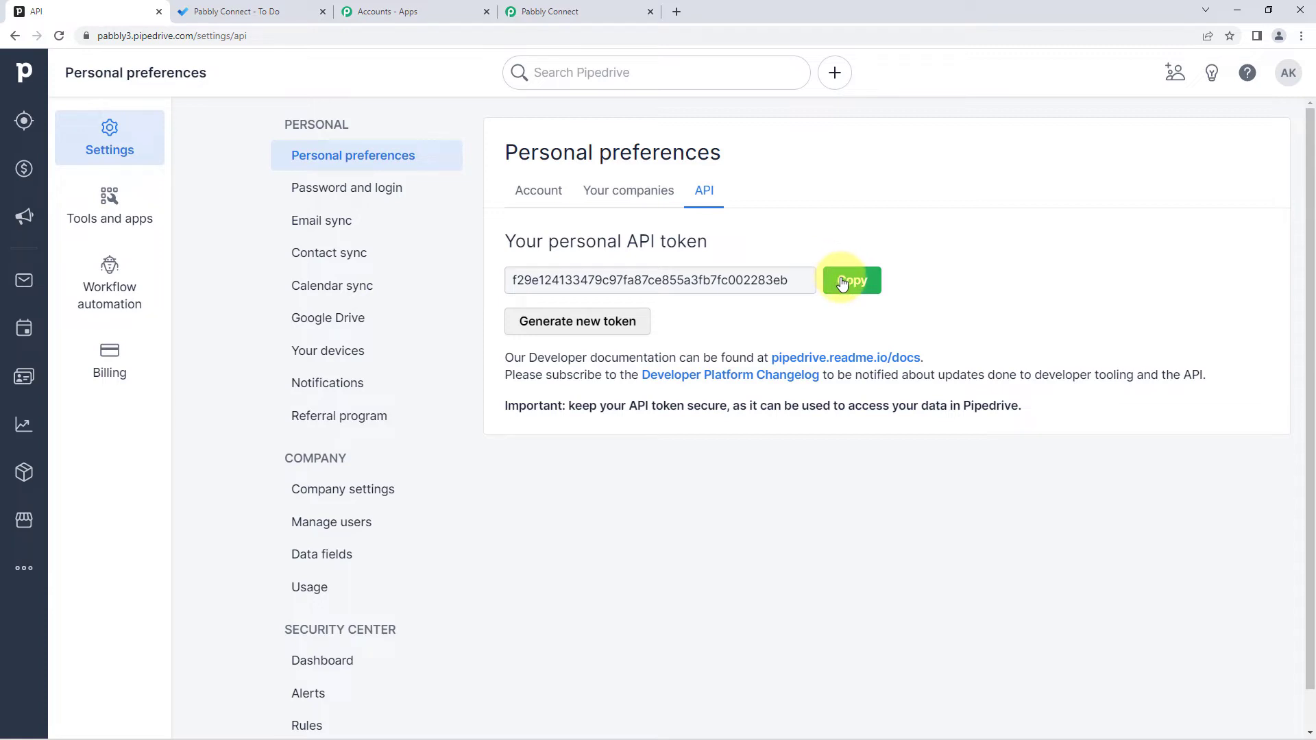
{"action": "left_click", "coordinate": [843, 282]}
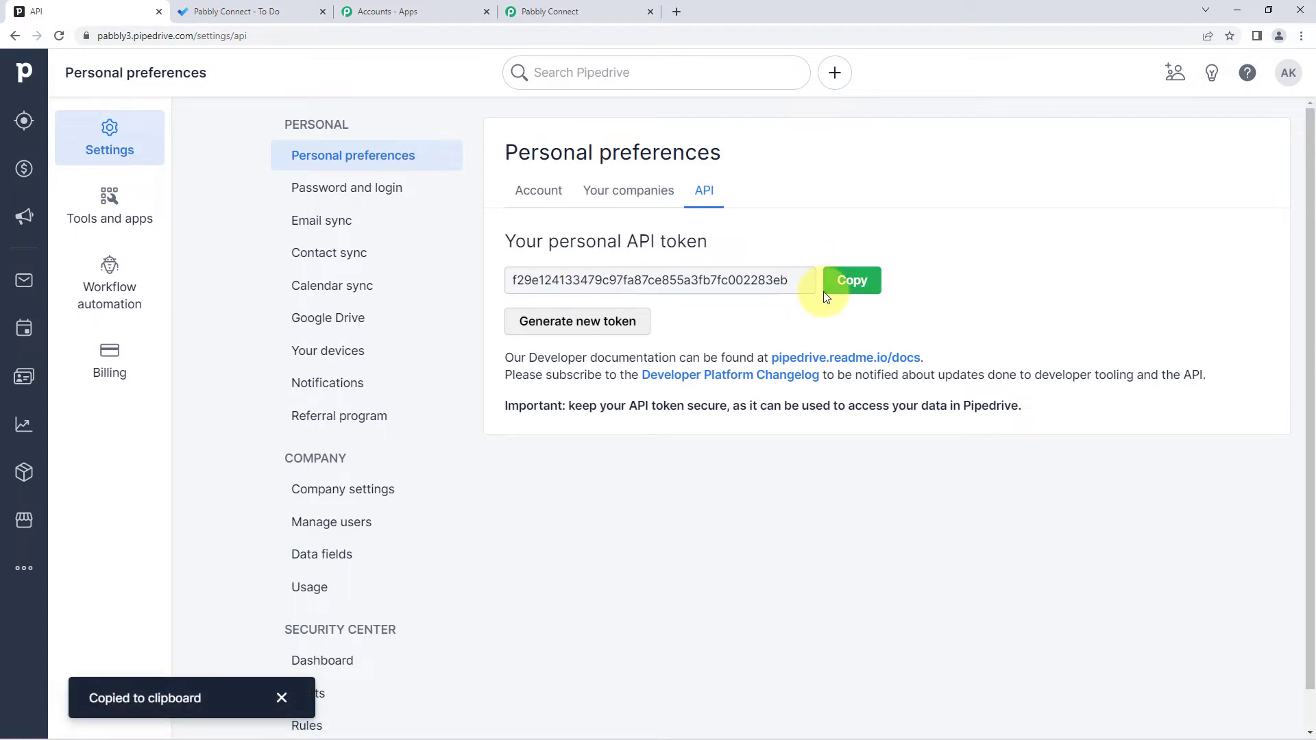
{"action": "left_click", "coordinate": [558, 15]}
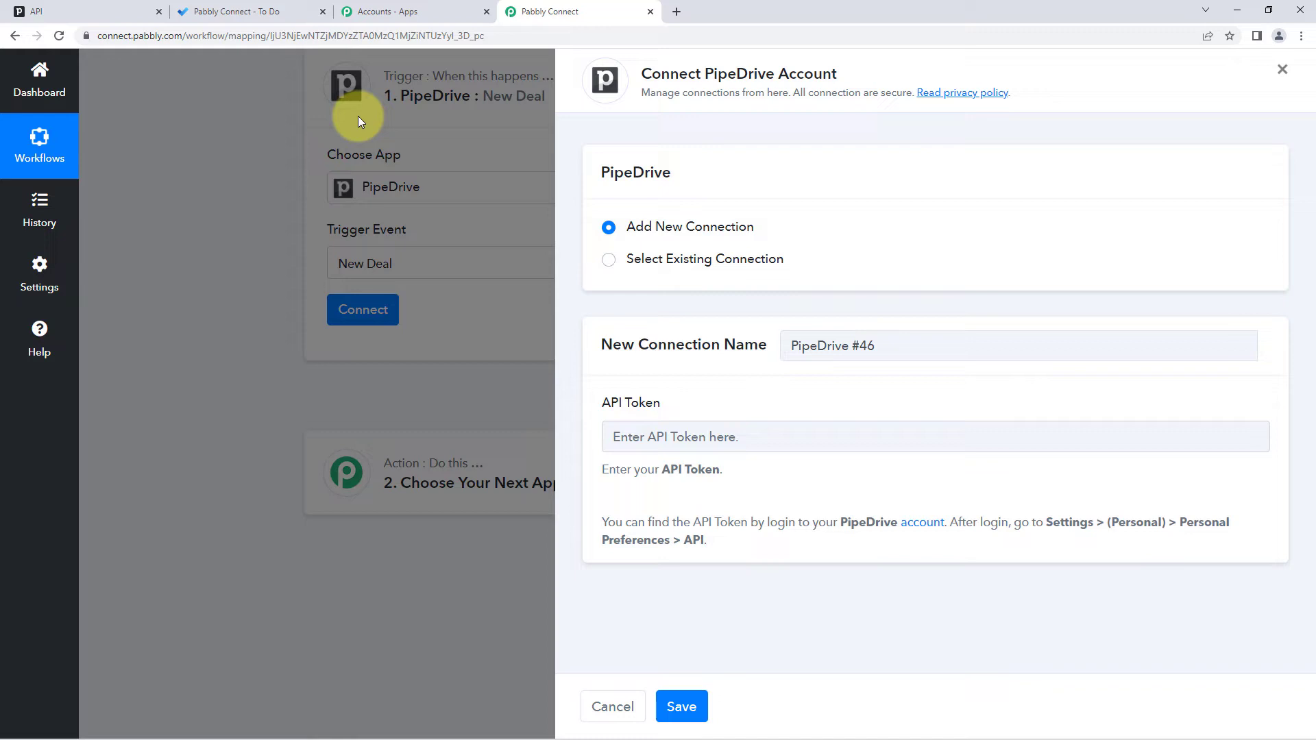
- Paste the API token into the PipeDrive connection and save it, then go to Pipedrive's API settings
{"action": "left_click", "coordinate": [640, 440]}
{"action": "right_click", "coordinate": [640, 440]}
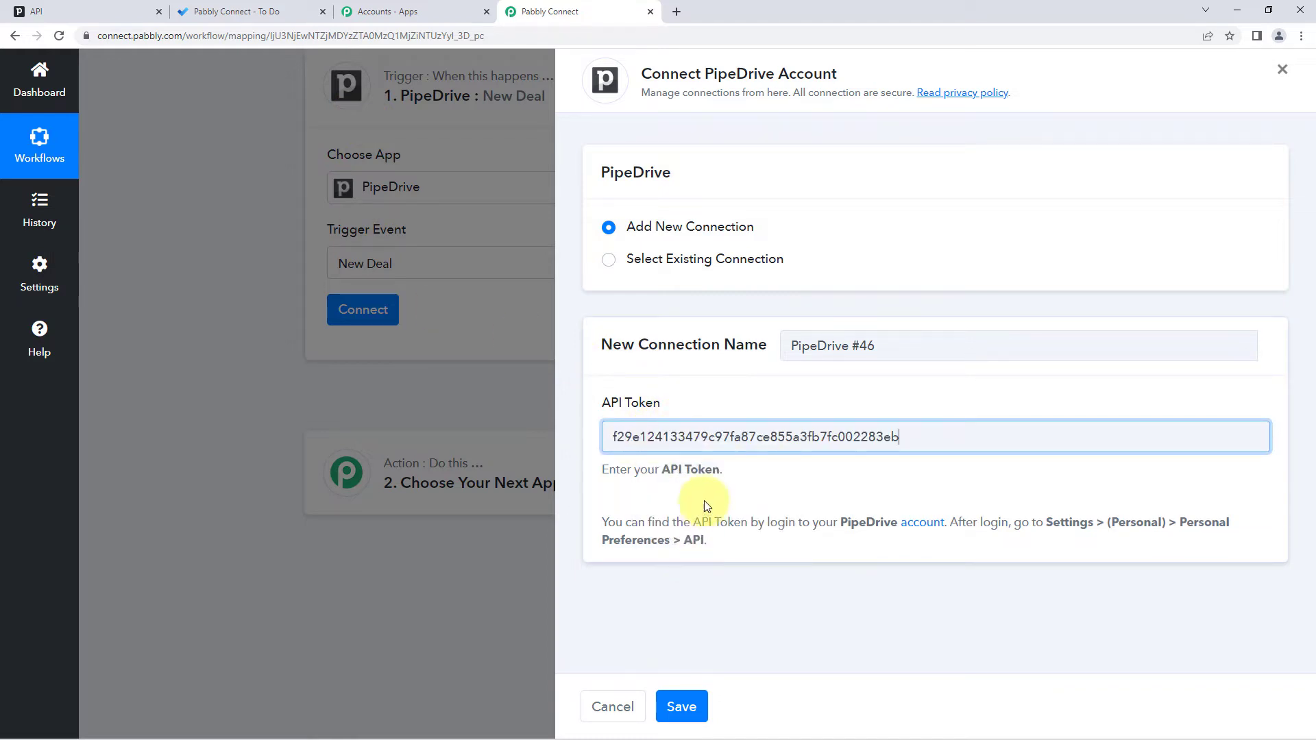
{"action": "left_click", "coordinate": [685, 544]}
{"action": "left_click", "coordinate": [675, 707]}
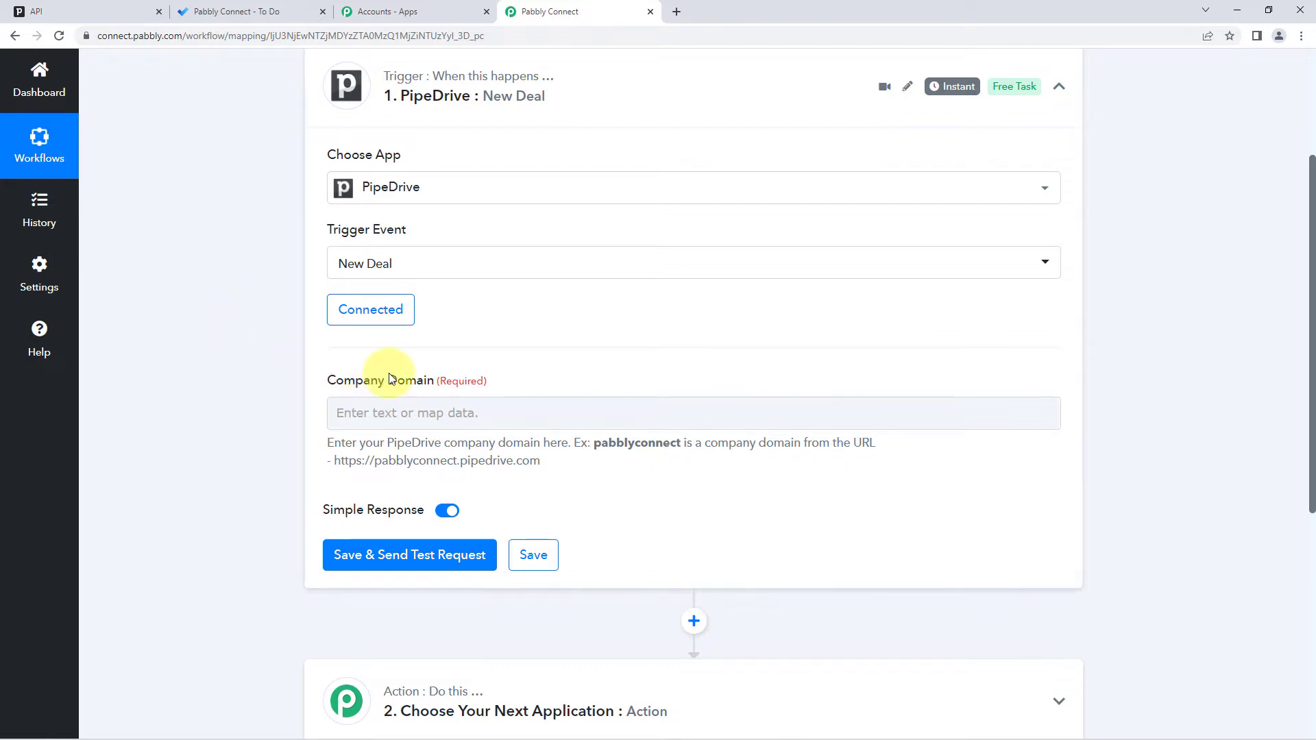
{"action": "scroll", "coordinate": [516, 375], "scroll_direction": "down", "scroll_amount": 1}
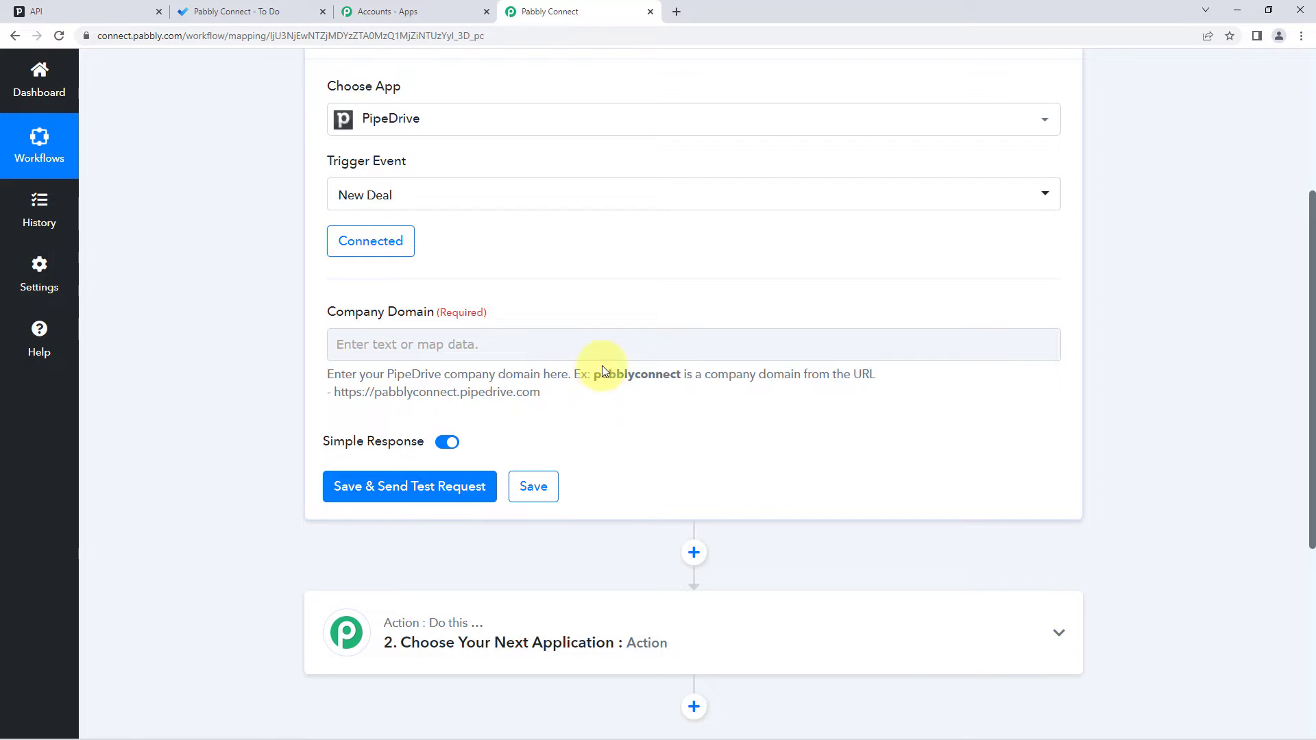
{"action": "left_click", "coordinate": [129, 11]}
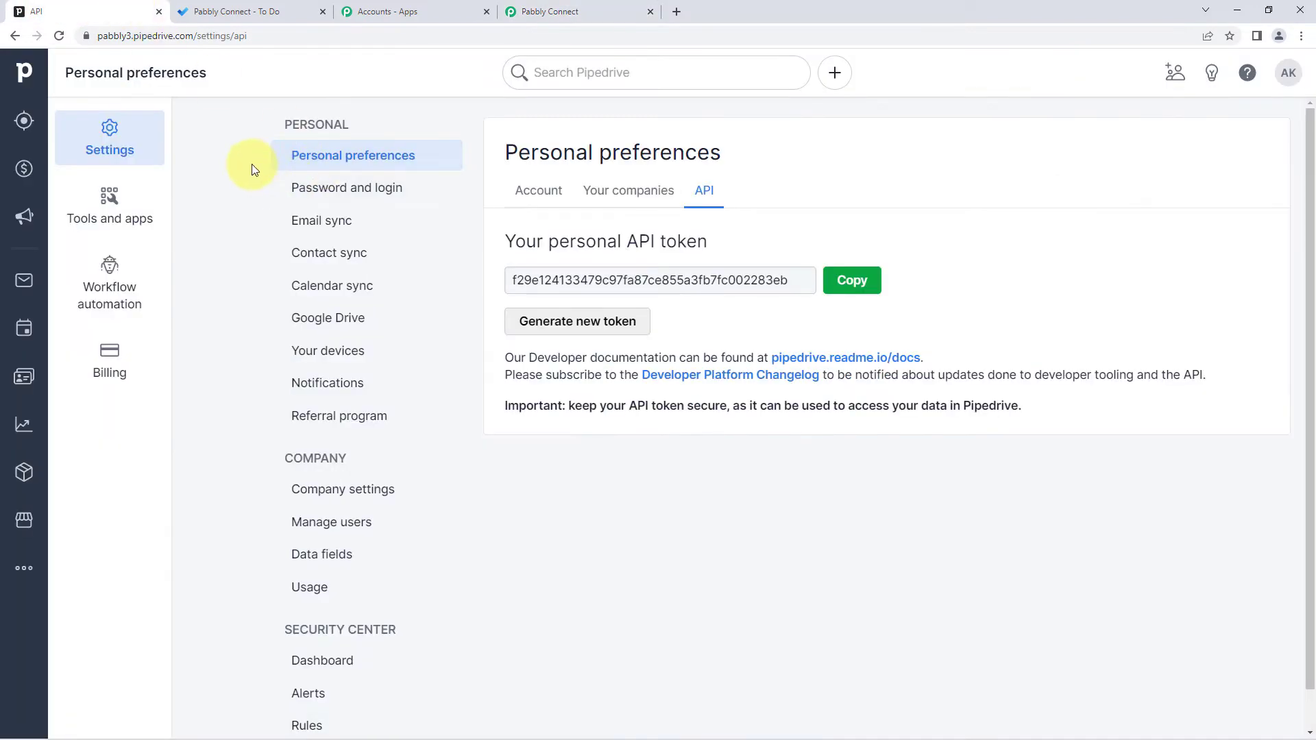
- Copy the company subdomain from Pipedrive's address bar and go back to Pabbly Connect
{"action": "left_click", "coordinate": [121, 35]}
{"action": "double_click", "coordinate": [121, 35]}
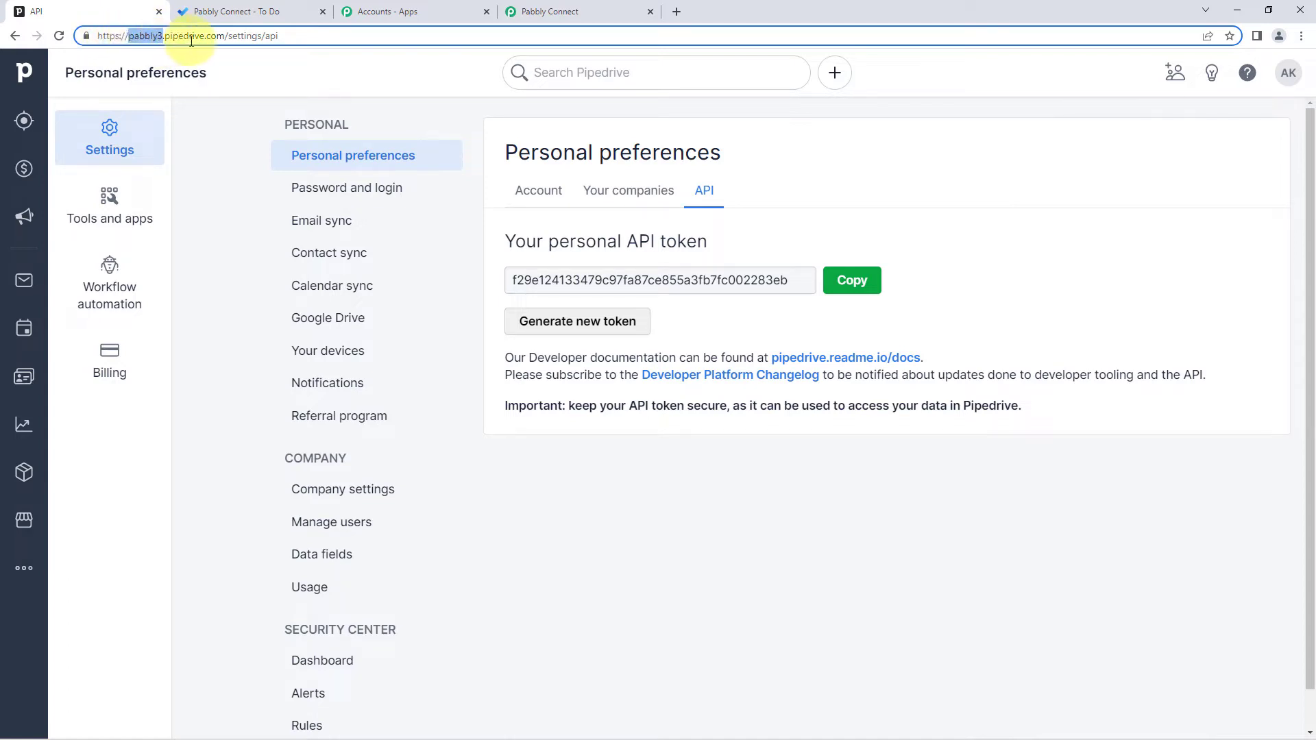
{"action": "right_click", "coordinate": [138, 35]}
{"action": "left_click", "coordinate": [187, 113]}
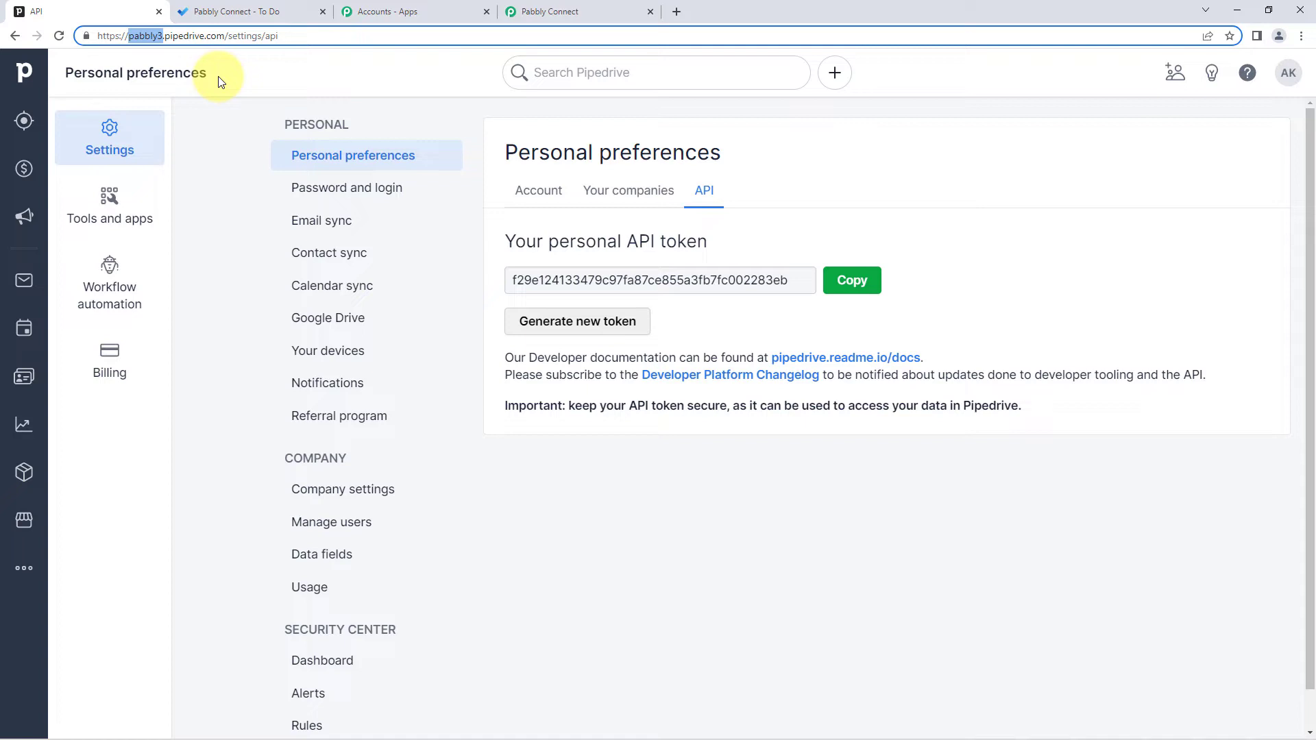
{"action": "left_click", "coordinate": [531, 11]}
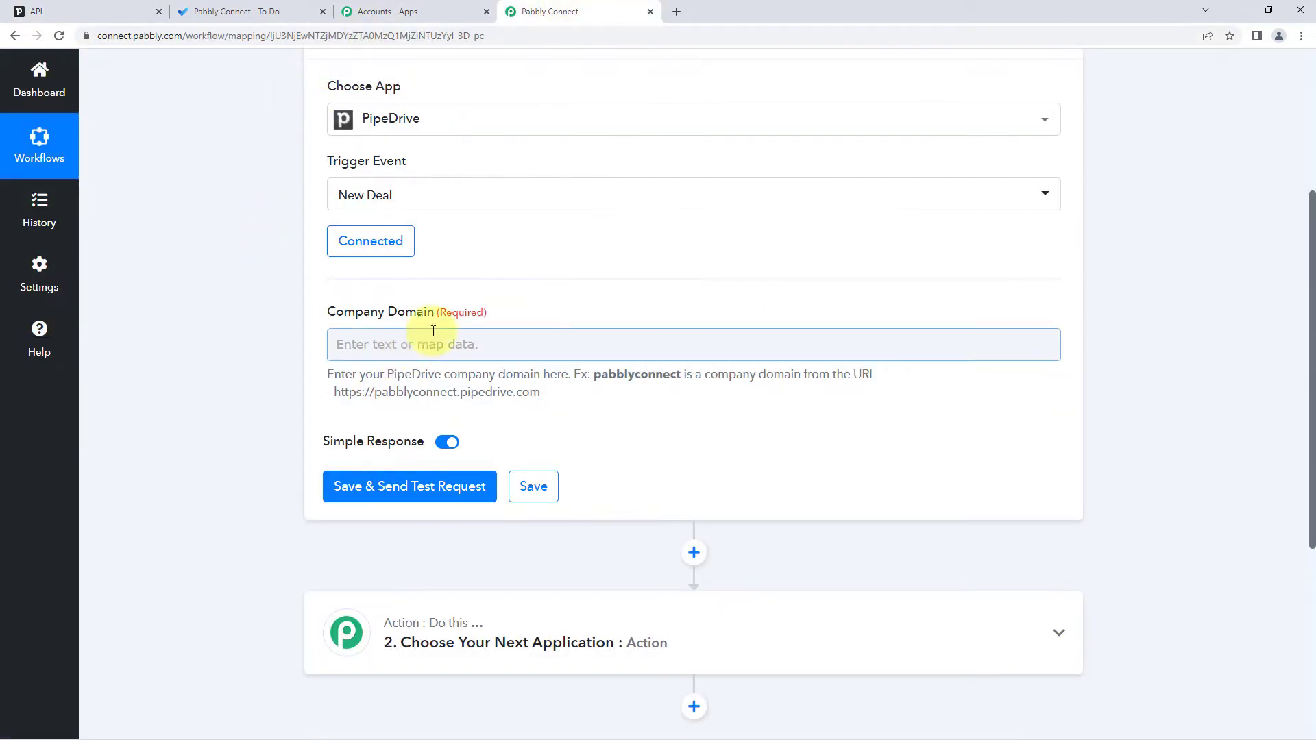
- Paste pabbly3 as the Company Domain, save and send a test request, then return to Pipedrive
{"action": "left_click", "coordinate": [359, 343]}
{"action": "right_click", "coordinate": [357, 342]}
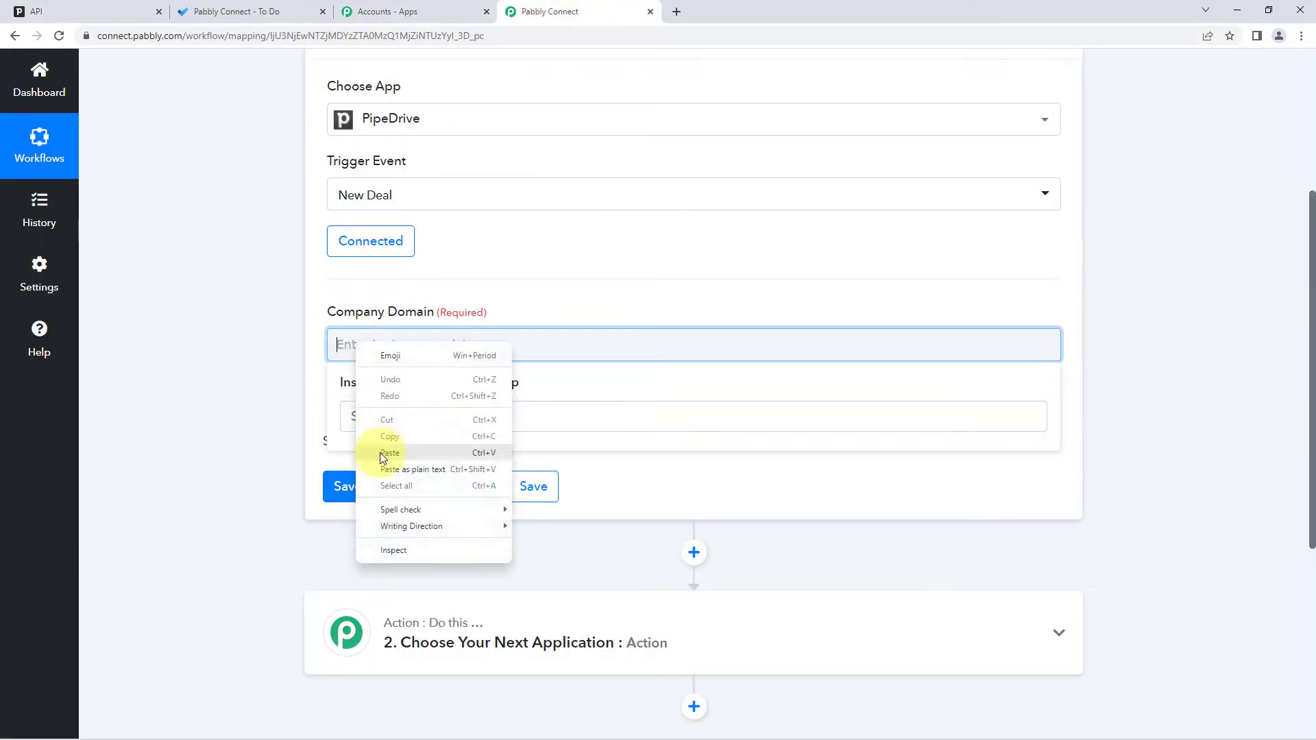
{"action": "left_click", "coordinate": [381, 452]}
{"action": "left_click", "coordinate": [256, 372]}
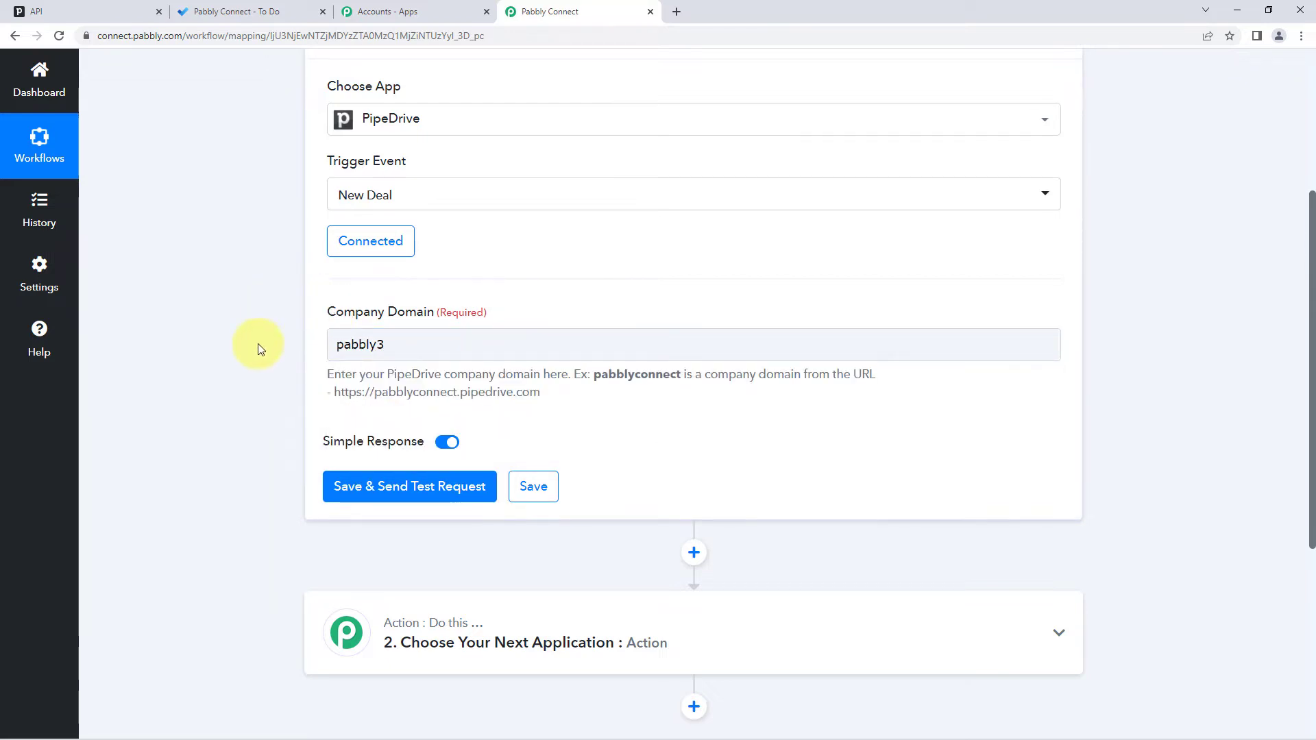
{"action": "left_click", "coordinate": [411, 488]}
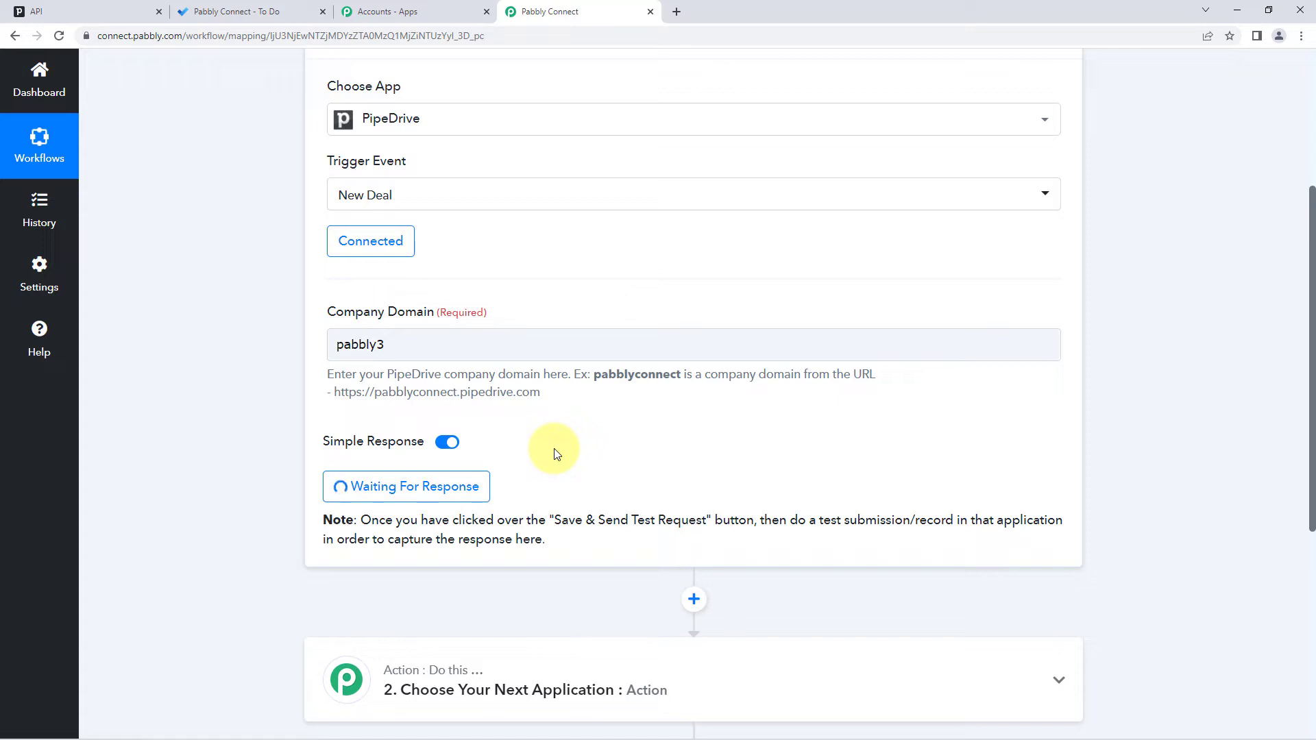
{"action": "left_click", "coordinate": [68, 8]}
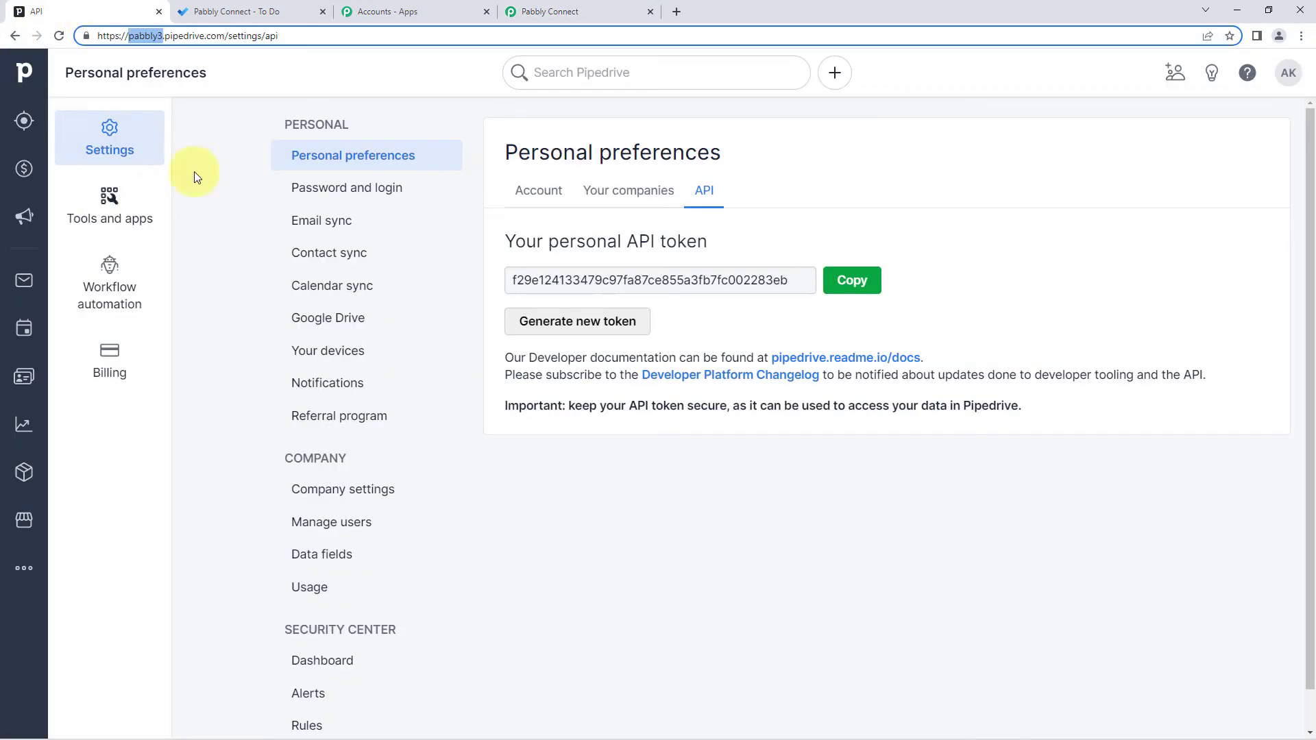
- Start a new deal with a new test contact and new organization Pabbly
{"action": "left_click", "coordinate": [24, 169]}
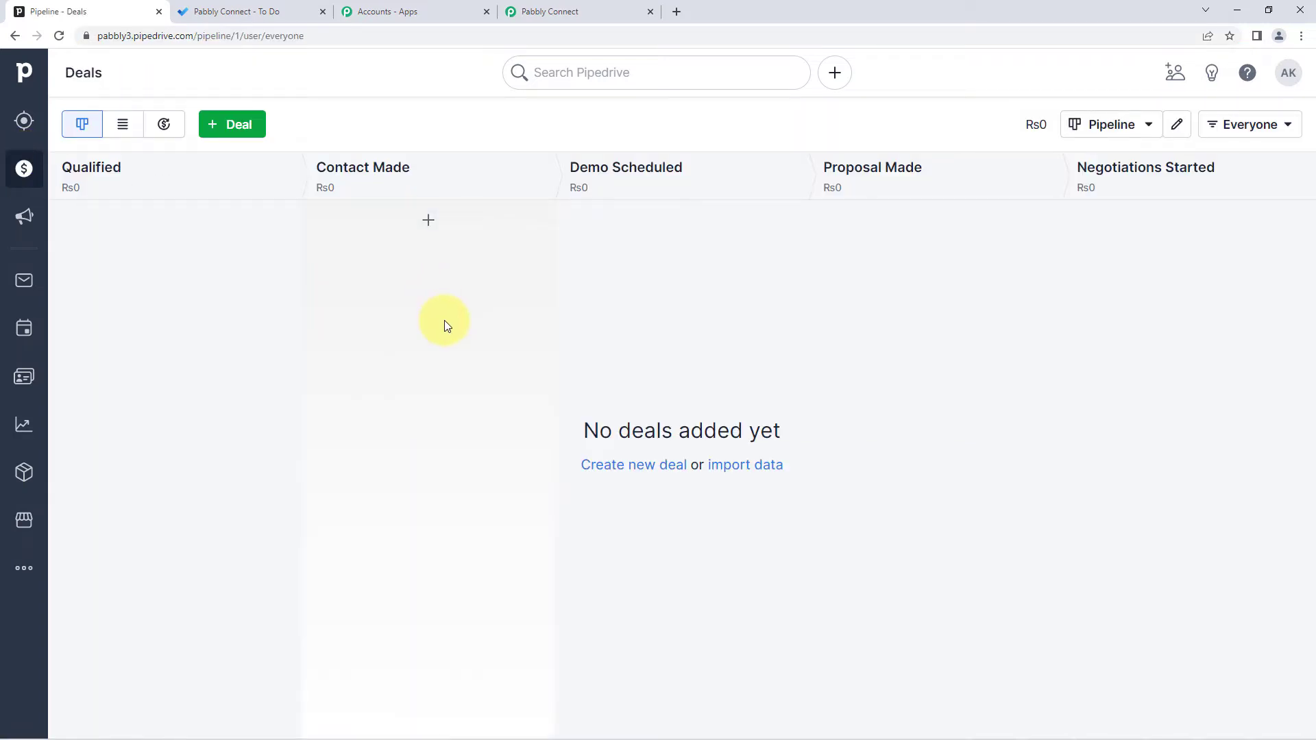
{"action": "left_click", "coordinate": [226, 123]}
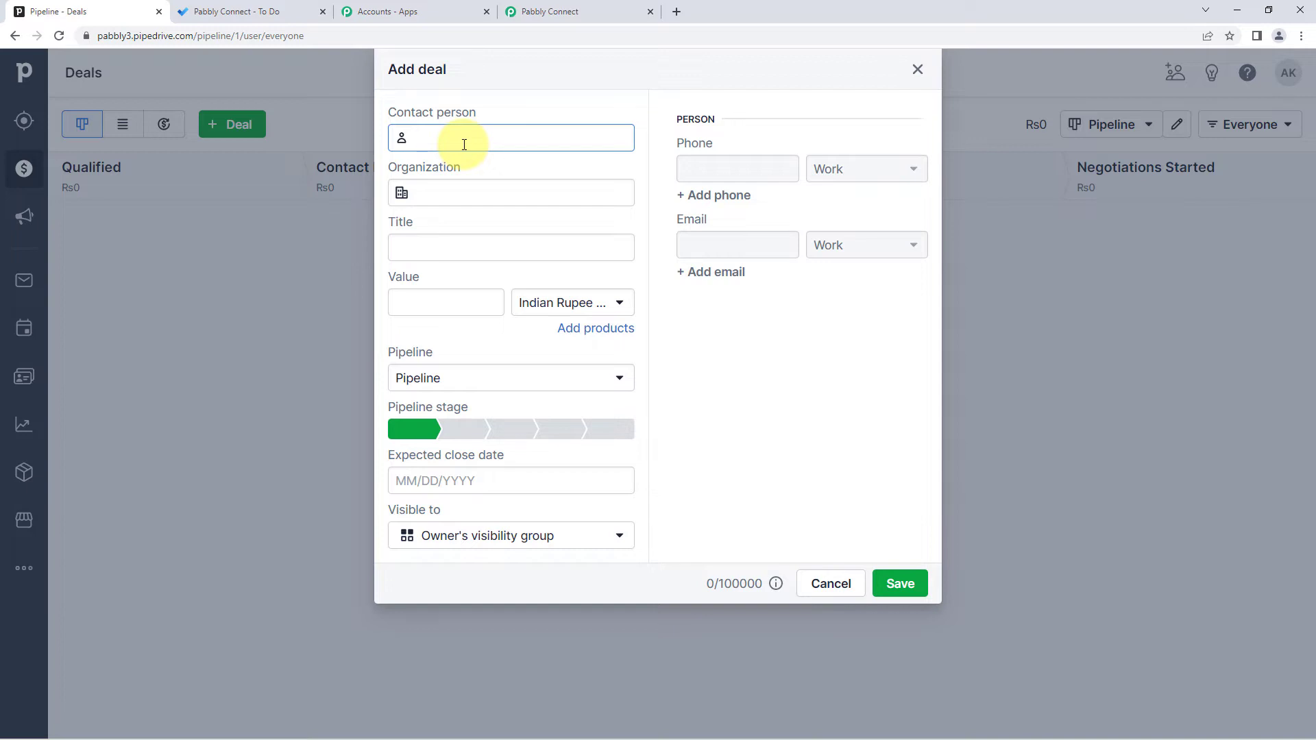
{"action": "type", "text": "Test Dummy"}
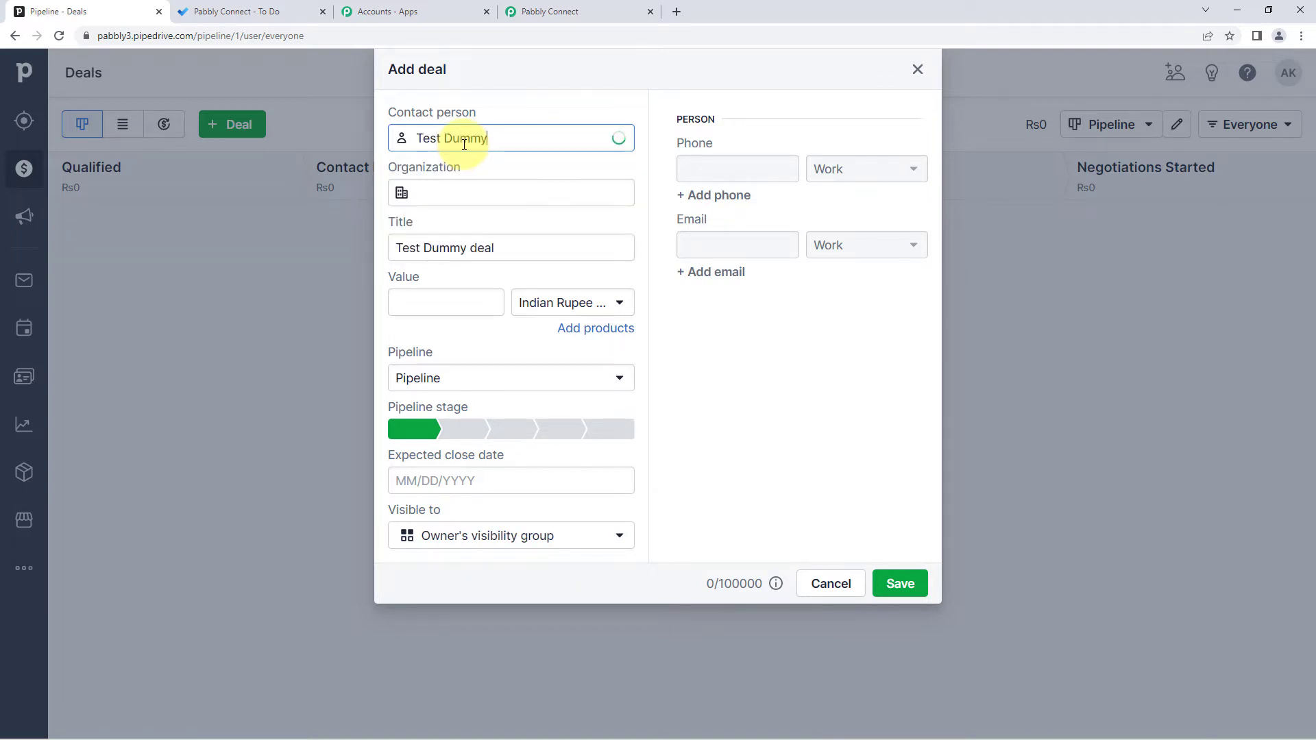
{"action": "left_click", "coordinate": [441, 212]}
{"action": "left_click", "coordinate": [453, 195]}
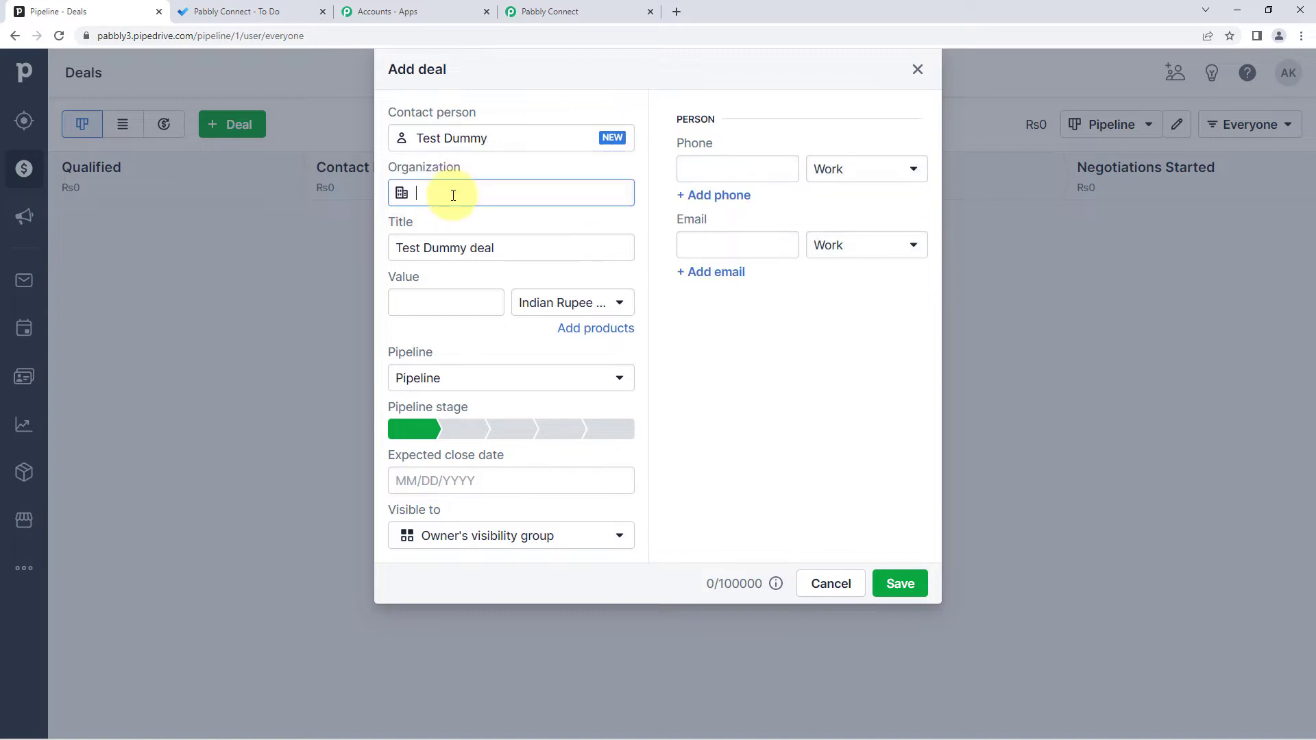
{"action": "type", "text": "Pabbly"}
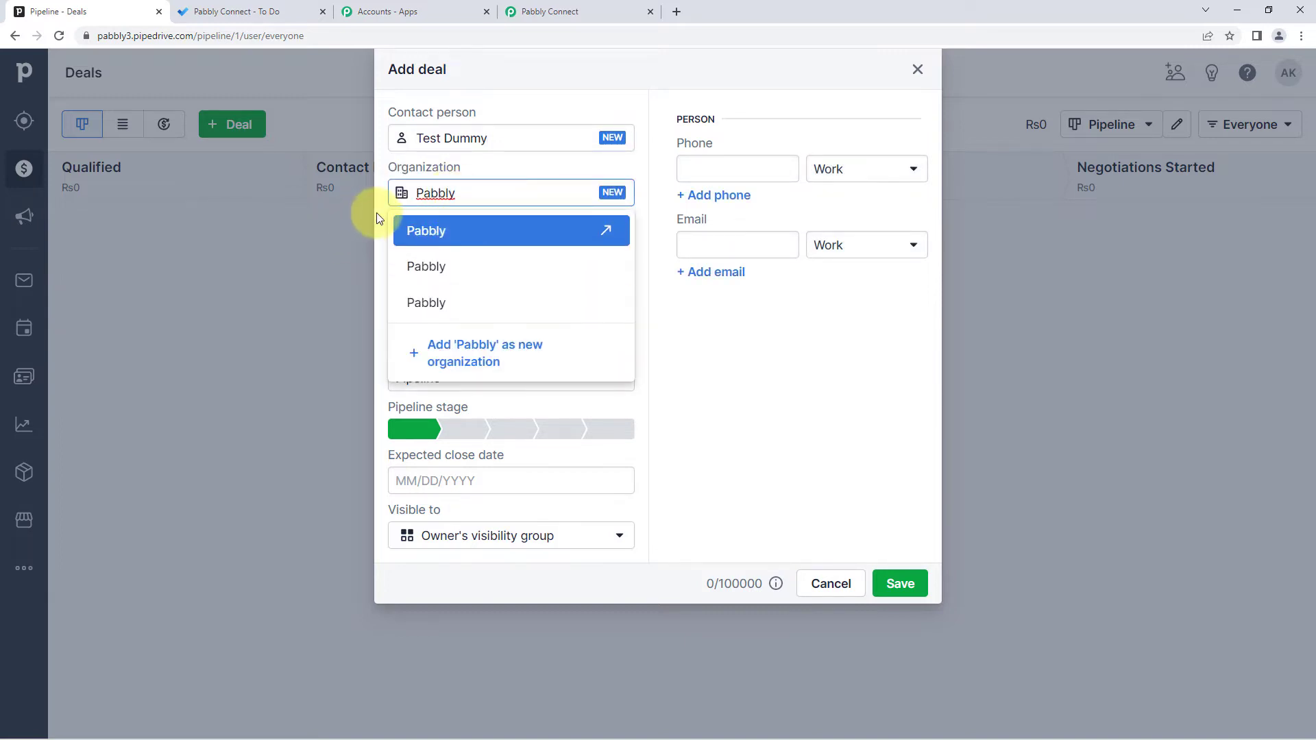
{"action": "left_click", "coordinate": [379, 222]}
- Set the title to 'Pabbly Deal', keep the default pipeline and stage, and set the close date to 08/29/2022
{"action": "left_click", "coordinate": [445, 270]}
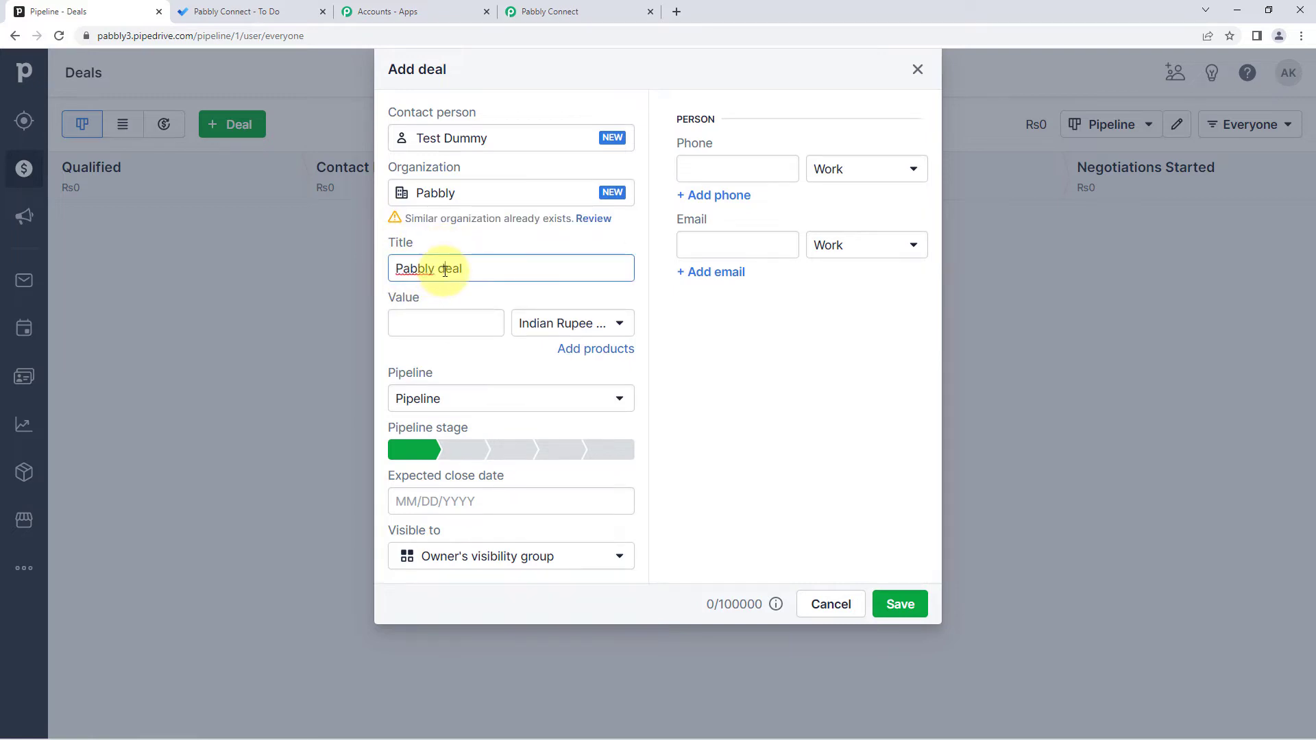
{"action": "key", "text": "BackSpace"}
{"action": "type", "text": "D"}
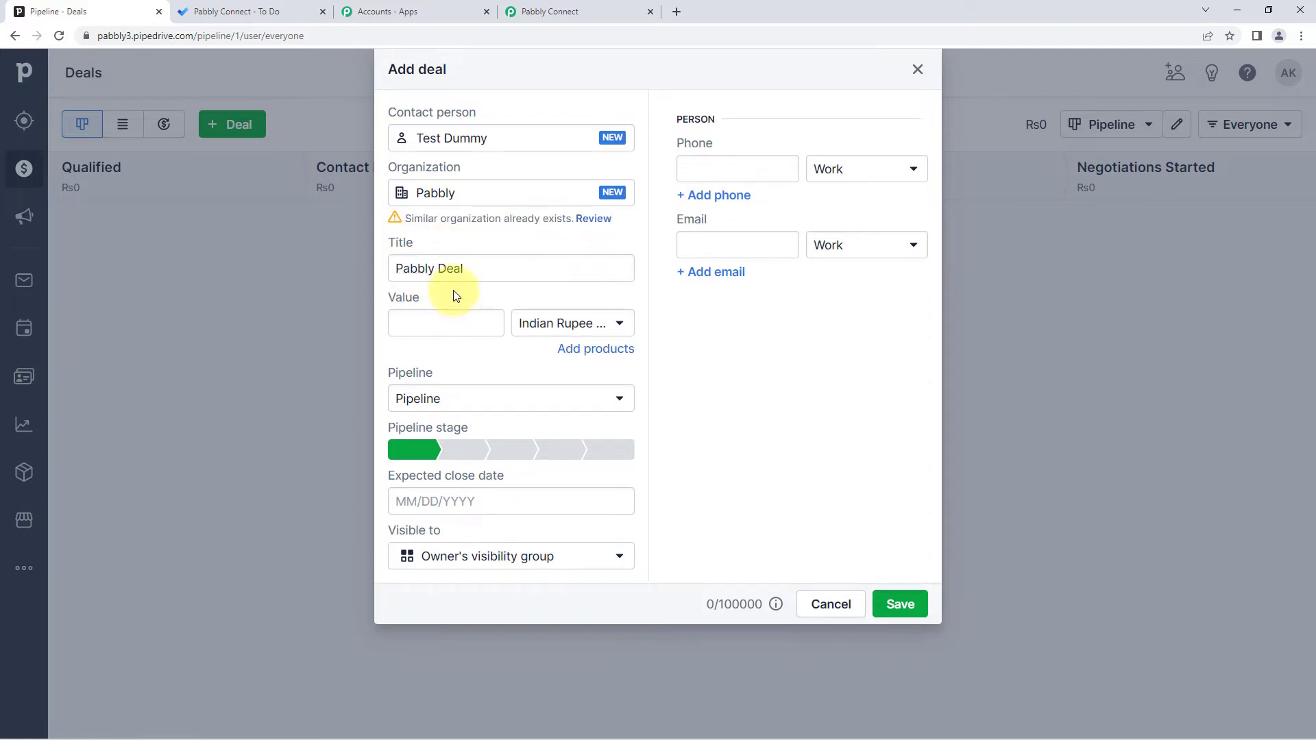
{"action": "left_click", "coordinate": [416, 327]}
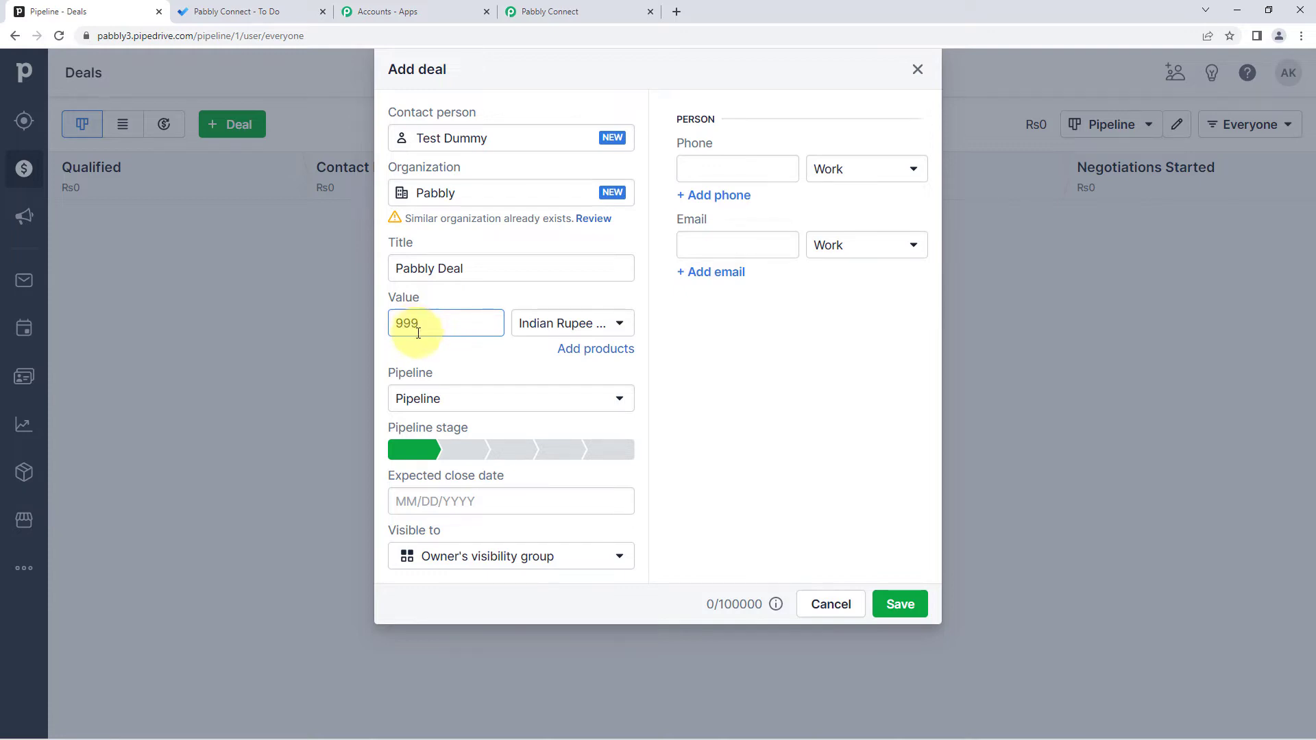
{"action": "left_click", "coordinate": [439, 403]}
{"action": "left_click", "coordinate": [442, 383]}
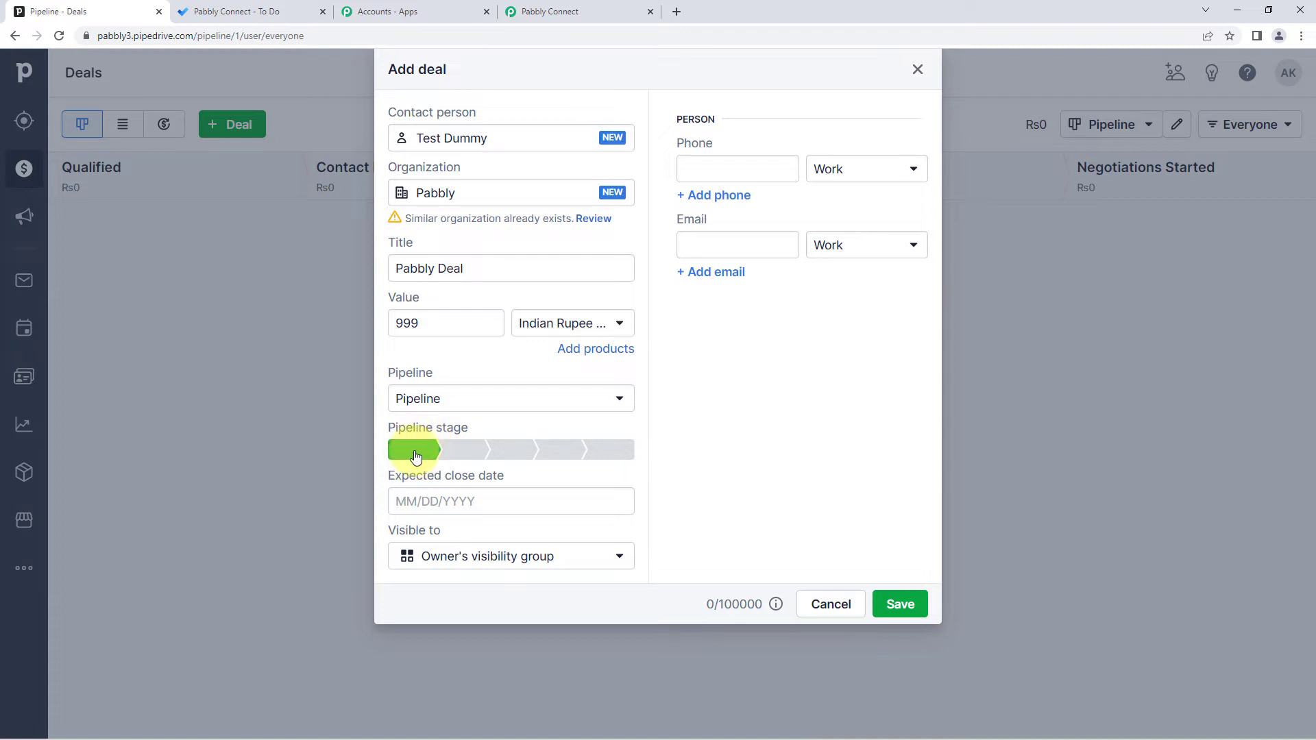
{"action": "left_click", "coordinate": [422, 500]}
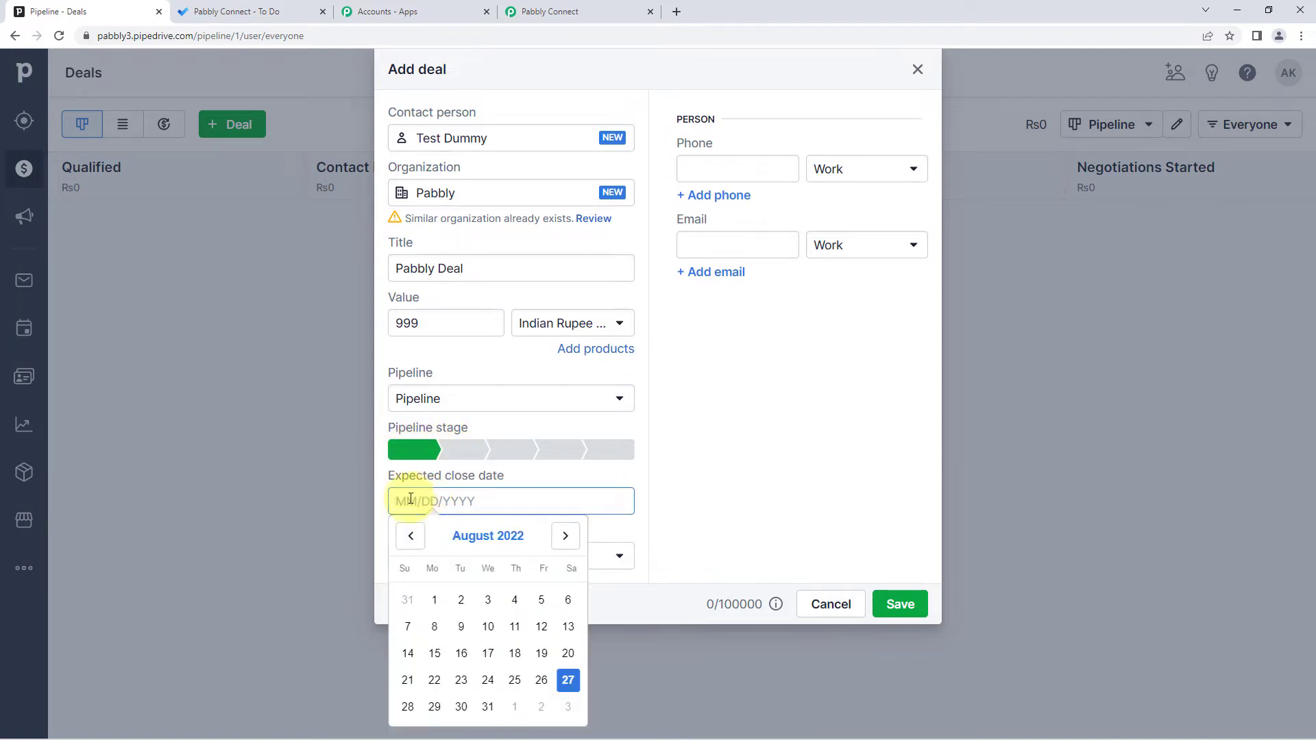
{"action": "left_click", "coordinate": [434, 706]}
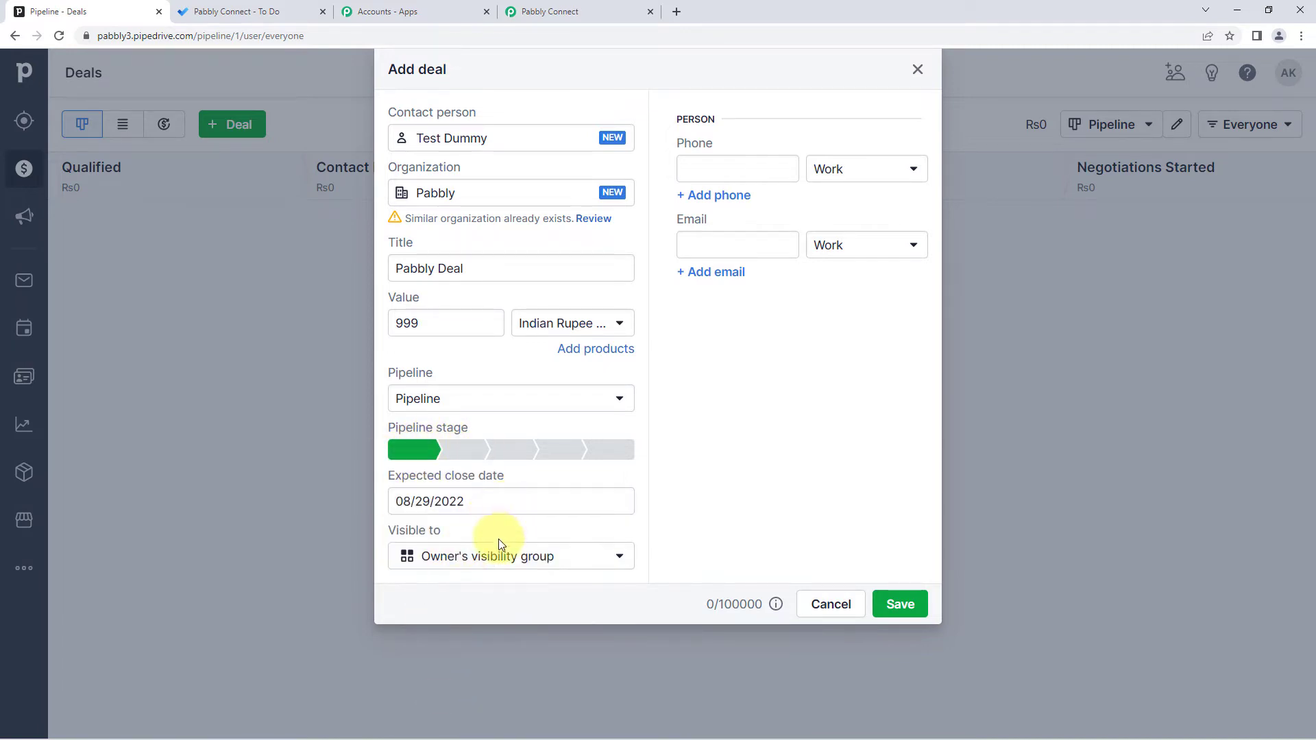
- Enter the contact's phone number and e-mail, edit both to avoid a duplicate, and save the deal
{"action": "left_click", "coordinate": [748, 177]}
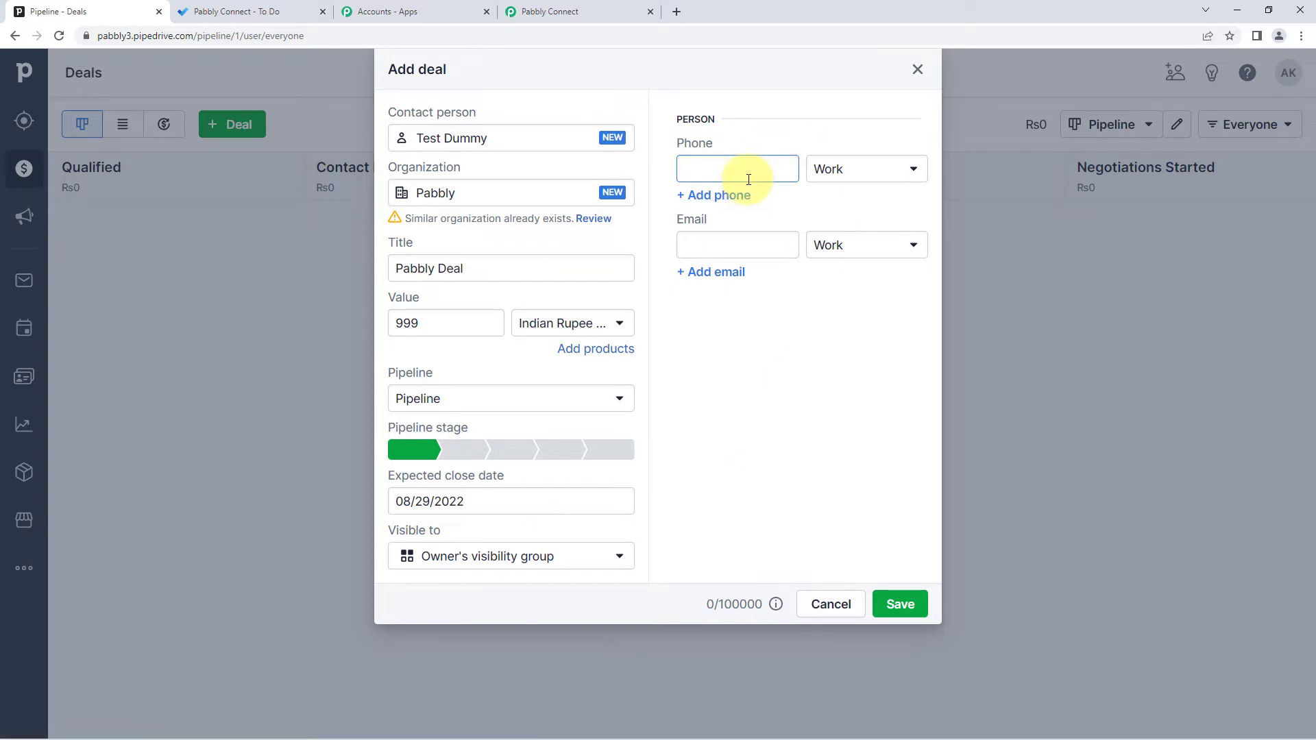
{"action": "type", "text": "1234567890"}
{"action": "left_click", "coordinate": [712, 246]}
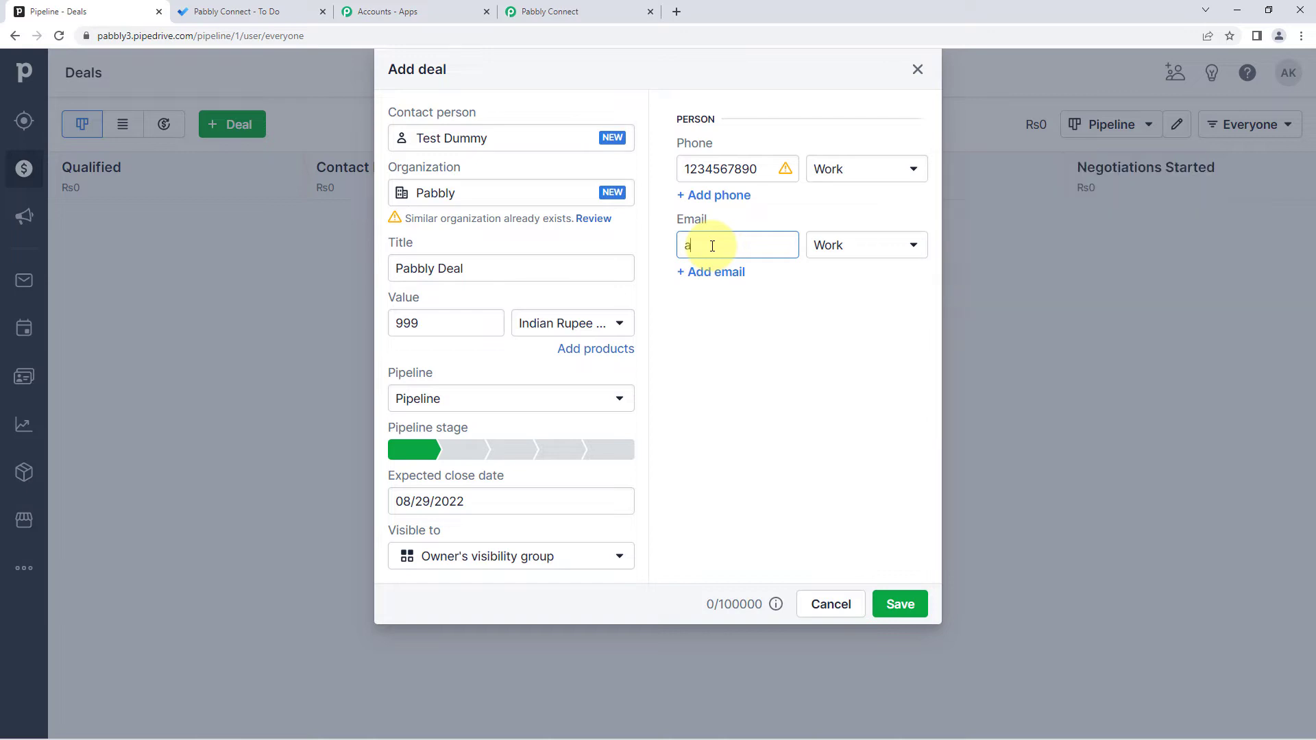
{"action": "left_click", "coordinate": [755, 322]}
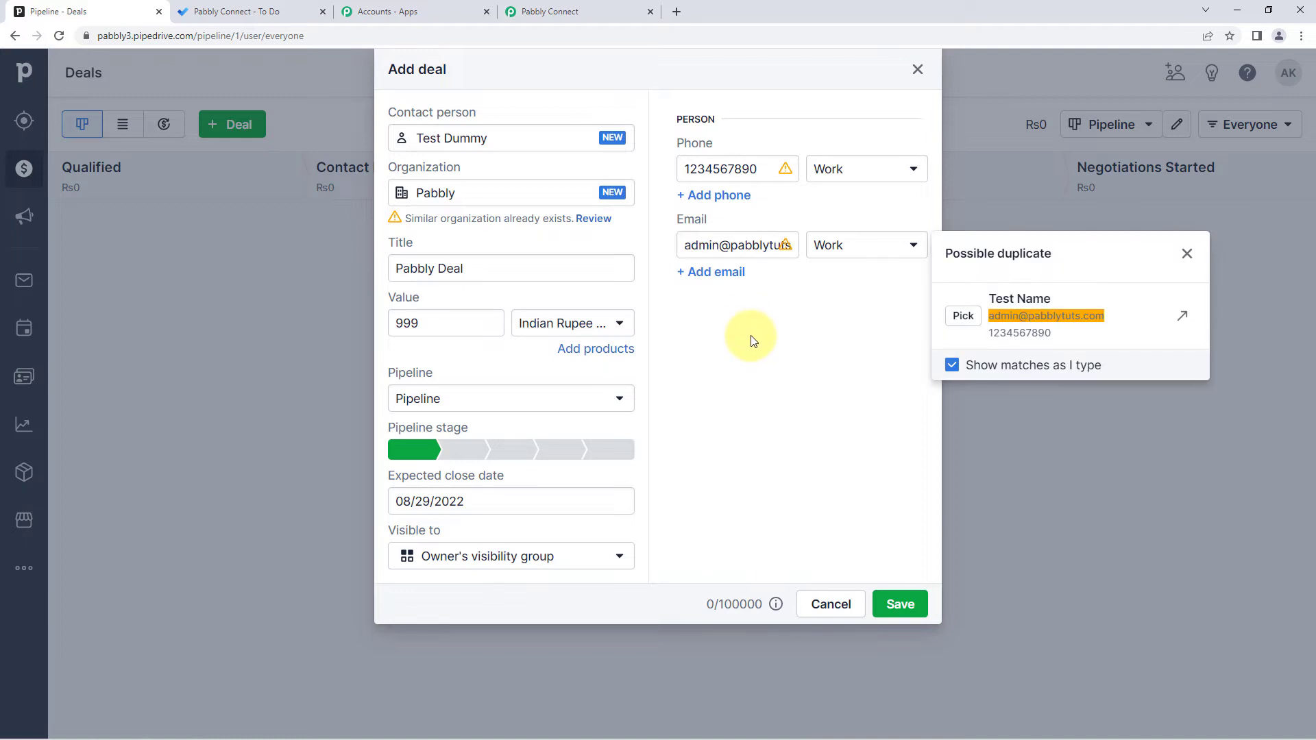
{"action": "left_click", "coordinate": [754, 341]}
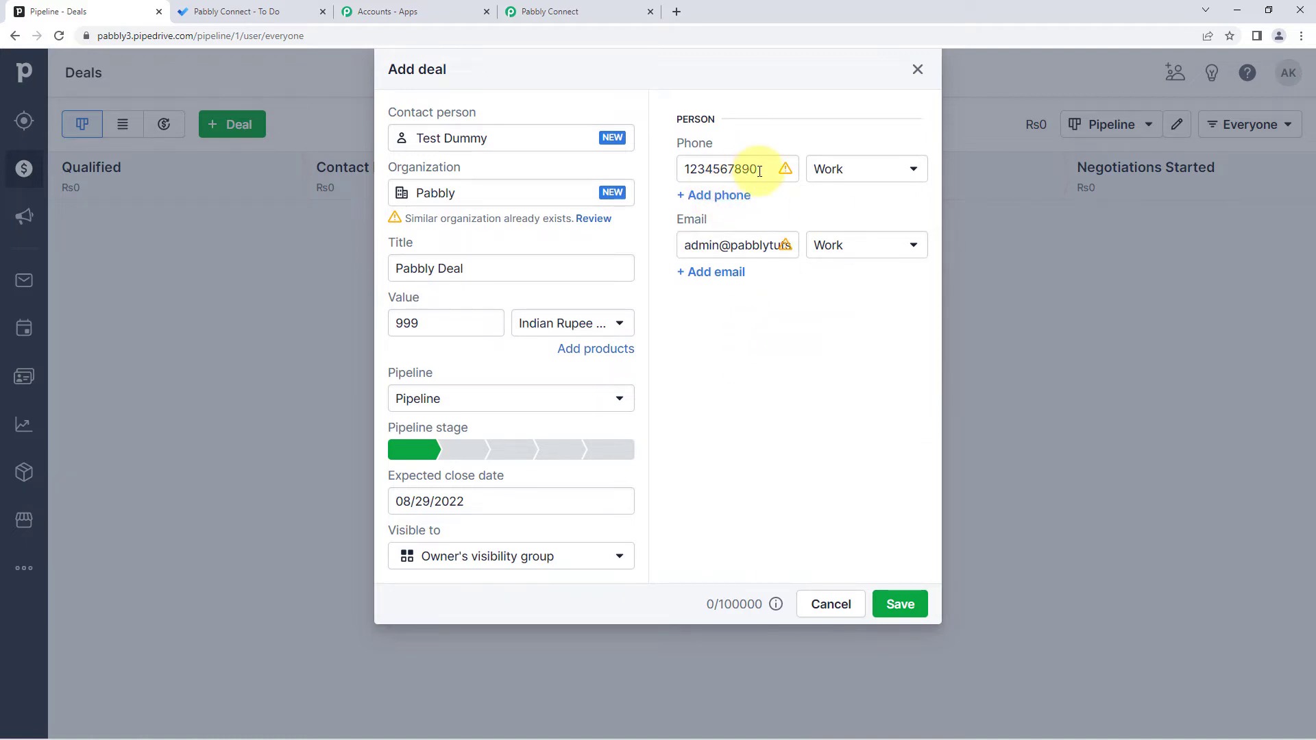
{"action": "left_click_drag", "start_coordinate": [758, 168], "coordinate": [728, 169]}
{"action": "type", "text": "9870"}
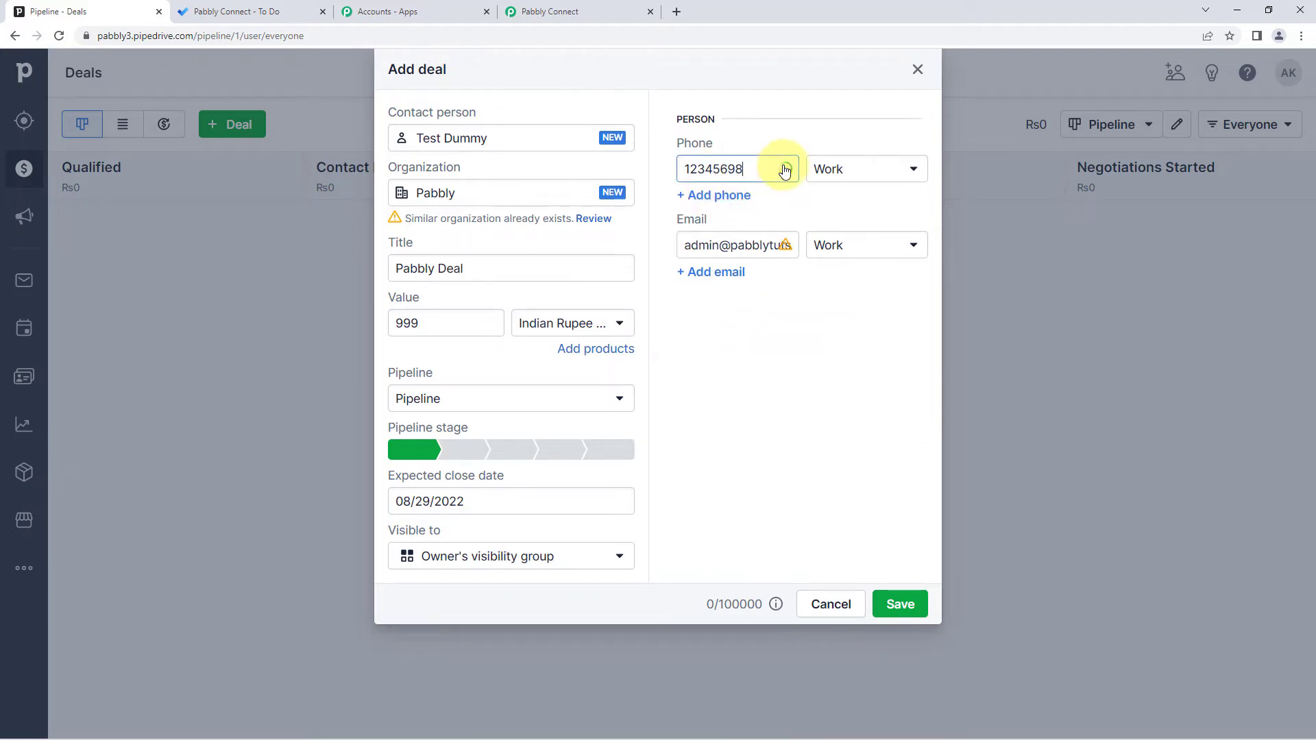
{"action": "left_click", "coordinate": [722, 245]}
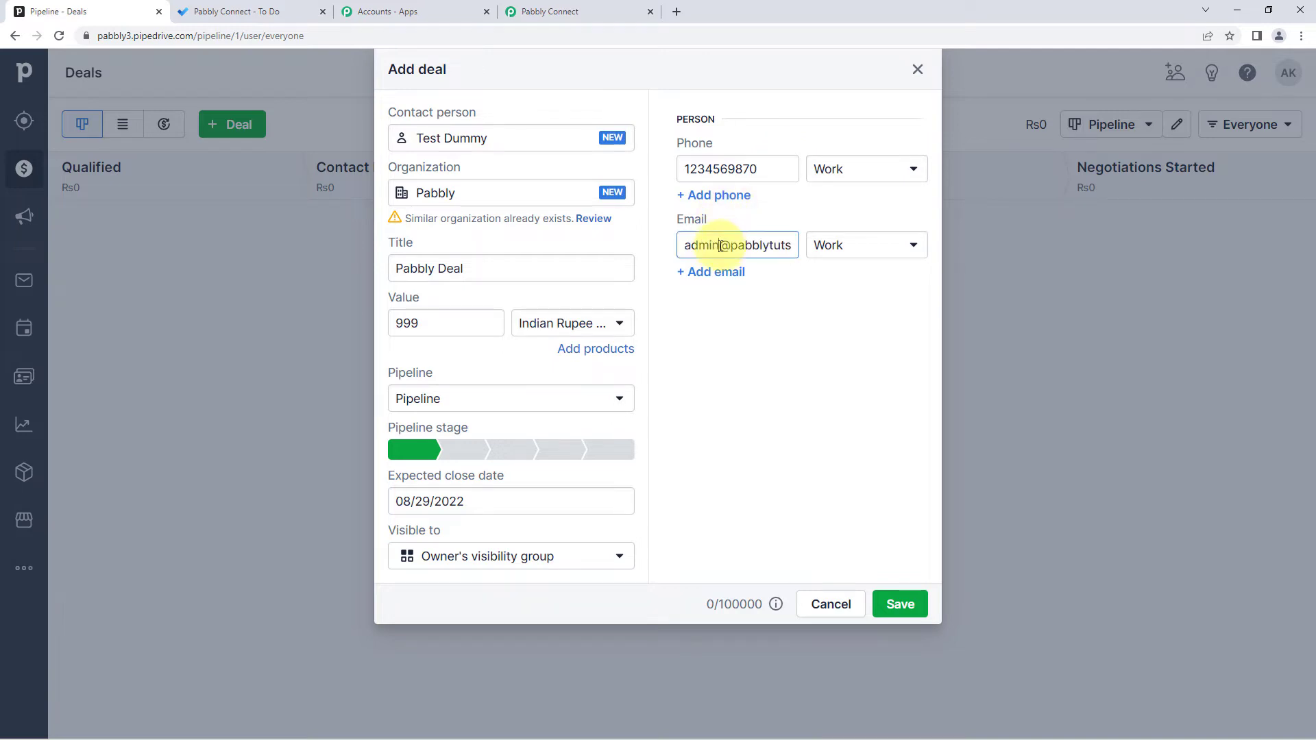
{"action": "type", "text": "23"}
{"action": "left_click", "coordinate": [761, 326]}
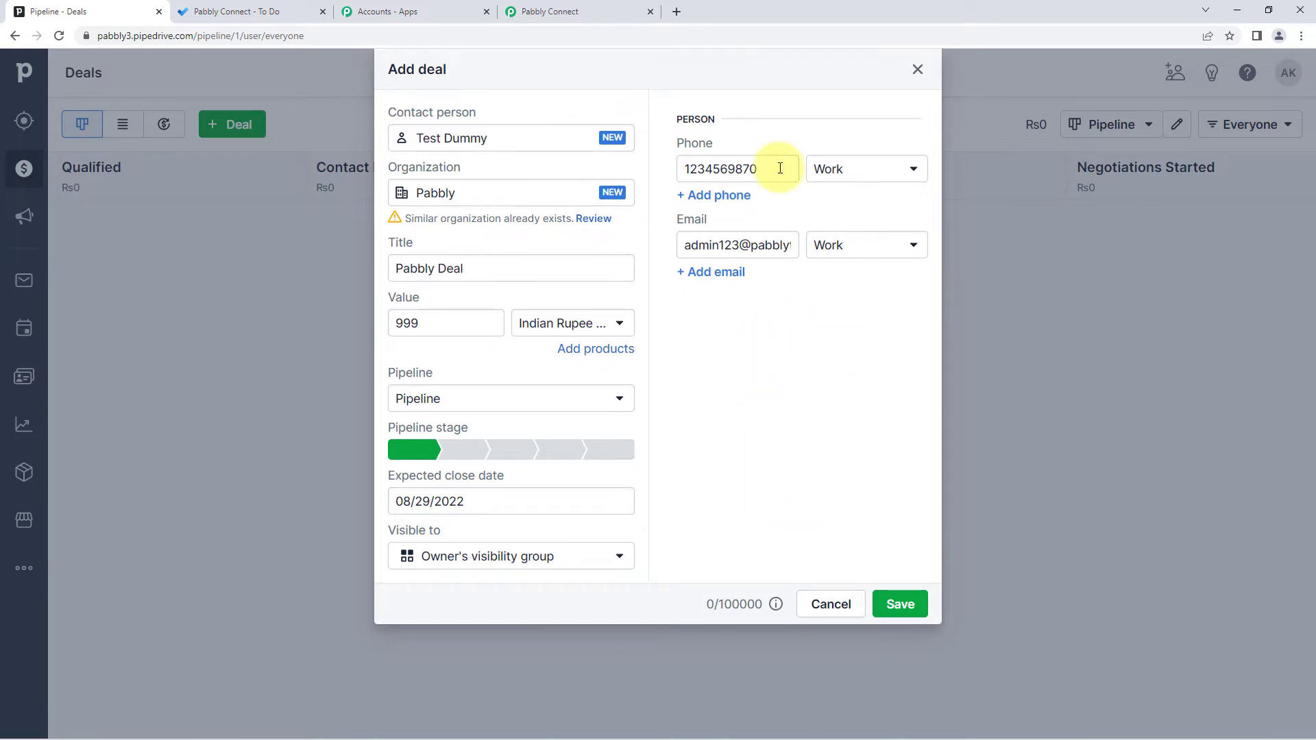
{"action": "left_click", "coordinate": [897, 607]}
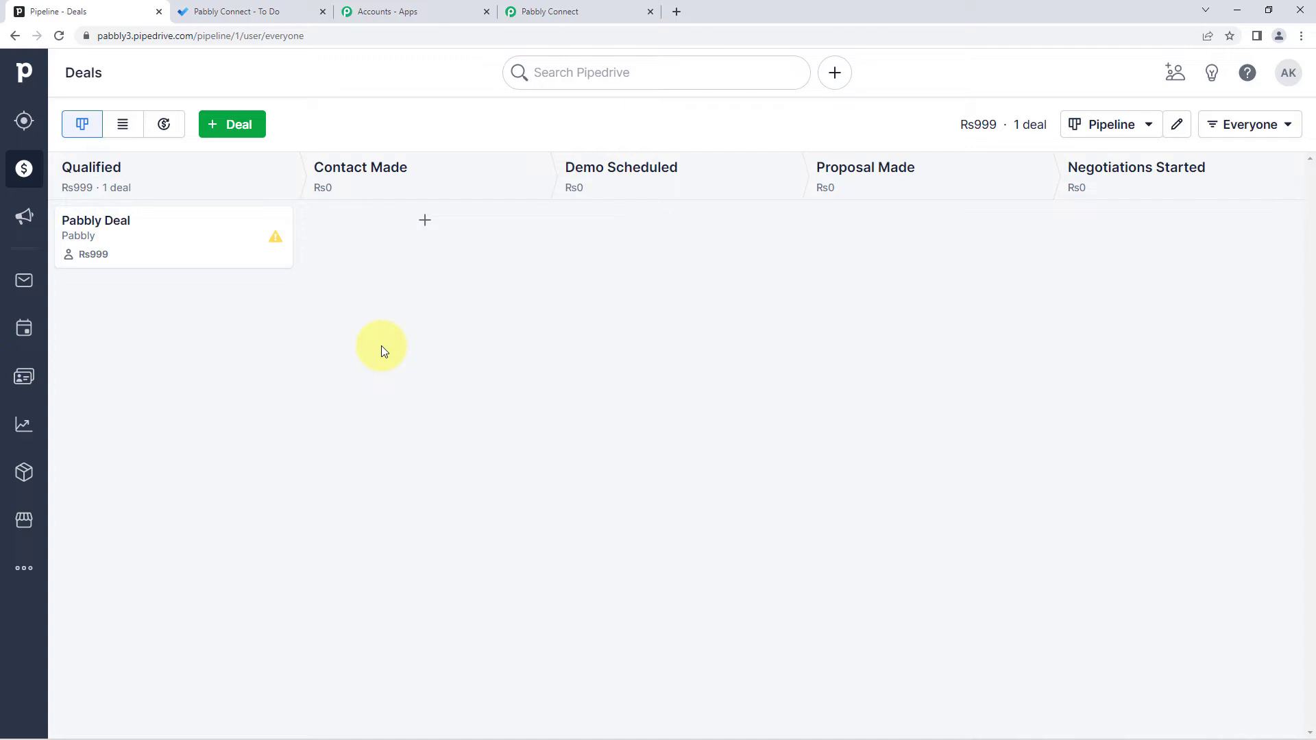
{"action": "left_click", "coordinate": [536, 12]}
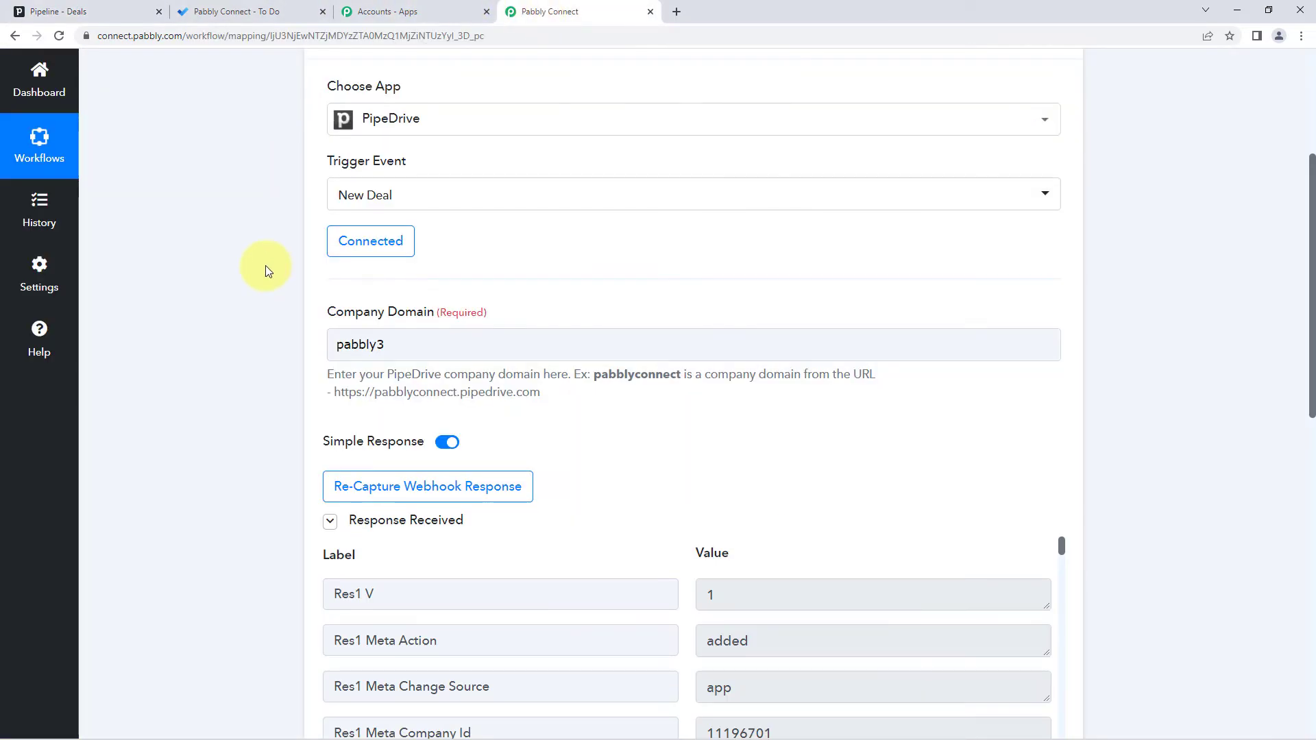
{"action": "scroll", "coordinate": [265, 265], "scroll_direction": "down", "scroll_amount": 3}
{"action": "scroll", "coordinate": [240, 250], "scroll_direction": "down", "scroll_amount": 1}
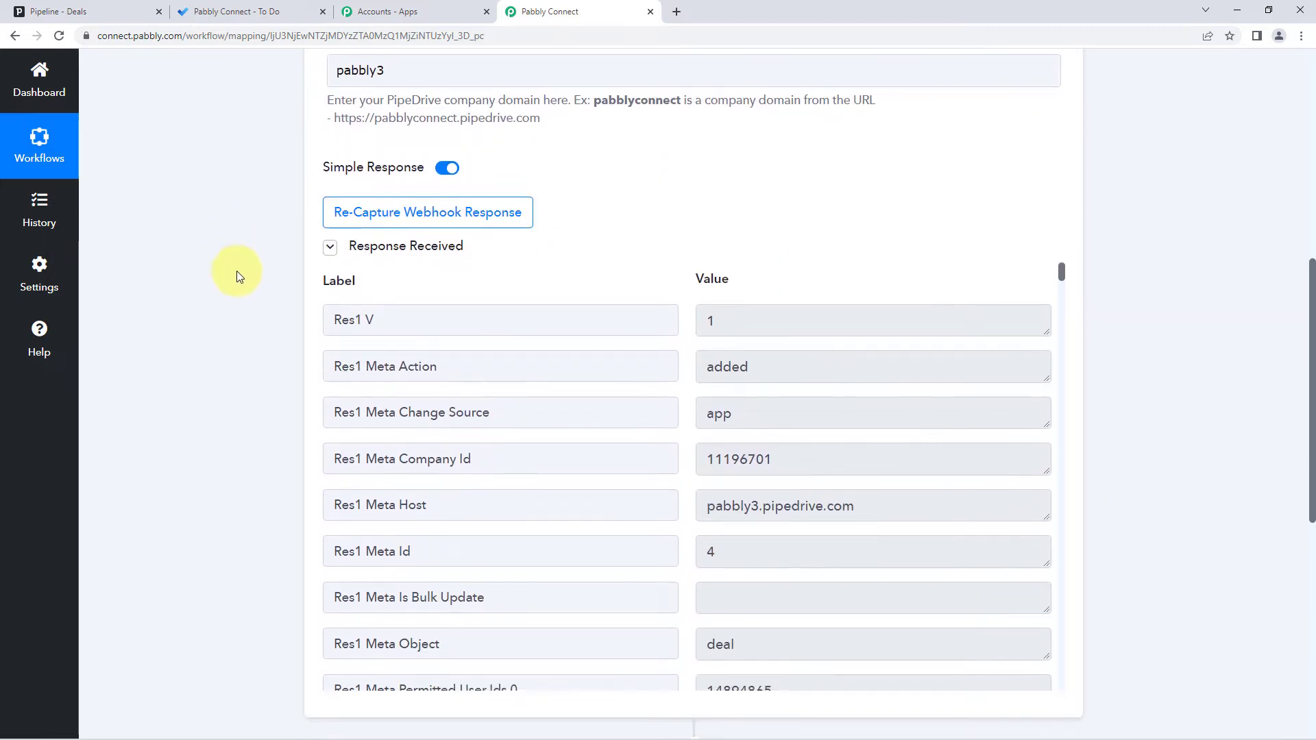
{"action": "scroll", "coordinate": [644, 240], "scroll_direction": "down", "scroll_amount": 1}
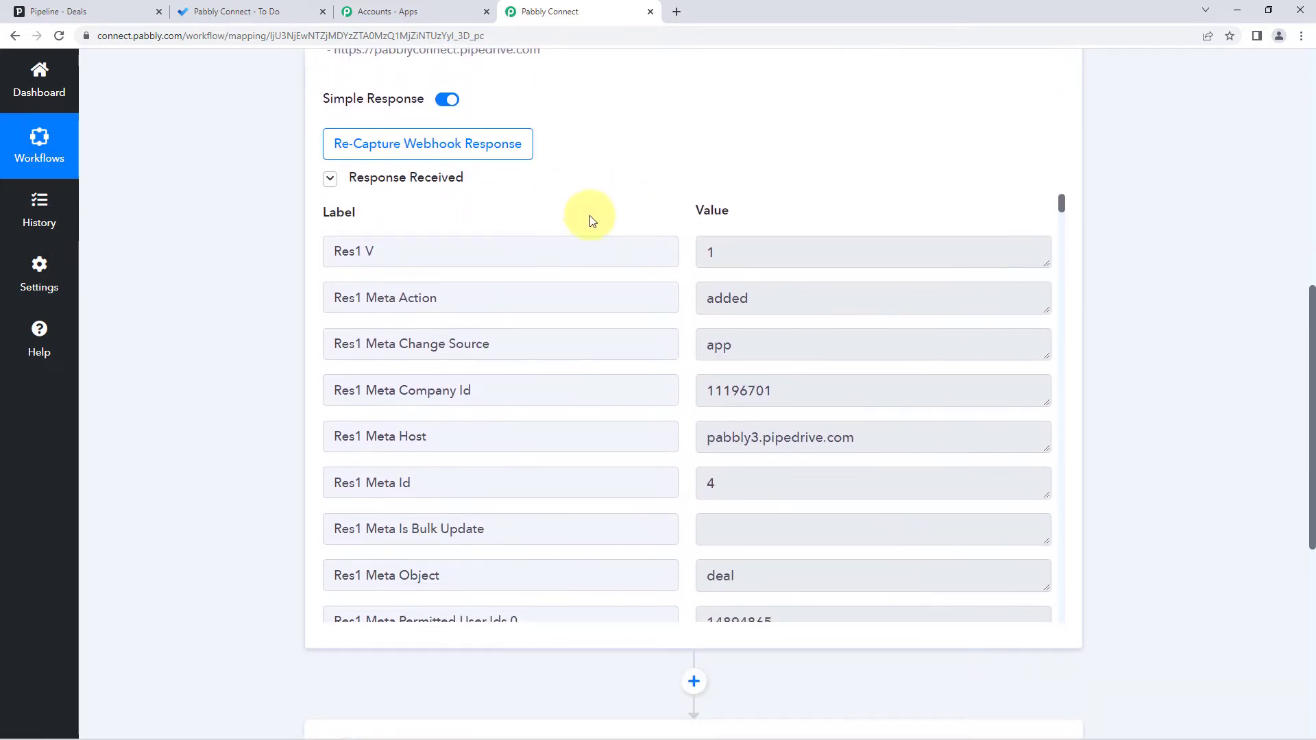
{"action": "scroll", "coordinate": [674, 239], "scroll_direction": "down", "scroll_amount": 5}
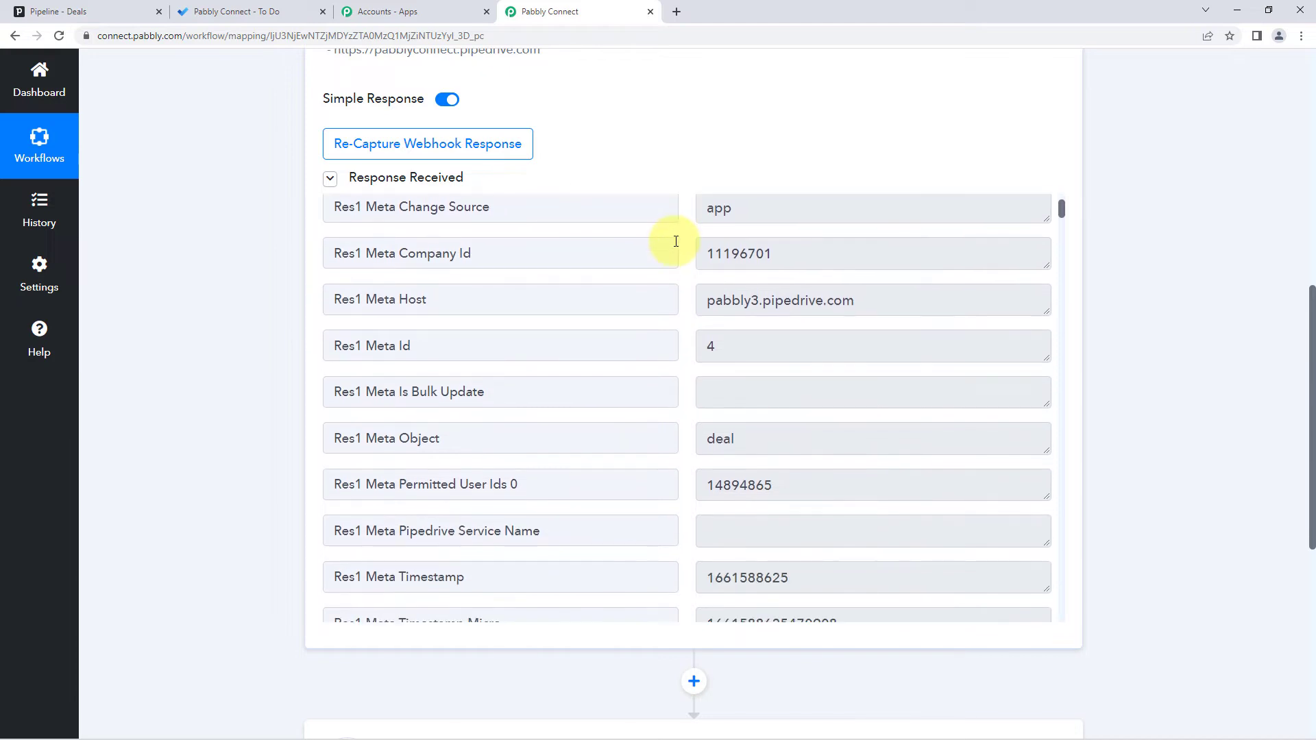
{"action": "scroll", "coordinate": [676, 241], "scroll_direction": "down", "scroll_amount": 3}
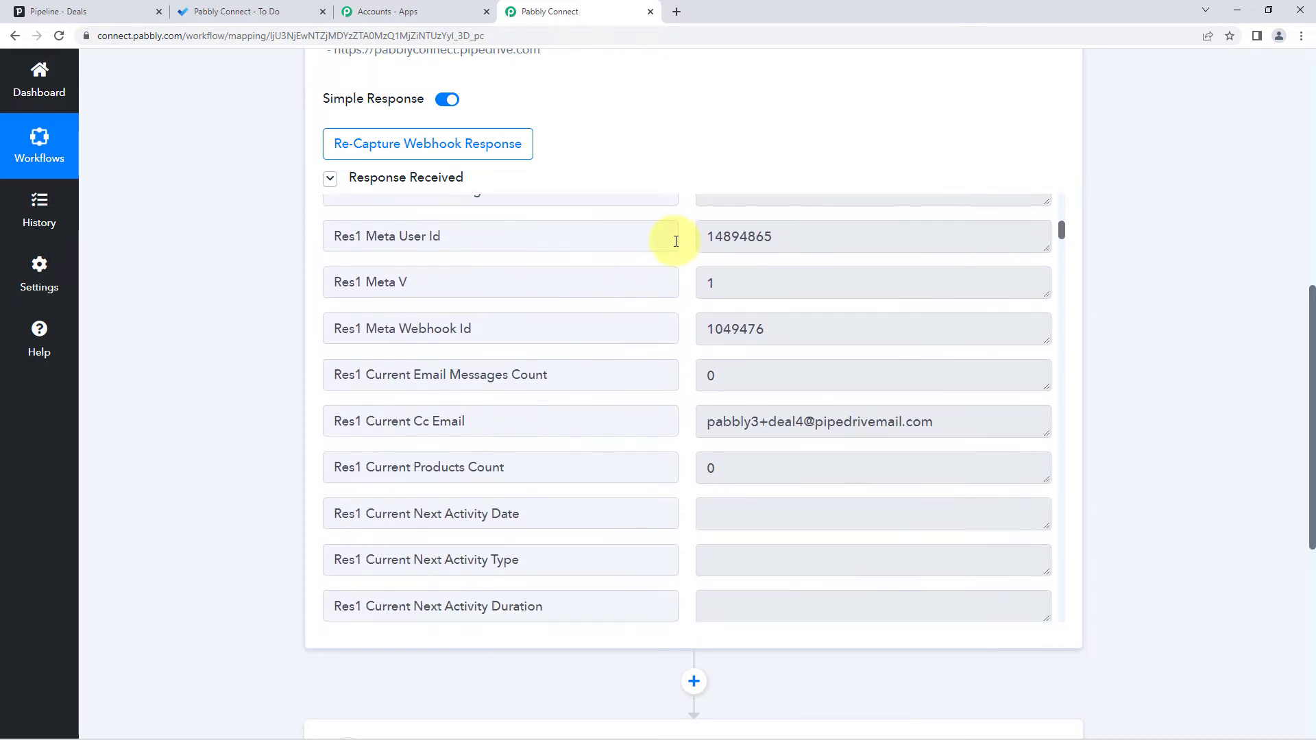
{"action": "scroll", "coordinate": [679, 269], "scroll_direction": "down", "scroll_amount": 10}
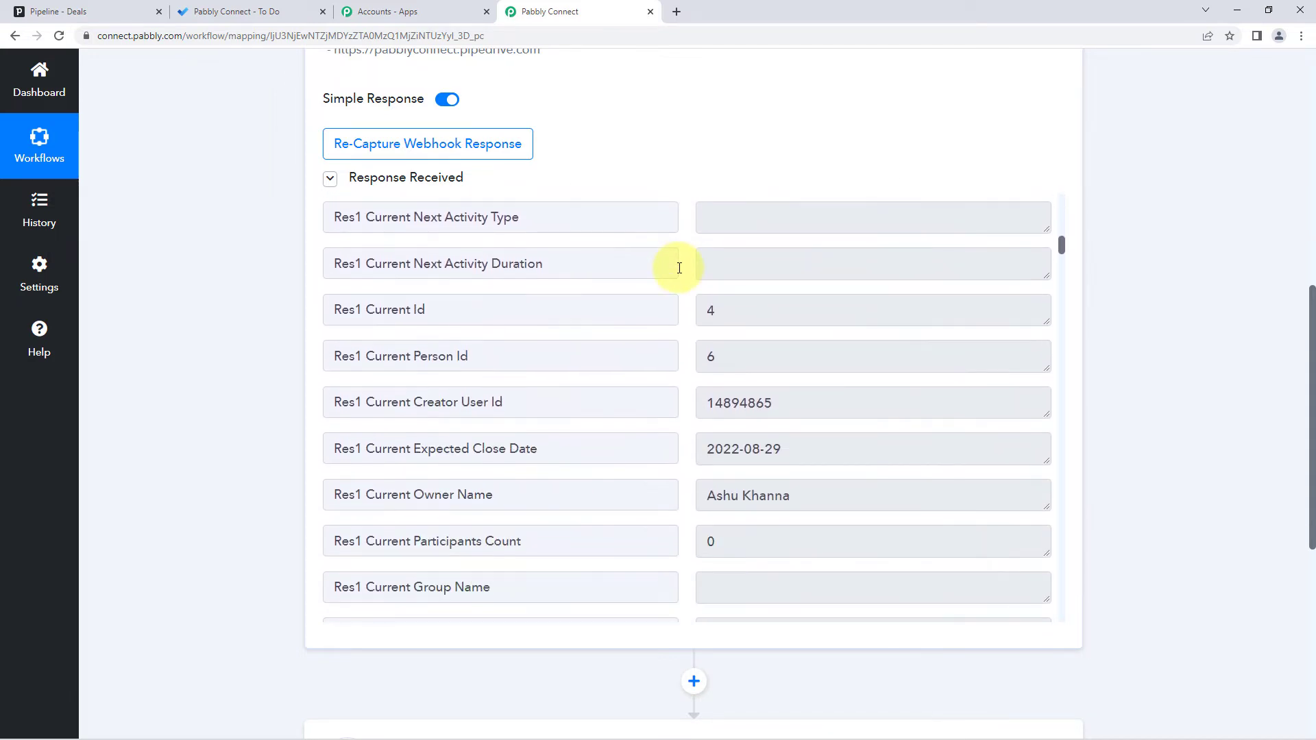
{"action": "scroll", "coordinate": [679, 268], "scroll_direction": "down", "scroll_amount": 3}
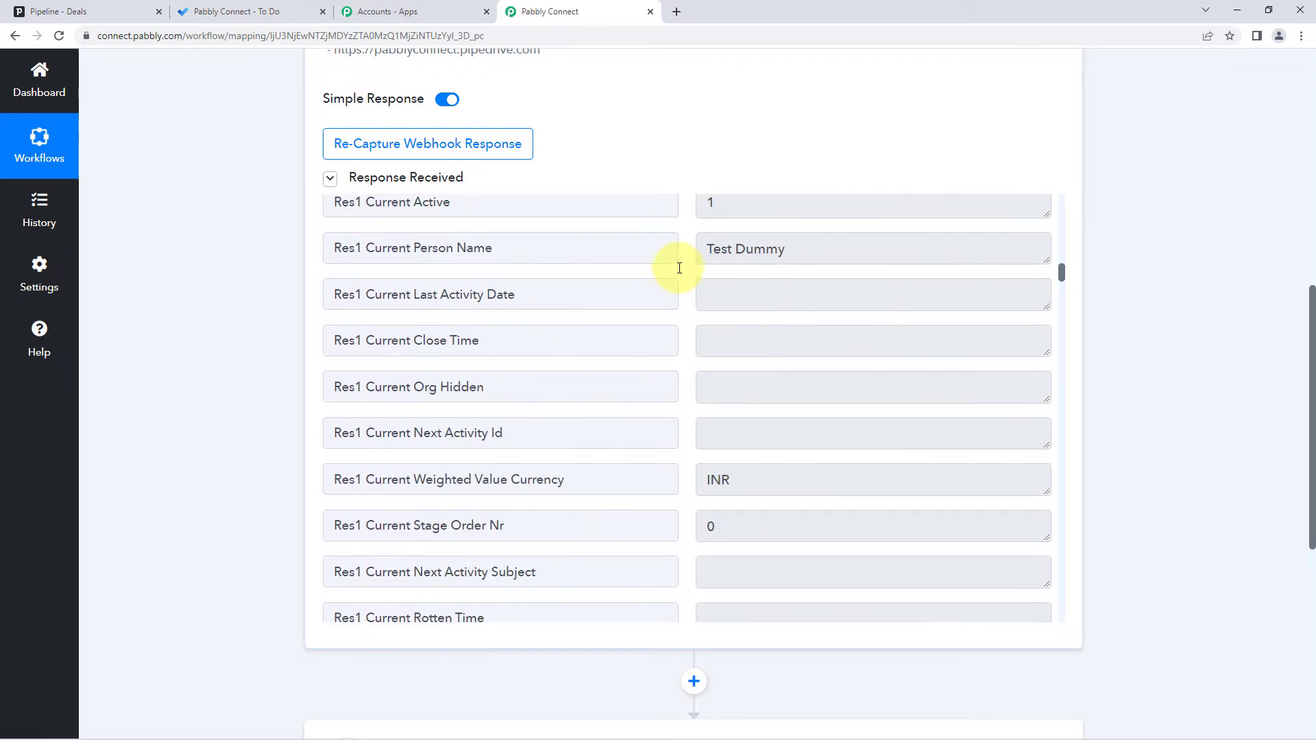
{"action": "left_click_drag", "start_coordinate": [706, 251], "coordinate": [680, 258]}
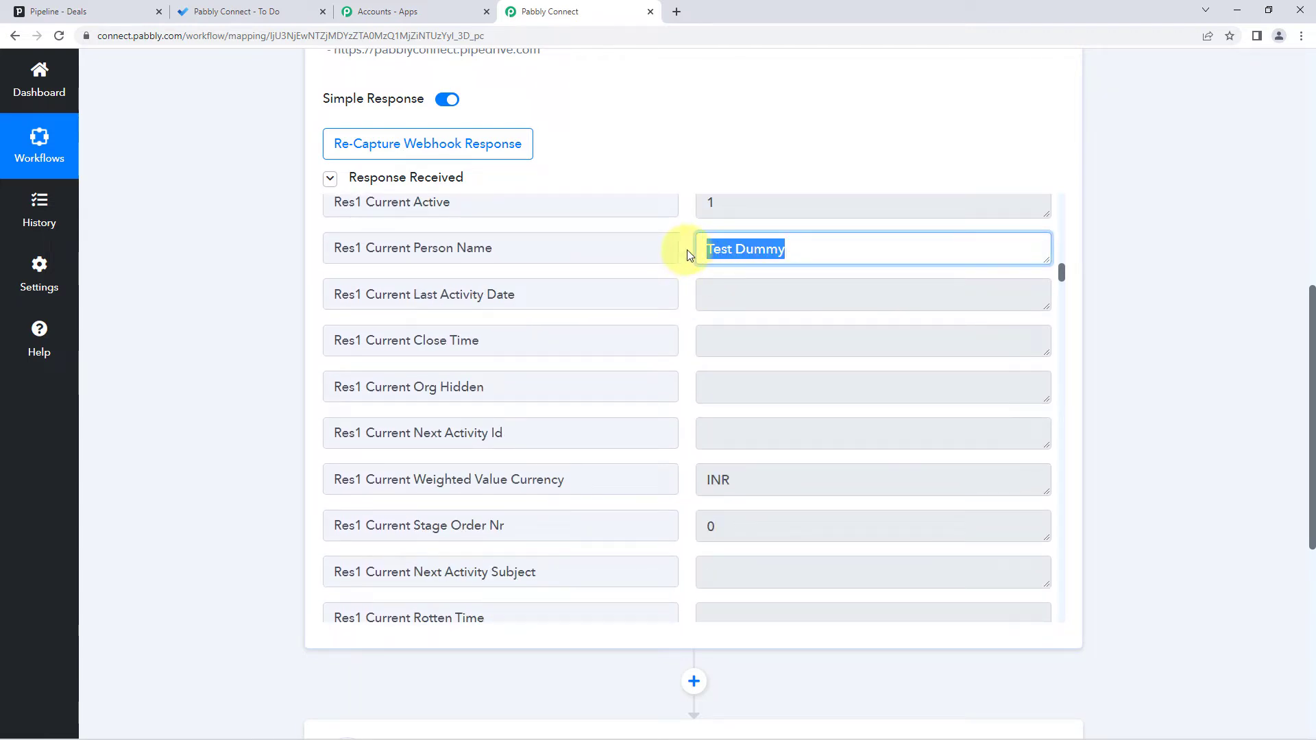
{"action": "left_click", "coordinate": [683, 251]}
{"action": "left_click_drag", "start_coordinate": [701, 255], "coordinate": [734, 272]}
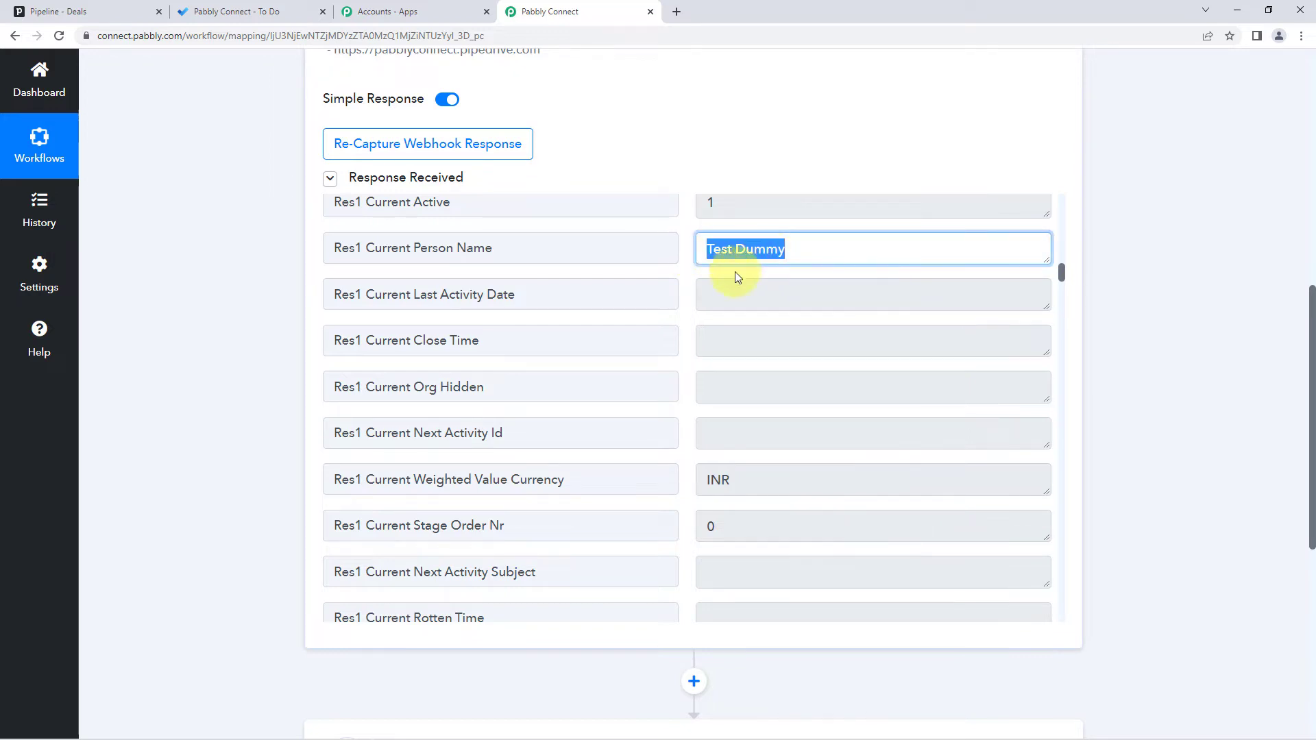
{"action": "scroll", "coordinate": [679, 271], "scroll_direction": "down", "scroll_amount": 4}
{"action": "scroll", "coordinate": [680, 277], "scroll_direction": "down", "scroll_amount": 5}
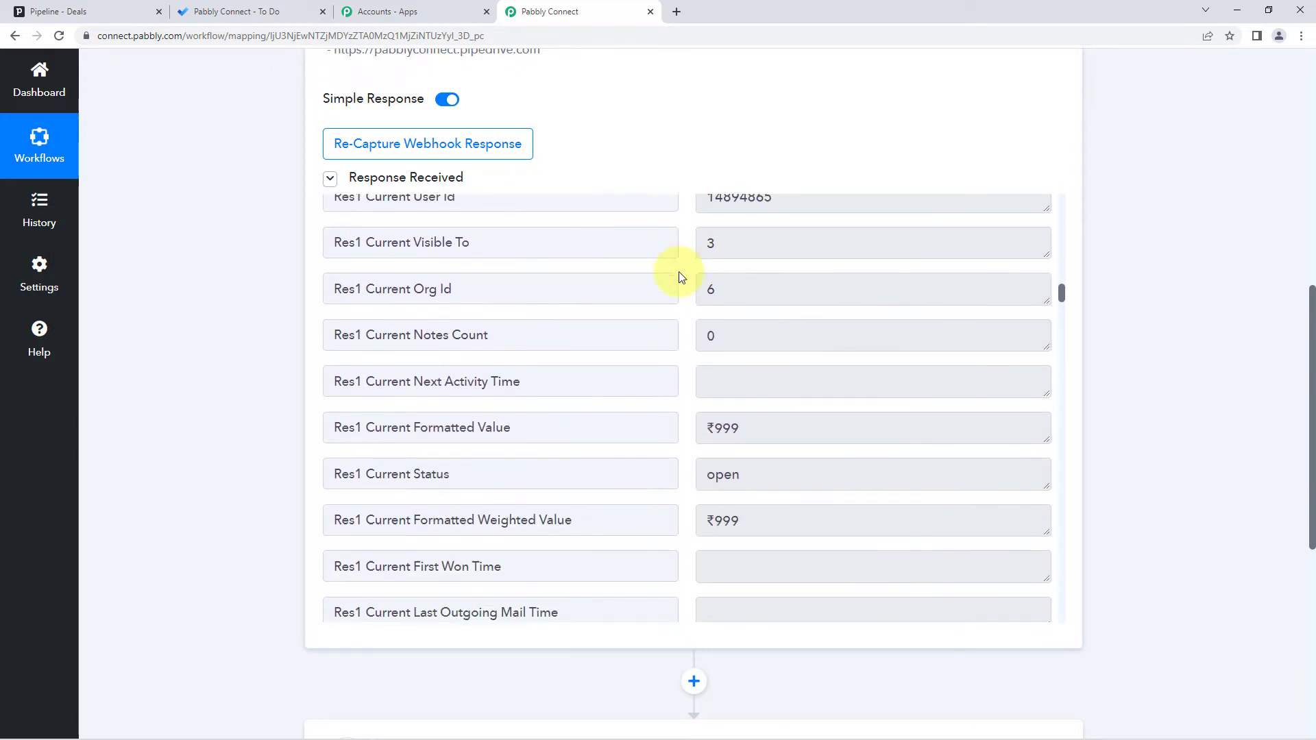
{"action": "left_click_drag", "start_coordinate": [706, 275], "coordinate": [752, 280]}
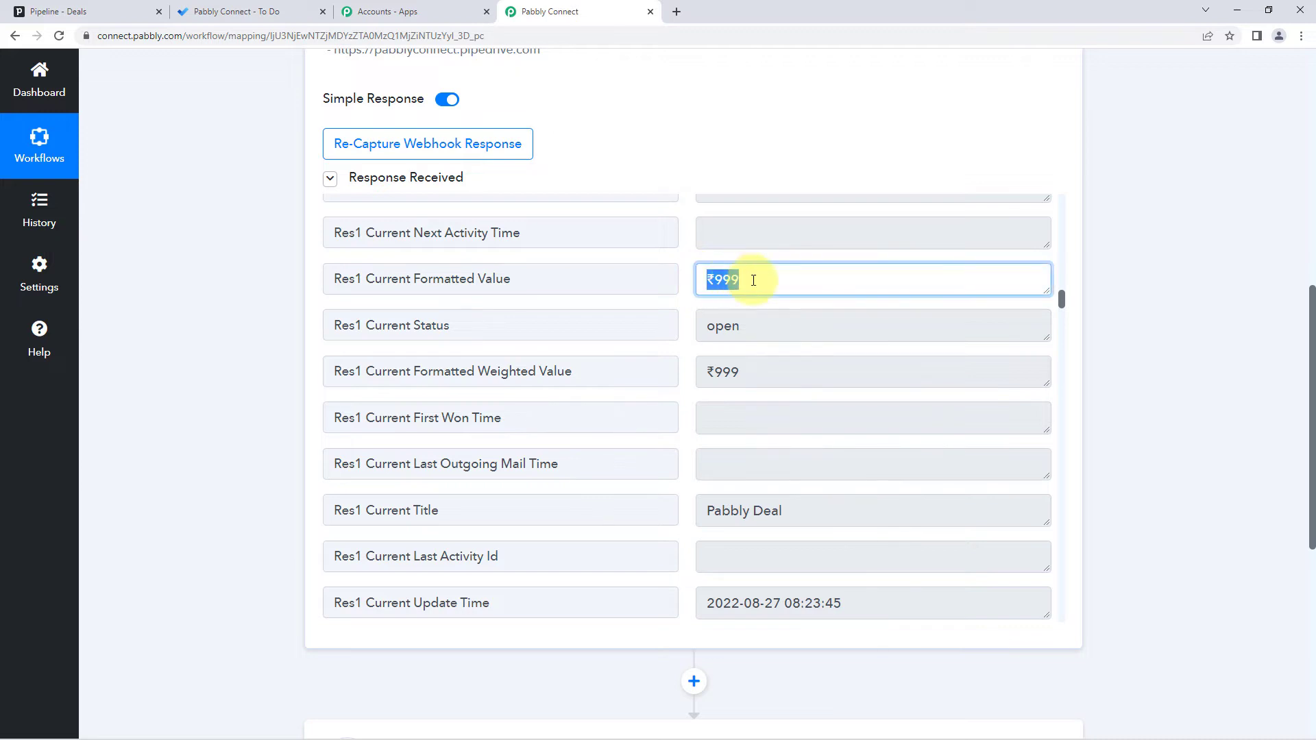
{"action": "left_click", "coordinate": [684, 275]}
{"action": "scroll", "coordinate": [684, 274], "scroll_direction": "down", "scroll_amount": 3}
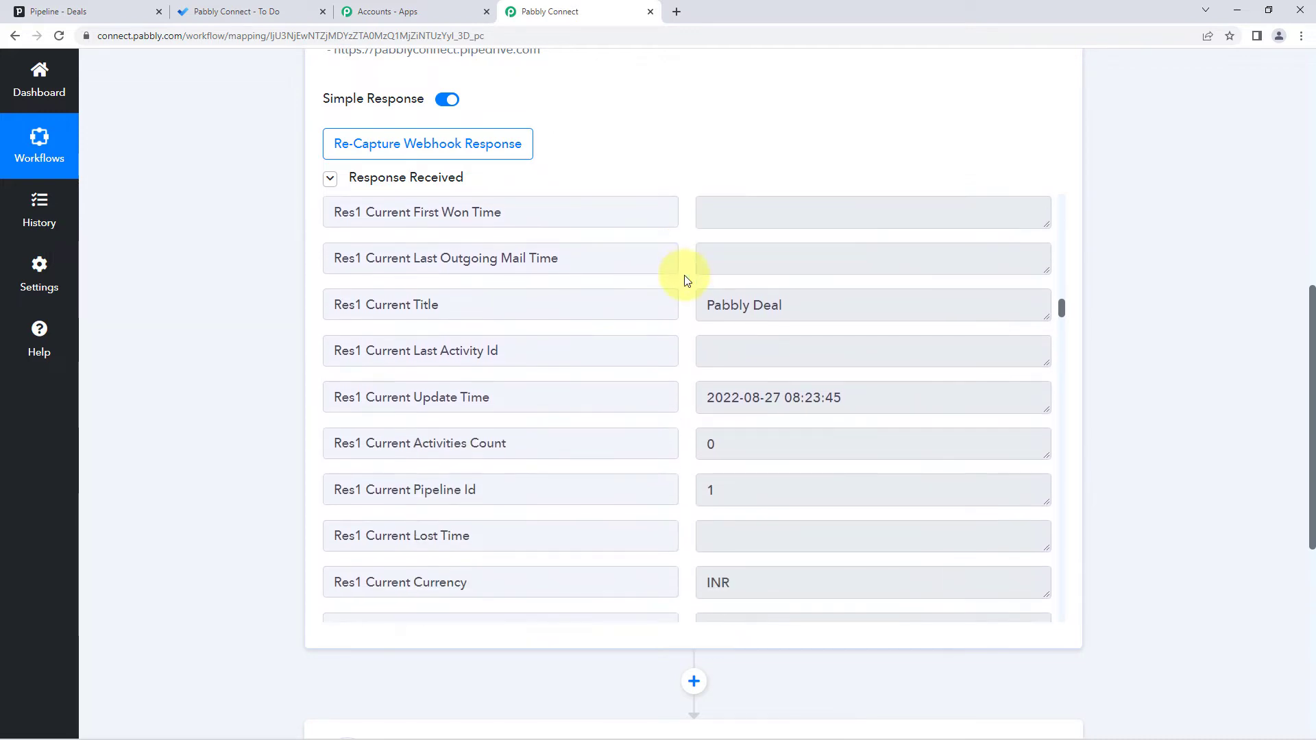
{"action": "left_click_drag", "start_coordinate": [702, 304], "coordinate": [795, 299]}
{"action": "left_click", "coordinate": [684, 298]}
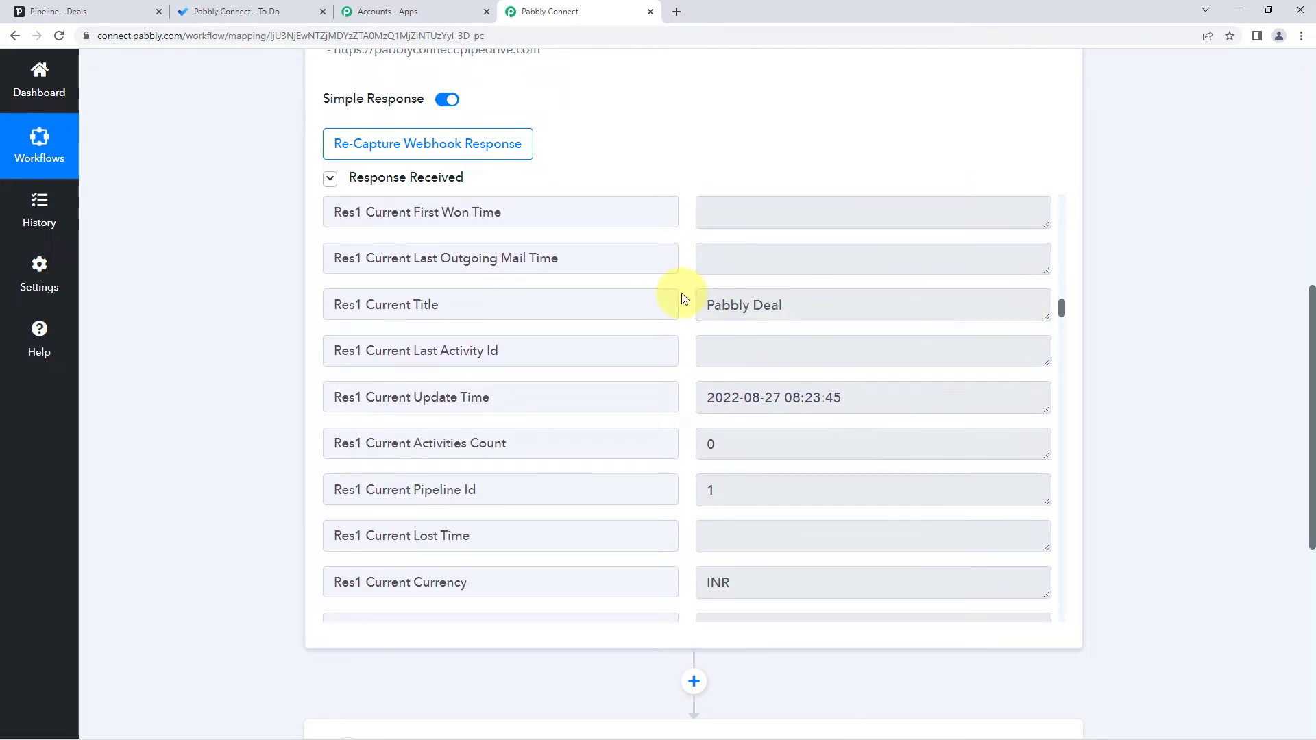
{"action": "scroll", "coordinate": [684, 299], "scroll_direction": "down", "scroll_amount": 7}
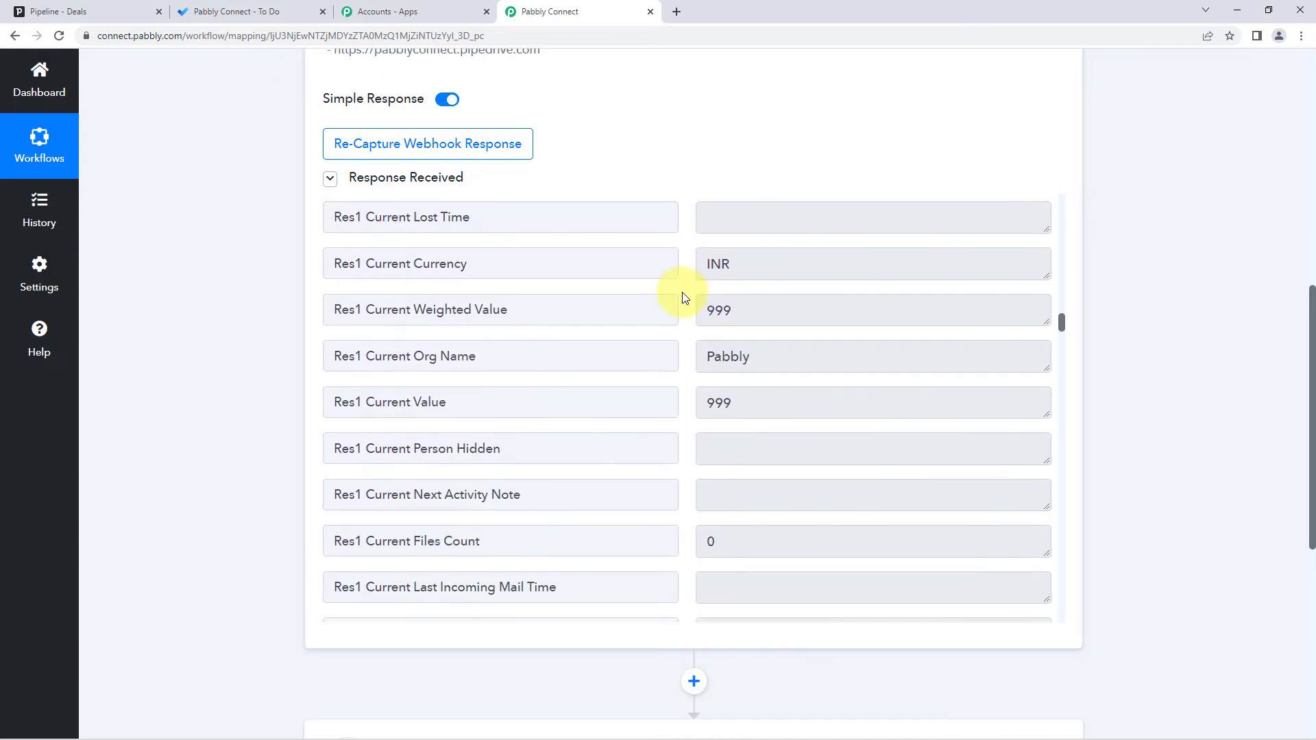
{"action": "scroll", "coordinate": [681, 292], "scroll_direction": "down", "scroll_amount": 6}
{"action": "scroll", "coordinate": [681, 292], "scroll_direction": "down", "scroll_amount": 1}
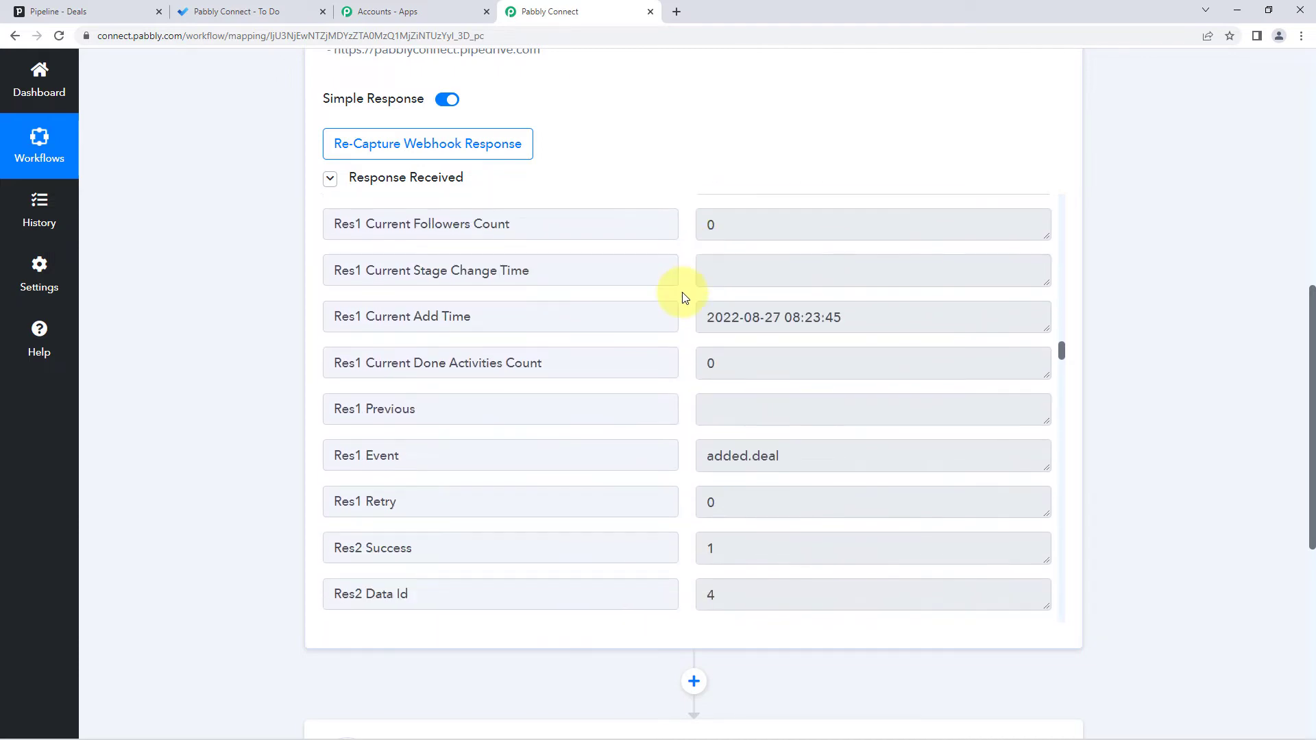
{"action": "scroll", "coordinate": [681, 292], "scroll_direction": "down", "scroll_amount": 10}
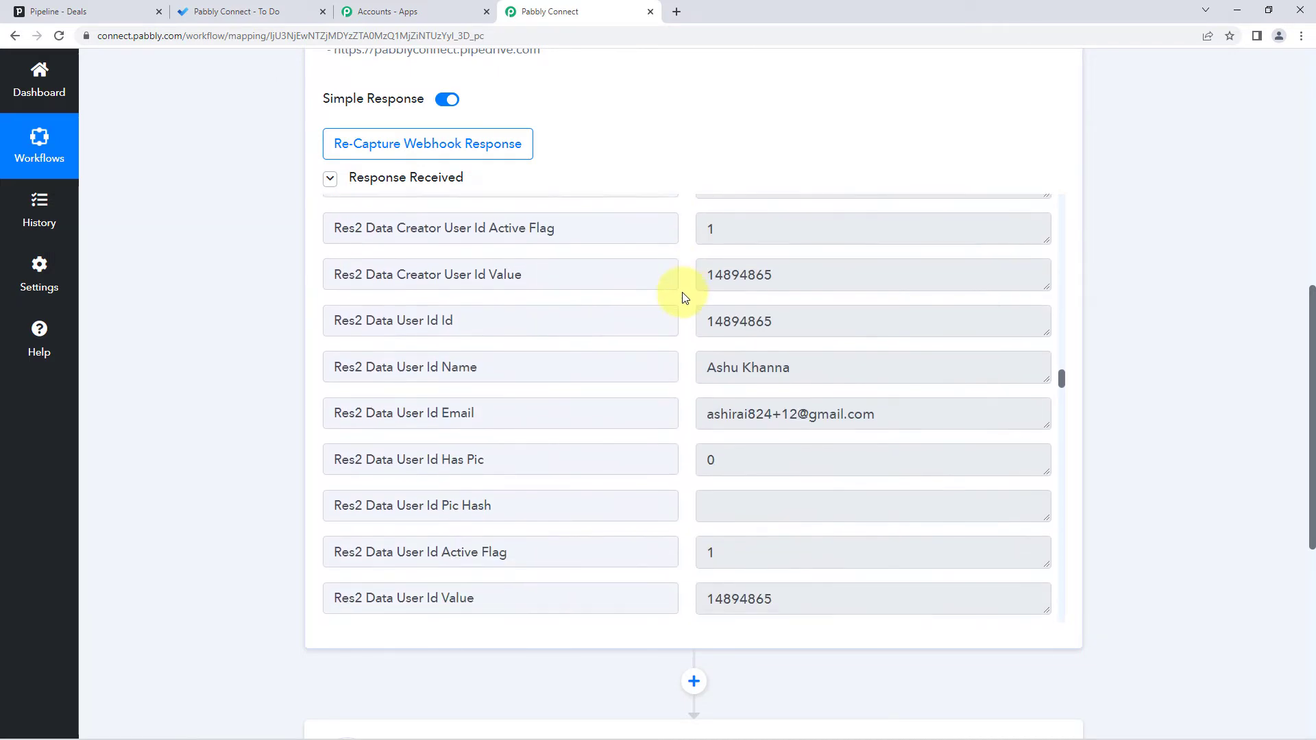
{"action": "scroll", "coordinate": [684, 297], "scroll_direction": "down", "scroll_amount": 6}
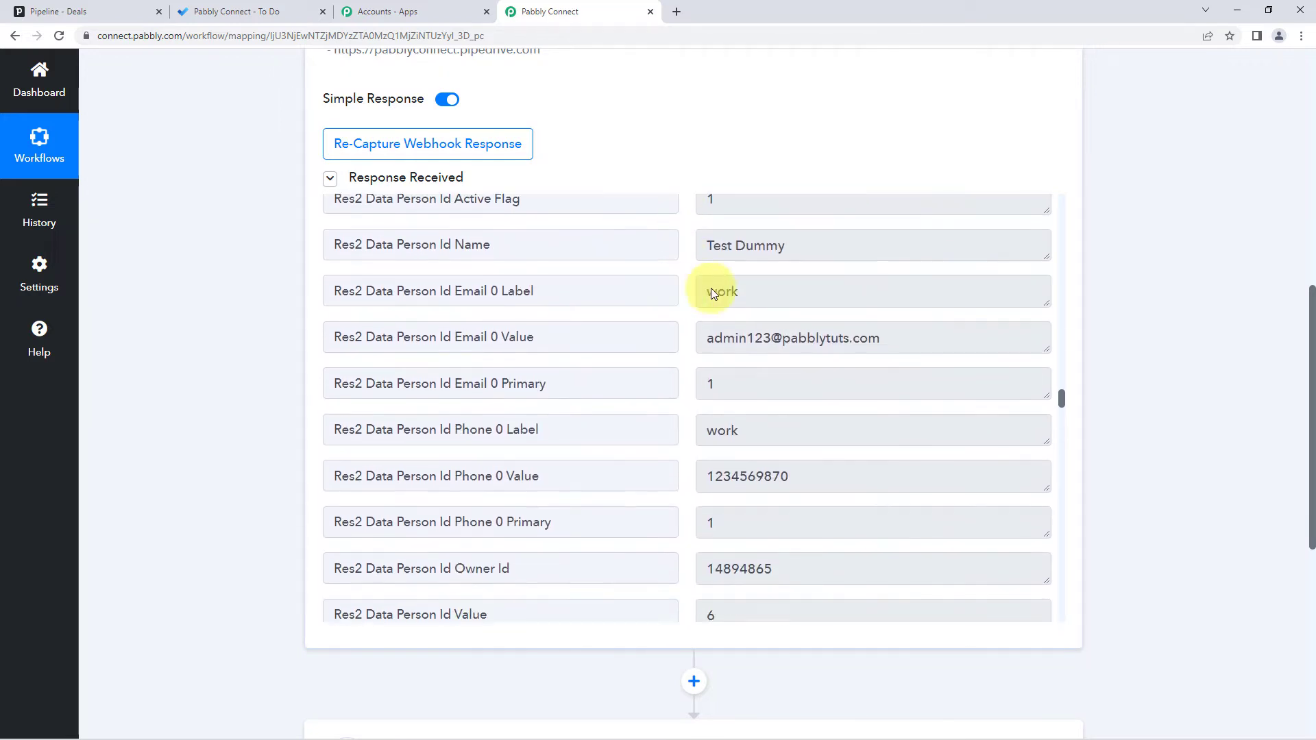
{"action": "left_click", "coordinate": [805, 248]}
{"action": "left_click", "coordinate": [708, 331]}
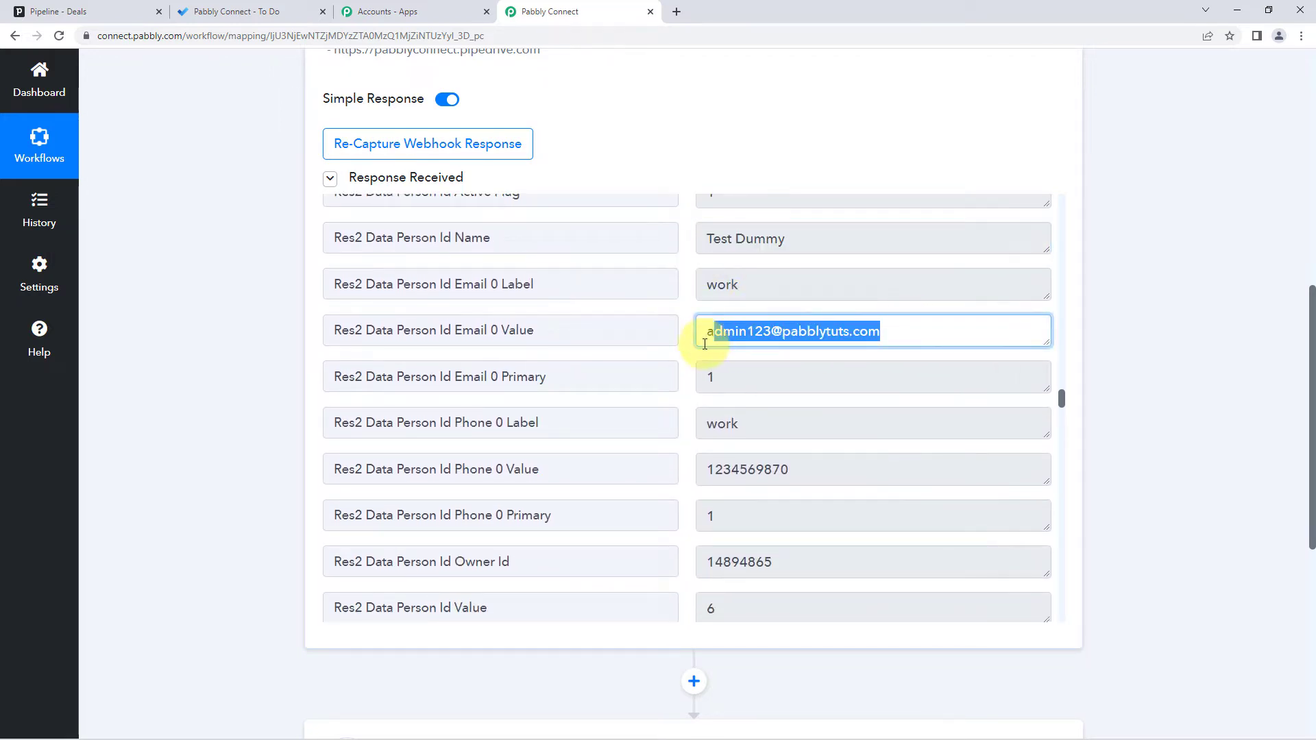
{"action": "left_click", "coordinate": [789, 466]}
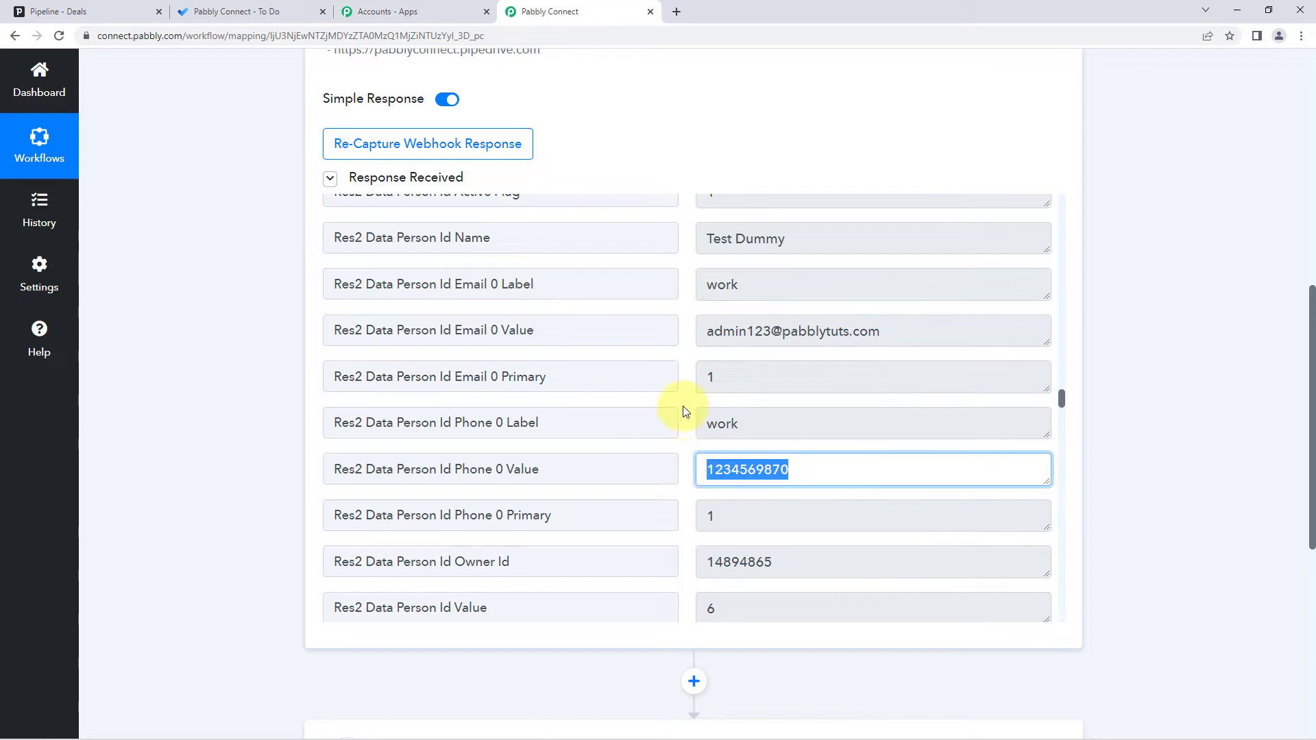
{"action": "scroll", "coordinate": [689, 396], "scroll_direction": "down", "scroll_amount": 7}
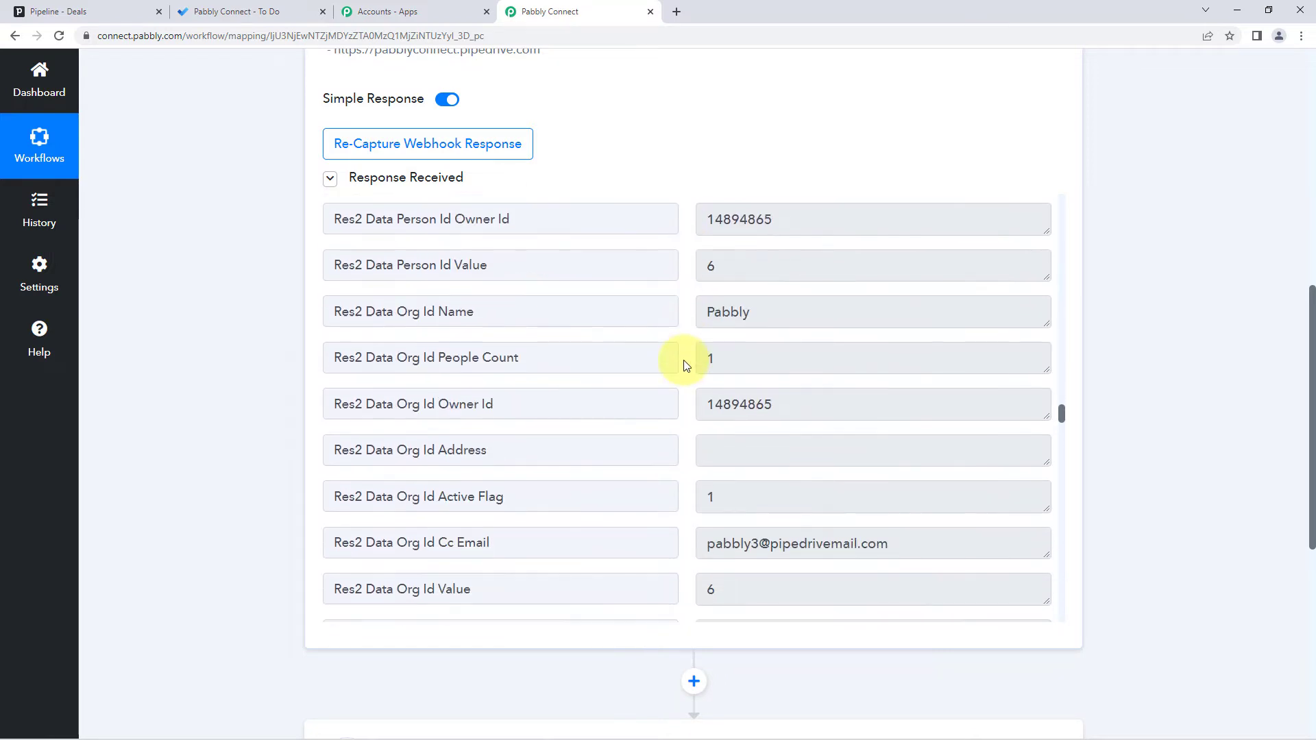
{"action": "scroll", "coordinate": [687, 365], "scroll_direction": "down", "scroll_amount": 3}
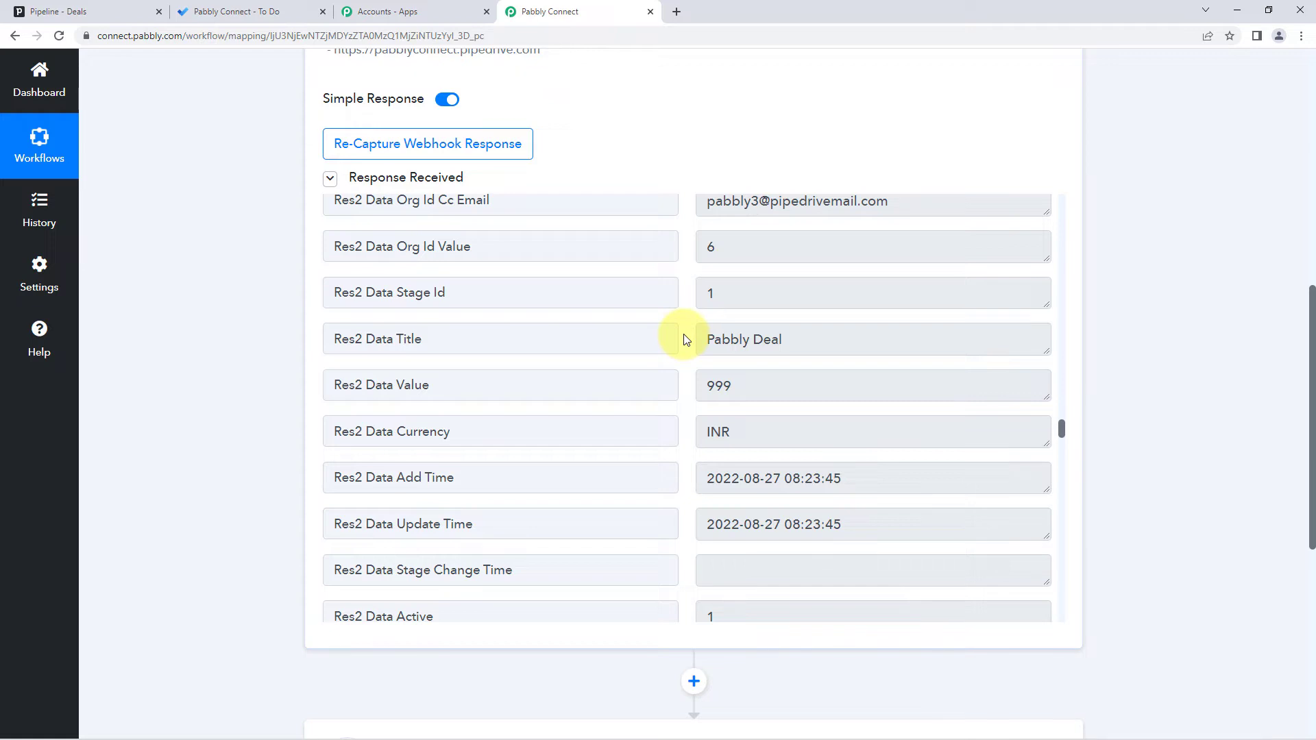
{"action": "scroll", "coordinate": [686, 340], "scroll_direction": "down", "scroll_amount": 2}
{"action": "scroll", "coordinate": [686, 340], "scroll_direction": "down", "scroll_amount": 1}
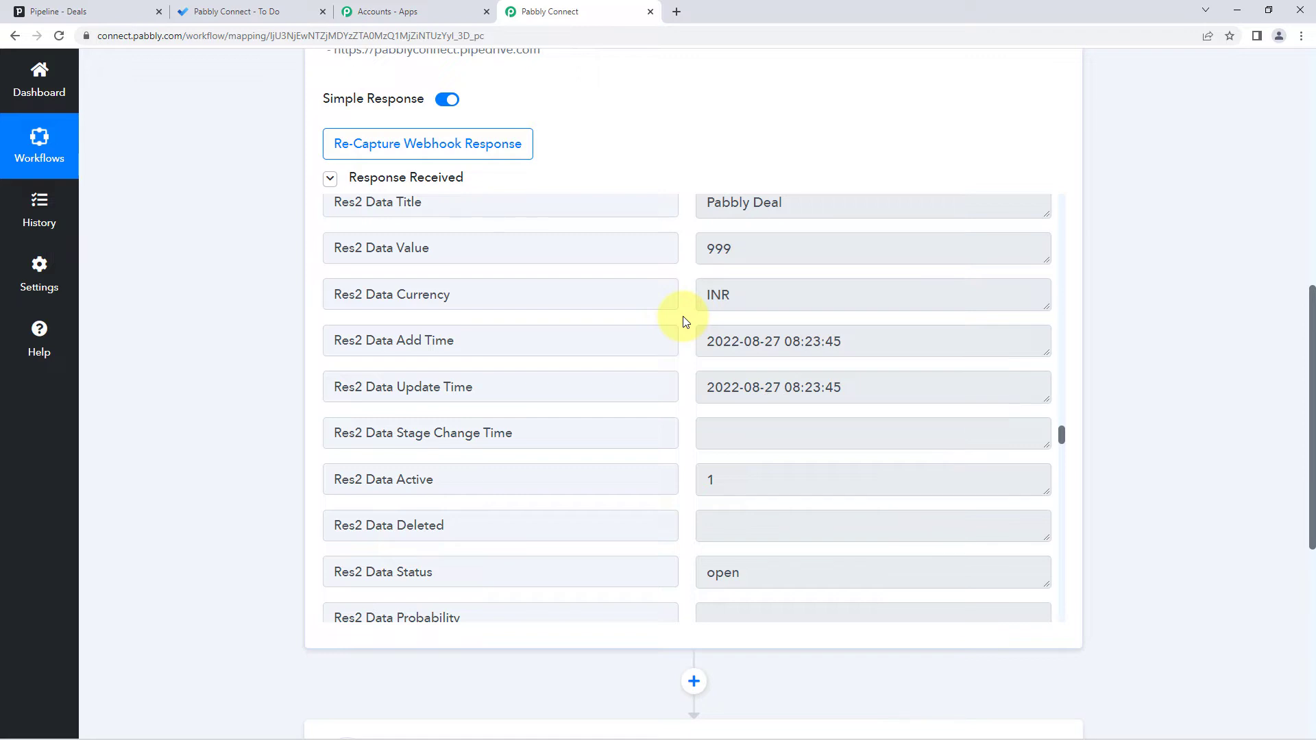
{"action": "scroll", "coordinate": [1123, 224], "scroll_direction": "down", "scroll_amount": 7}
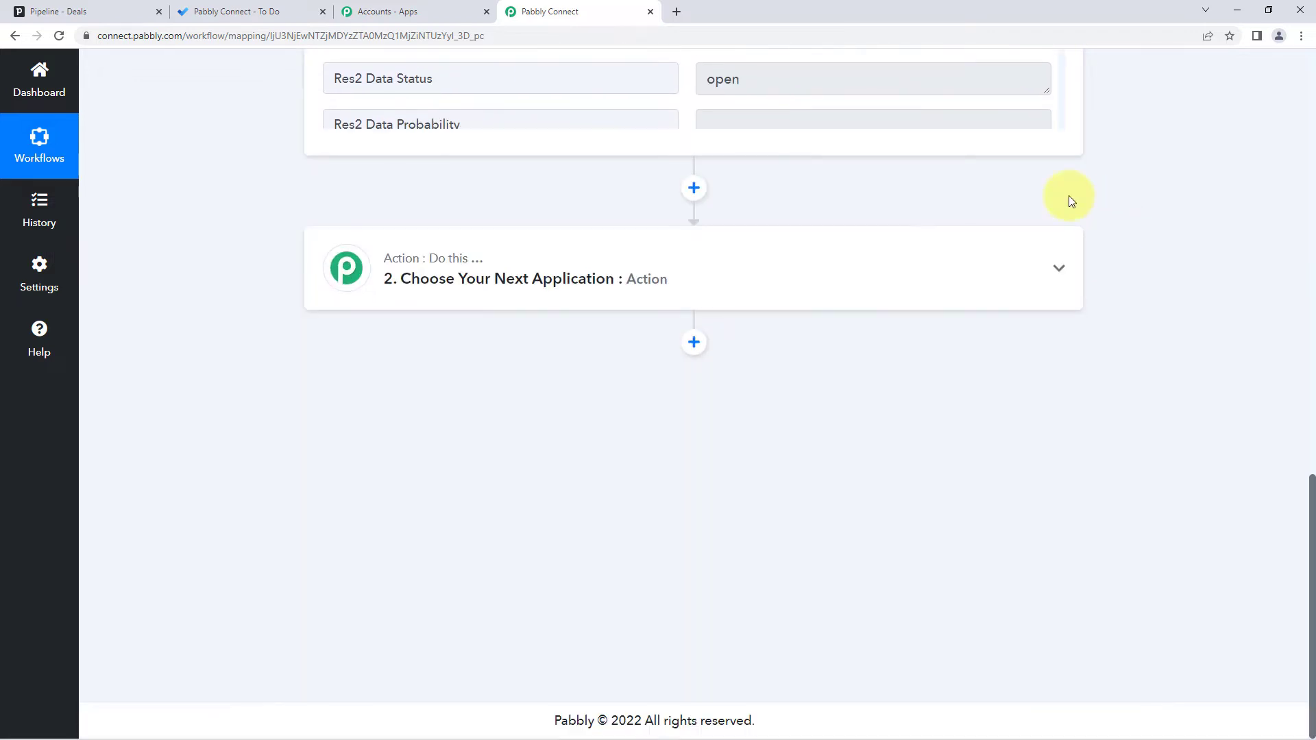
- Set the second step's app to Microsoft To-Do with the Create Task action event
{"action": "left_click", "coordinate": [666, 270]}
{"action": "scroll", "coordinate": [257, 315], "scroll_direction": "down", "scroll_amount": 1}
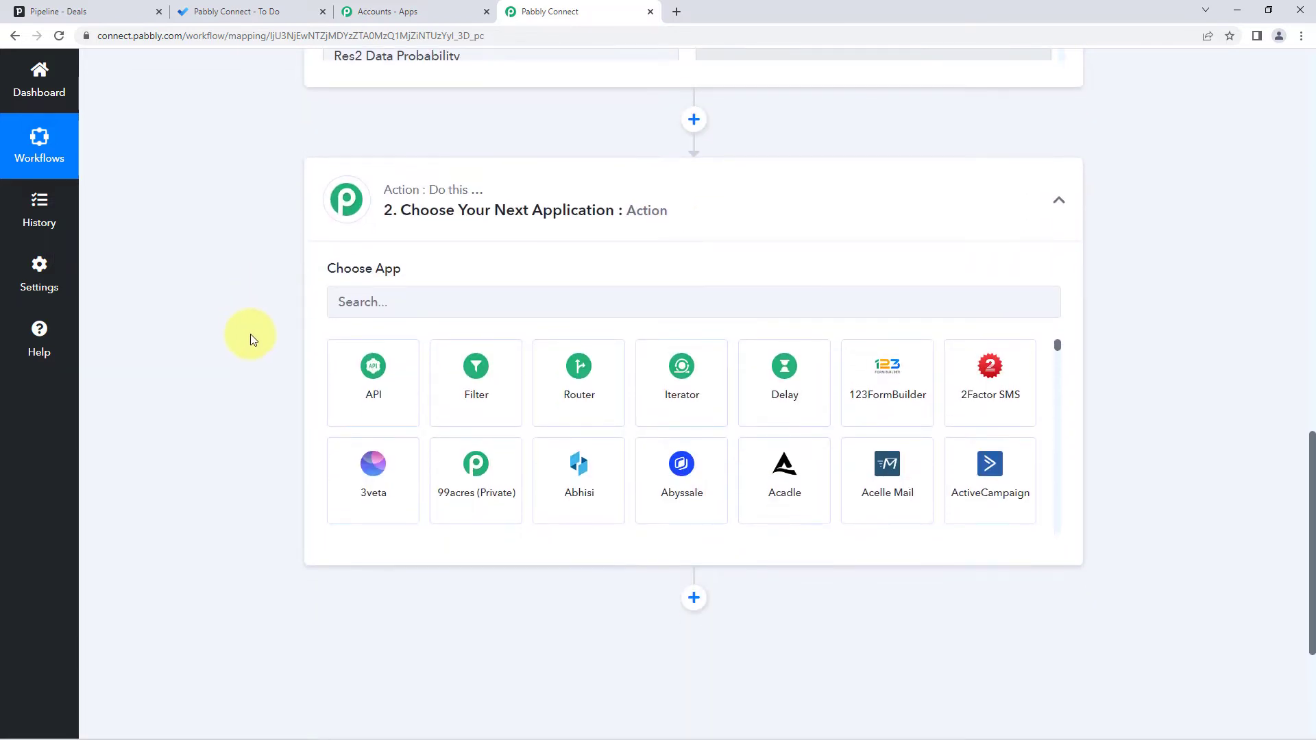
{"action": "left_click", "coordinate": [359, 312]}
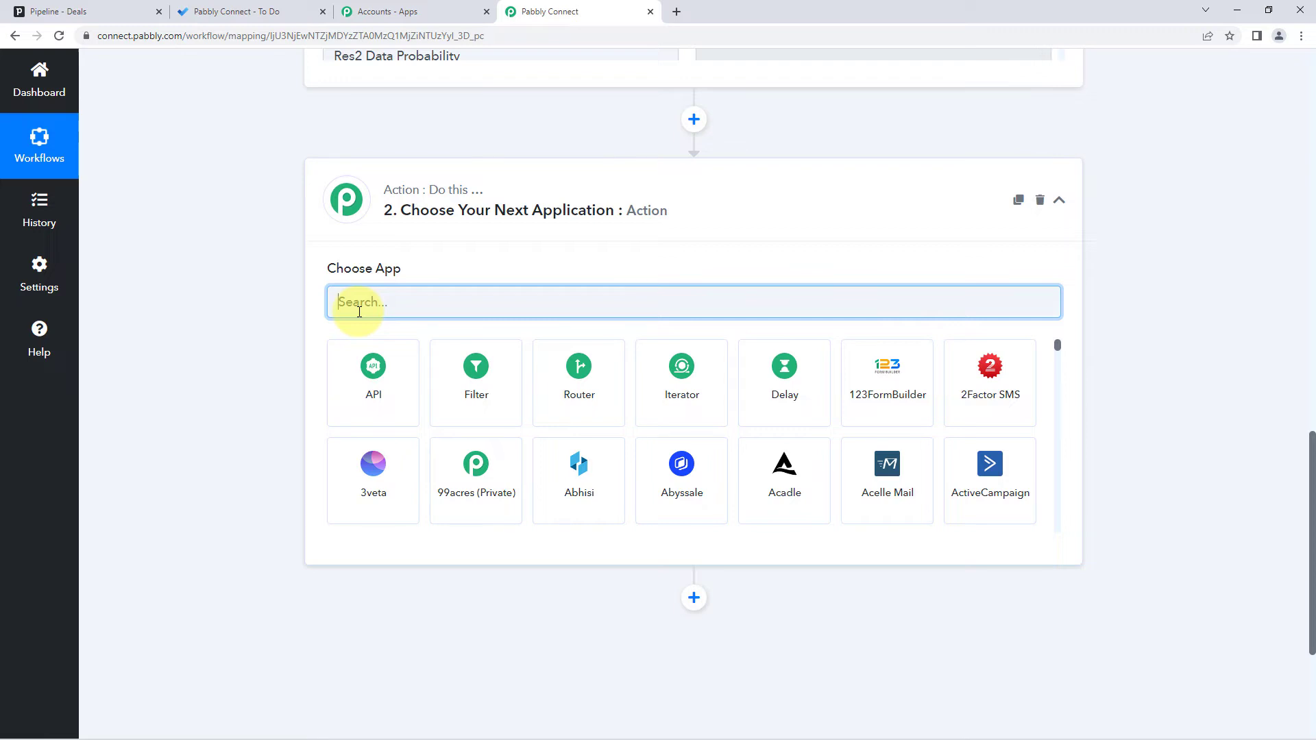
{"action": "type", "text": "Micr"}
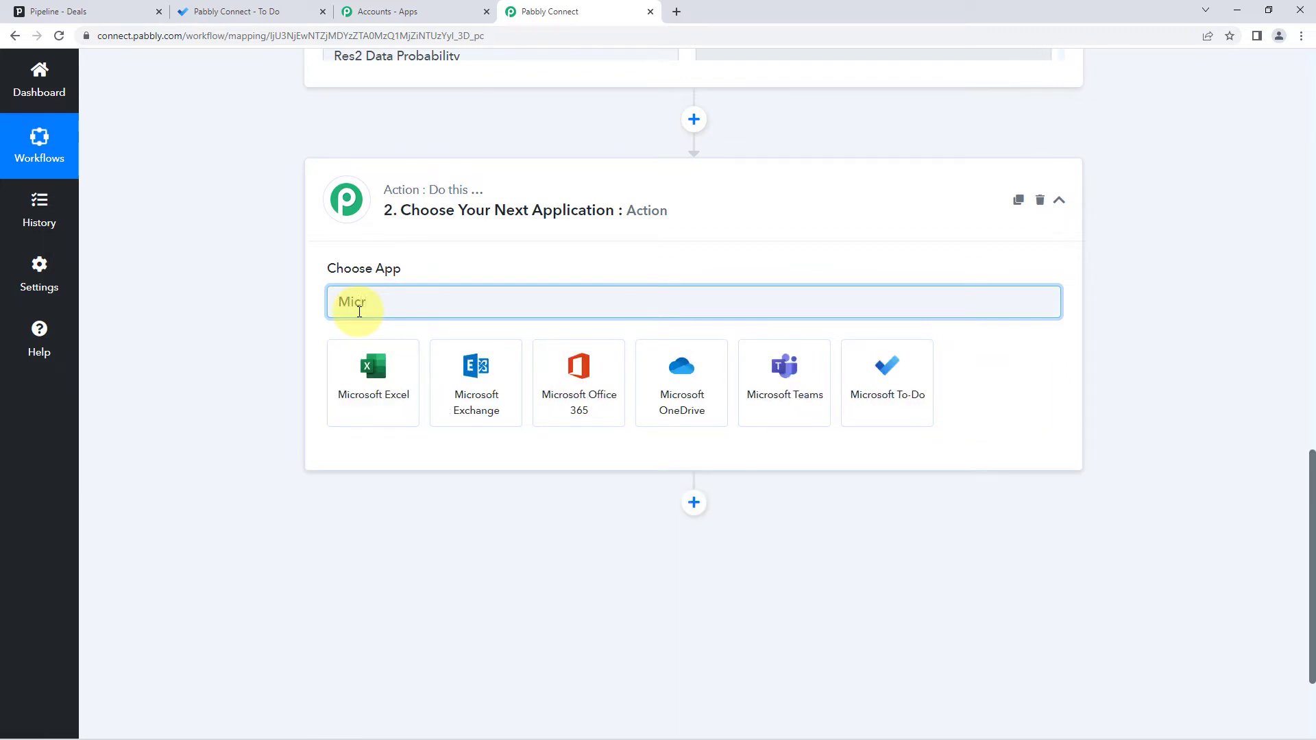
{"action": "type", "text": "osoft"}
{"action": "left_click", "coordinate": [919, 368]}
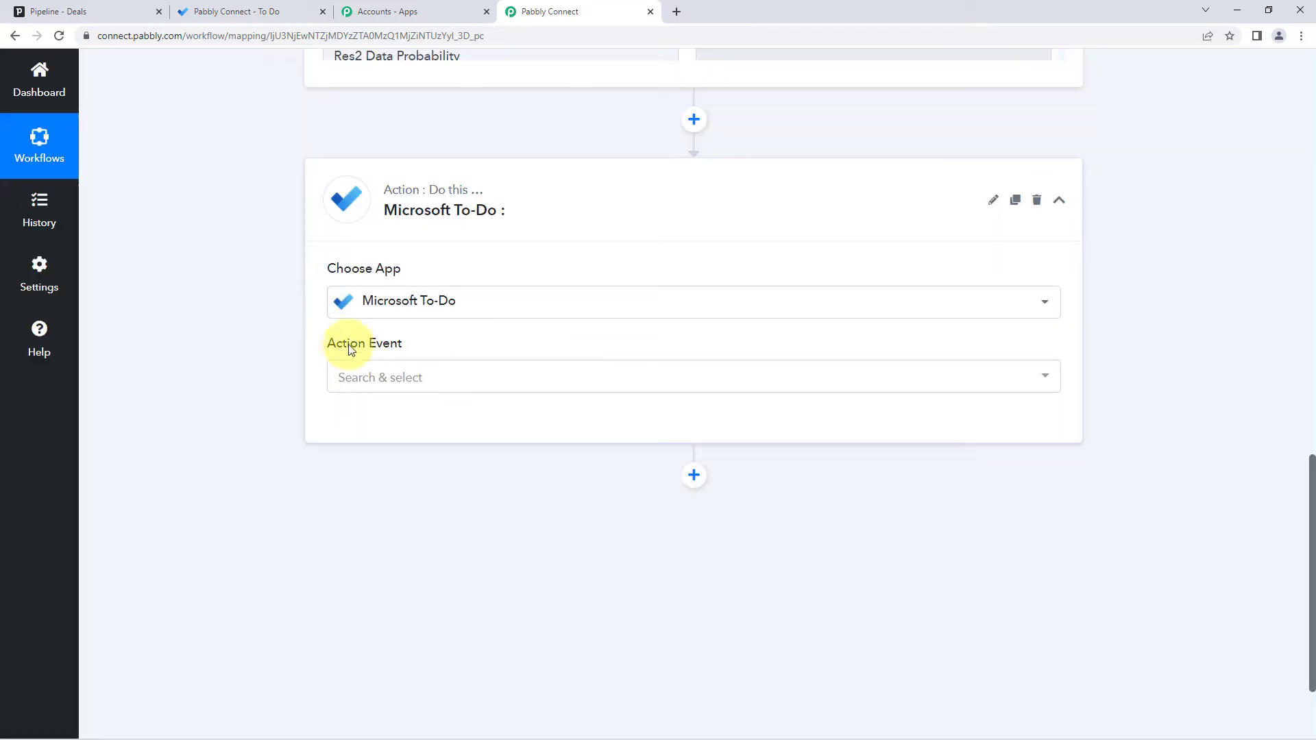
{"action": "left_click", "coordinate": [425, 379]}
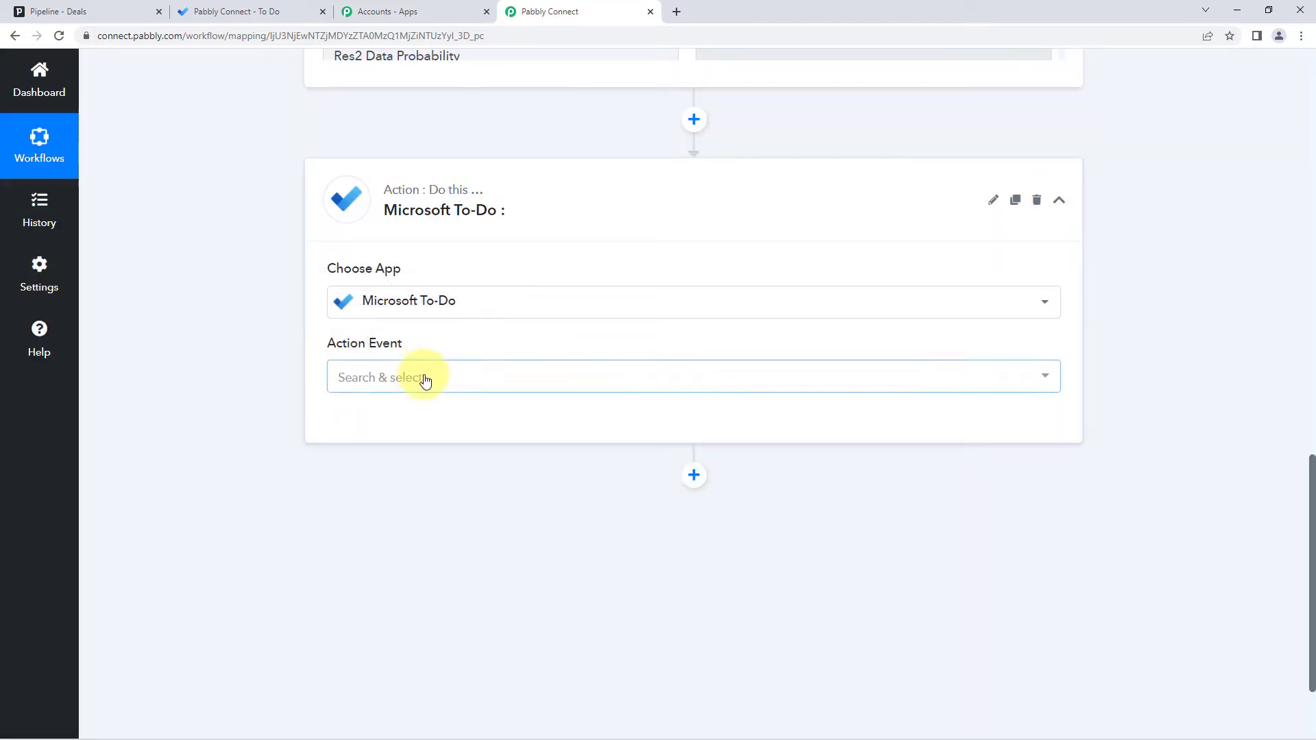
{"action": "scroll", "coordinate": [255, 367], "scroll_direction": "down", "scroll_amount": 2}
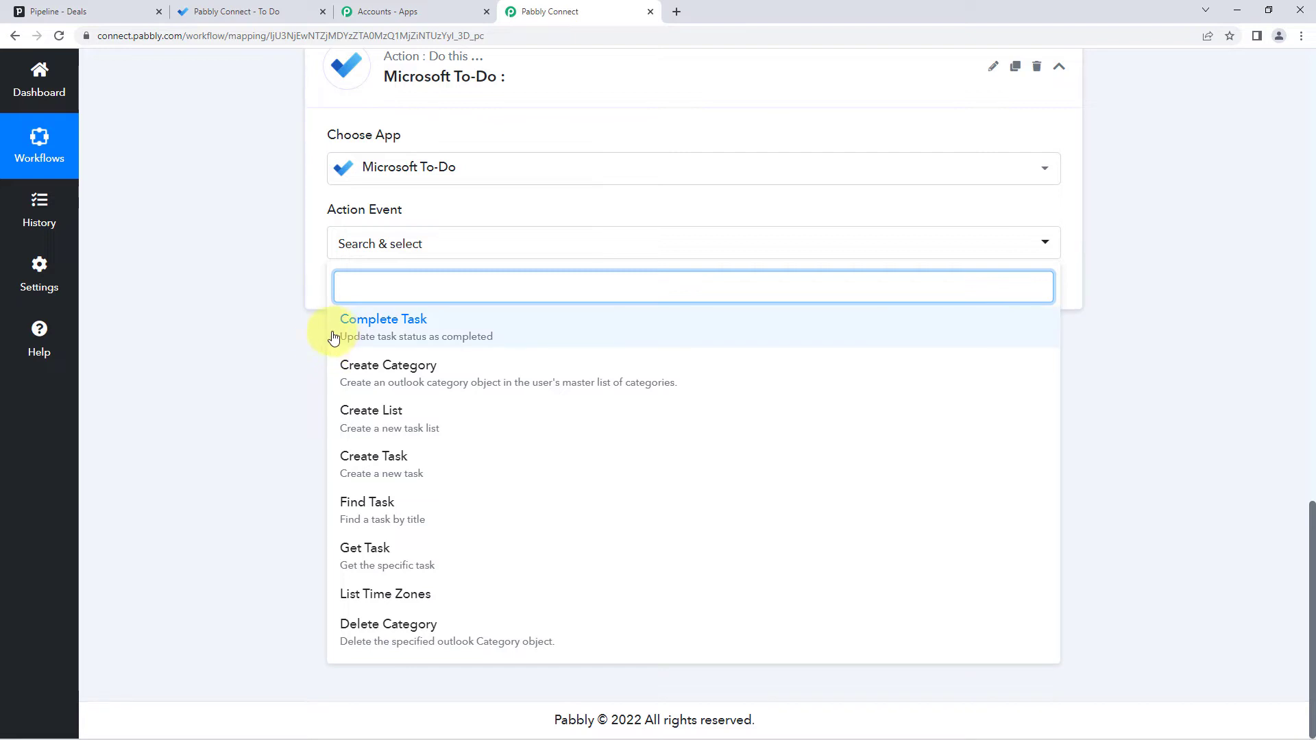
{"action": "left_click", "coordinate": [398, 460]}
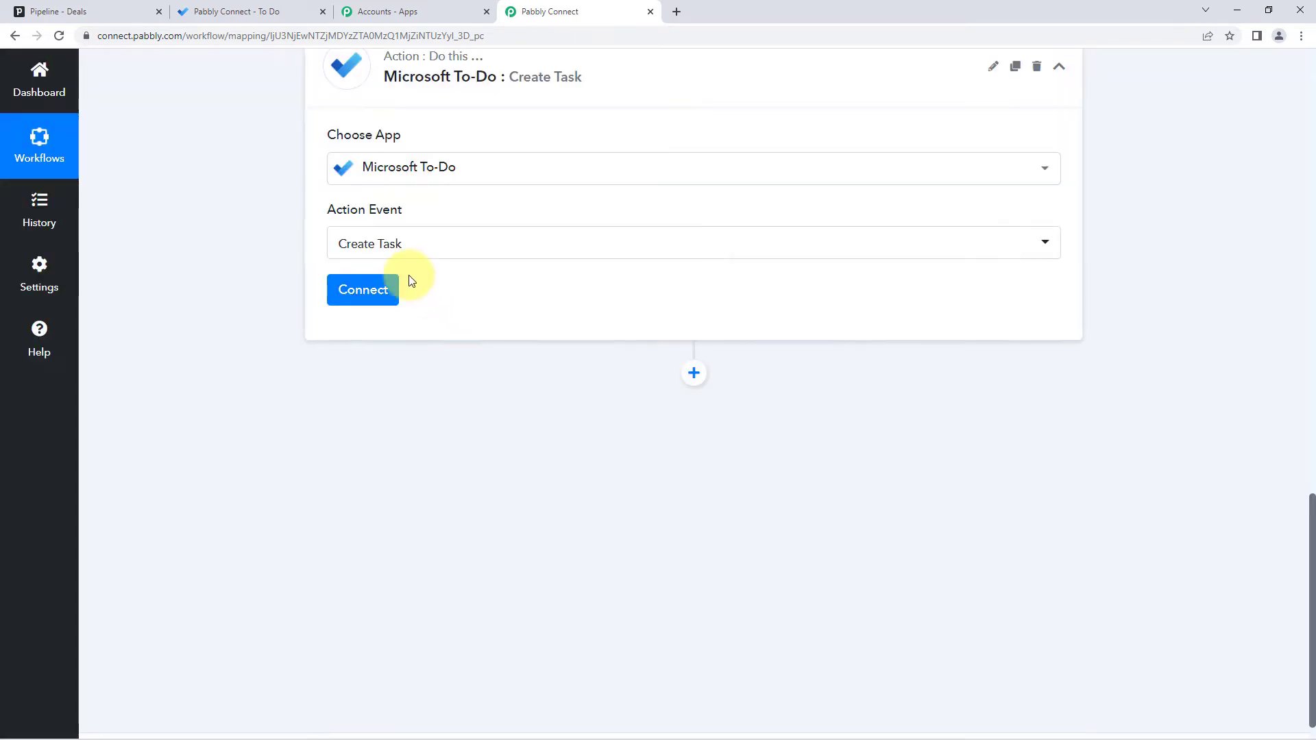
- Add a new Microsoft To-Do connection and grant Pabbly Connect access in the consent window
{"action": "left_click", "coordinate": [364, 291]}
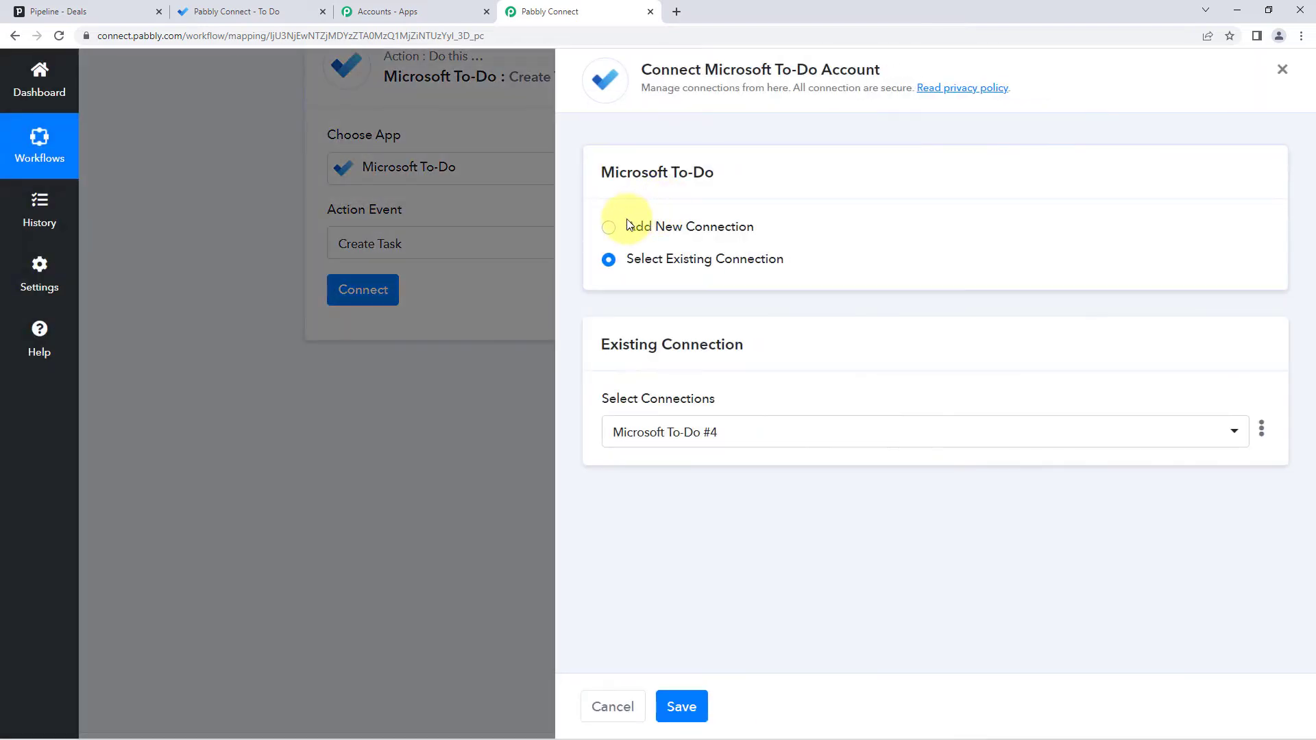
{"action": "left_click", "coordinate": [618, 224]}
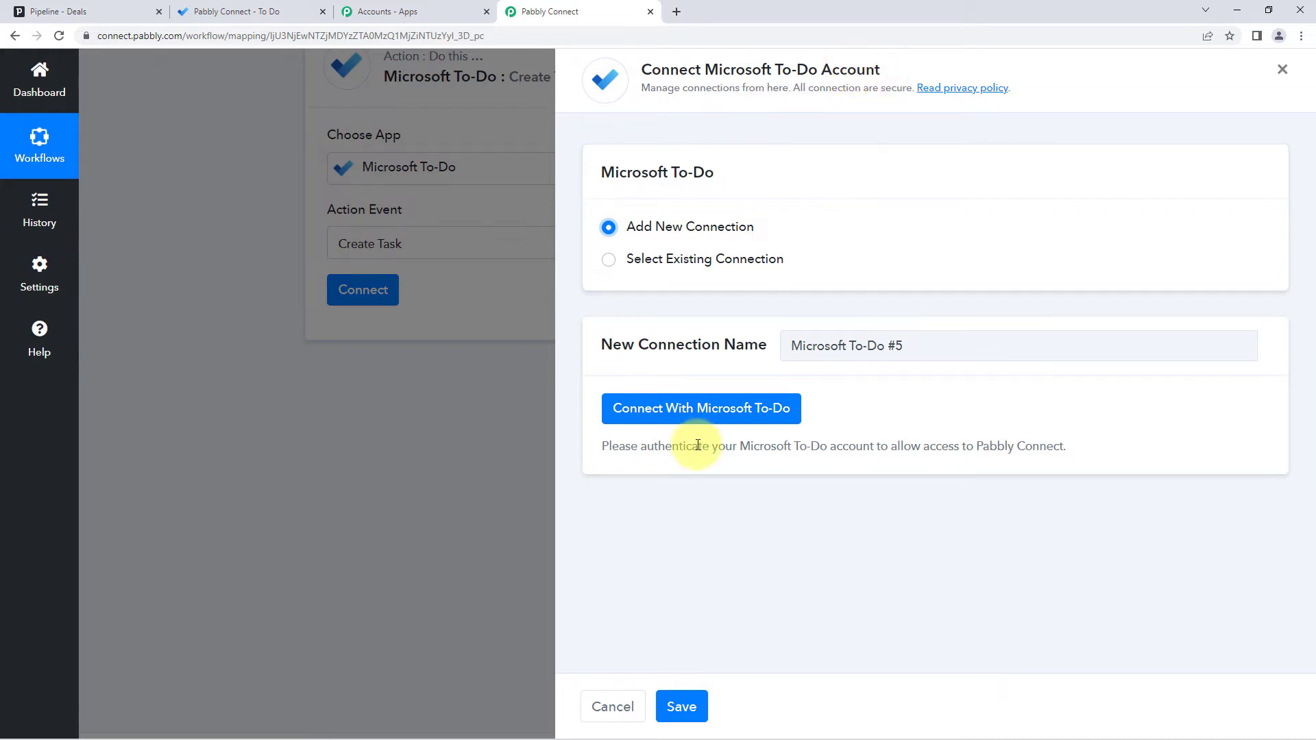
{"action": "left_click", "coordinate": [689, 409]}
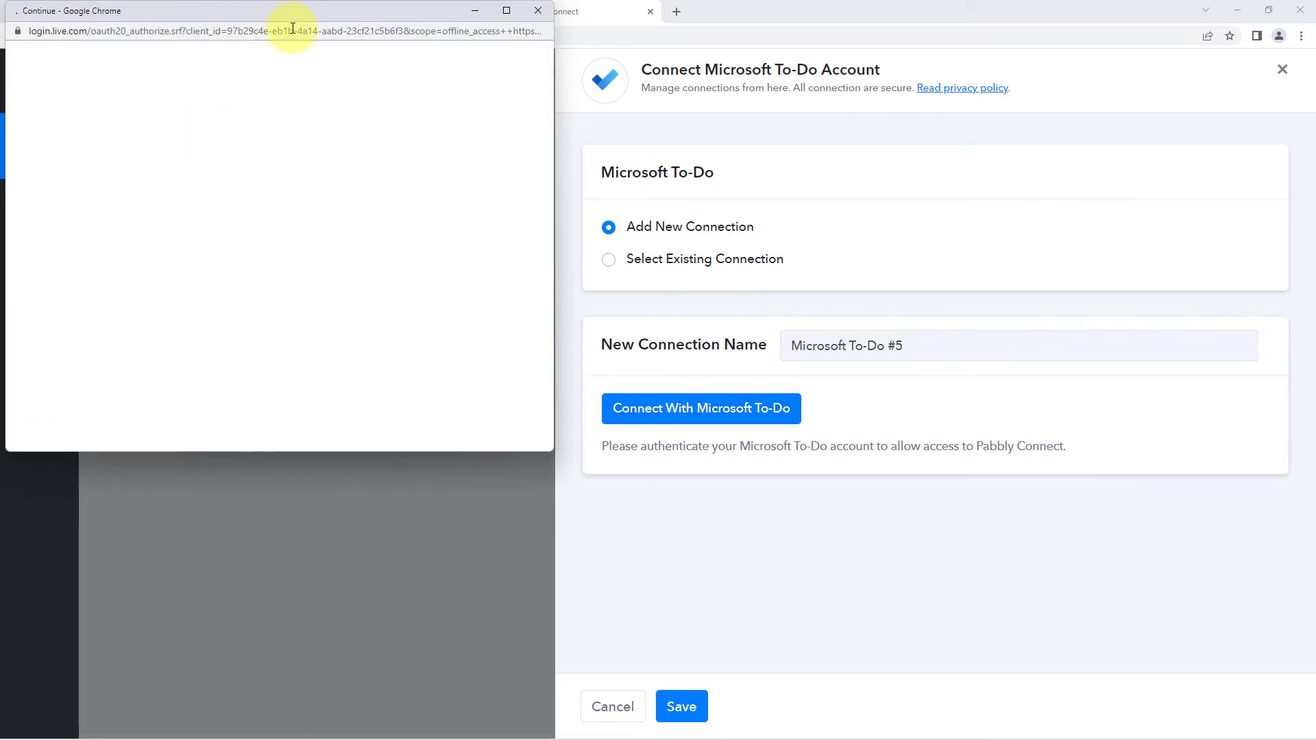
{"action": "left_click_drag", "start_coordinate": [287, 16], "coordinate": [299, 55]}
{"action": "left_click", "coordinate": [264, 12]}
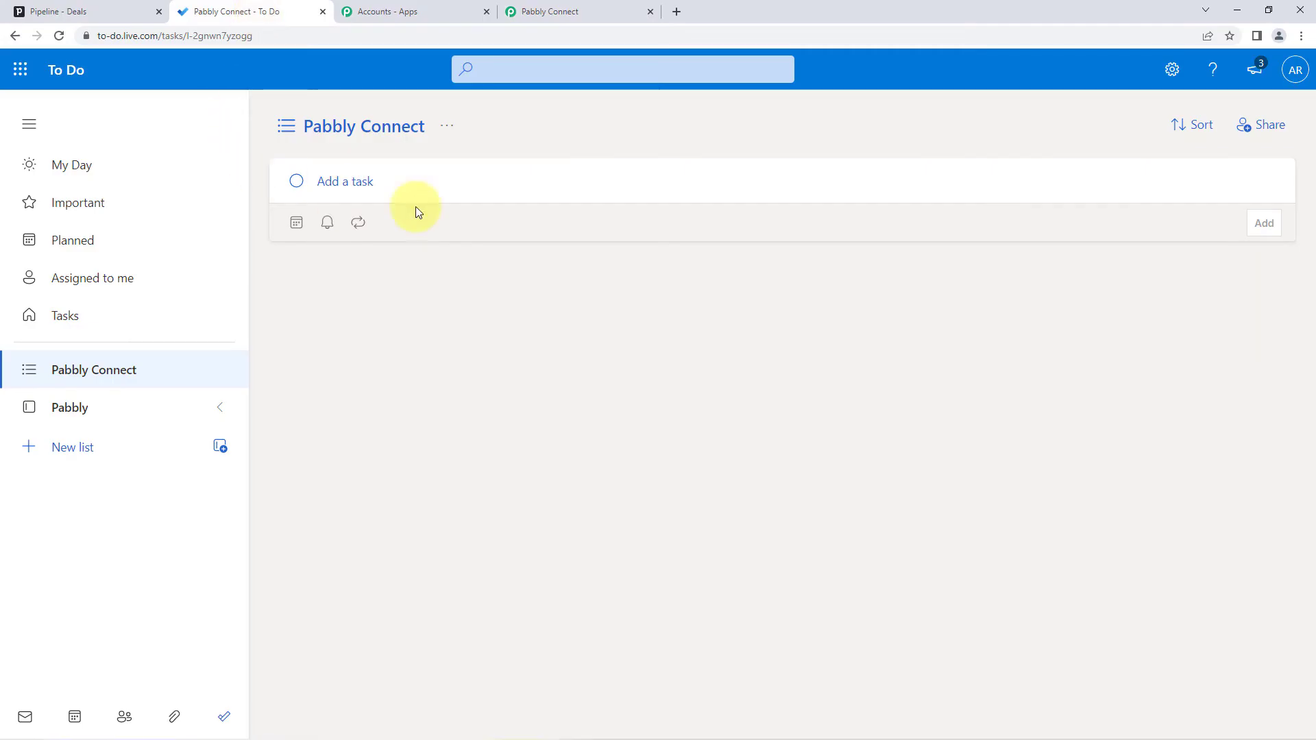
{"action": "left_click", "coordinate": [557, 12]}
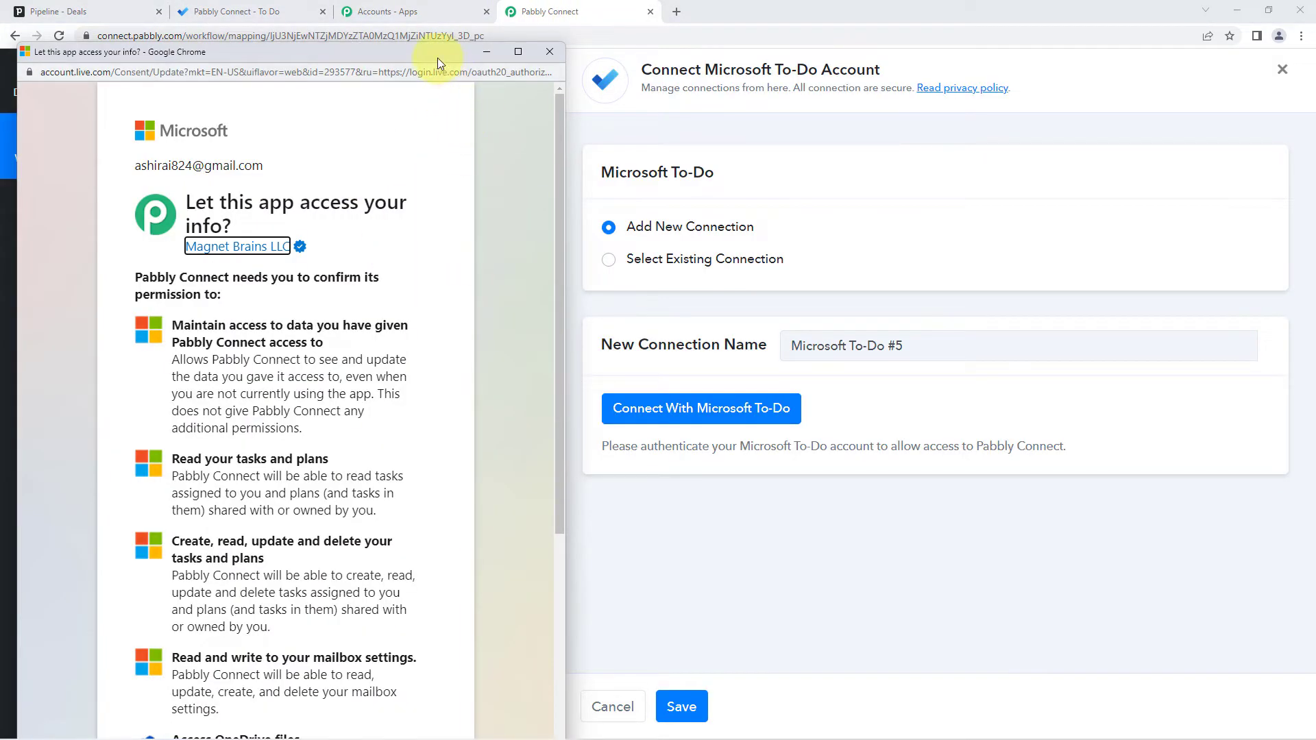
{"action": "left_click_drag", "start_coordinate": [437, 52], "coordinate": [447, 10]}
{"action": "scroll", "coordinate": [487, 251], "scroll_direction": "down", "scroll_amount": 5}
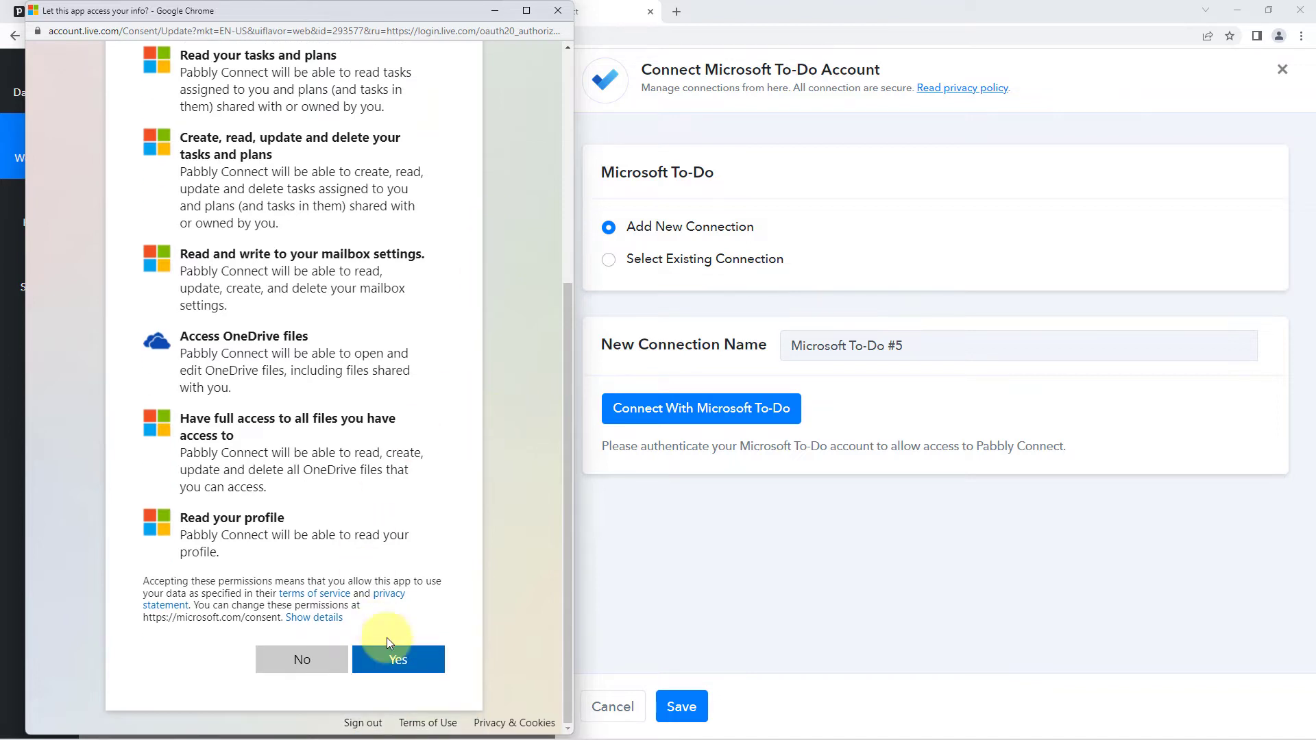
{"action": "left_click", "coordinate": [401, 661]}
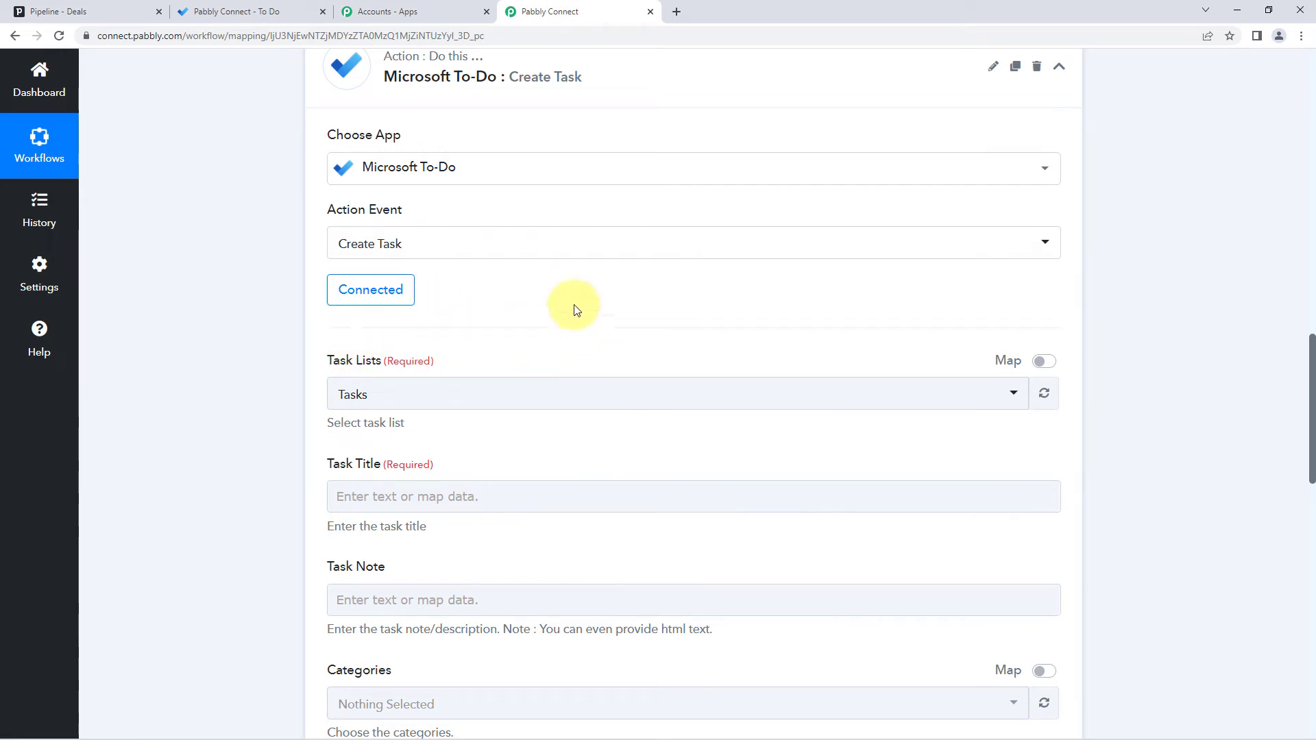
- Compare the Tasks and Pabbly Connect lists in Microsoft To Do
{"action": "scroll", "coordinate": [480, 357], "scroll_direction": "down", "scroll_amount": 1}
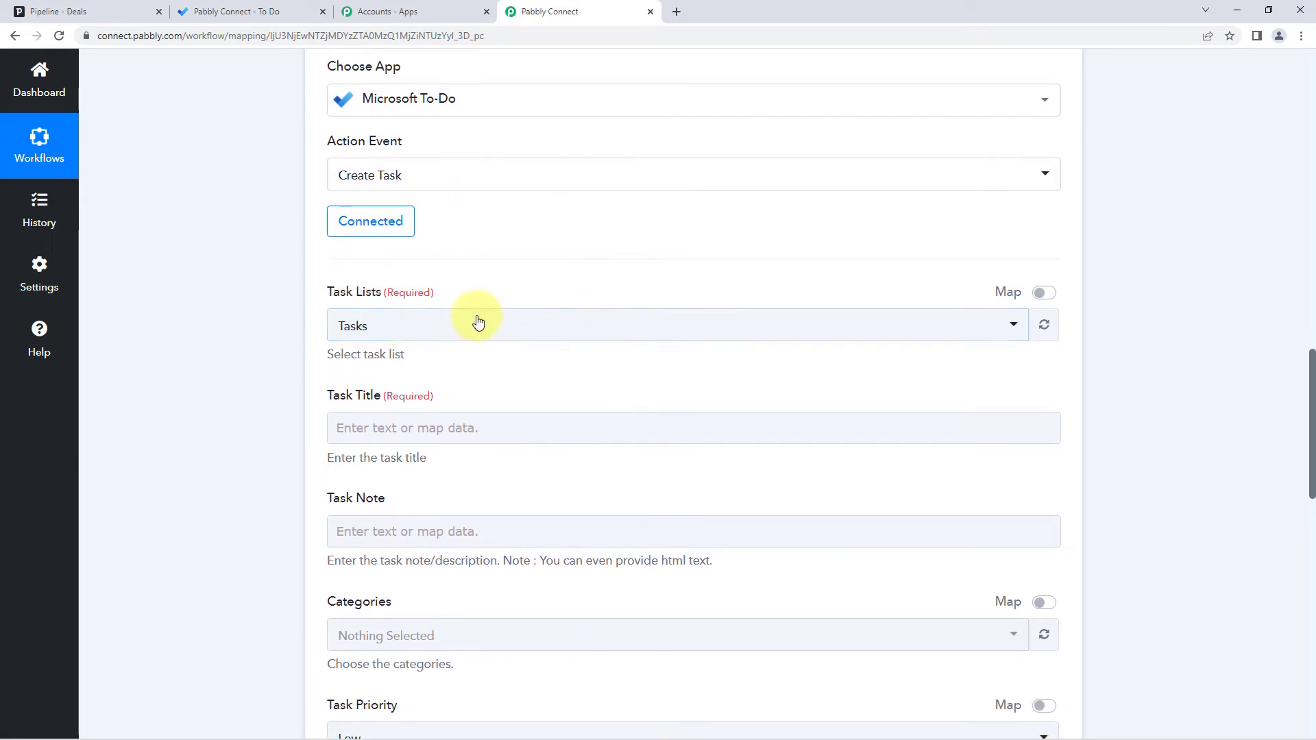
{"action": "left_click", "coordinate": [496, 334]}
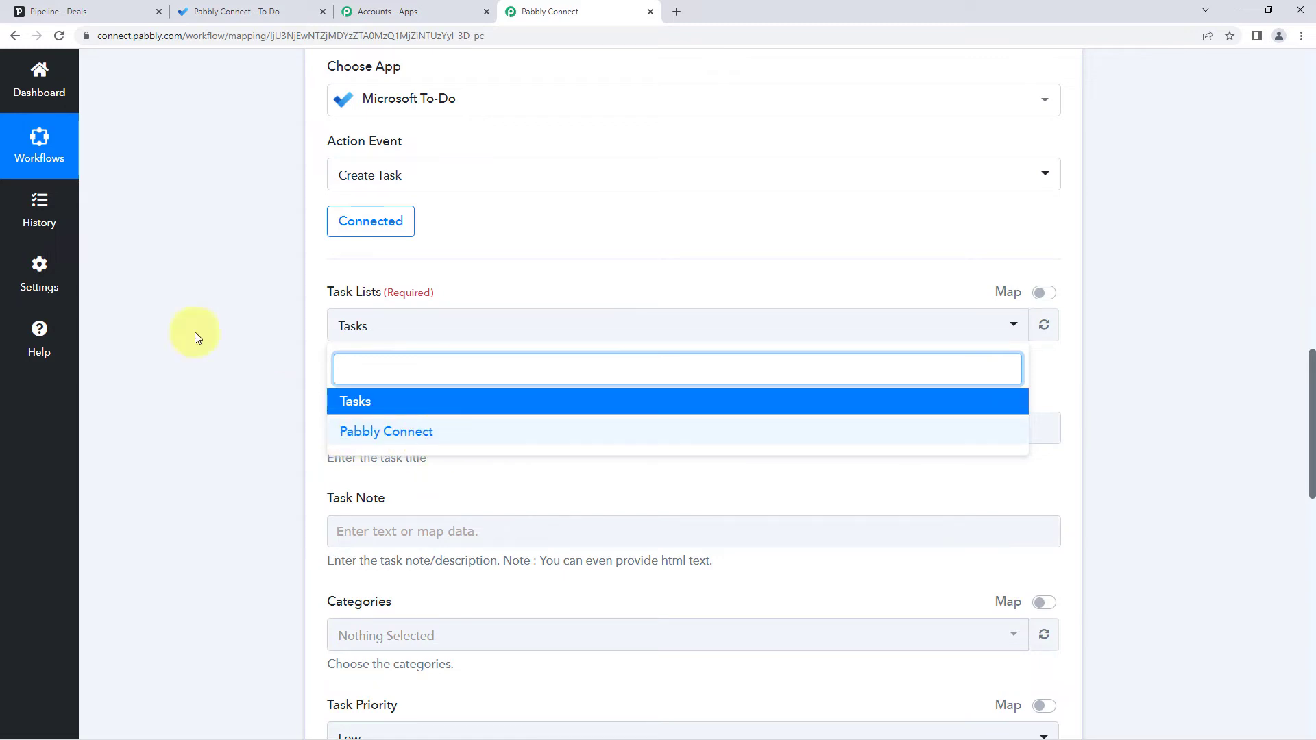
{"action": "left_click", "coordinate": [226, 11]}
{"action": "left_click", "coordinate": [94, 313]}
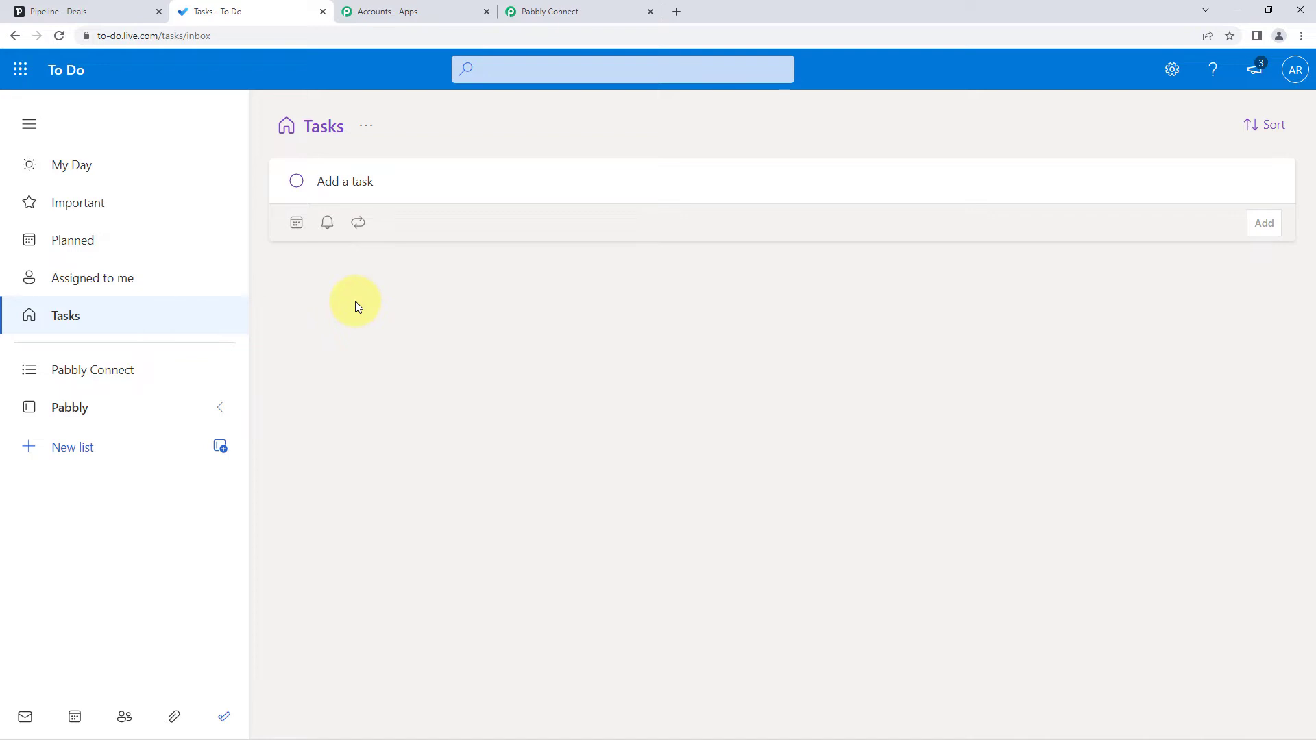
{"action": "left_click", "coordinate": [147, 372]}
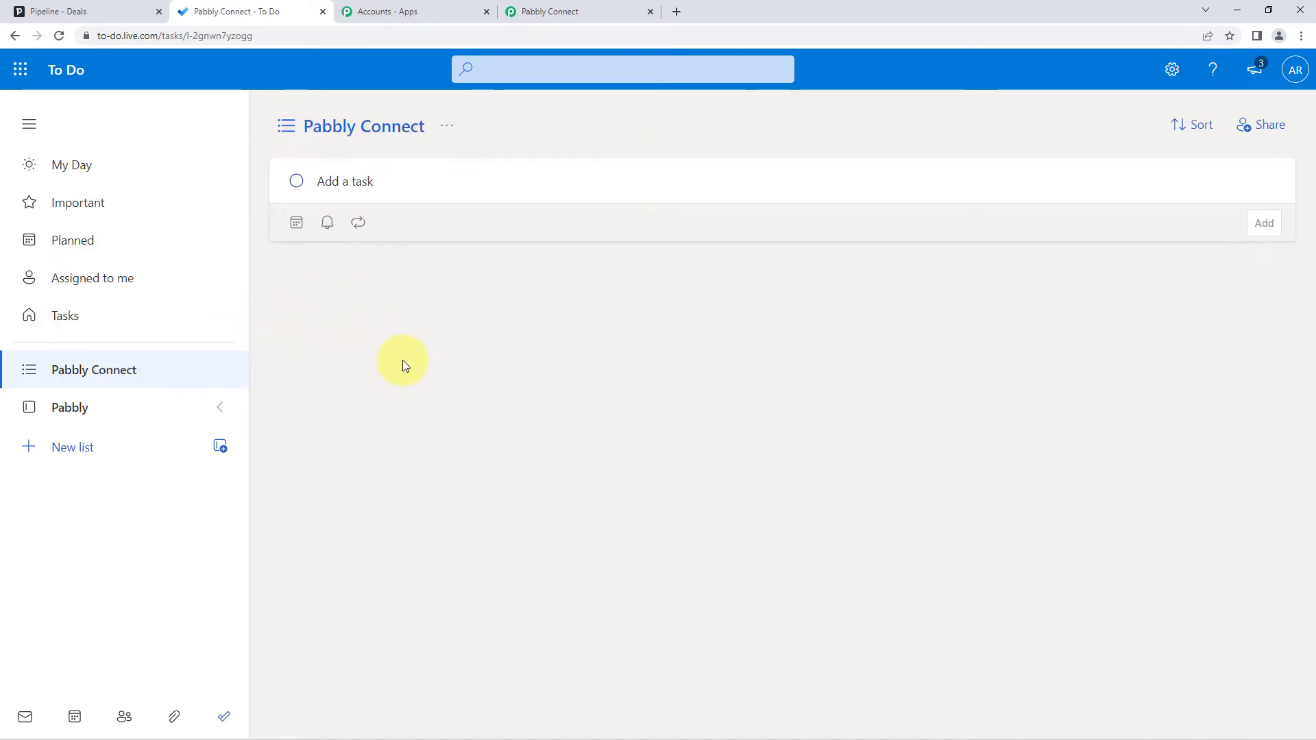
{"action": "left_click", "coordinate": [594, 8]}
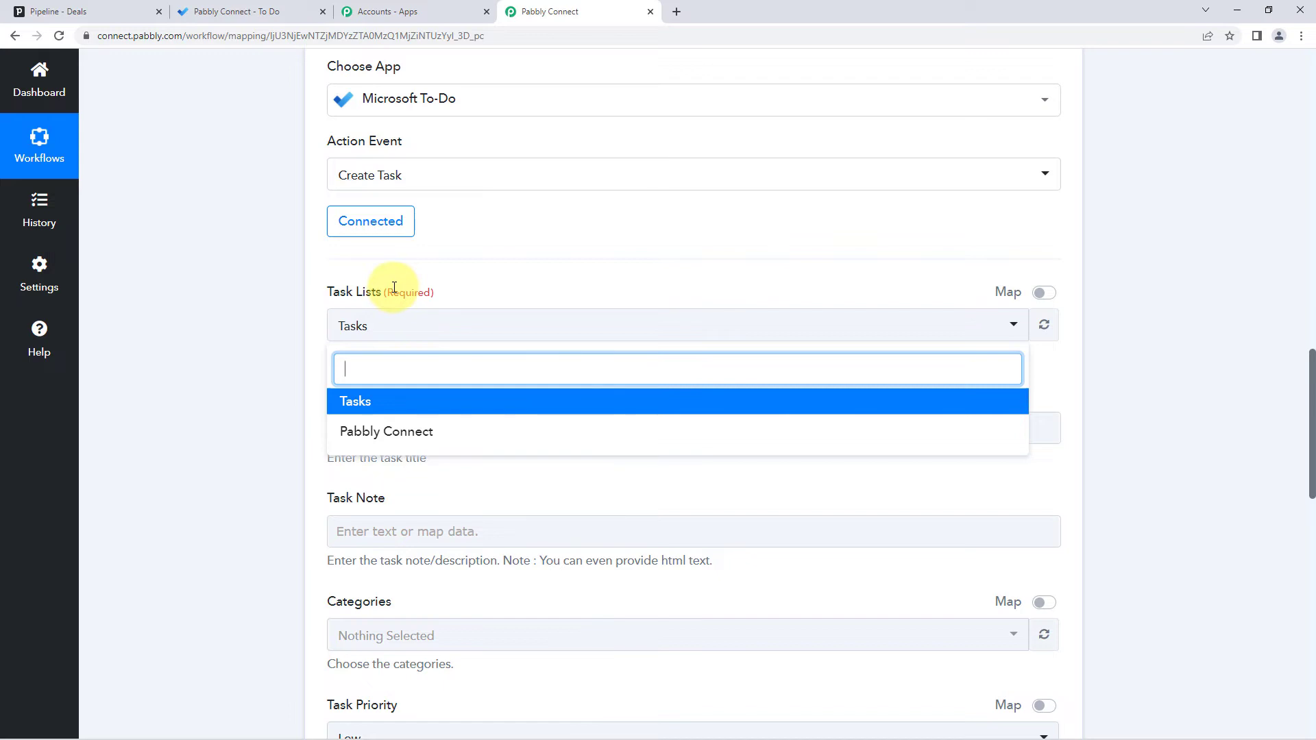
- Choose Pabbly Connect as the task list in the Create Task action
{"action": "left_click", "coordinate": [421, 433]}
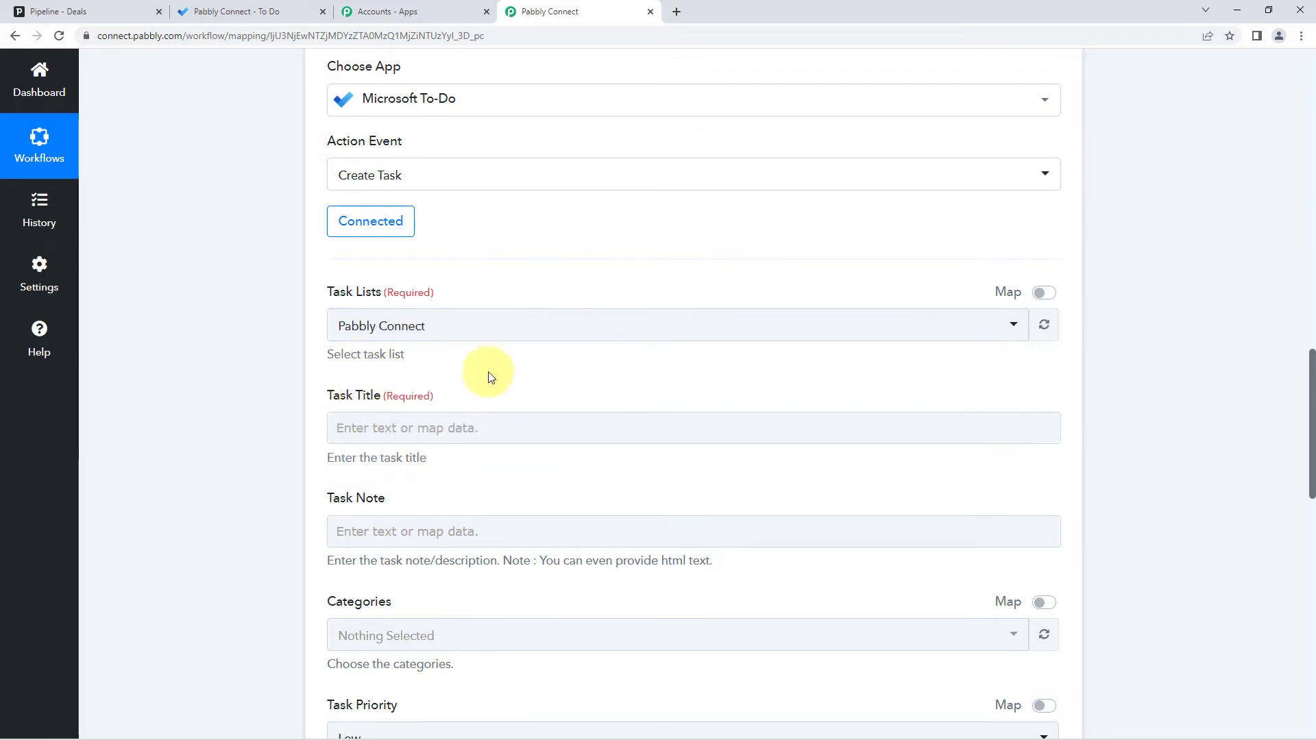
{"action": "scroll", "coordinate": [498, 369], "scroll_direction": "down", "scroll_amount": 2}
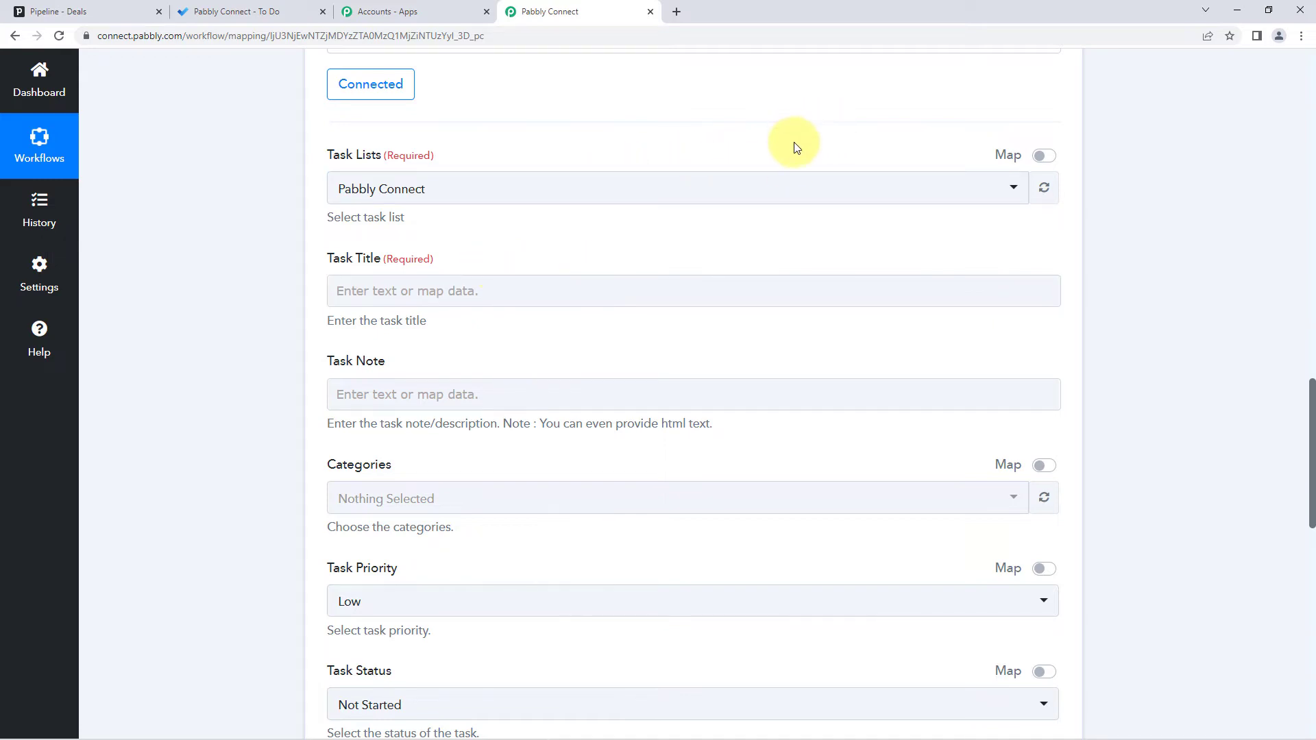
{"action": "scroll", "coordinate": [772, 314], "scroll_direction": "up", "scroll_amount": 5}
{"action": "scroll", "coordinate": [773, 314], "scroll_direction": "up", "scroll_amount": 3}
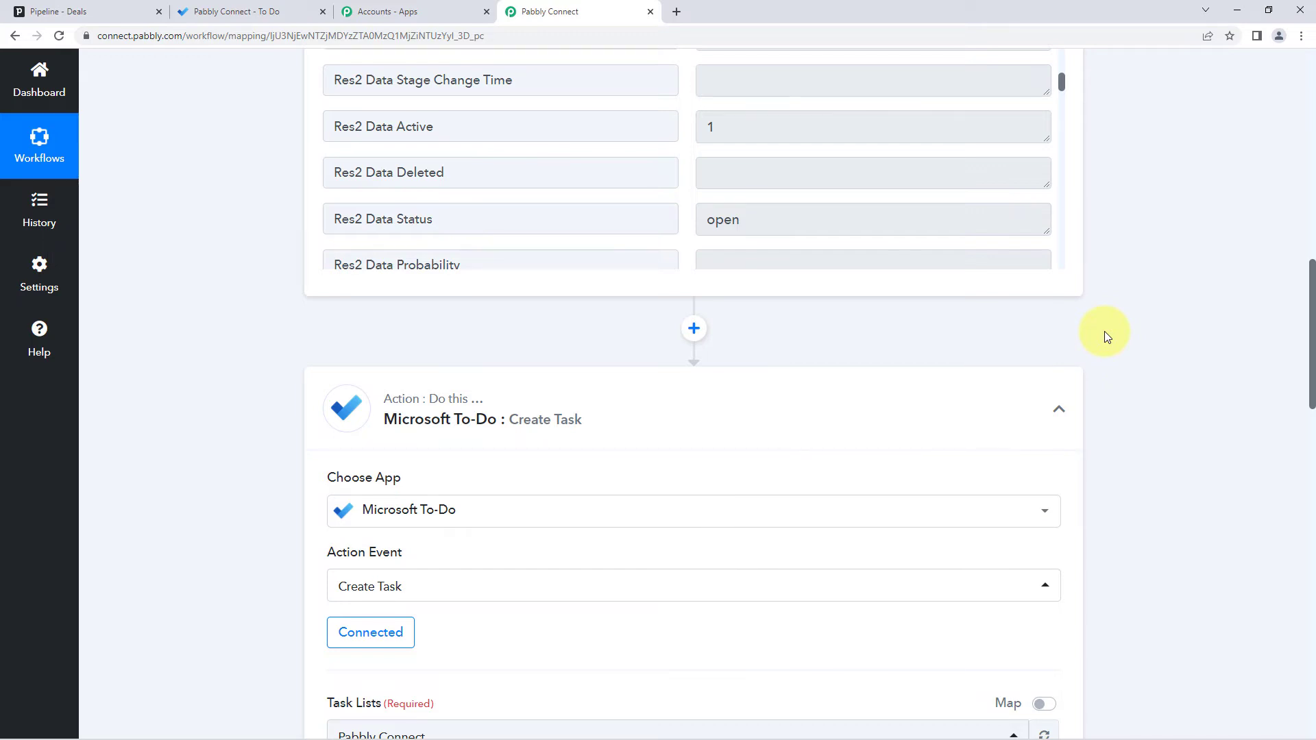
{"action": "scroll", "coordinate": [1104, 331], "scroll_direction": "up", "scroll_amount": 3}
{"action": "scroll", "coordinate": [826, 302], "scroll_direction": "up", "scroll_amount": 5}
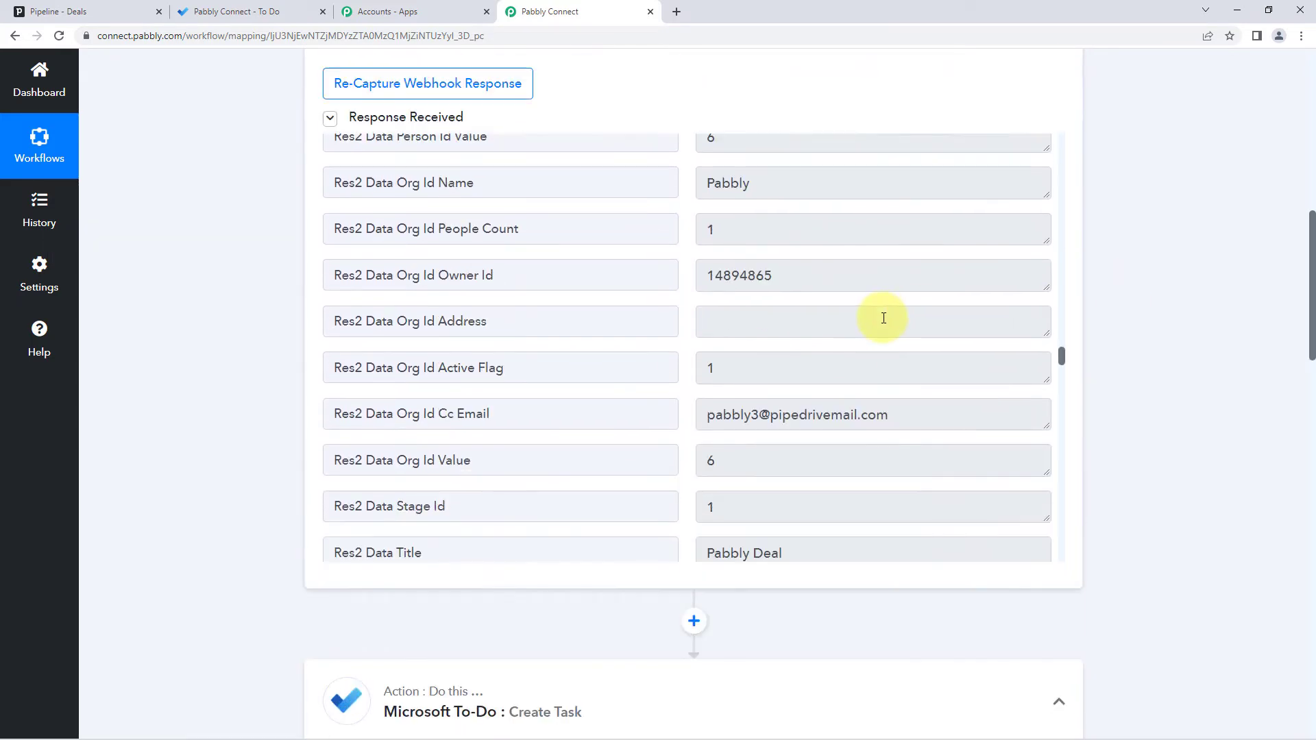
{"action": "scroll", "coordinate": [877, 322], "scroll_direction": "down", "scroll_amount": 4}
{"action": "left_click_drag", "start_coordinate": [785, 398], "coordinate": [585, 399]}
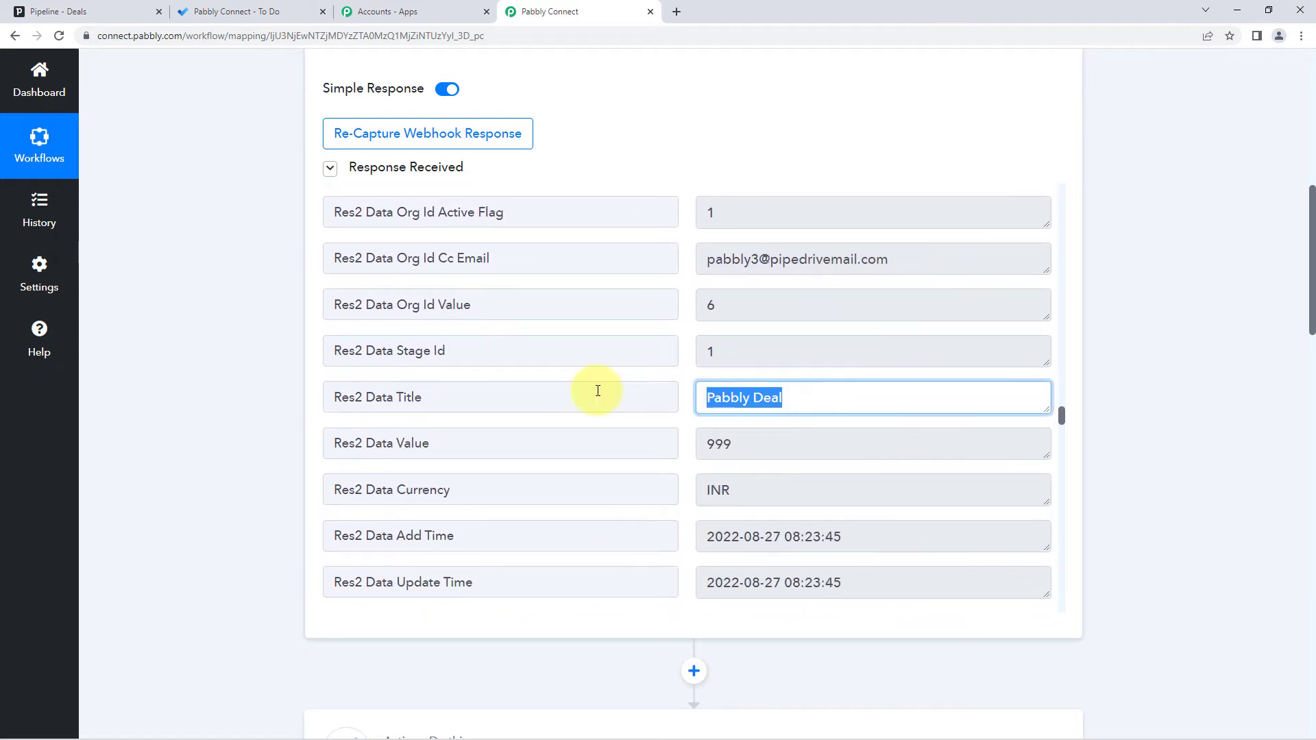
{"action": "left_click", "coordinate": [690, 374]}
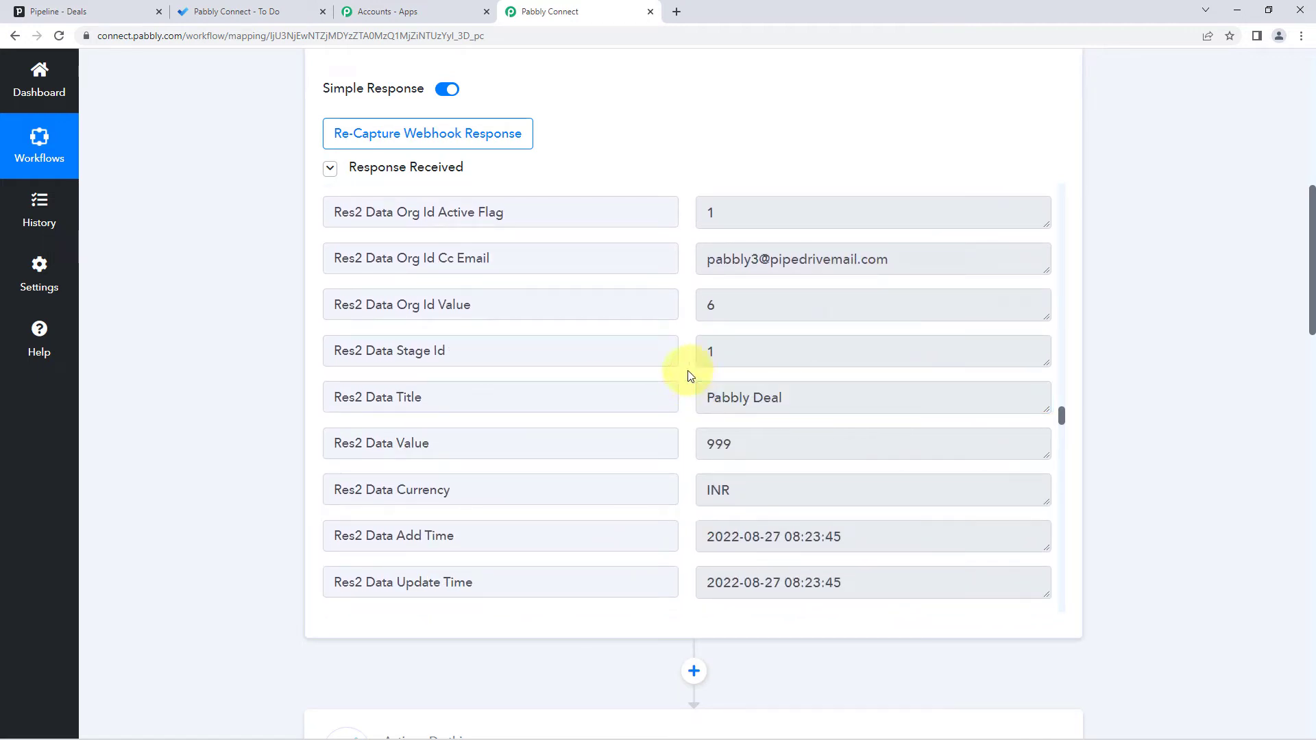
{"action": "left_click_drag", "start_coordinate": [706, 402], "coordinate": [793, 399]}
{"action": "left_click", "coordinate": [812, 400]}
{"action": "left_click", "coordinate": [683, 381]}
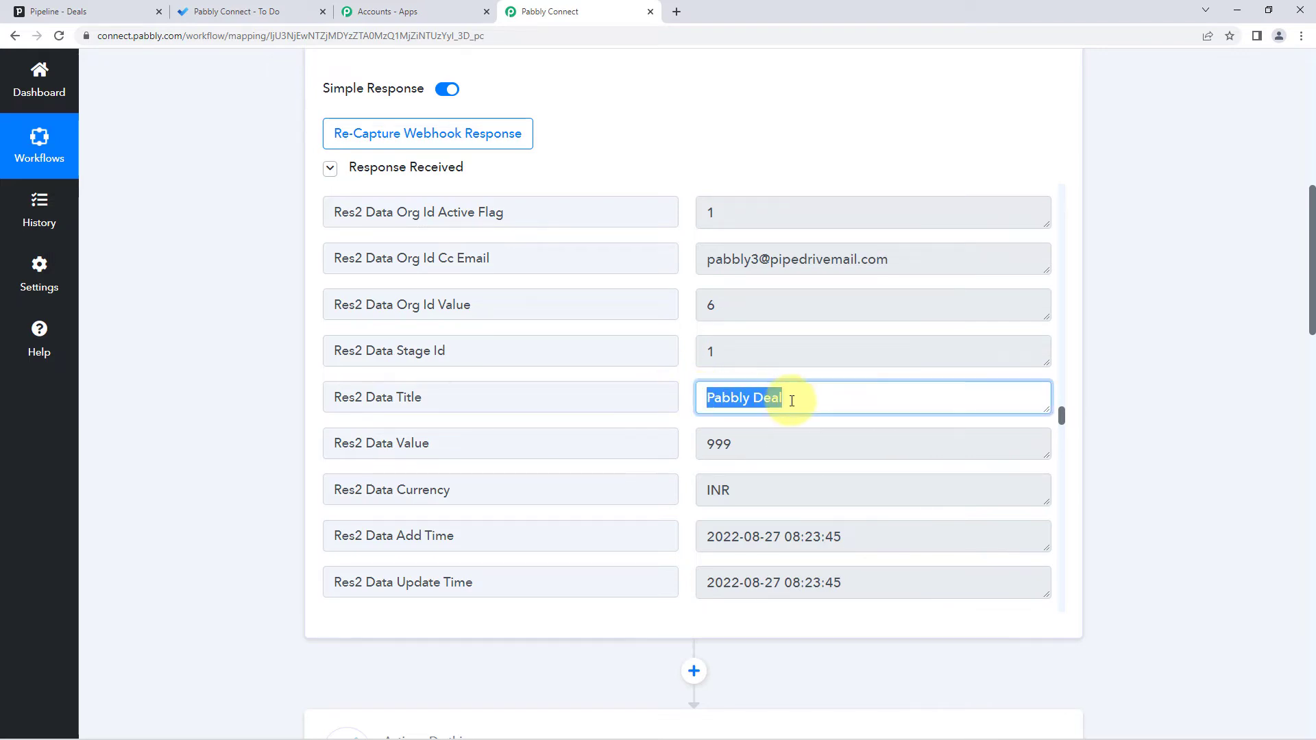
{"action": "scroll", "coordinate": [244, 372], "scroll_direction": "down", "scroll_amount": 10}
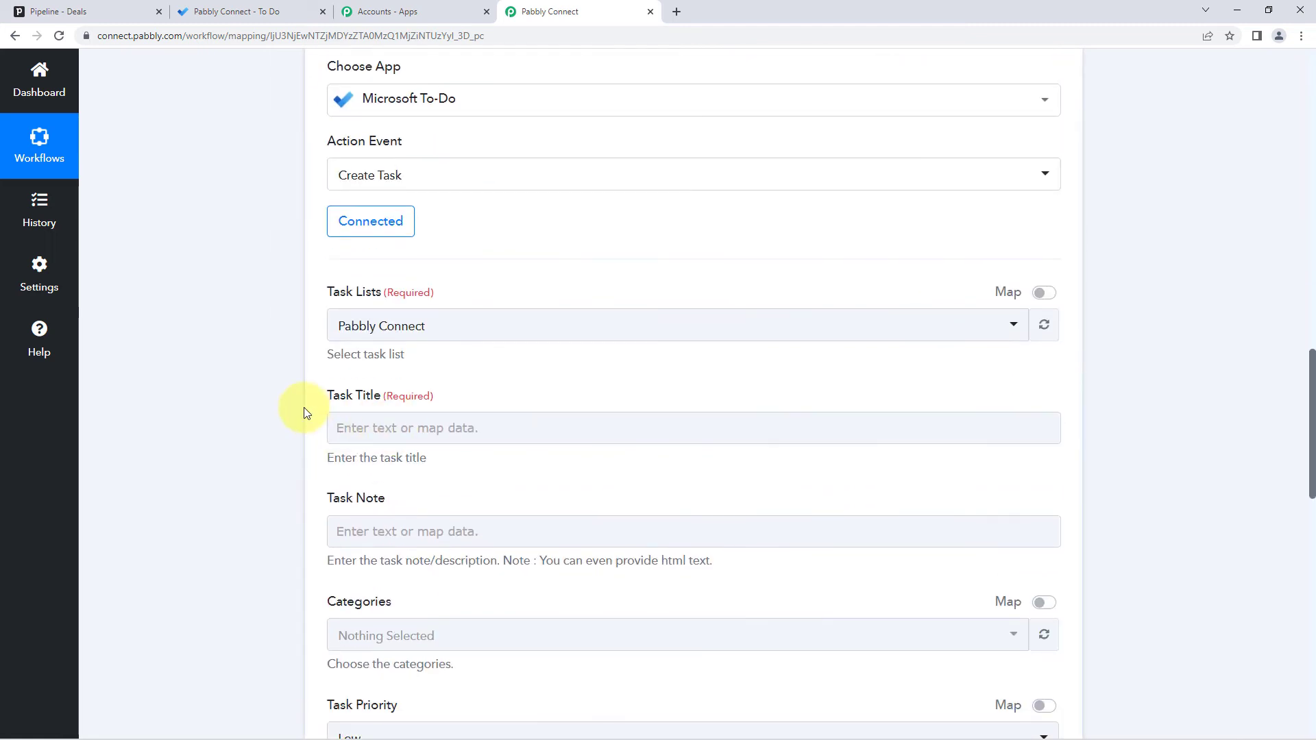
{"action": "scroll", "coordinate": [290, 383], "scroll_direction": "down", "scroll_amount": 3}
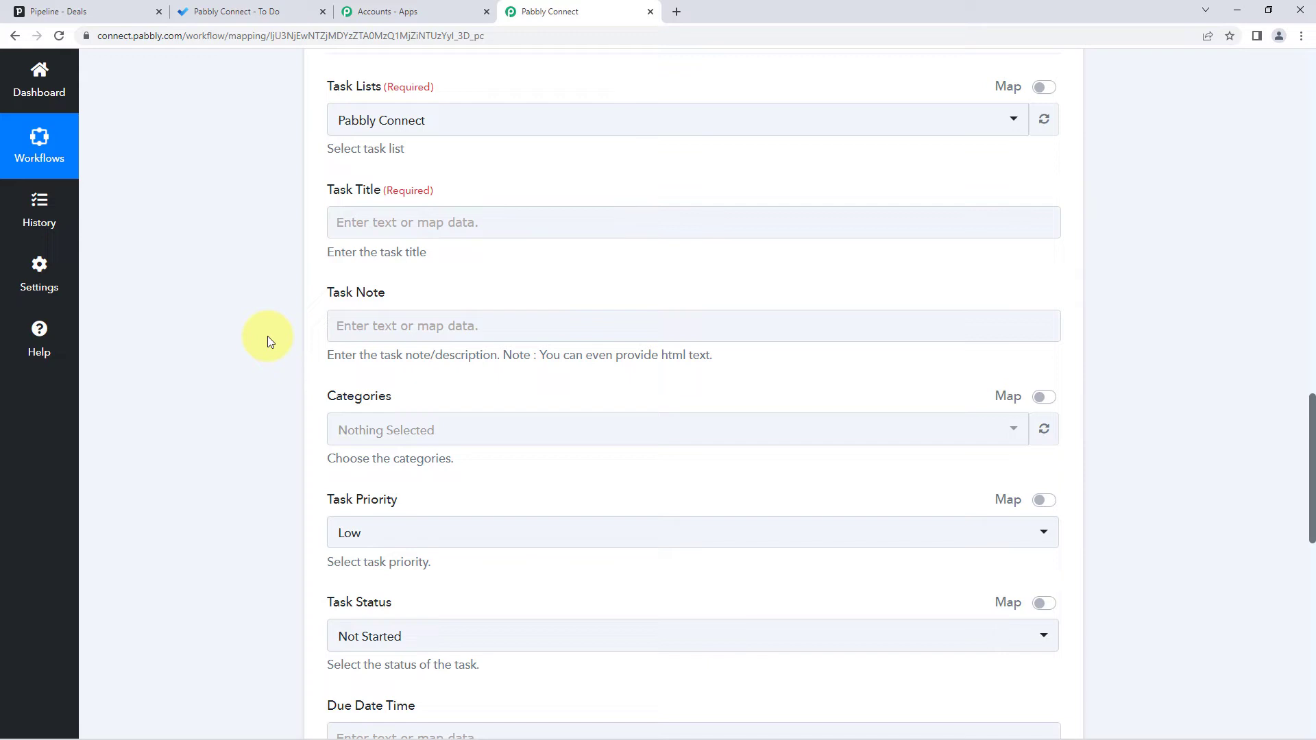
- Map Task Title to the PipeDrive: New Deal field 'Res2 Data Title : Pabbly Deal'
{"action": "left_click", "coordinate": [388, 214]}
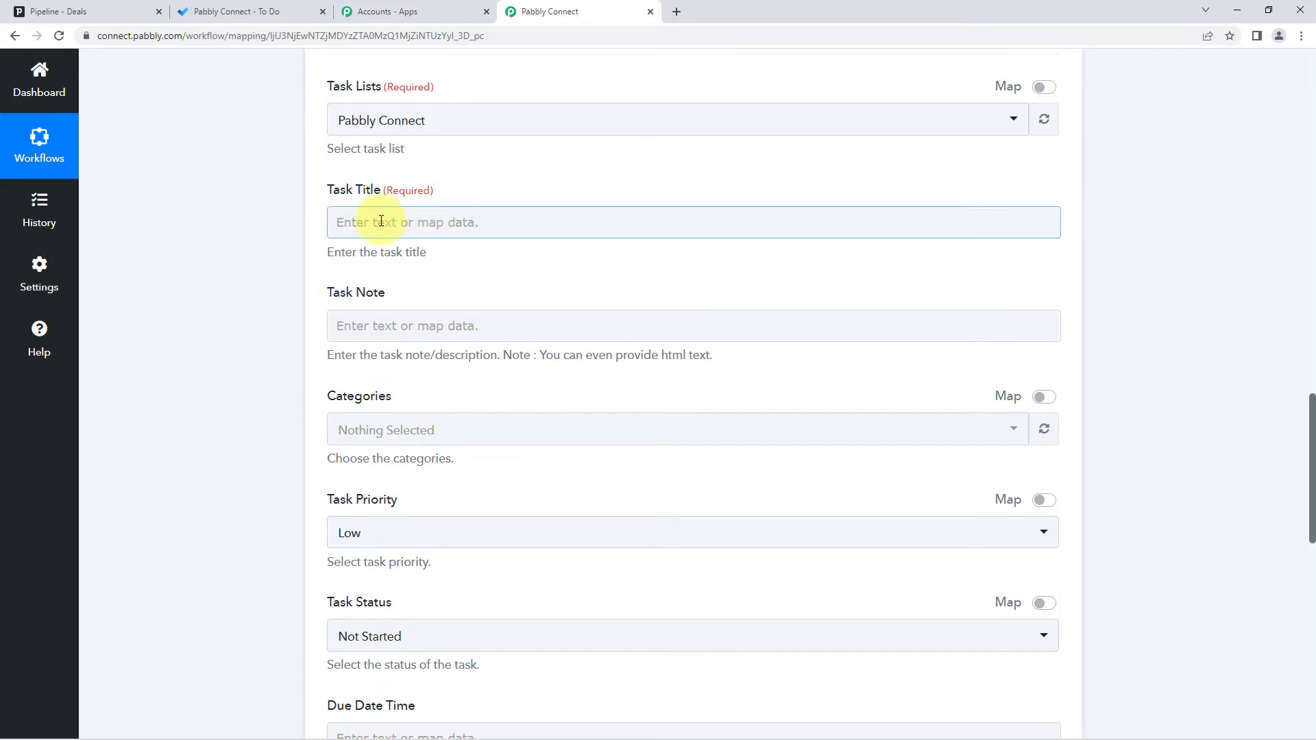
{"action": "left_click", "coordinate": [381, 222]}
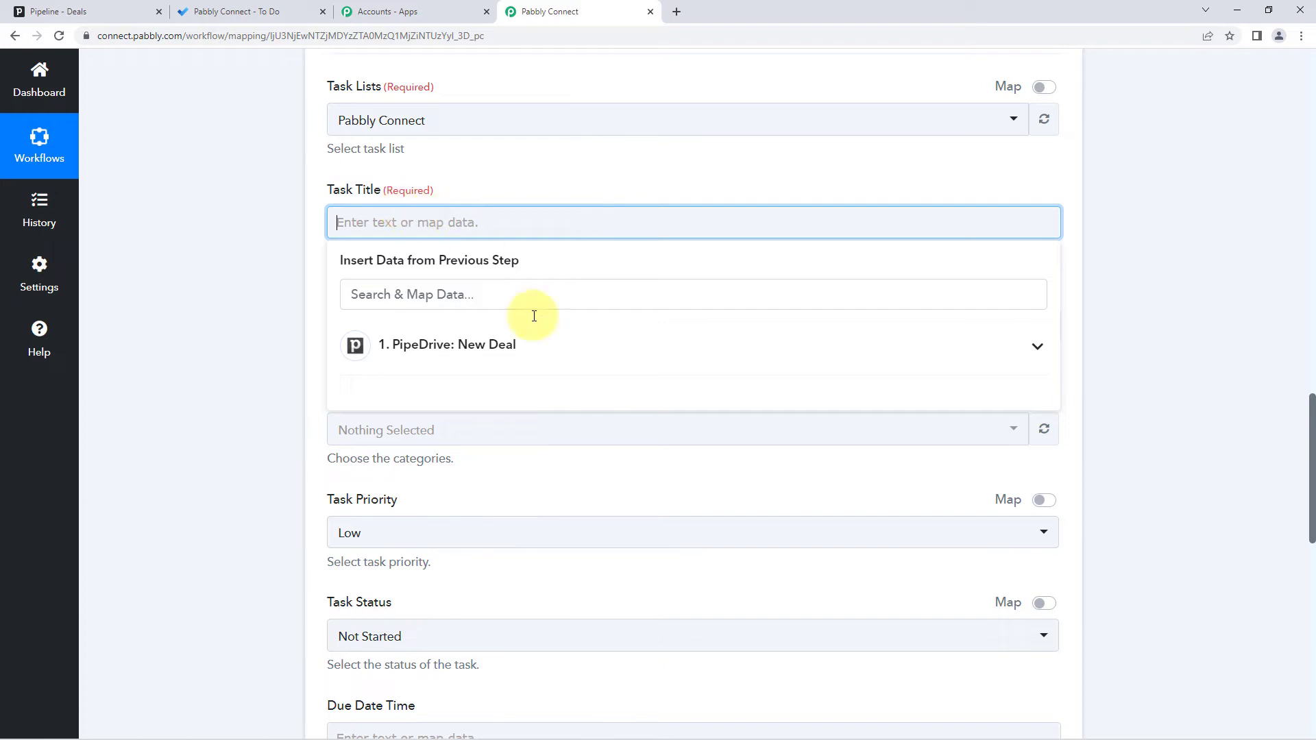
{"action": "left_click", "coordinate": [517, 347]}
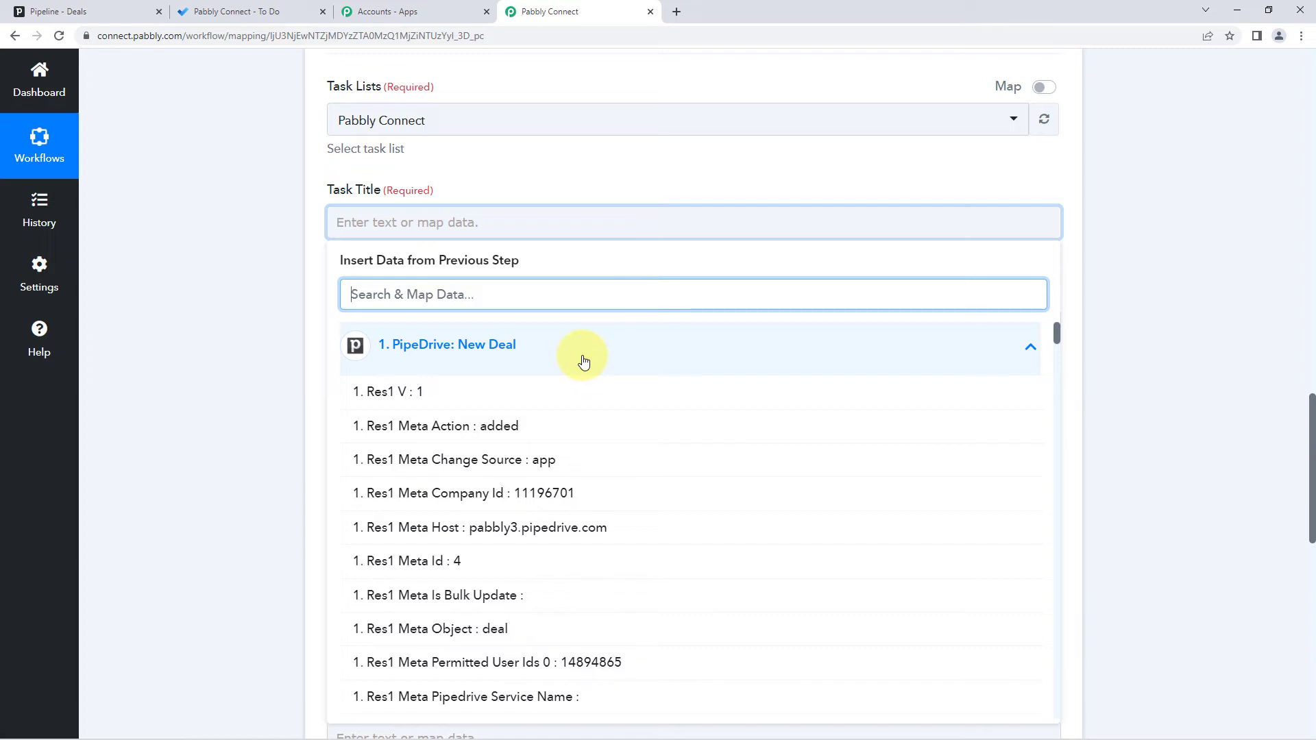
{"action": "scroll", "coordinate": [581, 398], "scroll_direction": "down", "scroll_amount": 5}
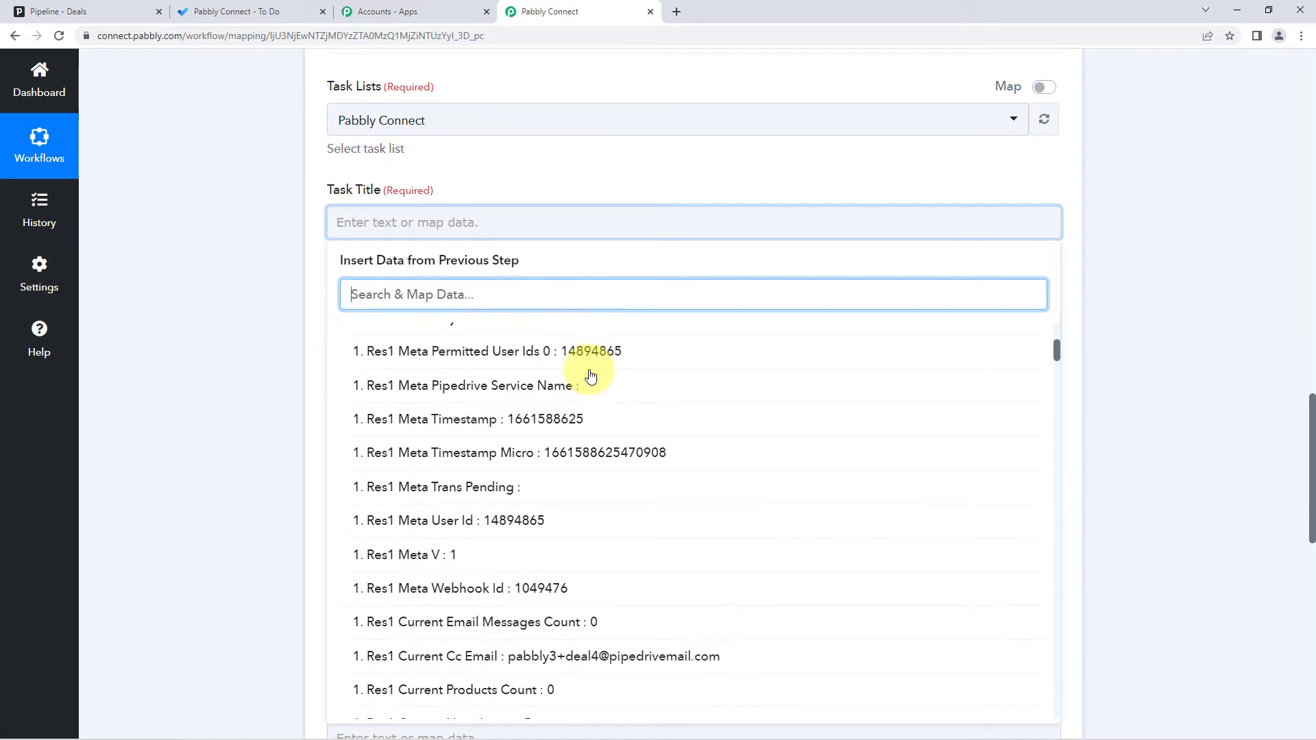
{"action": "scroll", "coordinate": [591, 375], "scroll_direction": "down", "scroll_amount": 5}
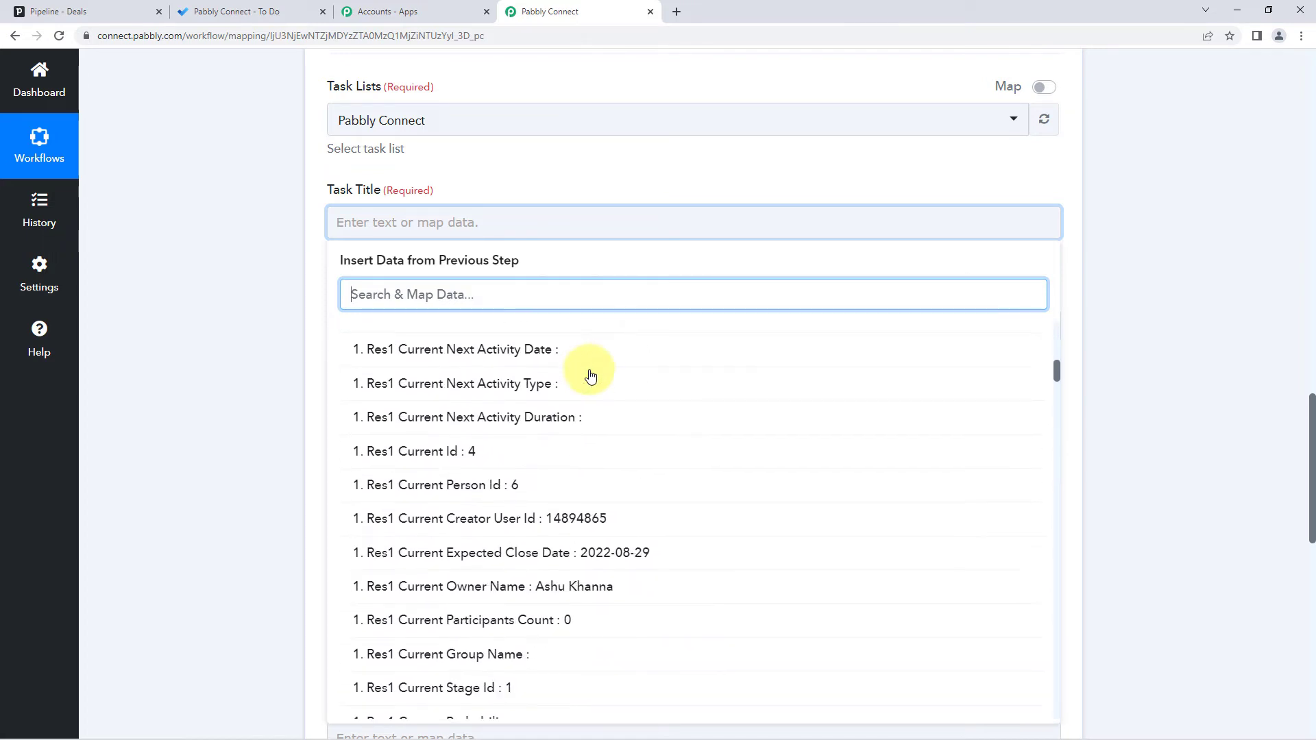
{"action": "scroll", "coordinate": [591, 376], "scroll_direction": "down", "scroll_amount": 6}
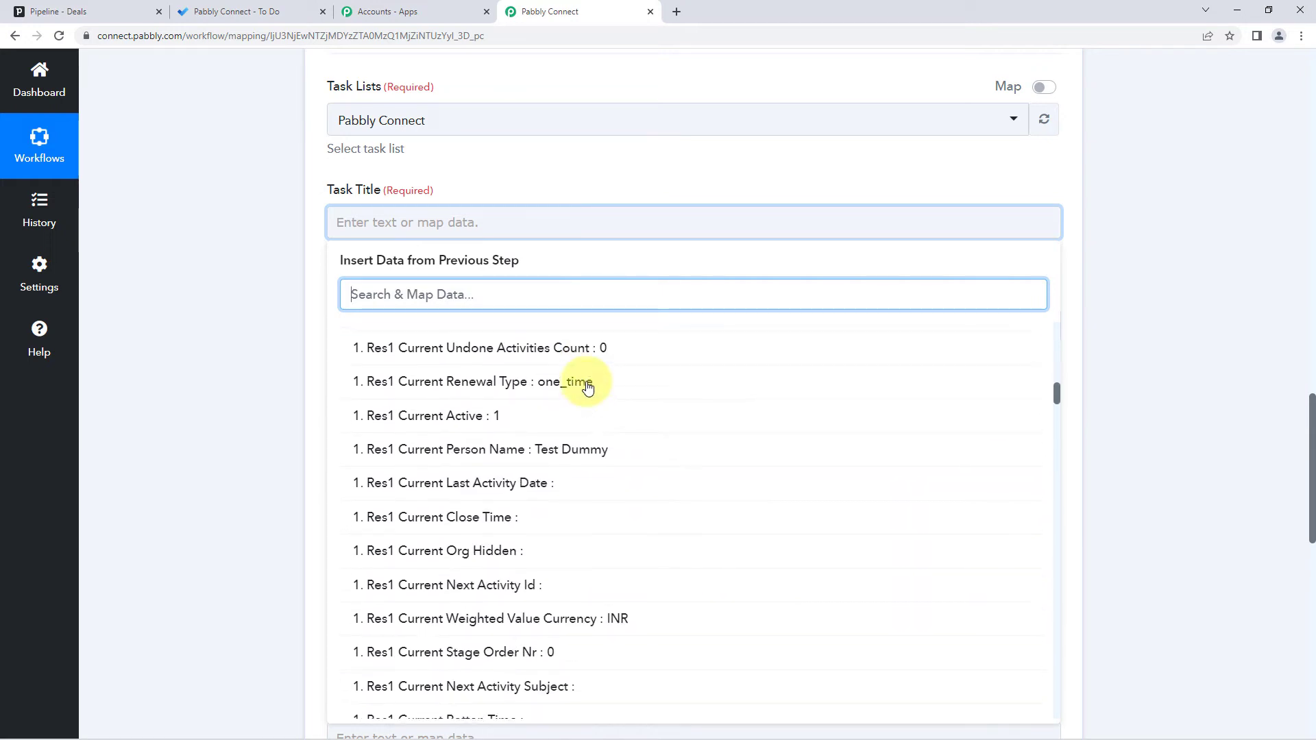
{"action": "scroll", "coordinate": [588, 388], "scroll_direction": "down", "scroll_amount": 5}
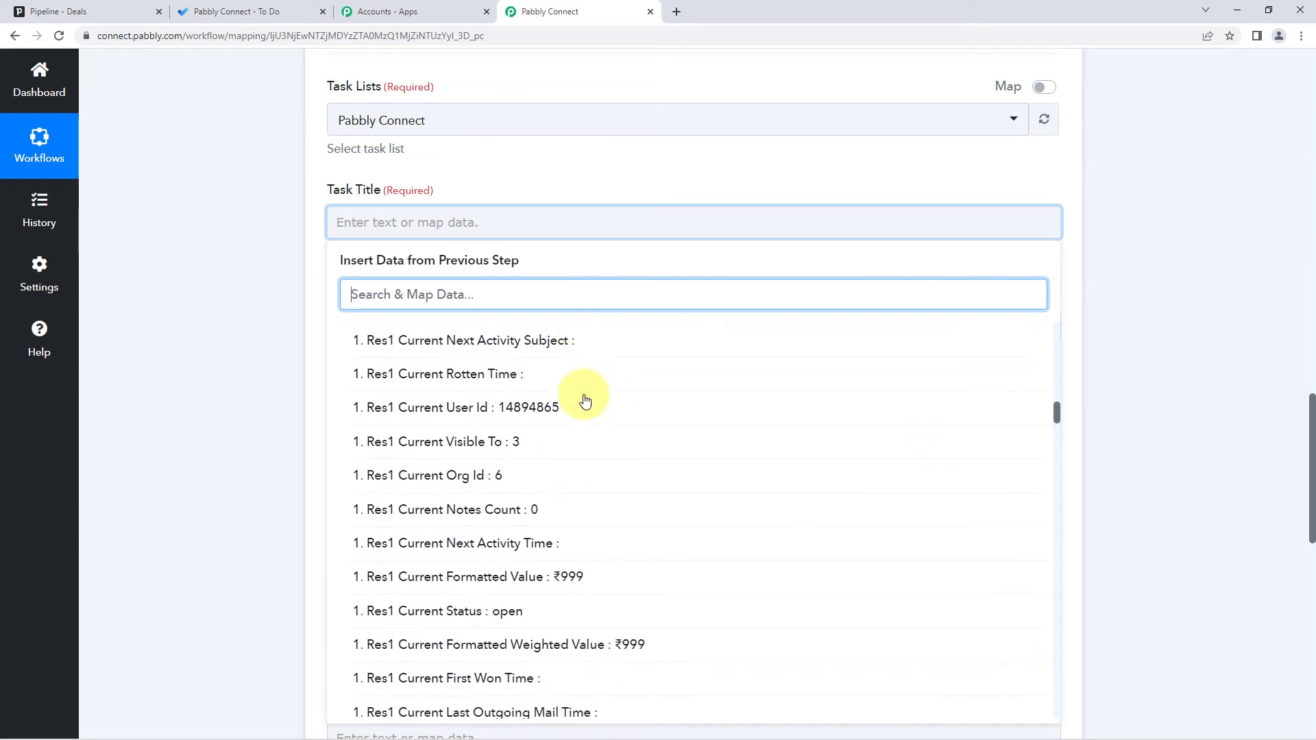
{"action": "scroll", "coordinate": [584, 400], "scroll_direction": "down", "scroll_amount": 7}
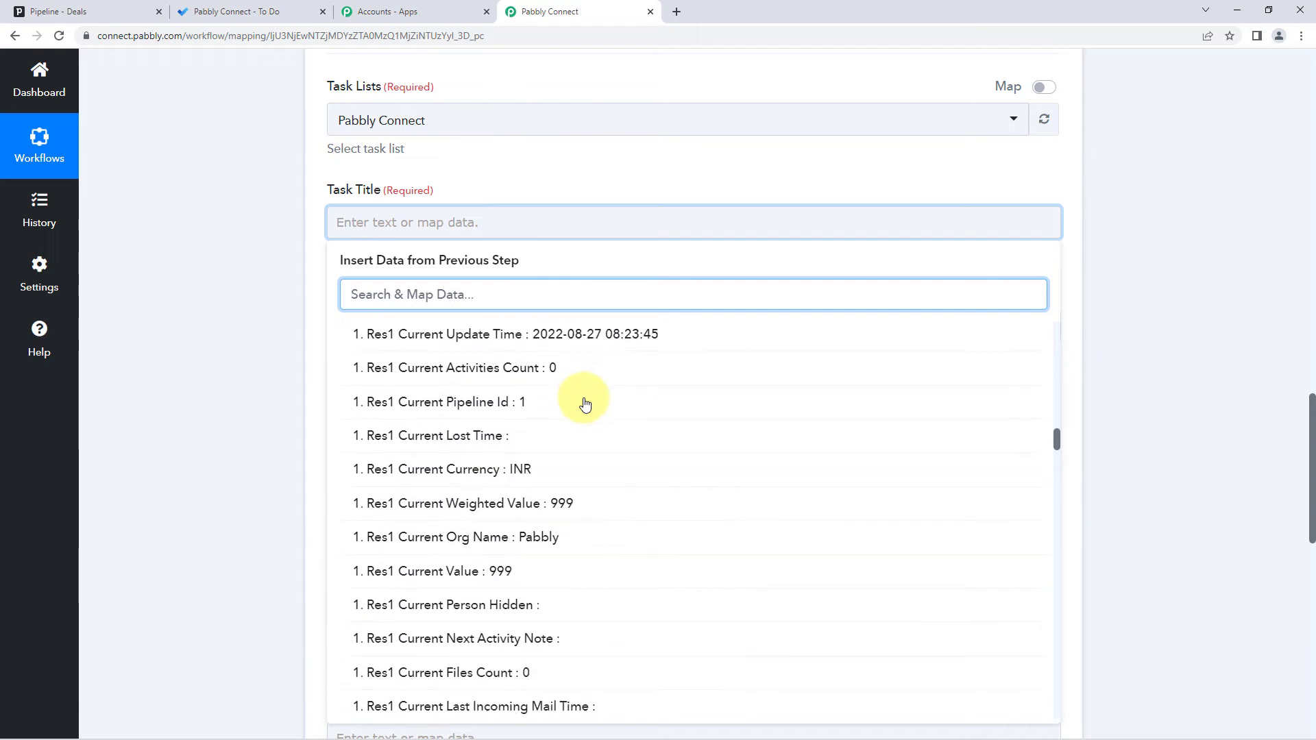
{"action": "scroll", "coordinate": [585, 403], "scroll_direction": "down", "scroll_amount": 8}
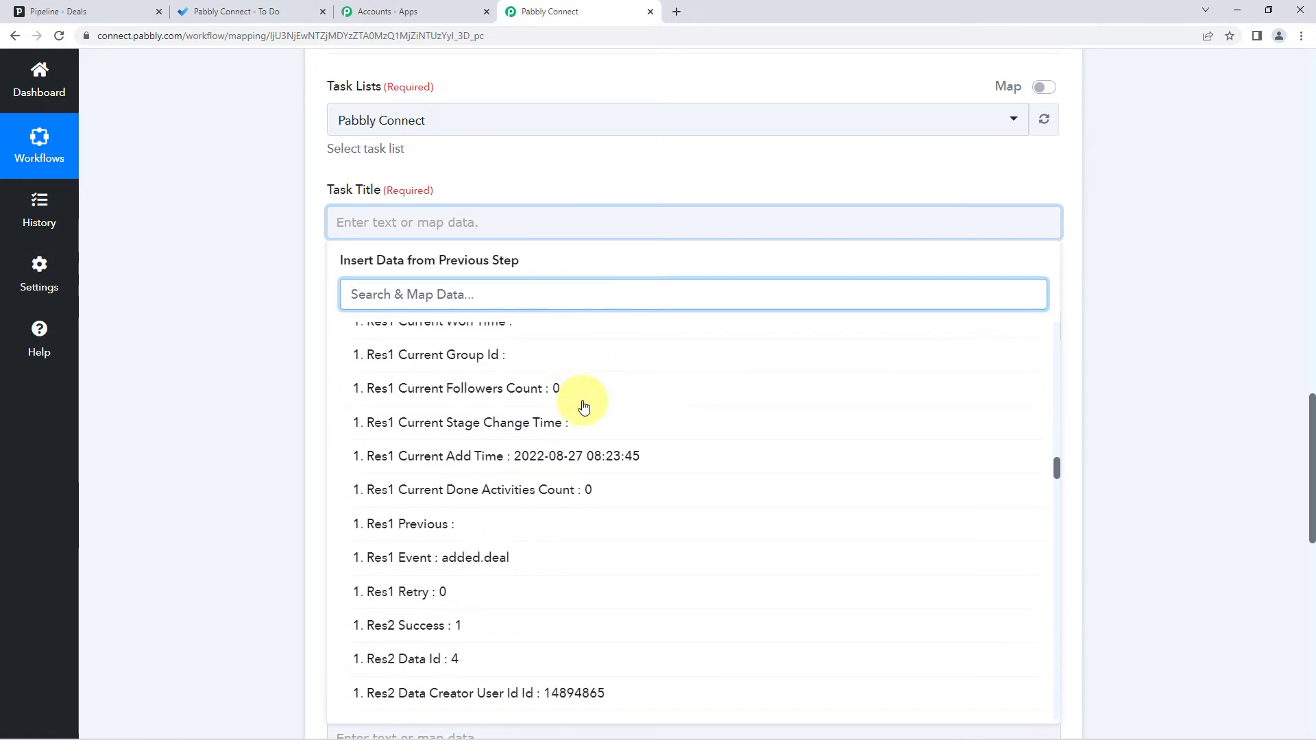
{"action": "scroll", "coordinate": [583, 407], "scroll_direction": "down", "scroll_amount": 7}
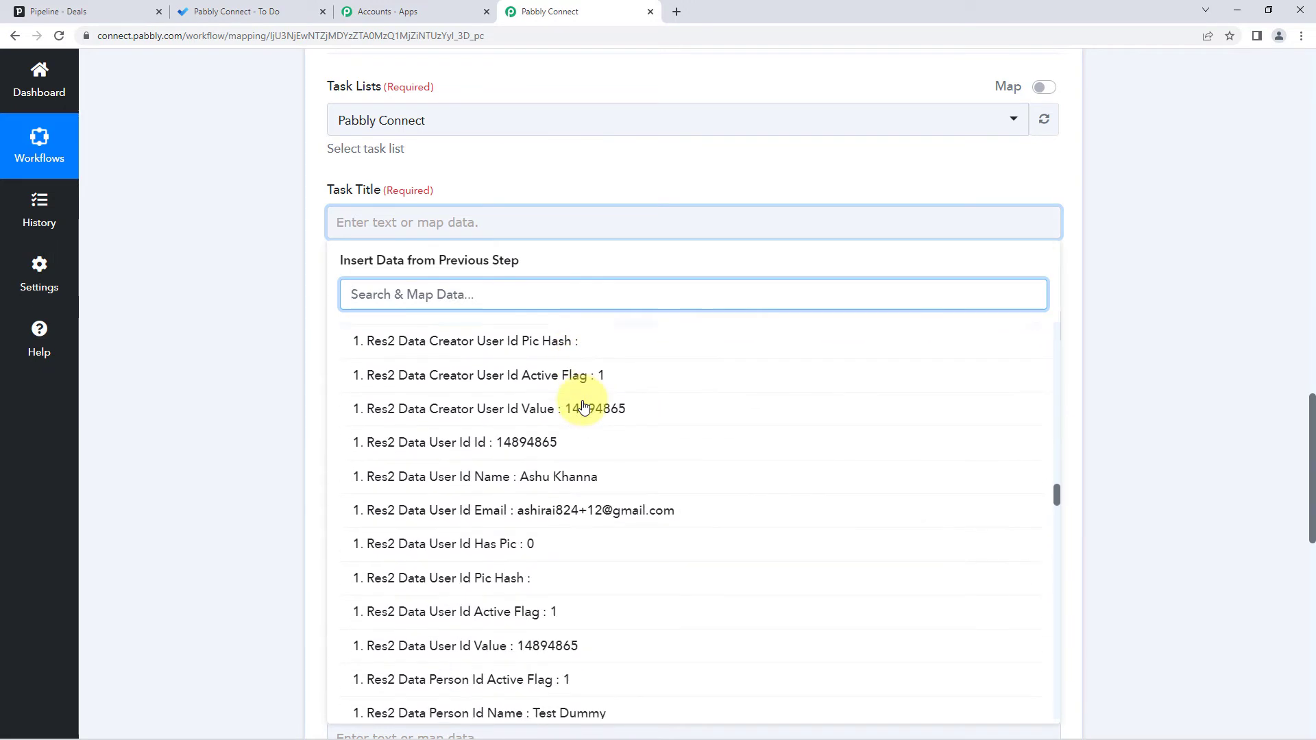
{"action": "scroll", "coordinate": [584, 406], "scroll_direction": "down", "scroll_amount": 5}
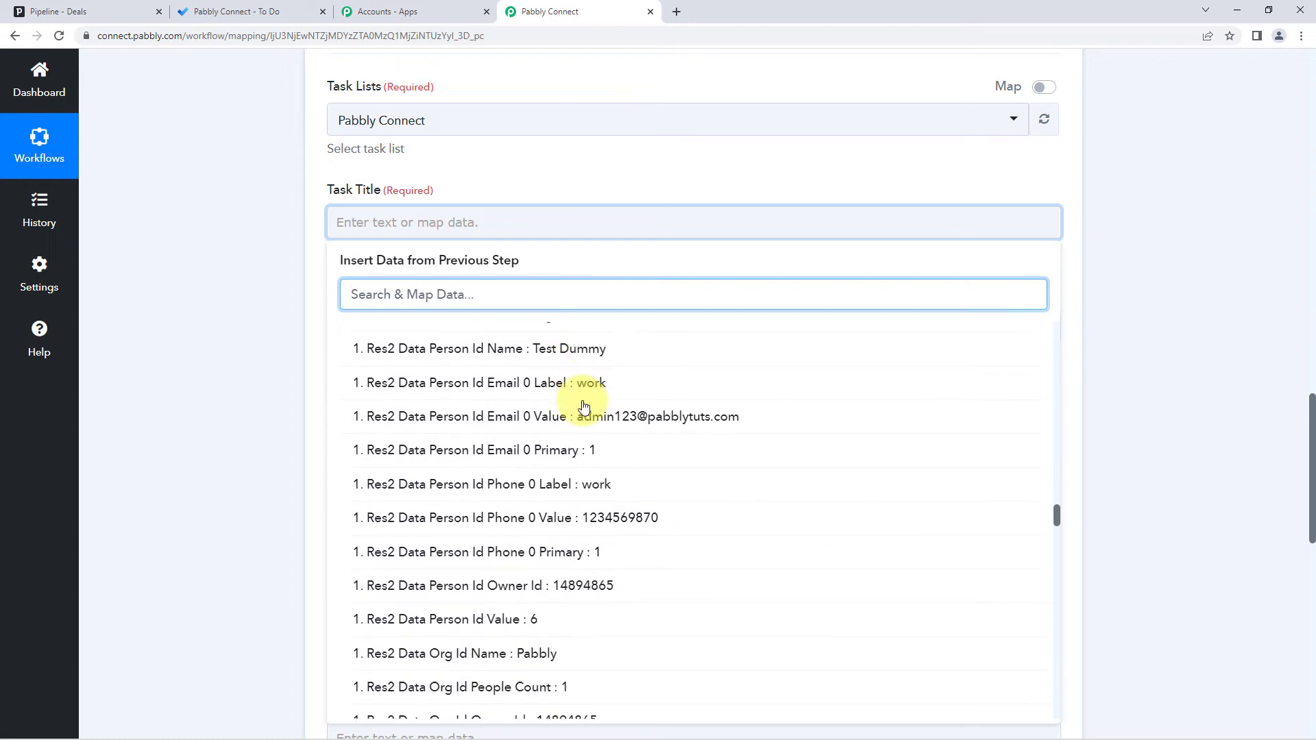
{"action": "scroll", "coordinate": [584, 406], "scroll_direction": "down", "scroll_amount": 6}
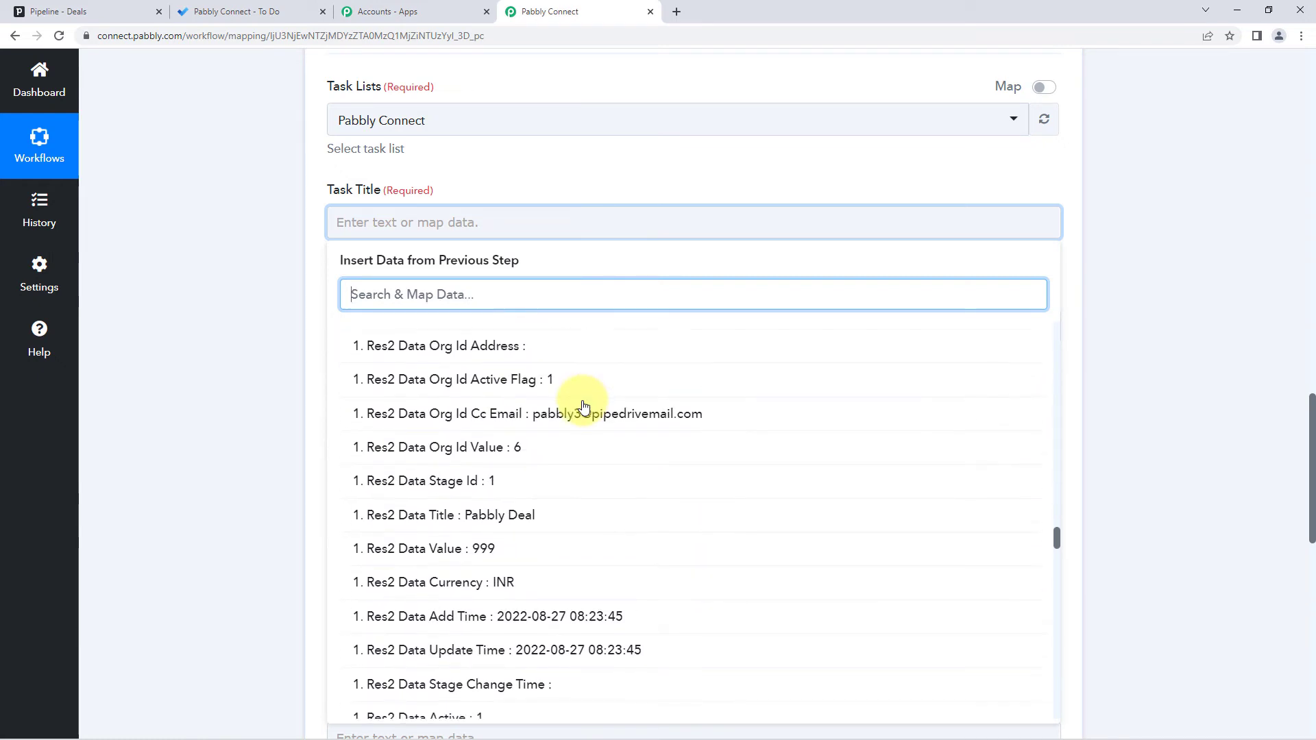
{"action": "left_click", "coordinate": [473, 523]}
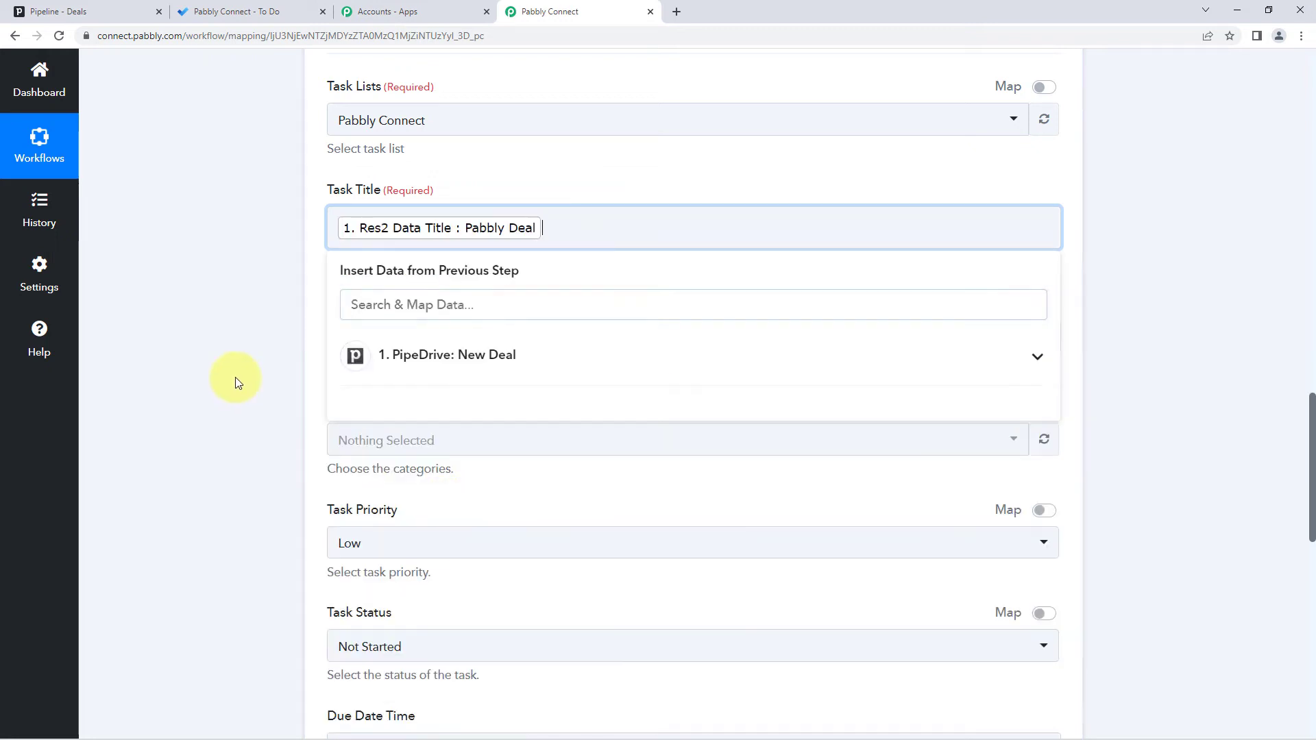
{"action": "left_click", "coordinate": [236, 377]}
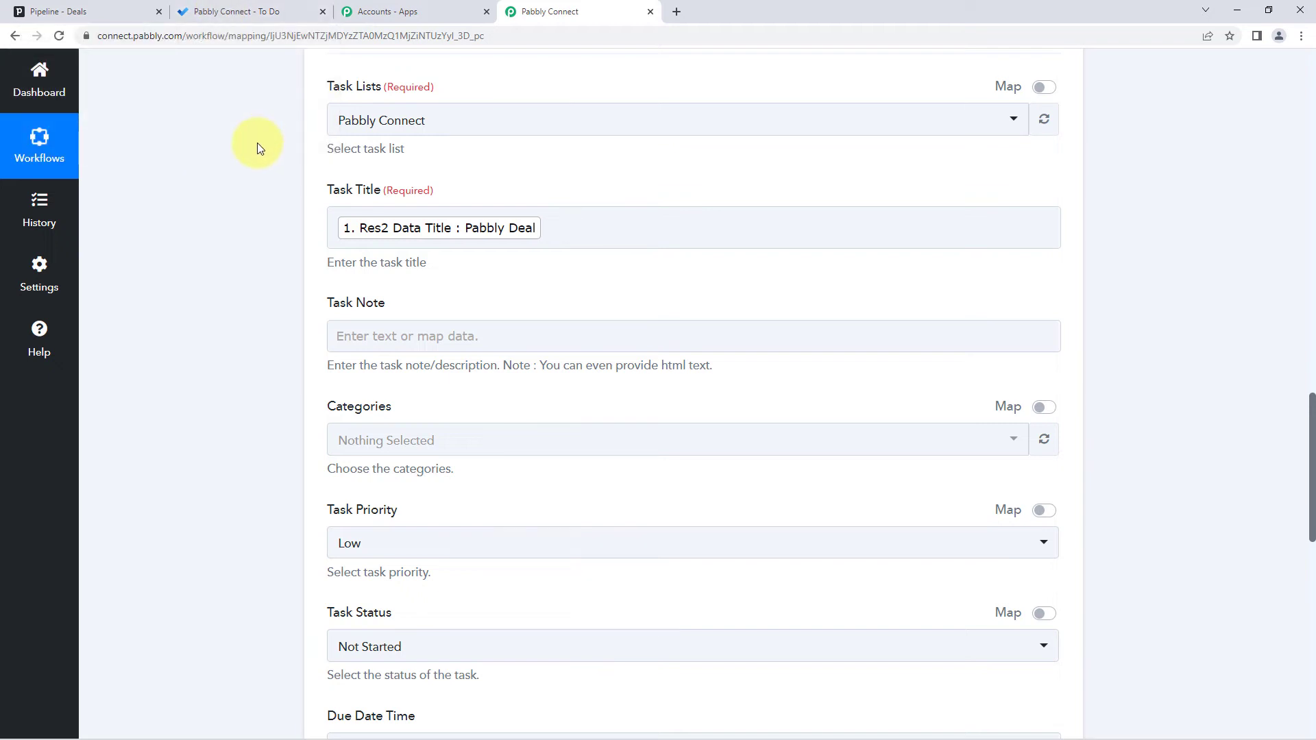
{"action": "scroll", "coordinate": [257, 145], "scroll_direction": "down", "scroll_amount": 1}
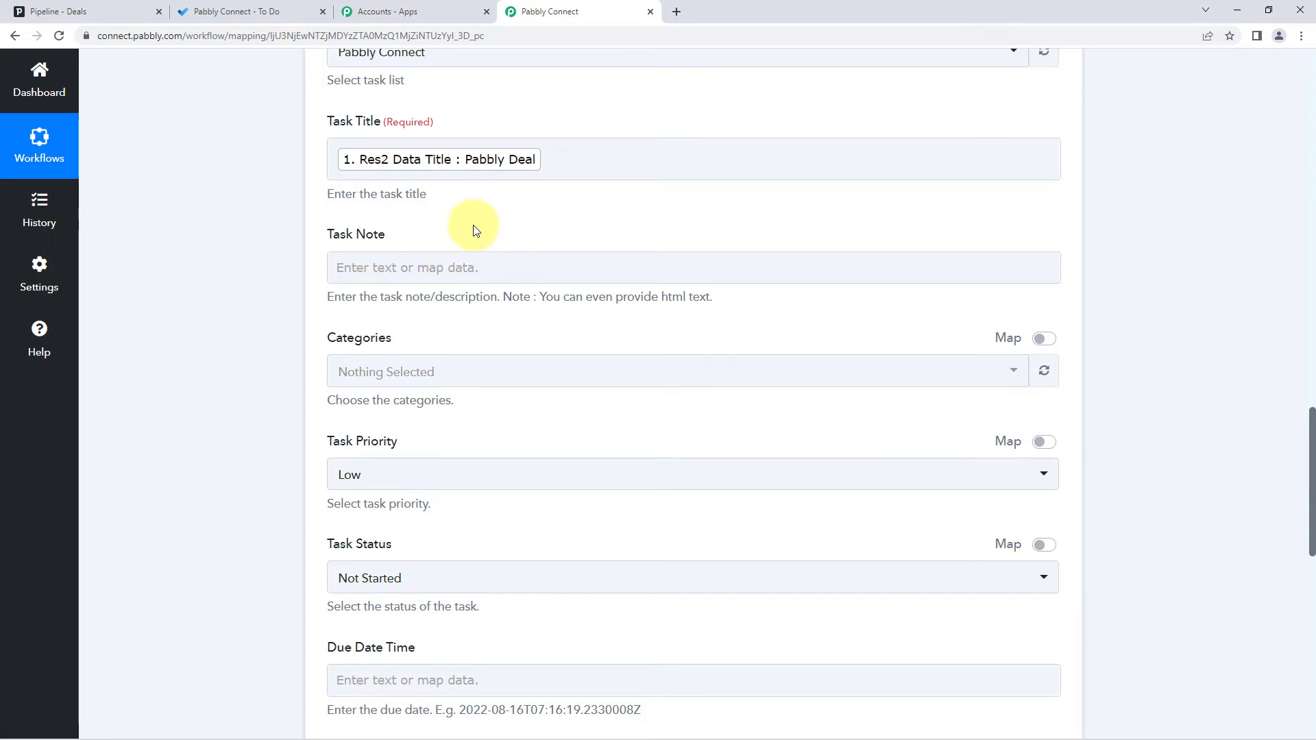
- Begin the Task Note with a details heading and a 'Name:' label
{"action": "left_click", "coordinate": [446, 261]}
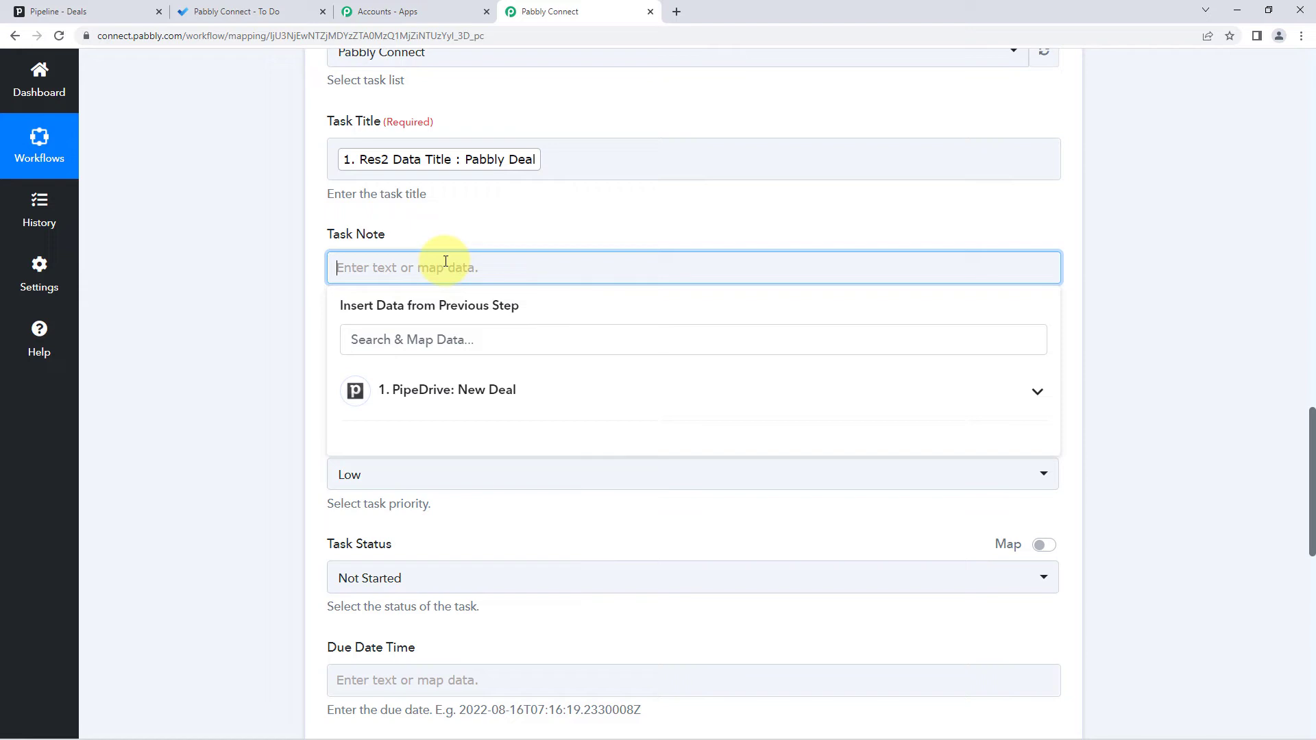
{"action": "type", "text": "Deati"}
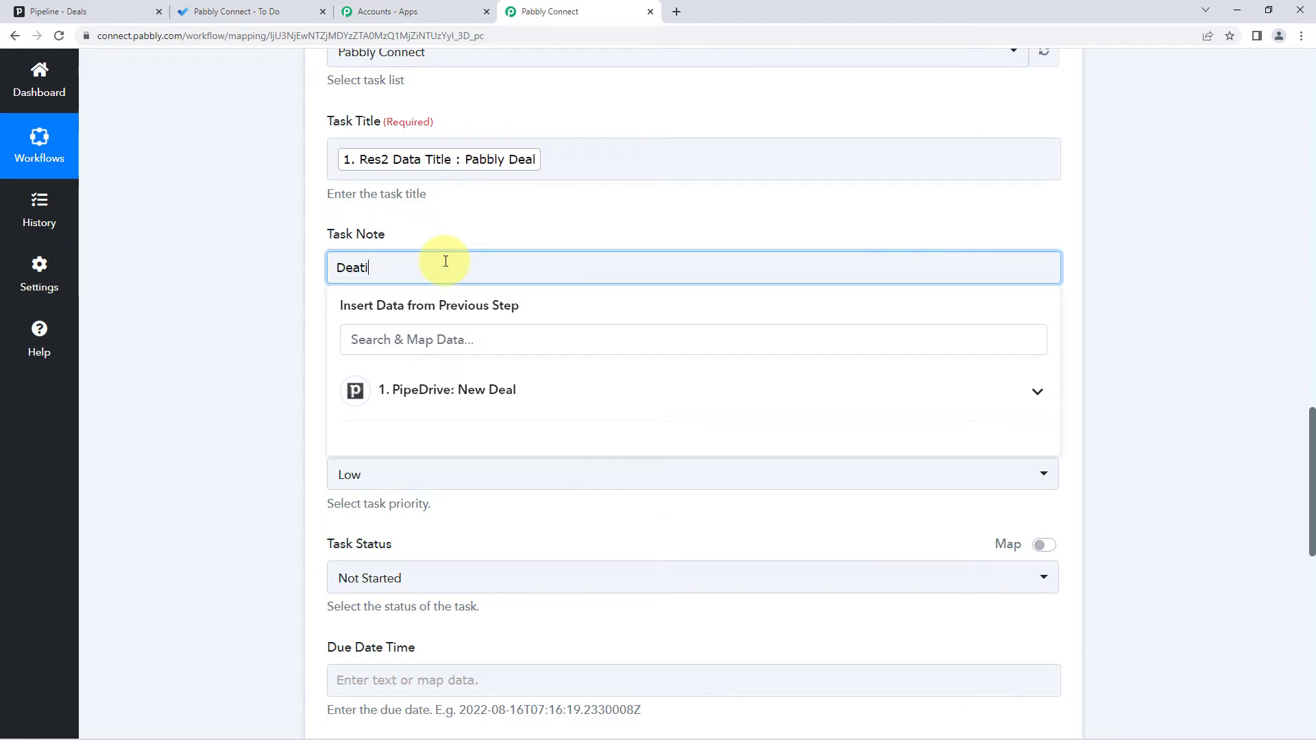
{"action": "type", "text": "le"}
{"action": "key", "text": "BackSpace"}
{"action": "type", "text": ":"}
{"action": "key", "text": "Return"}
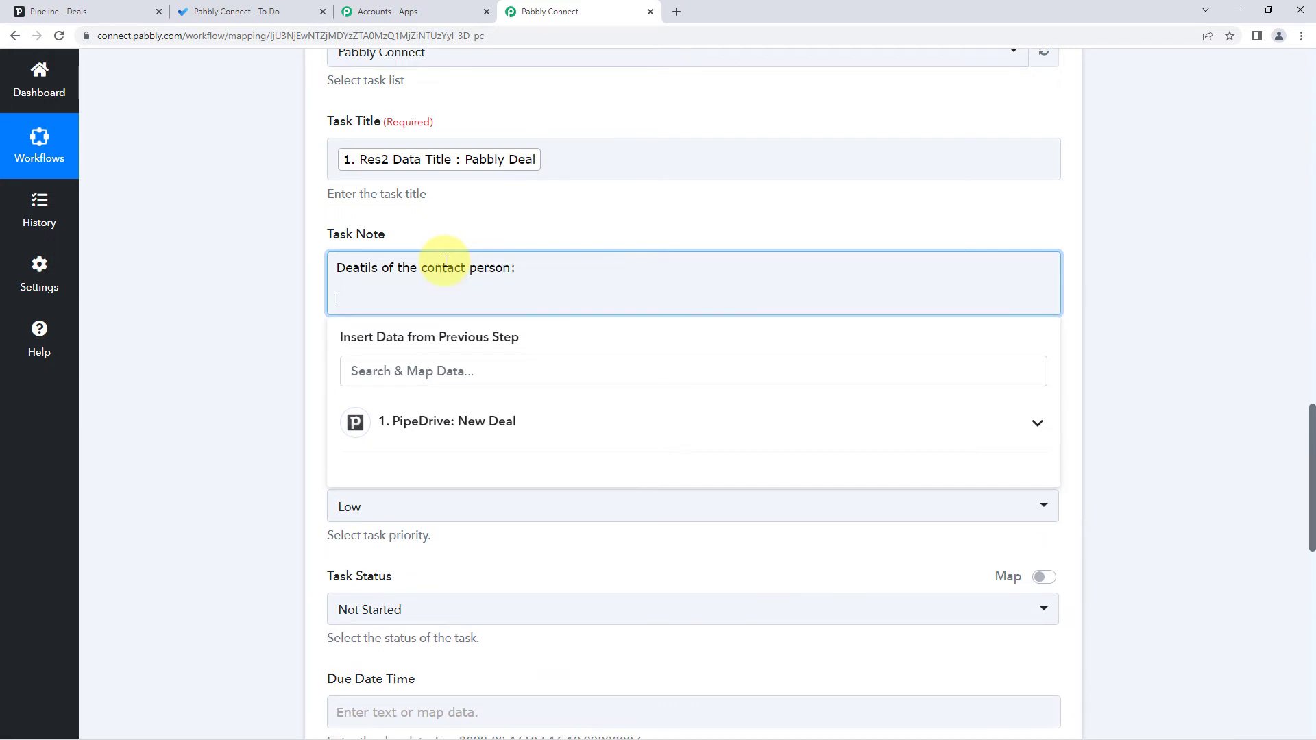
{"action": "type", "text": "Name:"}
- Map the Pipedrive contact person's name after 'Name:'
{"action": "scroll", "coordinate": [548, 270], "scroll_direction": "up", "scroll_amount": 13}
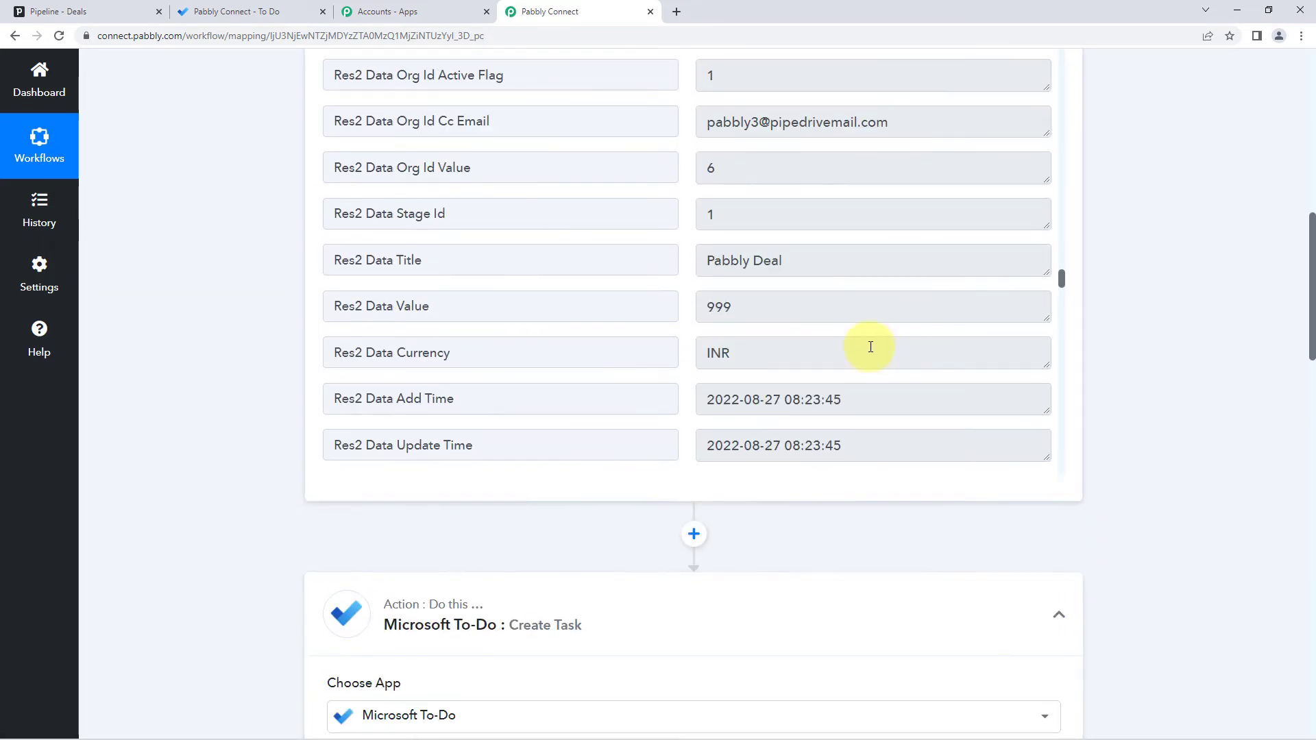
{"action": "scroll", "coordinate": [823, 329], "scroll_direction": "up", "scroll_amount": 10}
{"action": "left_click", "coordinate": [709, 301]}
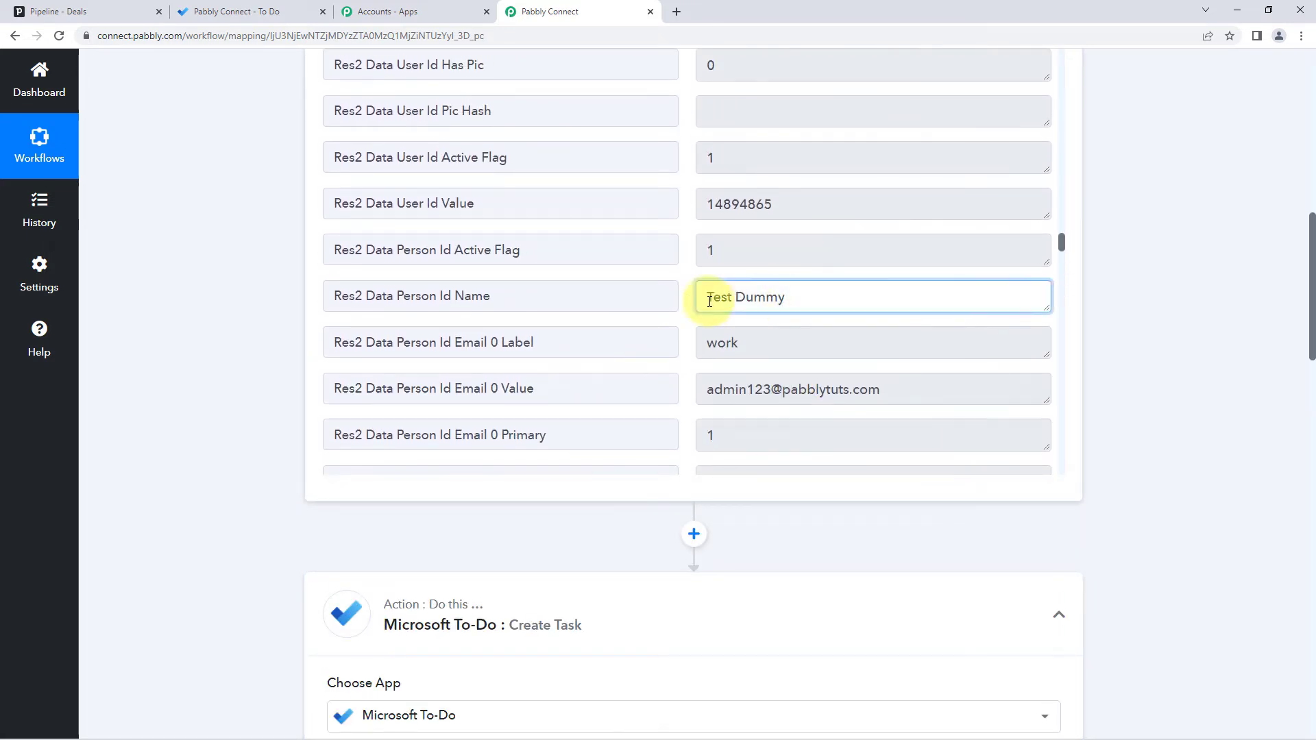
{"action": "triple_click", "coordinate": [709, 301]}
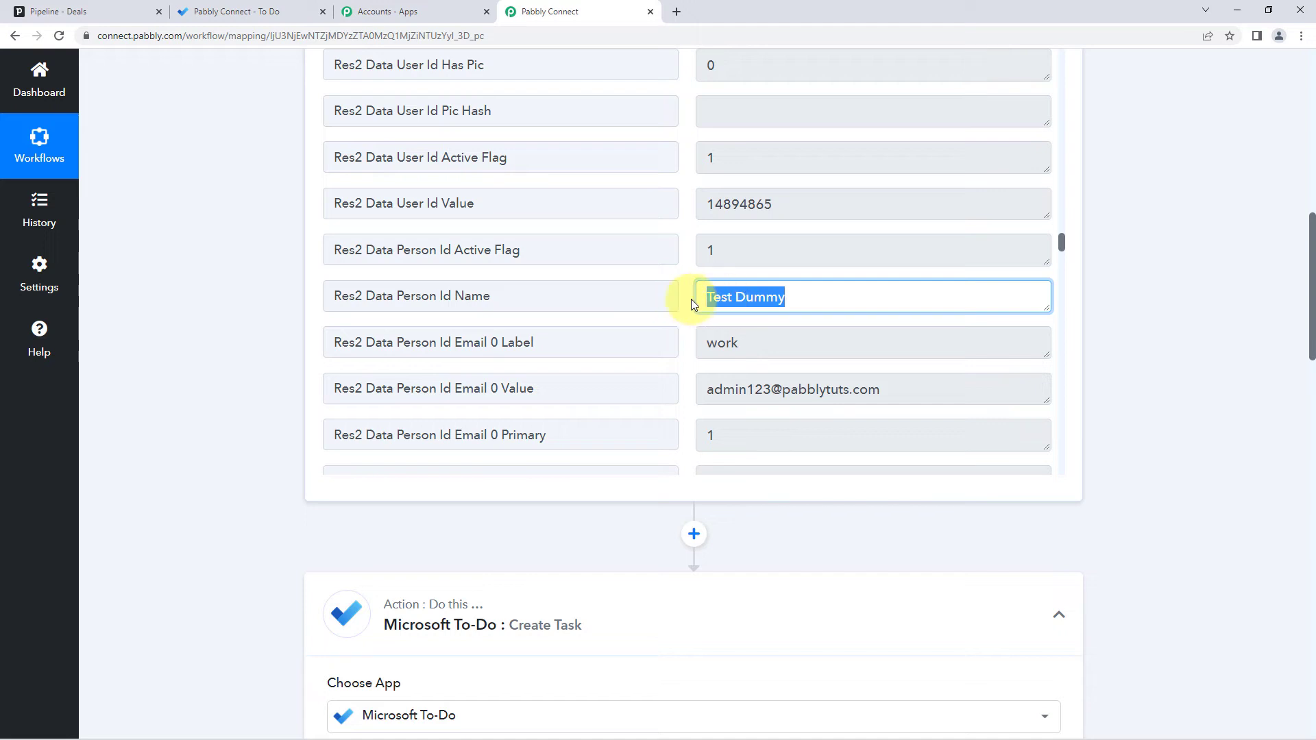
{"action": "left_click", "coordinate": [694, 298]}
{"action": "scroll", "coordinate": [270, 301], "scroll_direction": "down", "scroll_amount": 6}
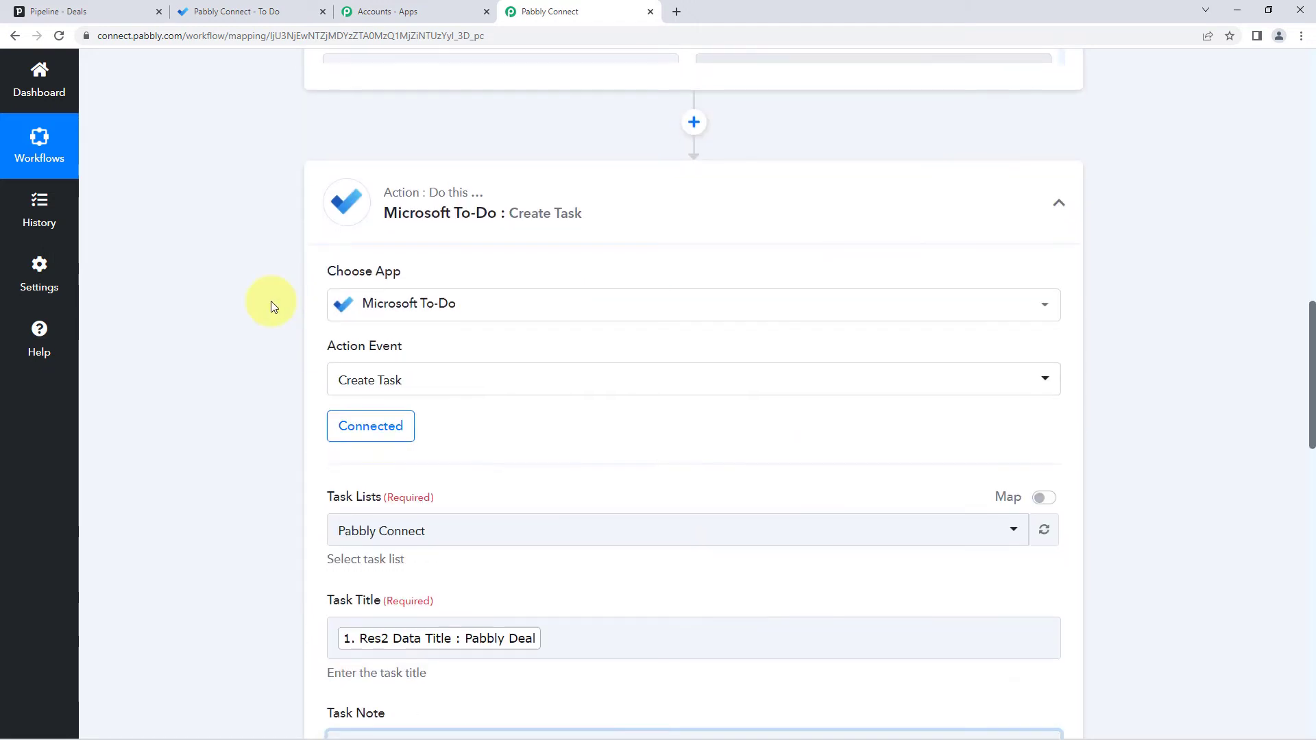
{"action": "scroll", "coordinate": [288, 329], "scroll_direction": "down", "scroll_amount": 8}
{"action": "left_click", "coordinate": [400, 235]}
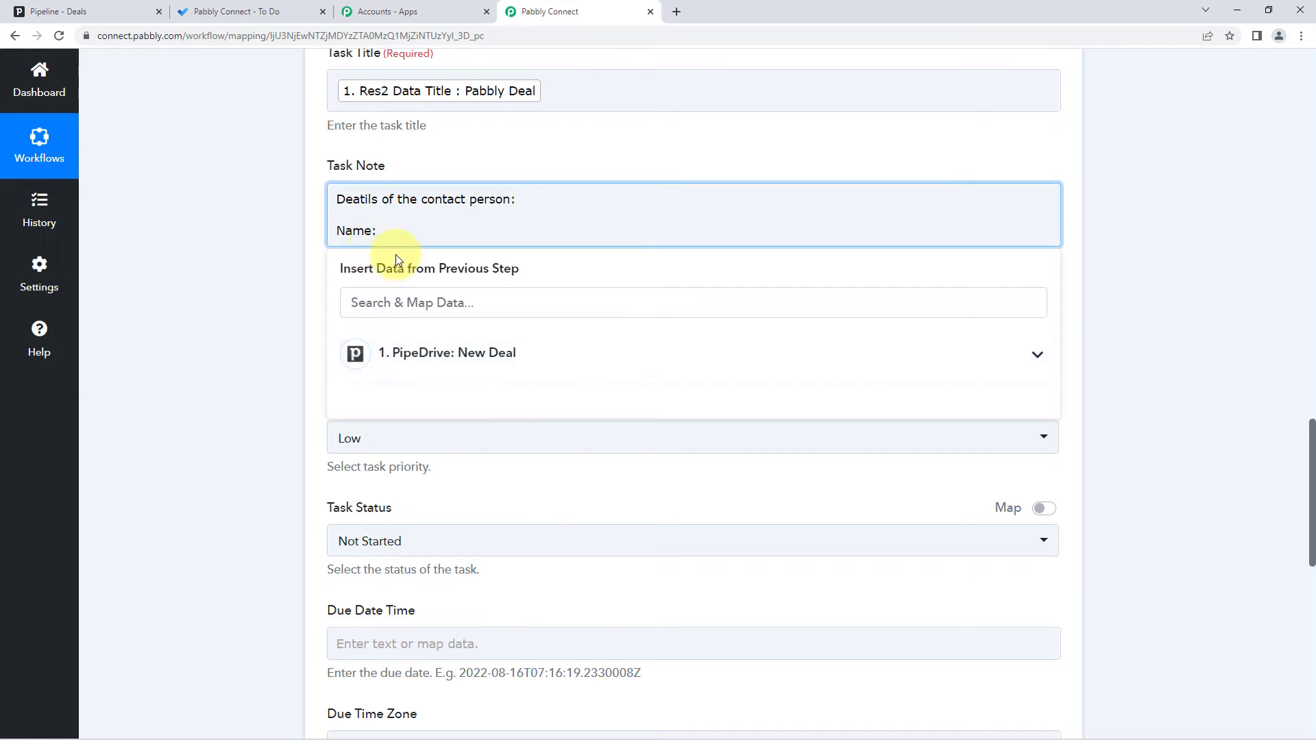
{"action": "left_click", "coordinate": [514, 352]}
{"action": "scroll", "coordinate": [521, 370], "scroll_direction": "down", "scroll_amount": 3}
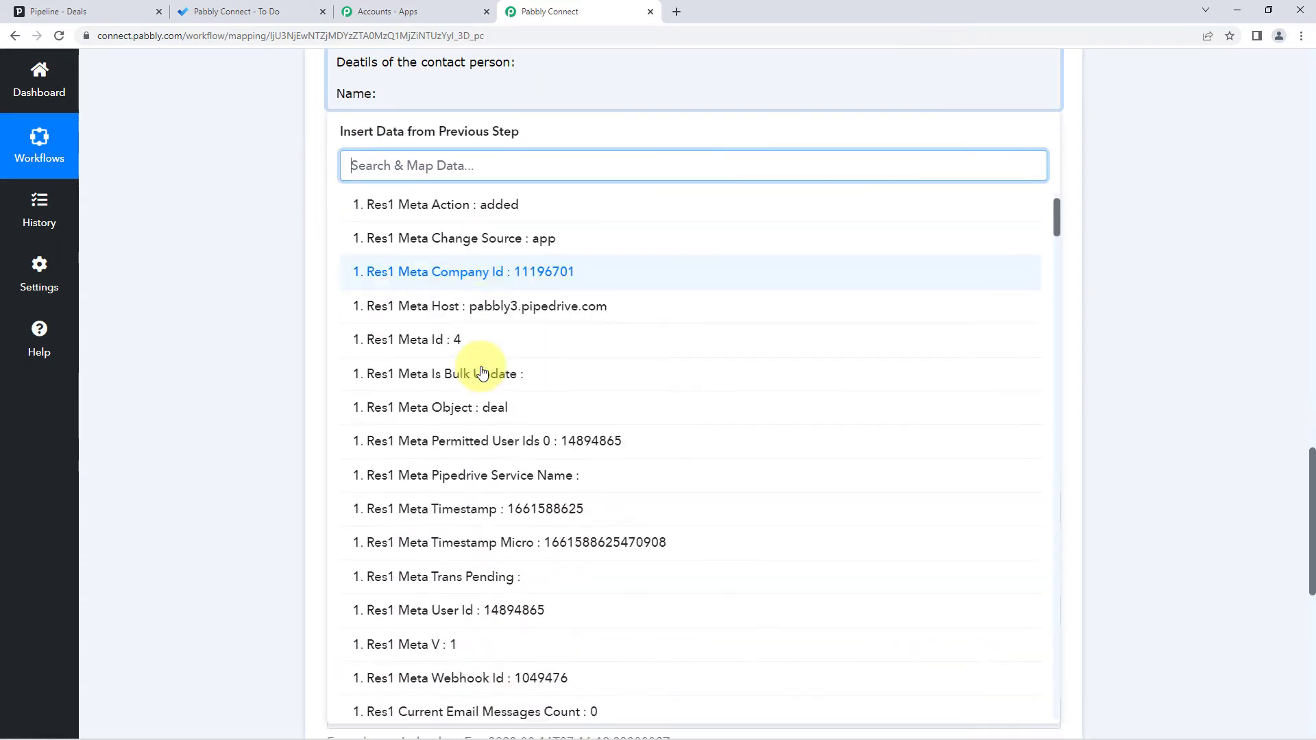
{"action": "scroll", "coordinate": [483, 373], "scroll_direction": "down", "scroll_amount": 10}
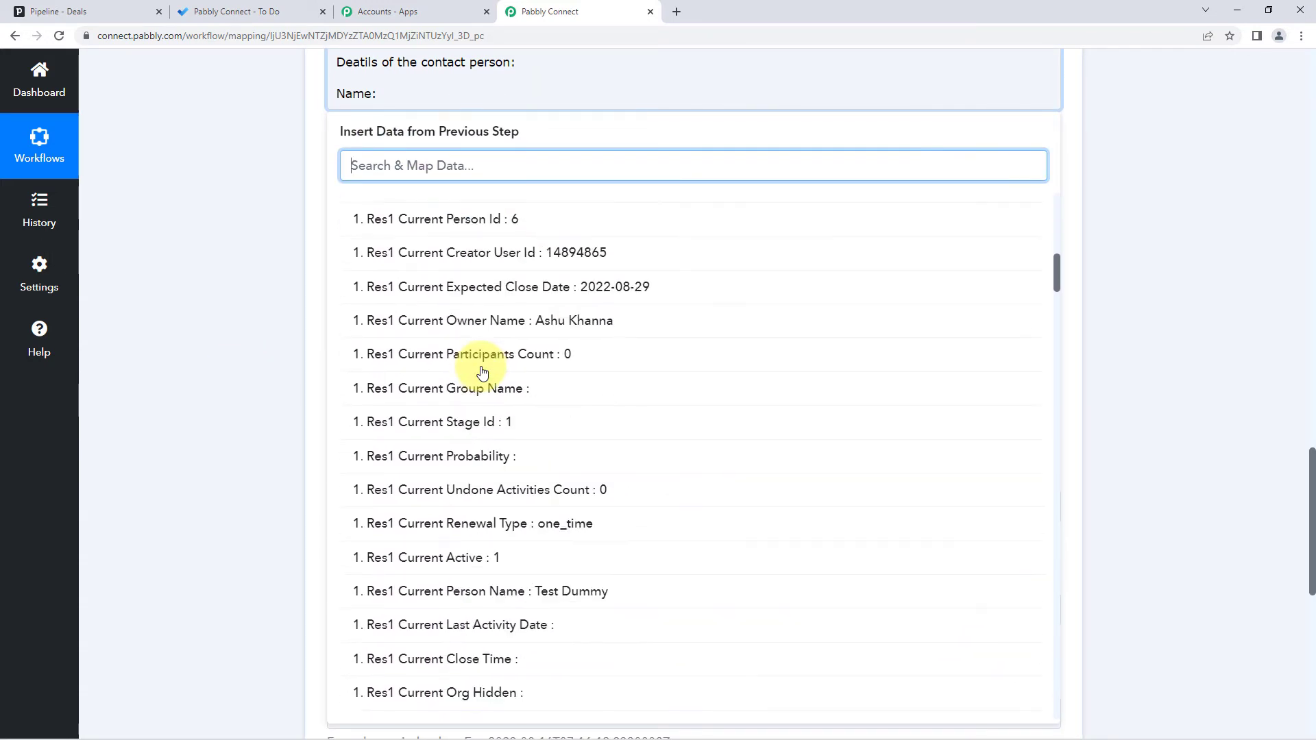
{"action": "scroll", "coordinate": [482, 372], "scroll_direction": "down", "scroll_amount": 3}
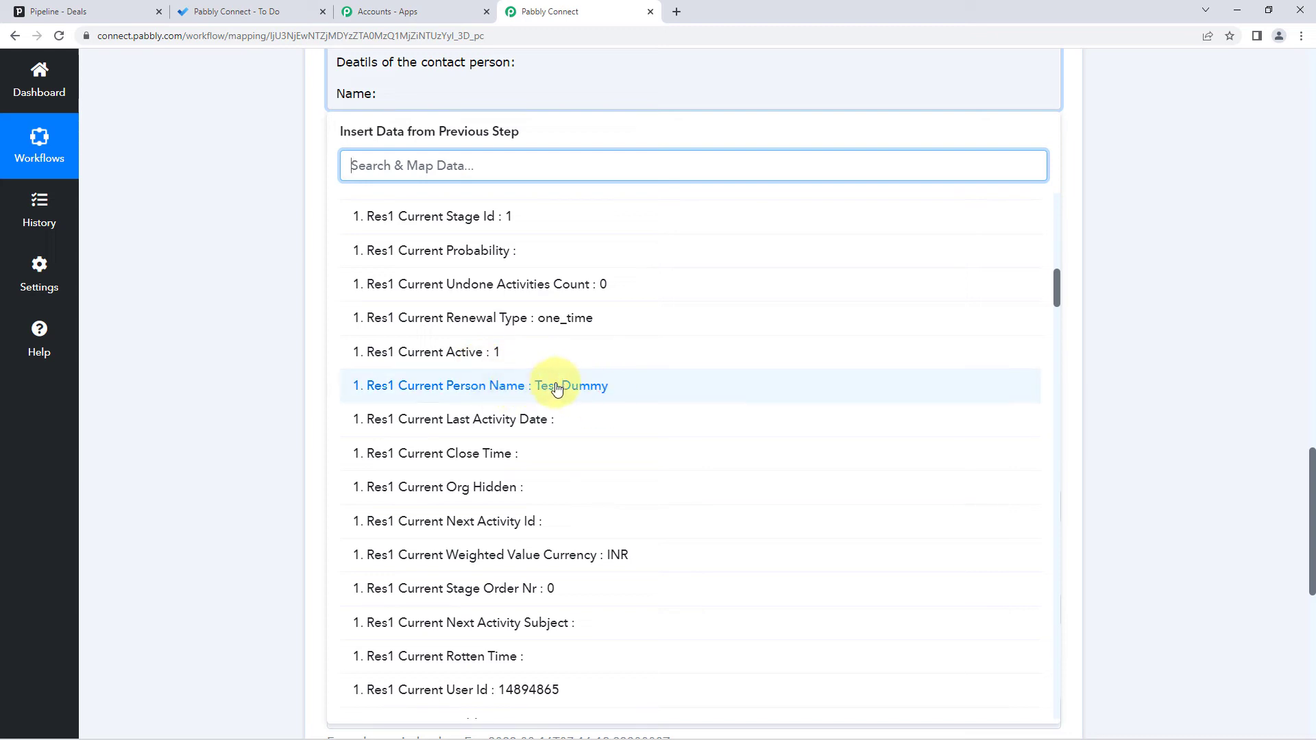
{"action": "left_click", "coordinate": [557, 387]}
{"action": "left_click", "coordinate": [289, 215]}
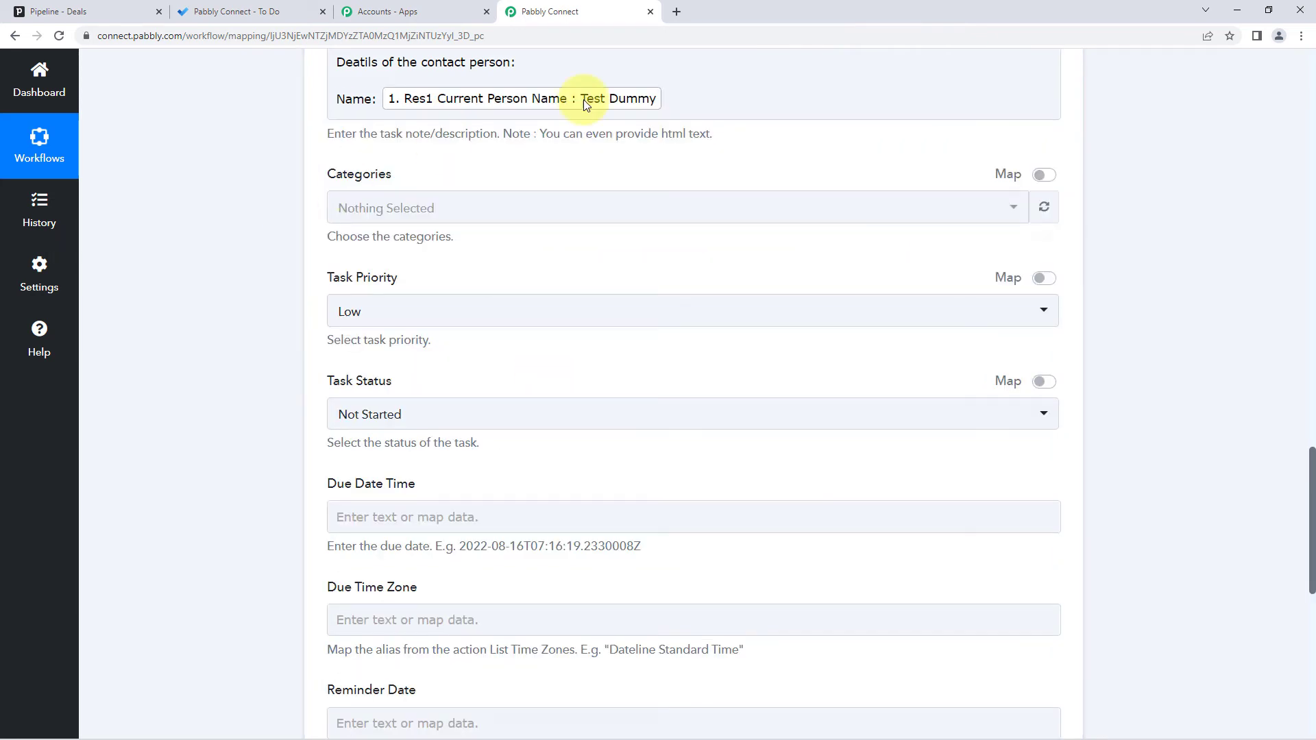
{"action": "left_click", "coordinate": [679, 103]}
- Add a Mobile No. line mapped to the contact's phone number
{"action": "key", "text": "Return"}
{"action": "type", "text": "M"}
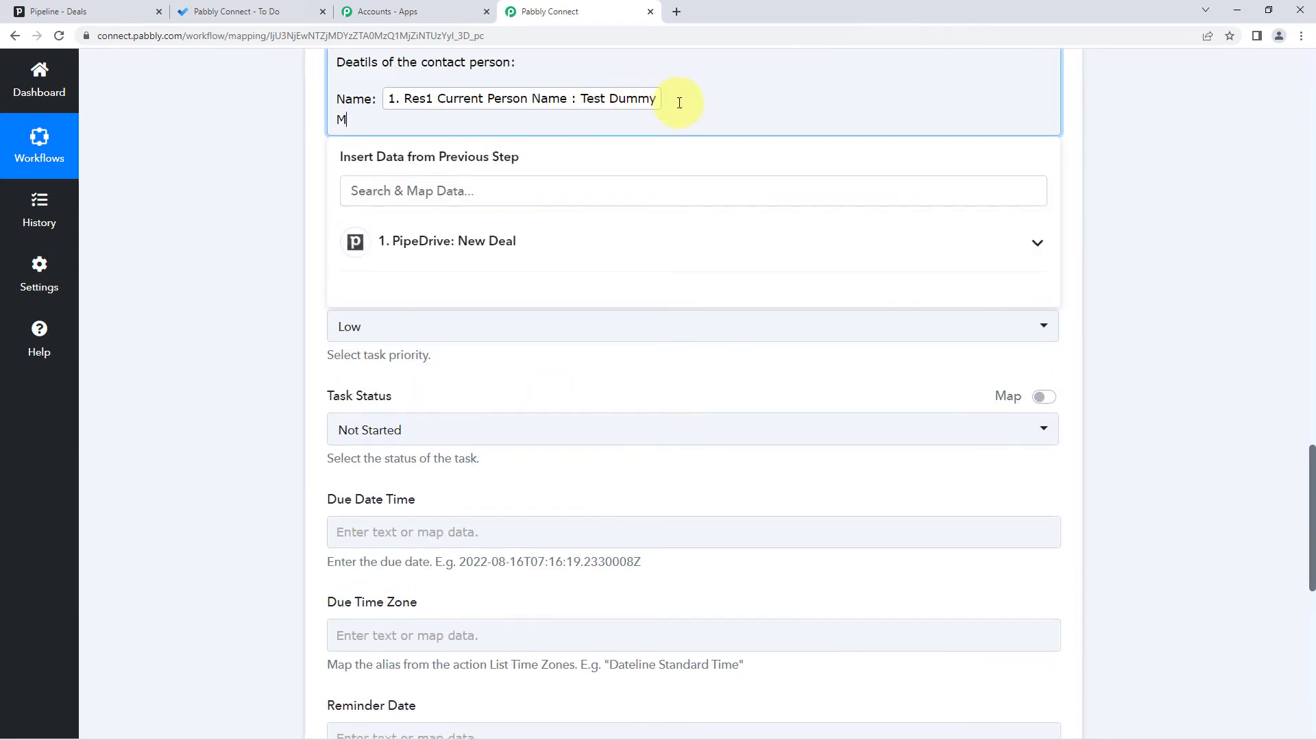
{"action": "type", "text": "obile No.:"}
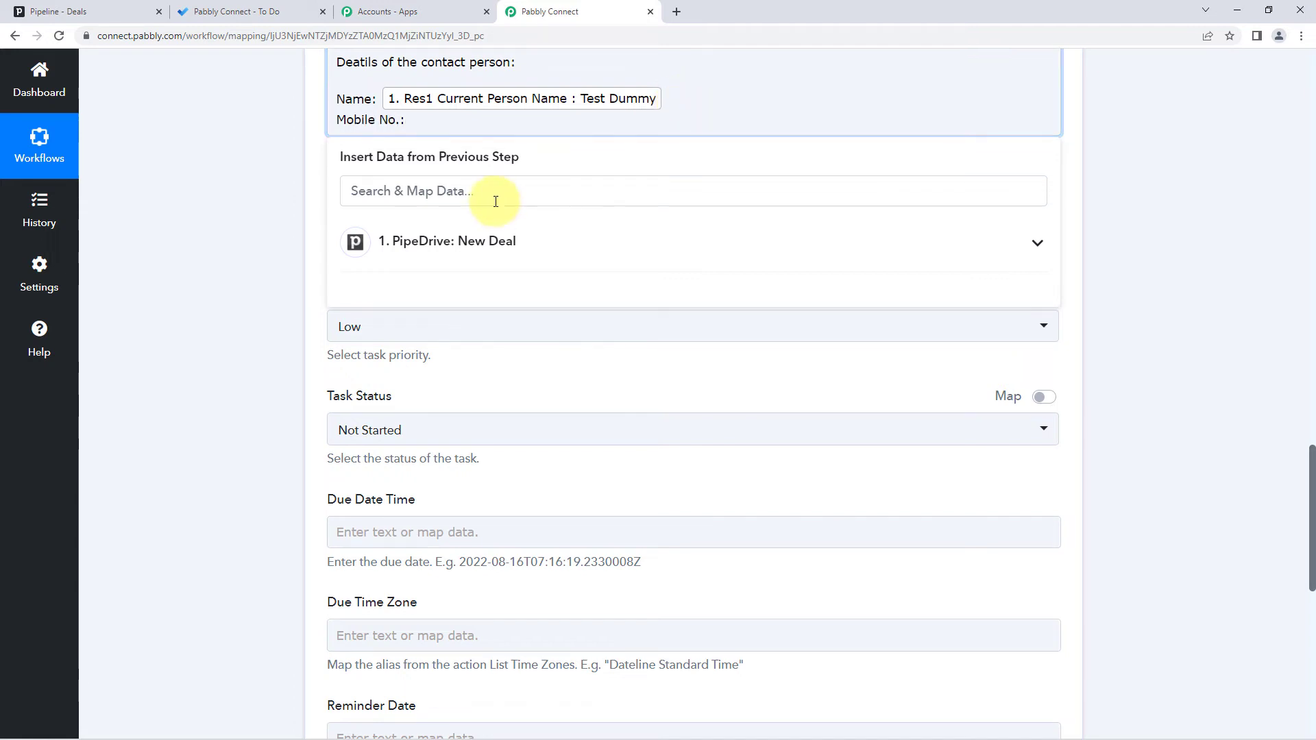
{"action": "left_click", "coordinate": [463, 245]}
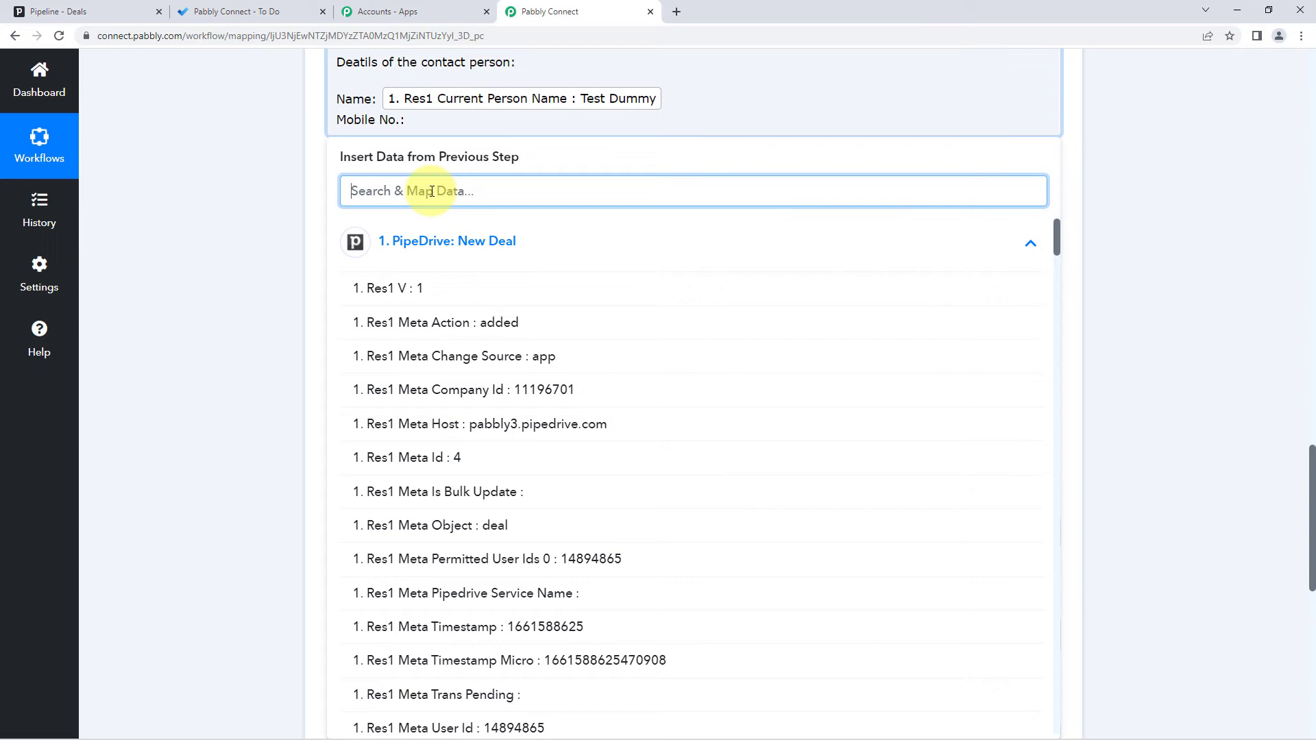
{"action": "type", "text": "po"}
{"action": "key", "text": "BackSpace"}
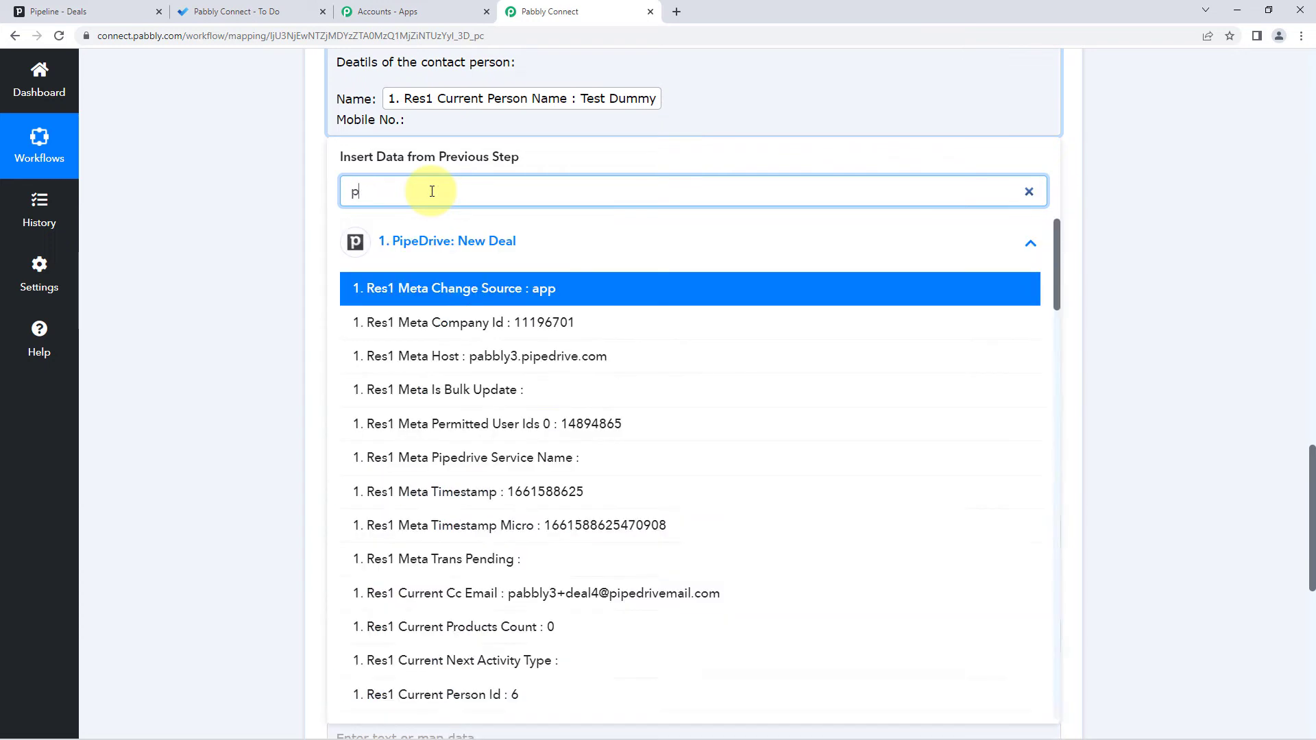
{"action": "type", "text": "h"}
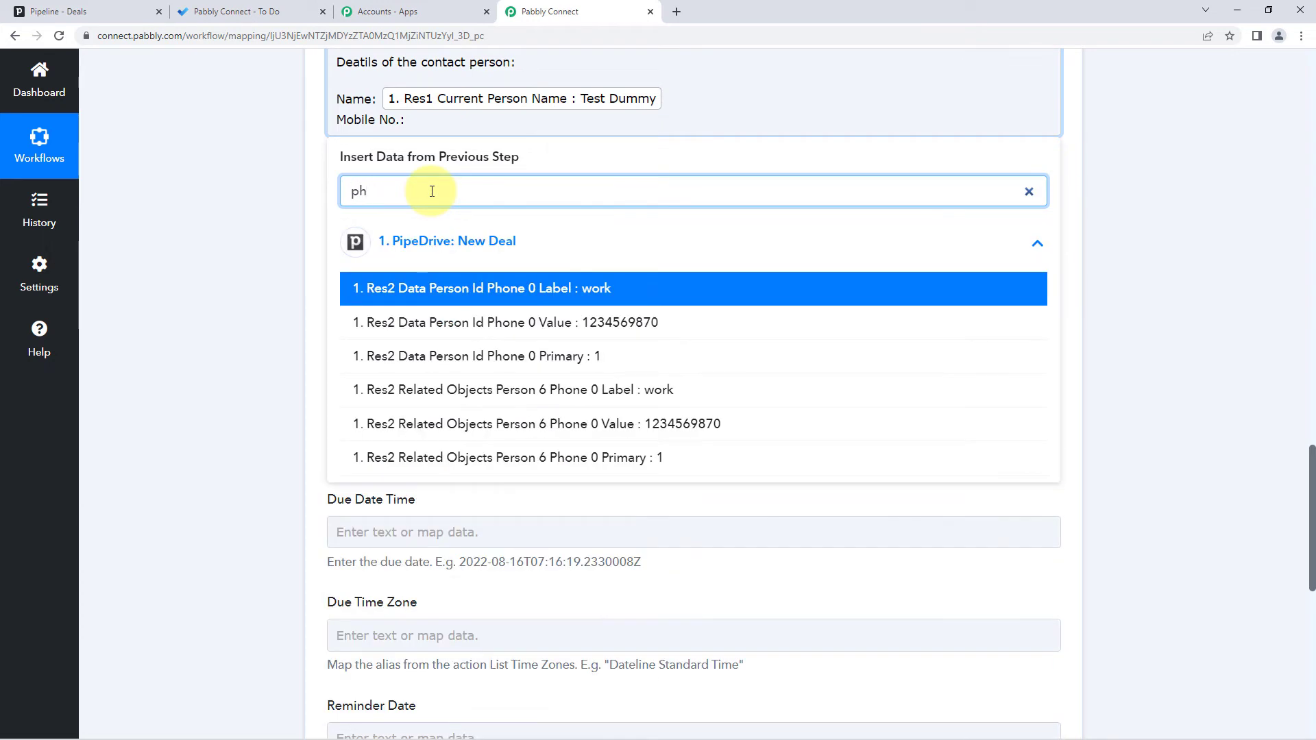
{"action": "left_click", "coordinate": [588, 325]}
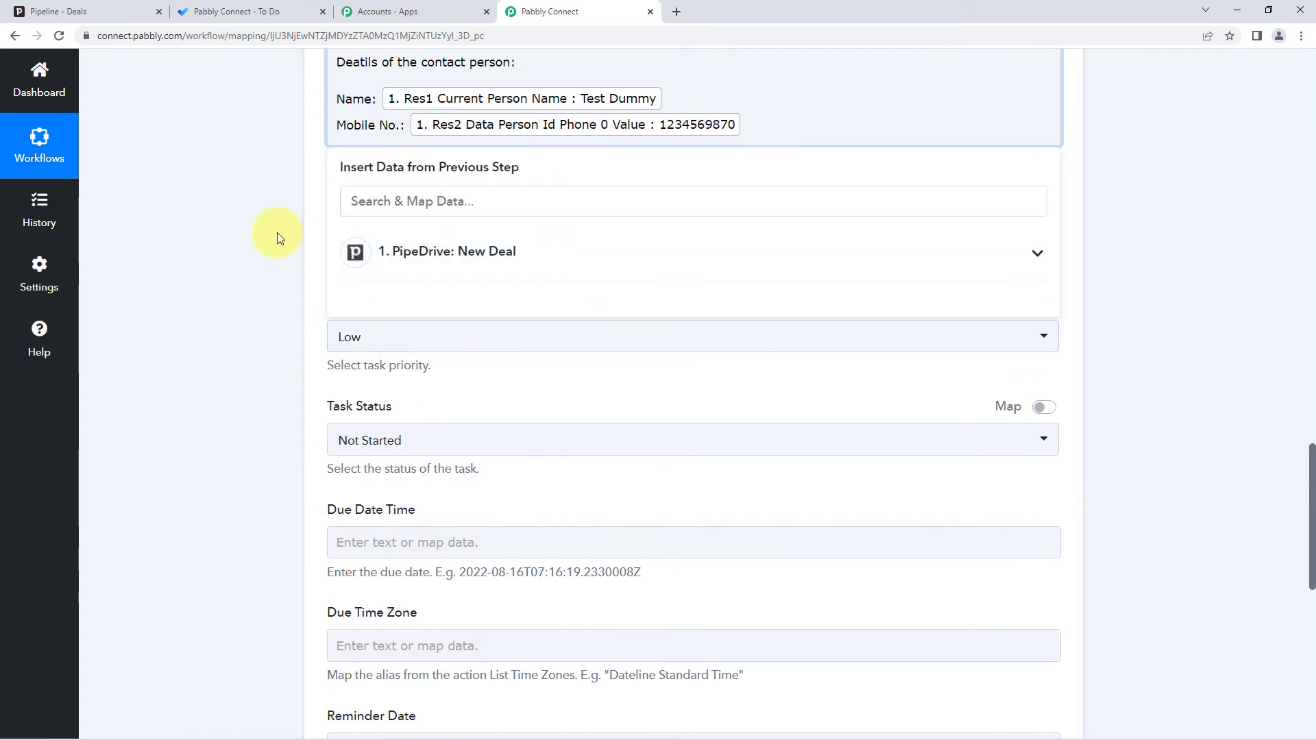
- Add an Email line mapped to the contact's e-mail address
{"action": "key", "text": "Return"}
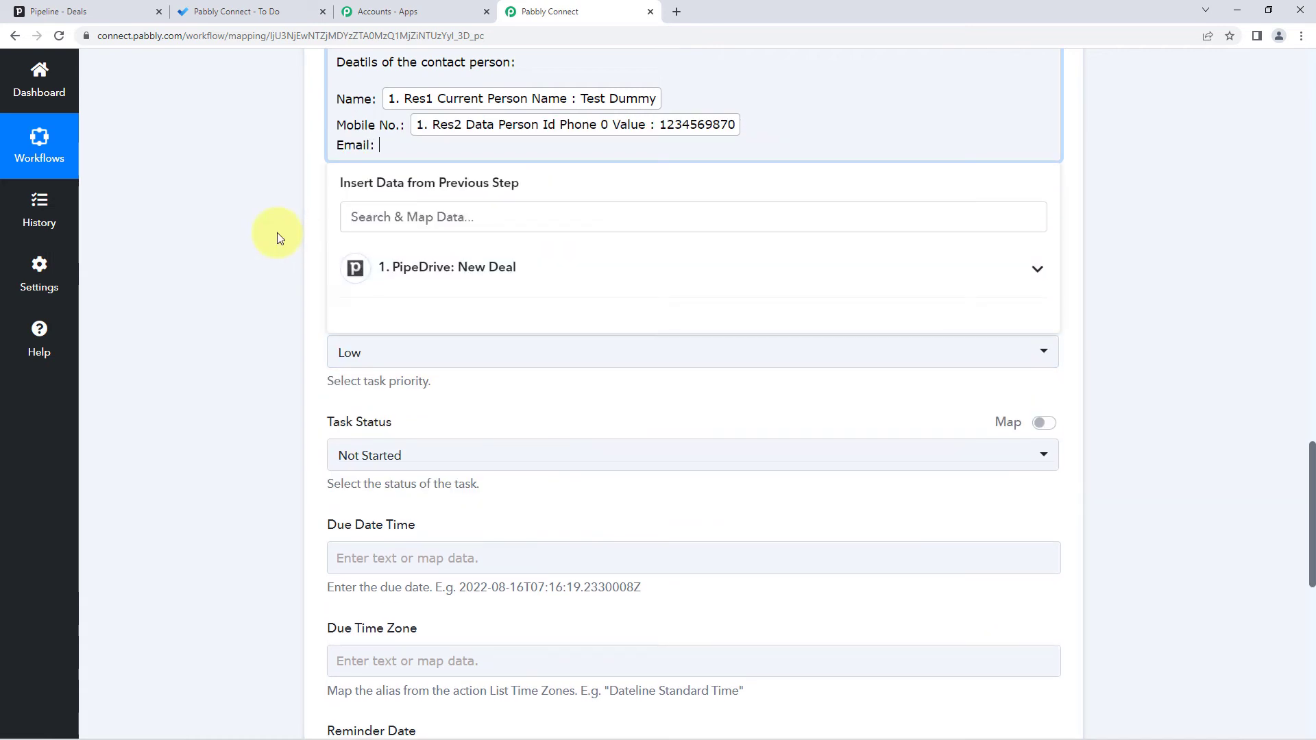
{"action": "left_click", "coordinate": [397, 275]}
{"action": "left_click", "coordinate": [405, 227]}
{"action": "type", "text": "e"}
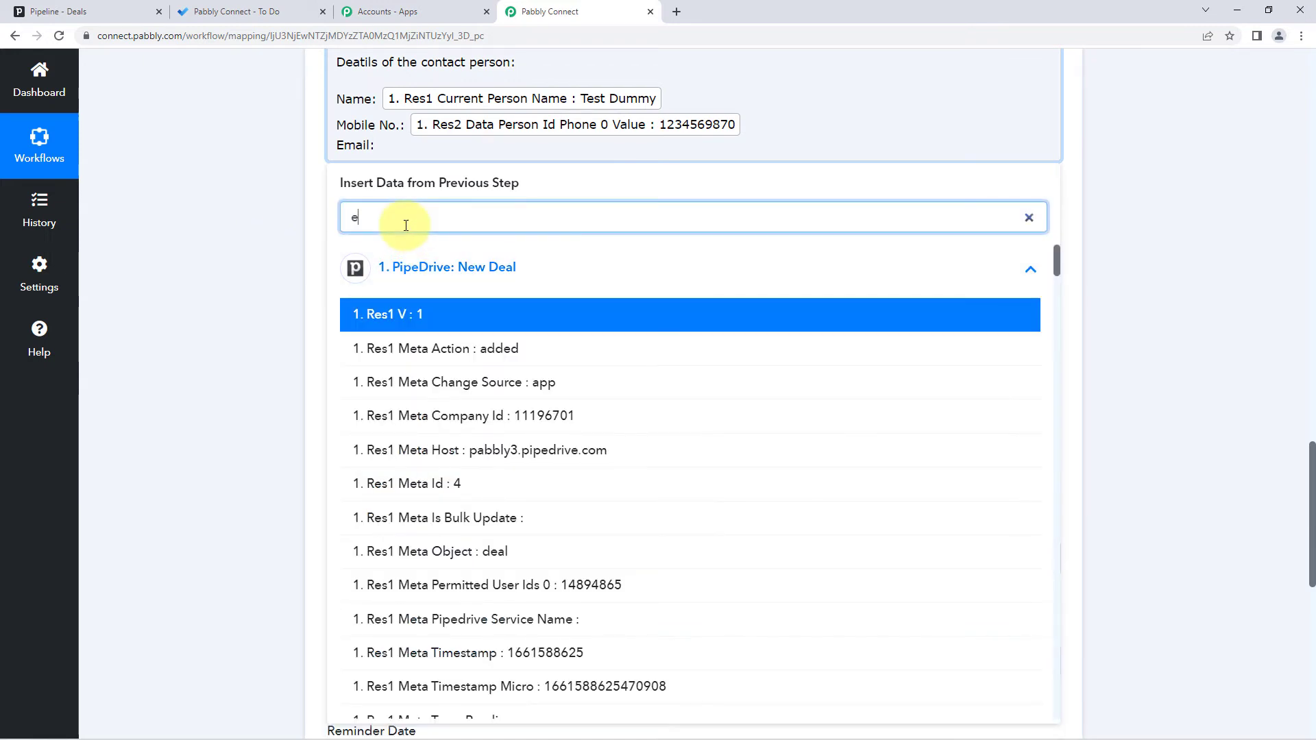
{"action": "type", "text": "mai"}
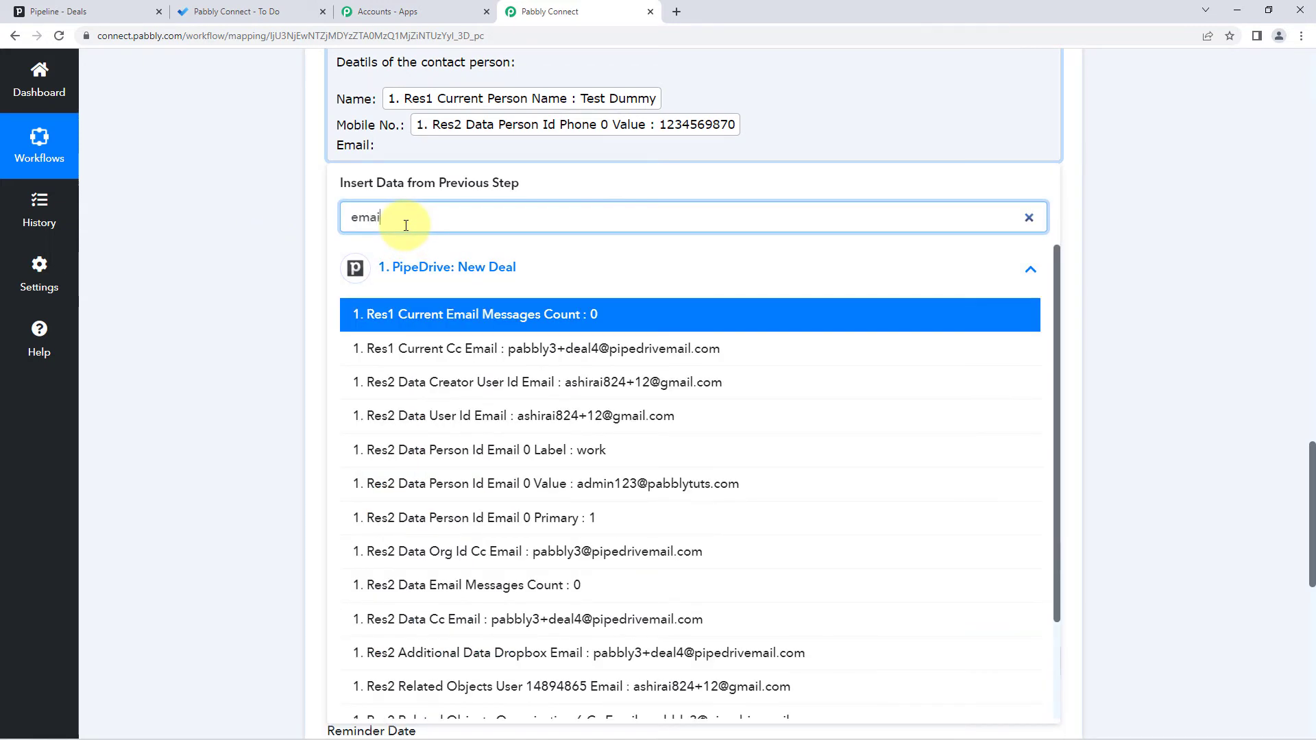
{"action": "scroll", "coordinate": [576, 391], "scroll_direction": "down", "scroll_amount": 1}
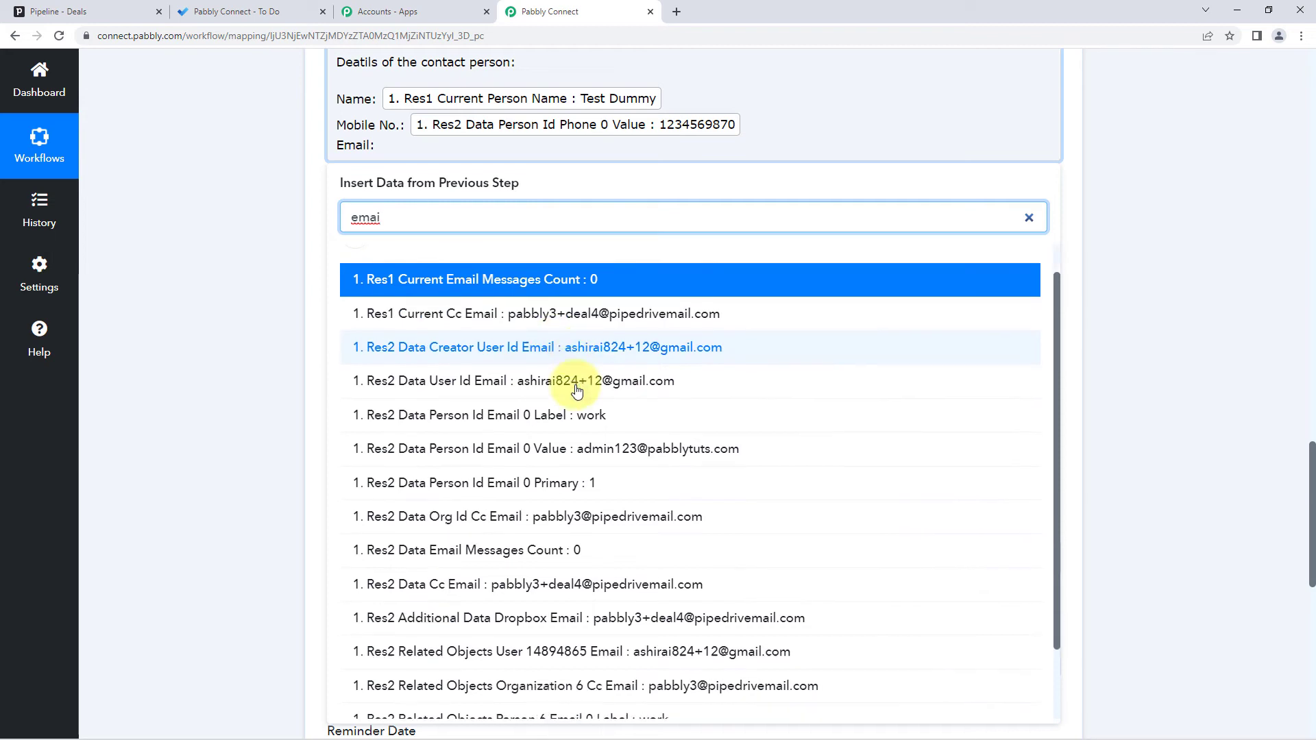
{"action": "scroll", "coordinate": [575, 391], "scroll_direction": "down", "scroll_amount": 2}
{"action": "left_click", "coordinate": [528, 366]}
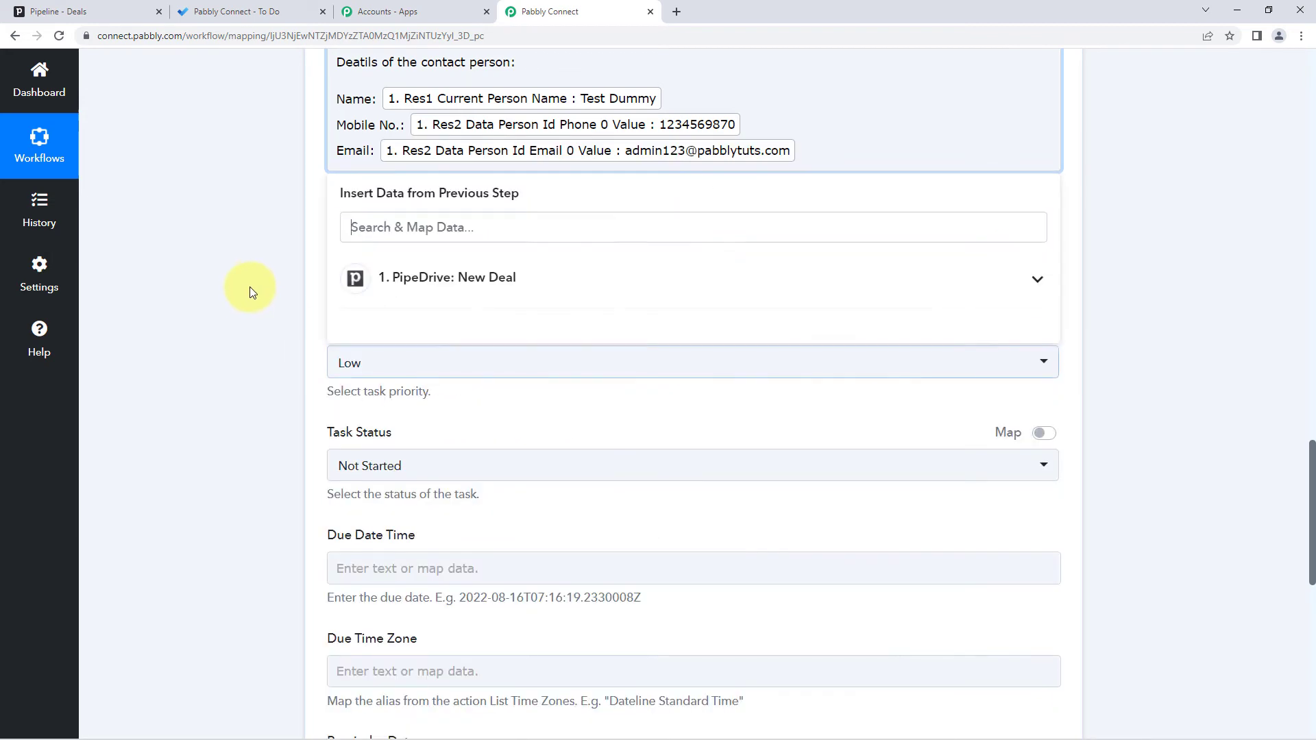
- Add a 'Deal Value:' line mapped to the deal's formatted value
{"action": "key", "text": "Return"}
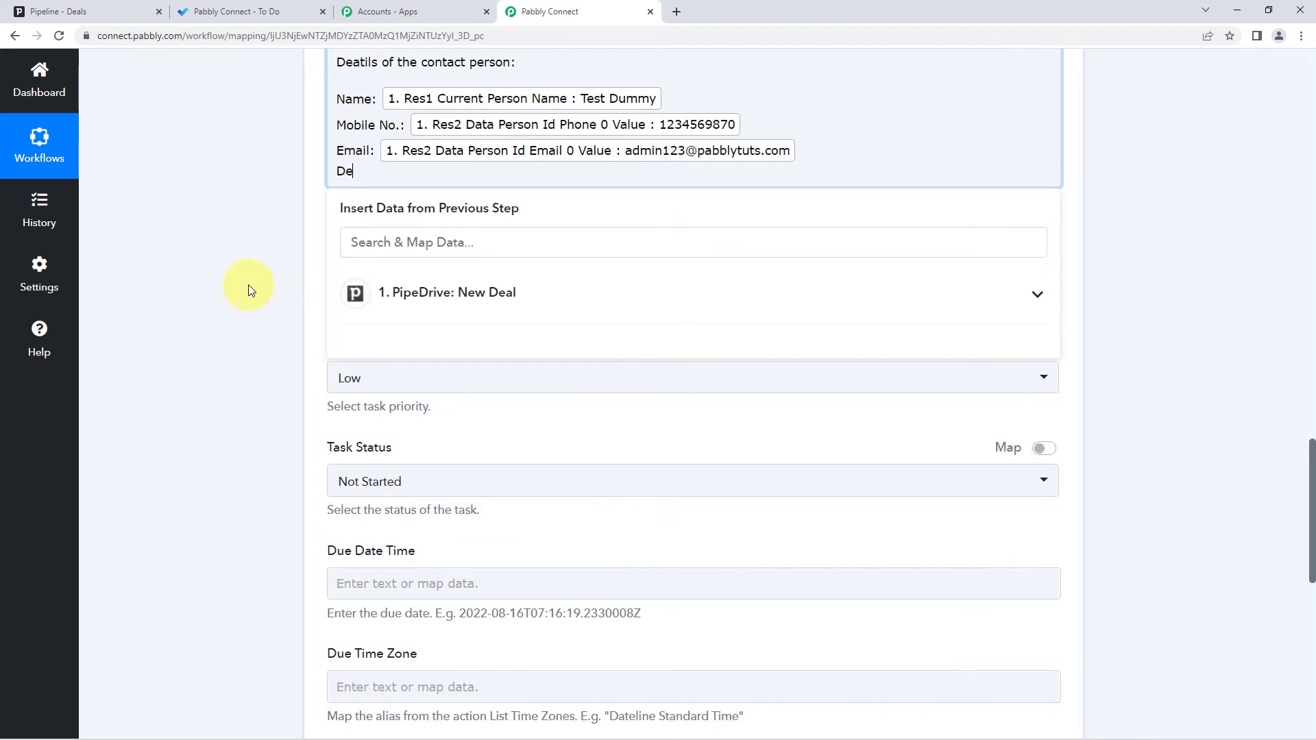
{"action": "type", "text": "Deal Value:"}
{"action": "left_click", "coordinate": [382, 293]}
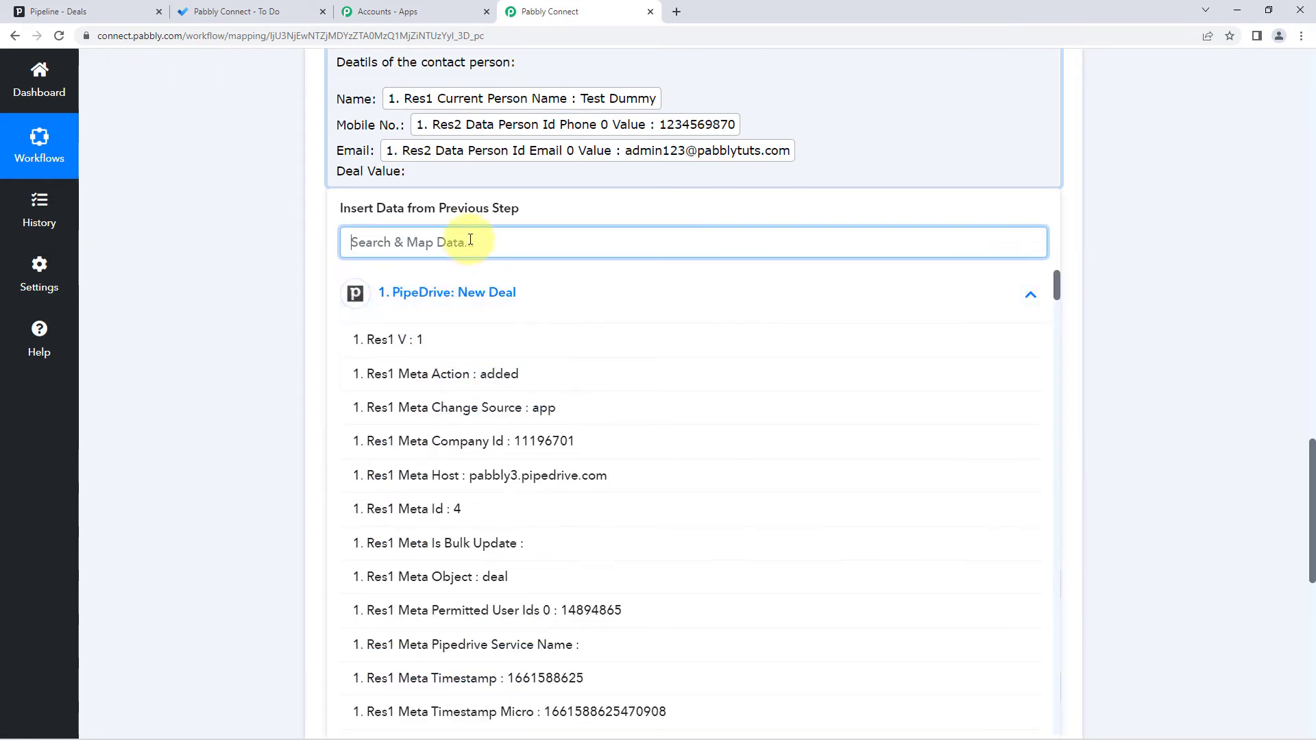
{"action": "type", "text": "va"}
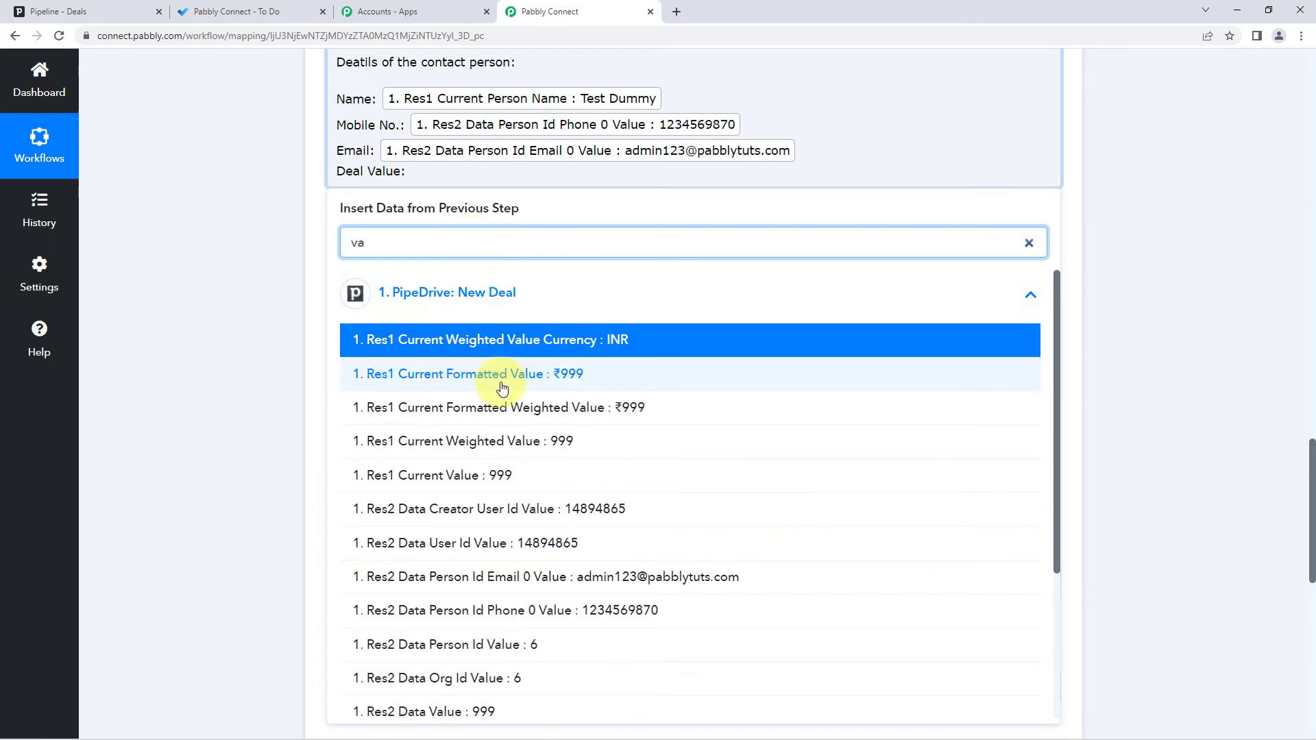
{"action": "left_click", "coordinate": [552, 382]}
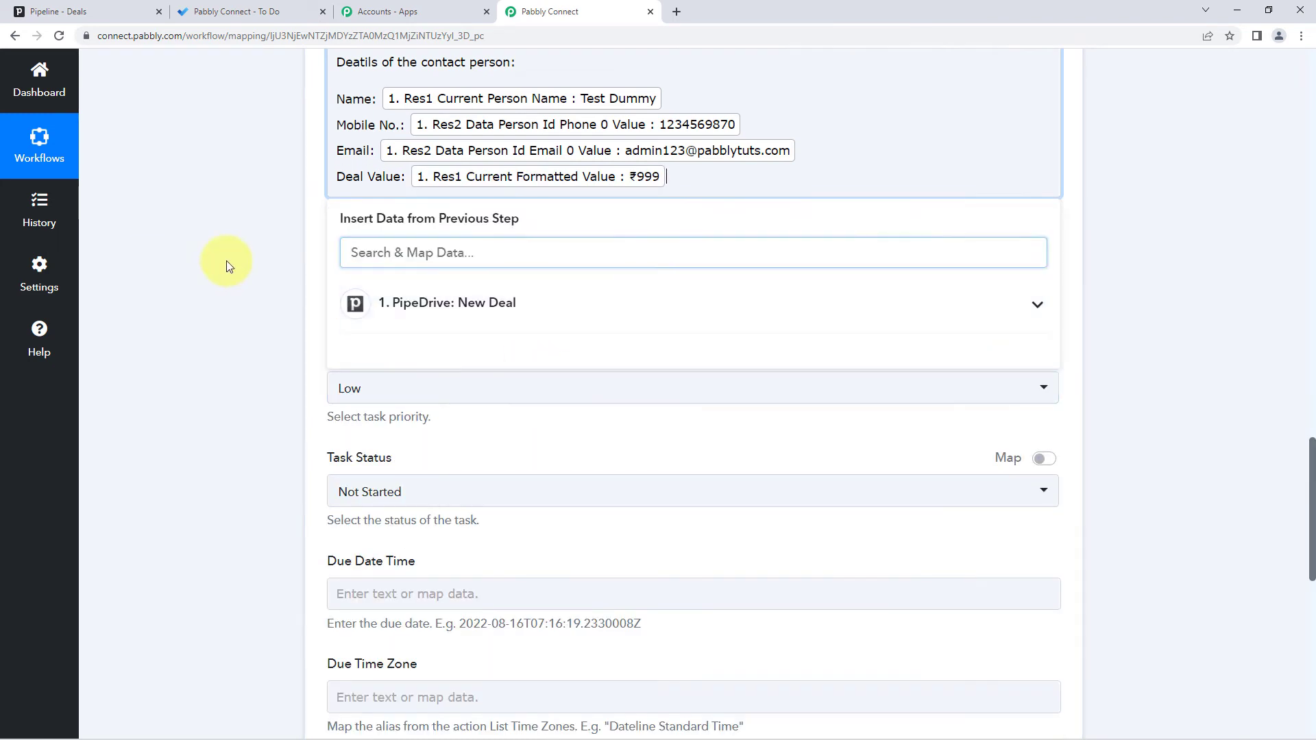
{"action": "scroll", "coordinate": [262, 260], "scroll_direction": "up", "scroll_amount": 2}
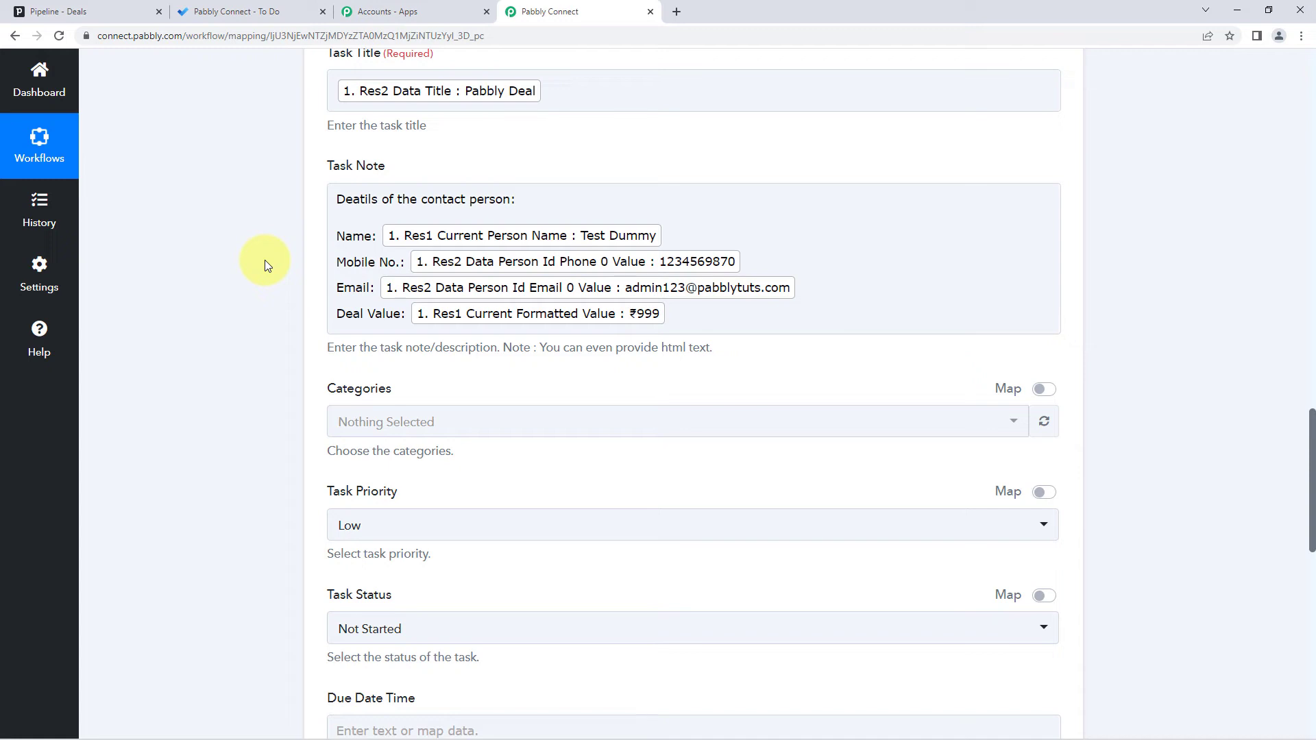
- Give the task the Yellow category
{"action": "left_click", "coordinate": [375, 235]}
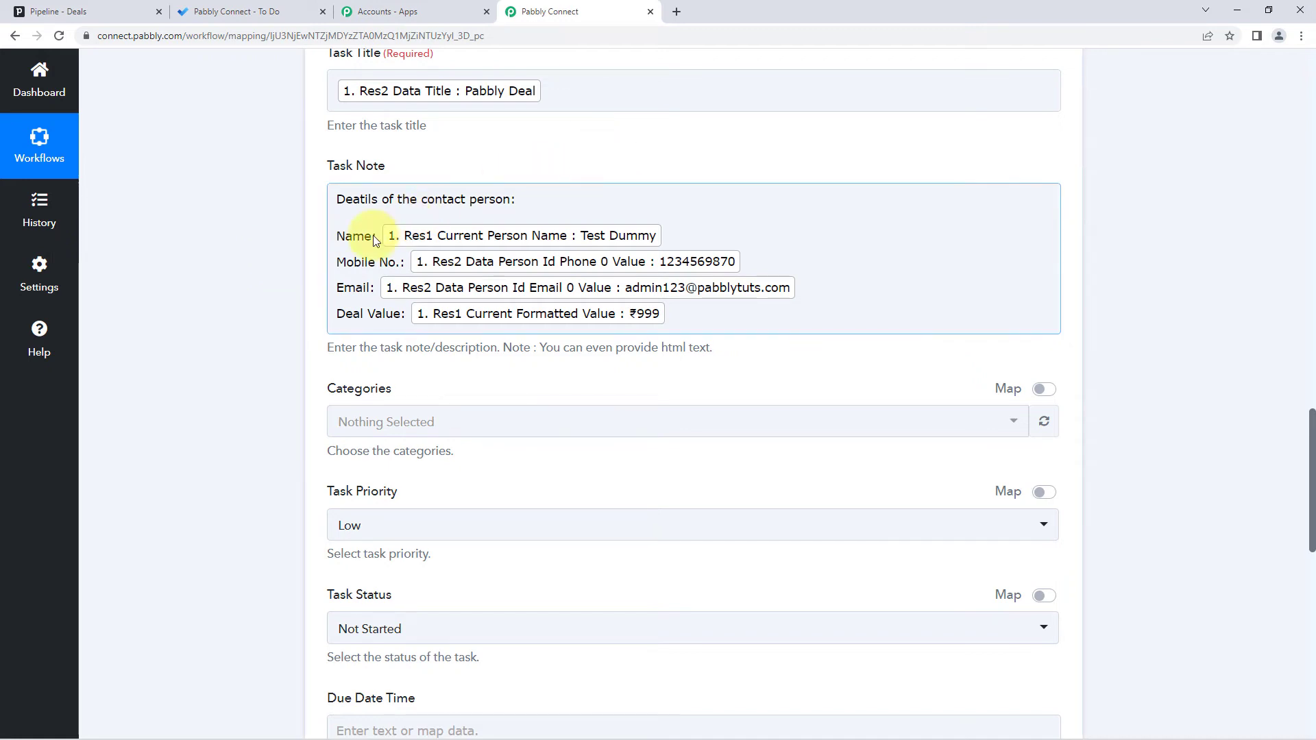
{"action": "scroll", "coordinate": [216, 295], "scroll_direction": "down", "scroll_amount": 2}
{"action": "scroll", "coordinate": [285, 234], "scroll_direction": "up", "scroll_amount": 2}
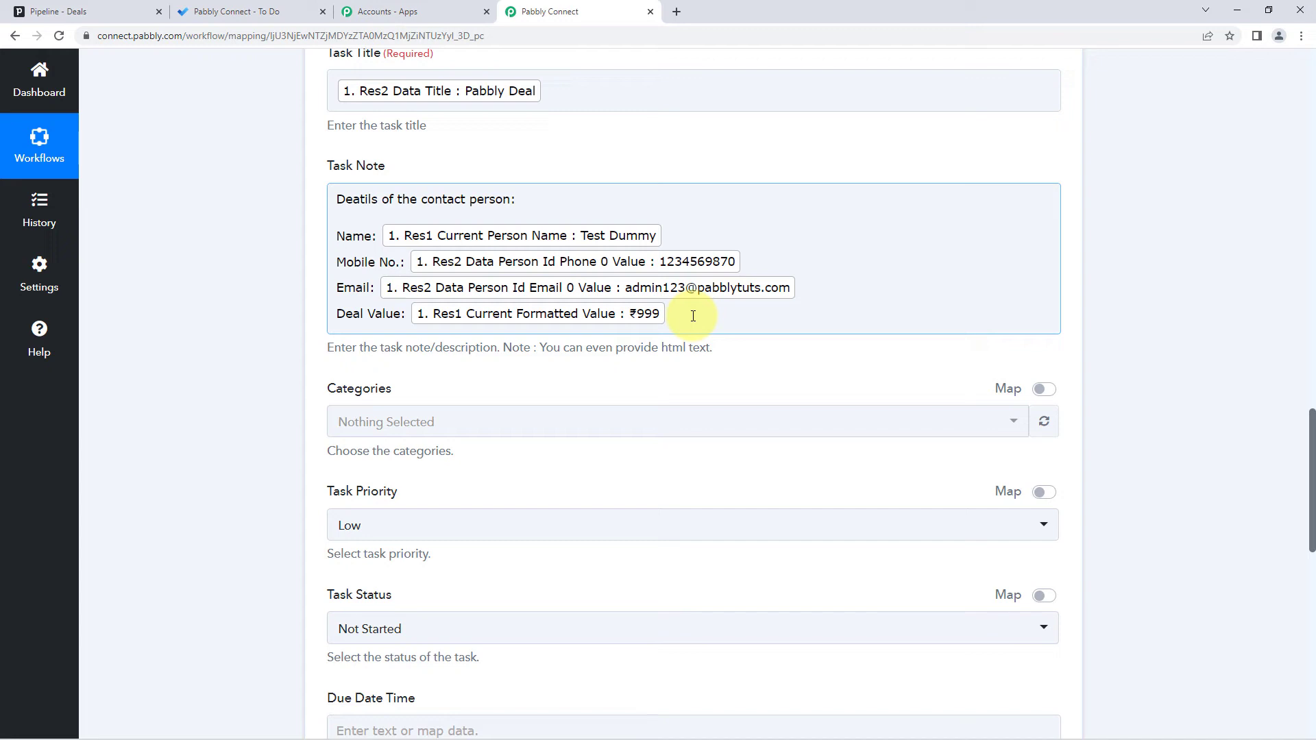
{"action": "scroll", "coordinate": [280, 330], "scroll_direction": "down", "scroll_amount": 2}
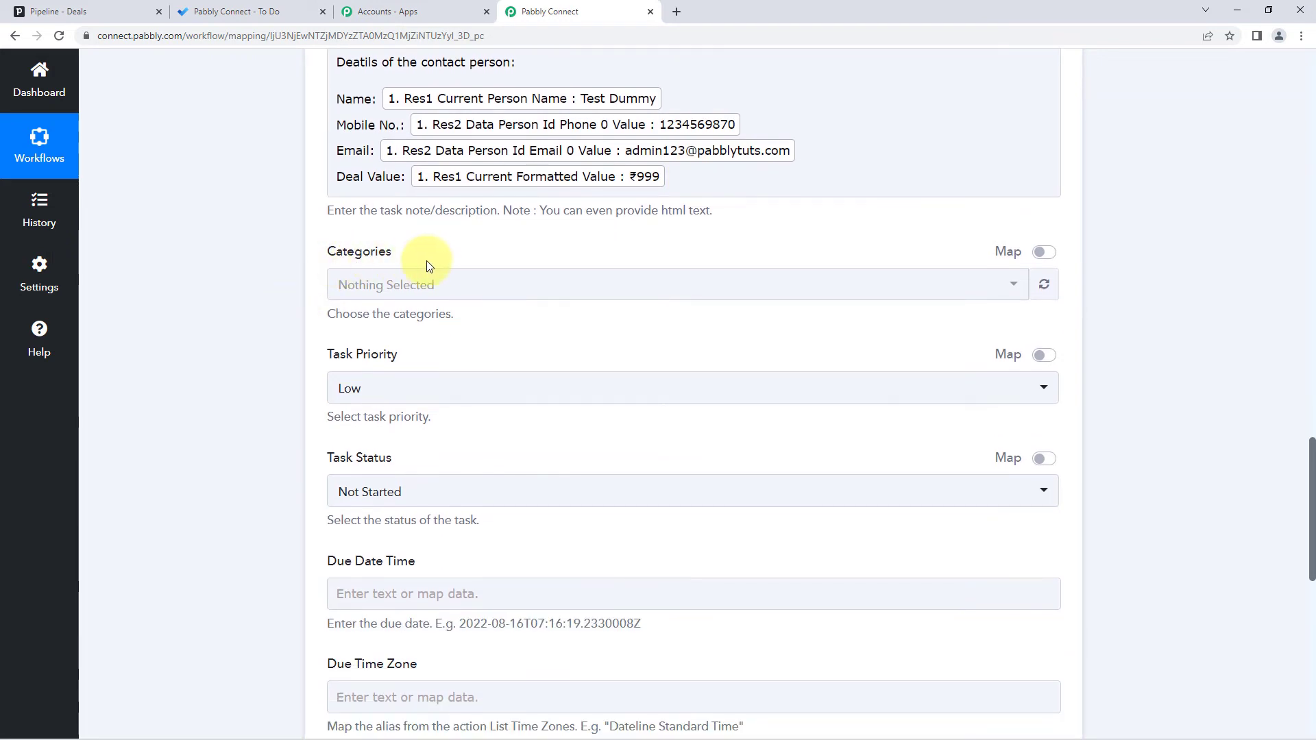
{"action": "scroll", "coordinate": [439, 252], "scroll_direction": "down", "scroll_amount": 1}
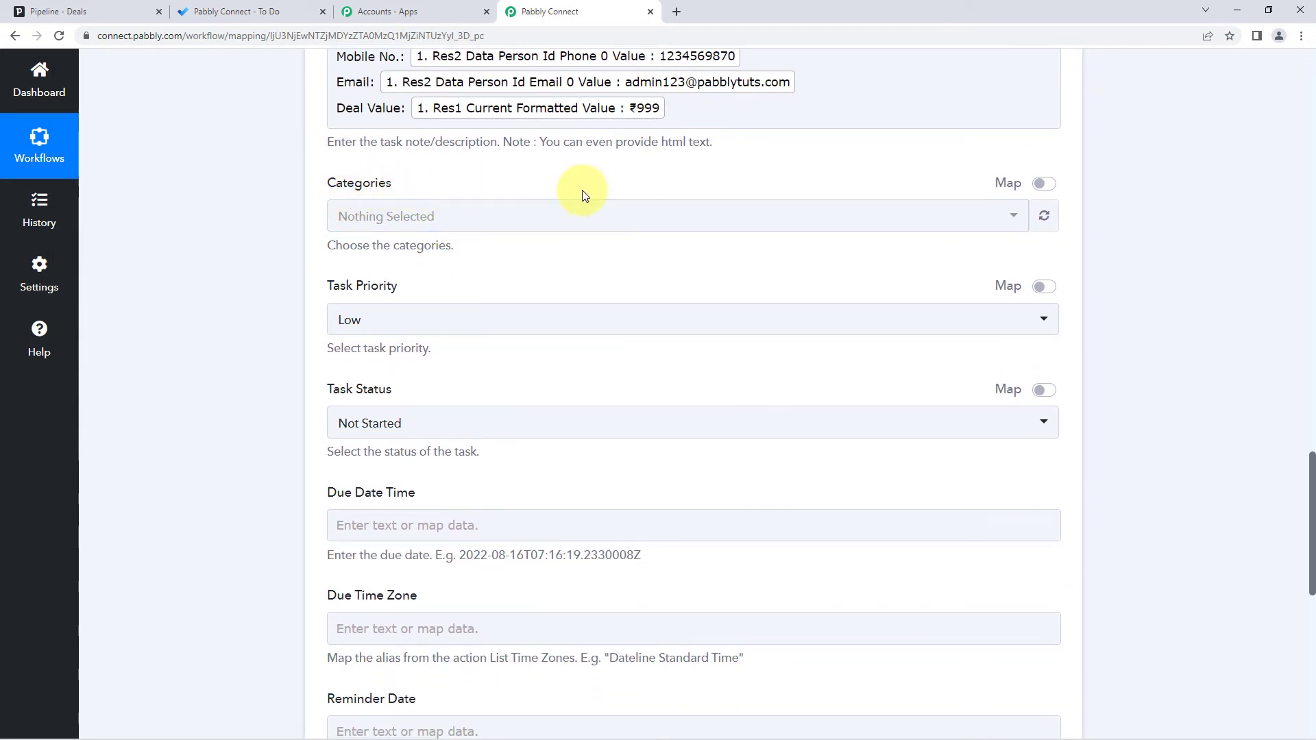
{"action": "left_click", "coordinate": [494, 214]}
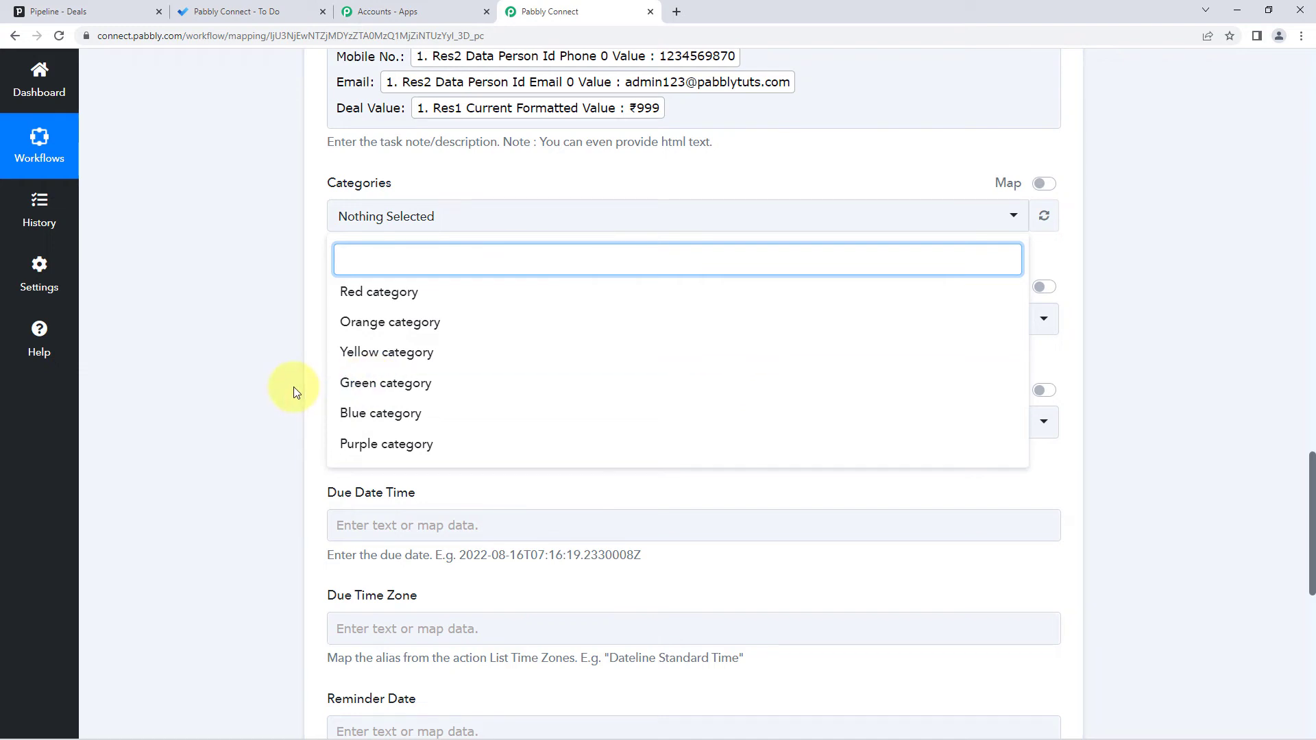
{"action": "left_click", "coordinate": [419, 357]}
{"action": "left_click", "coordinate": [296, 335]}
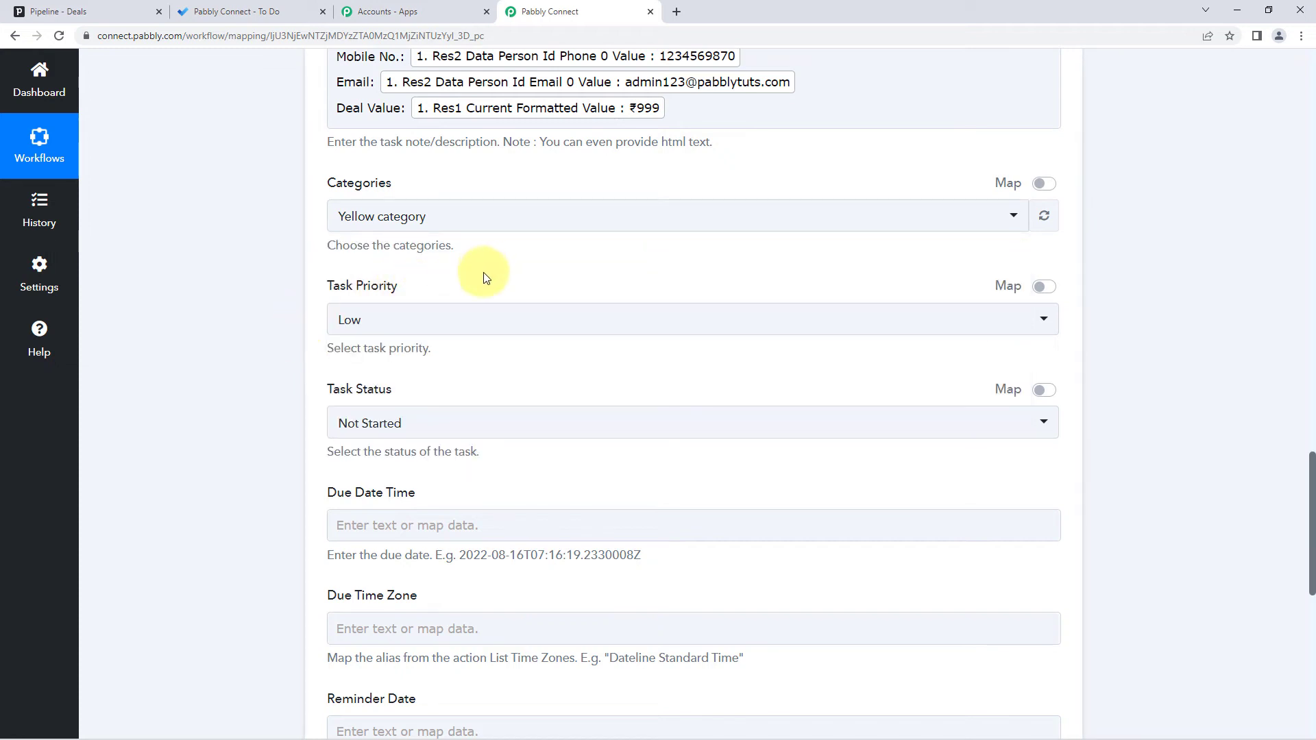
- Set task priority to Normal and task status to In Progress
{"action": "scroll", "coordinate": [520, 279], "scroll_direction": "down", "scroll_amount": 1}
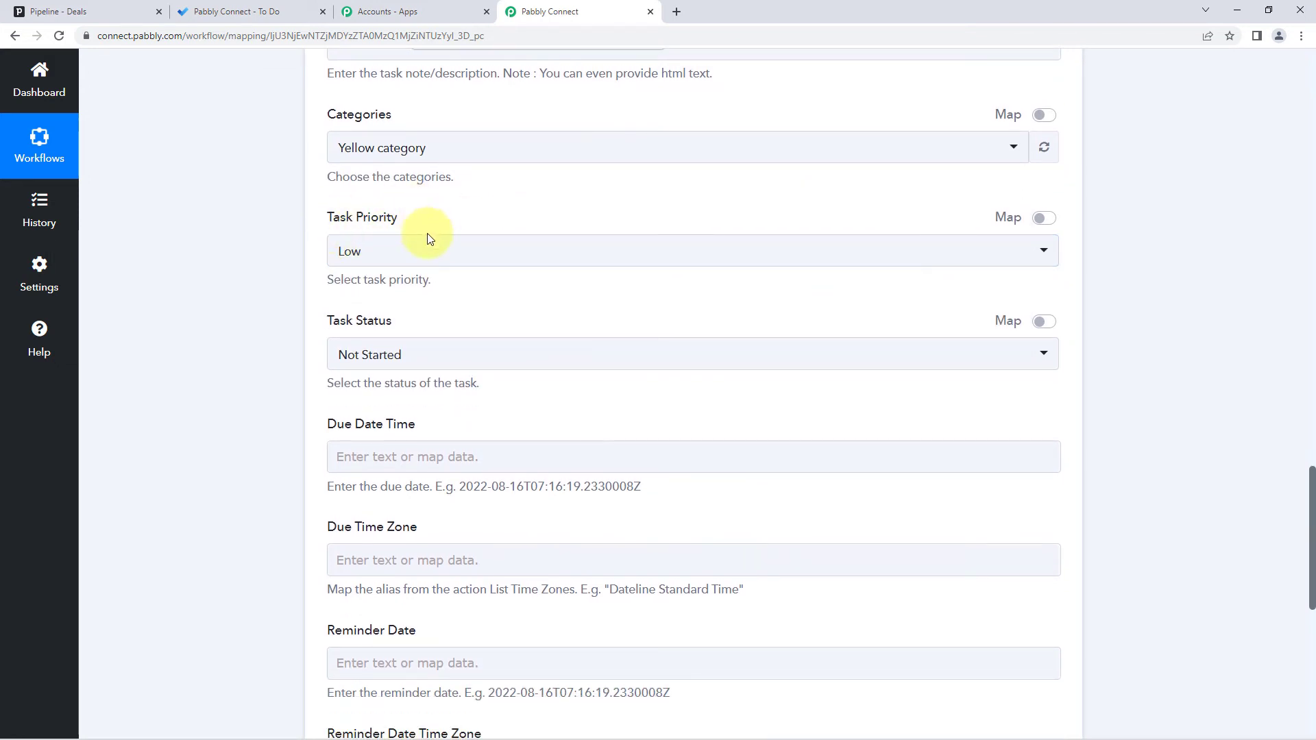
{"action": "left_click", "coordinate": [385, 255]}
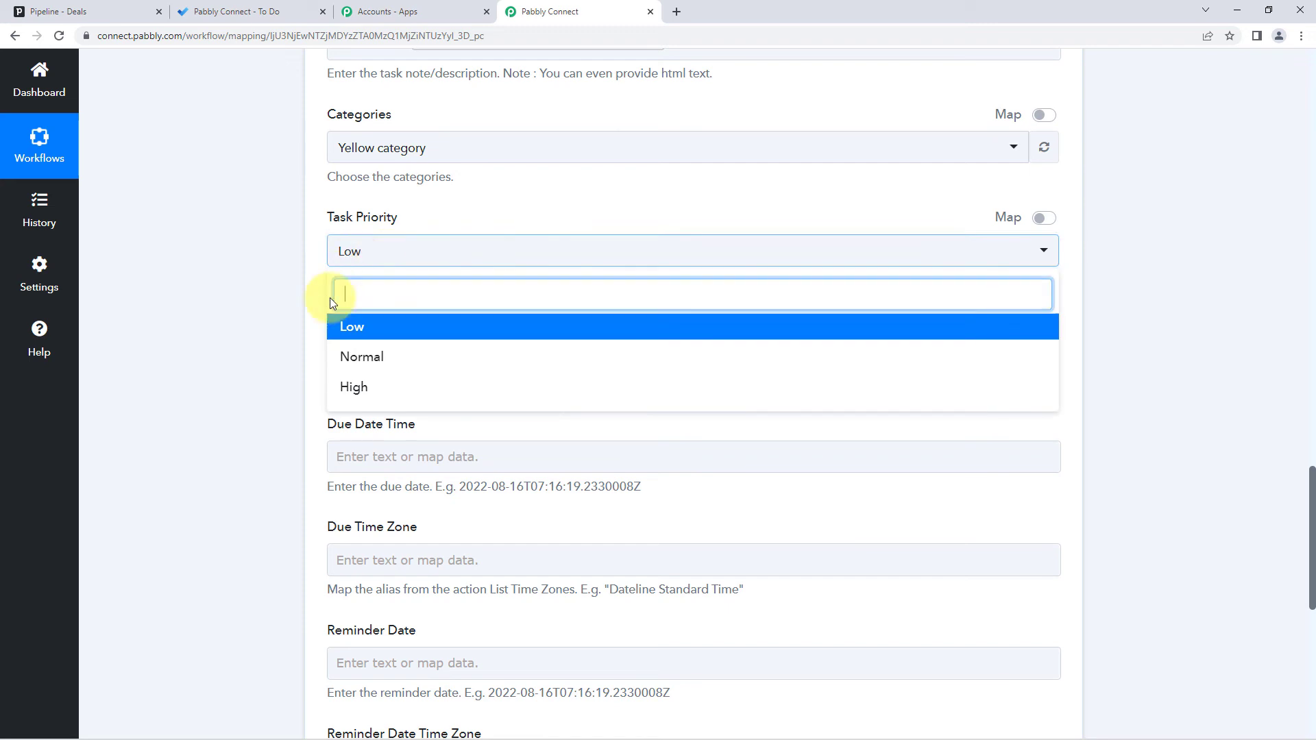
{"action": "left_click", "coordinate": [366, 358]}
{"action": "scroll", "coordinate": [288, 335], "scroll_direction": "down", "scroll_amount": 1}
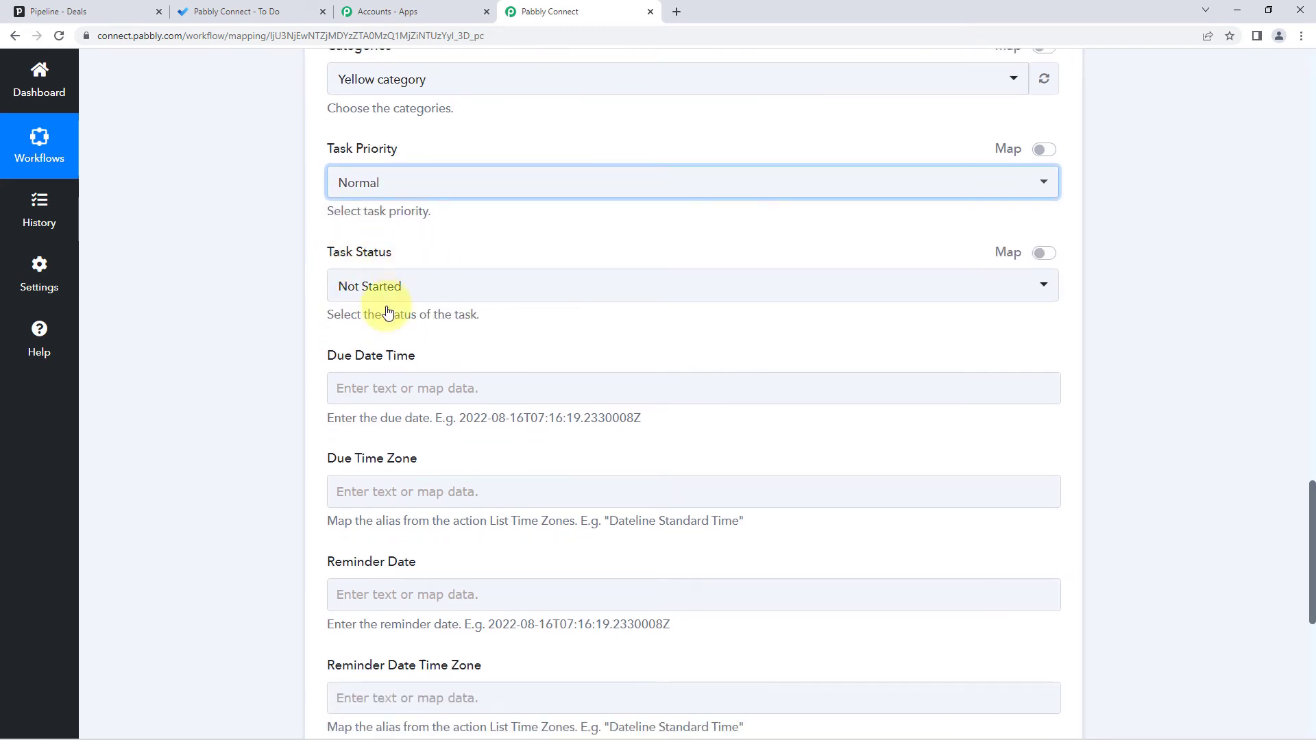
{"action": "left_click", "coordinate": [427, 287]}
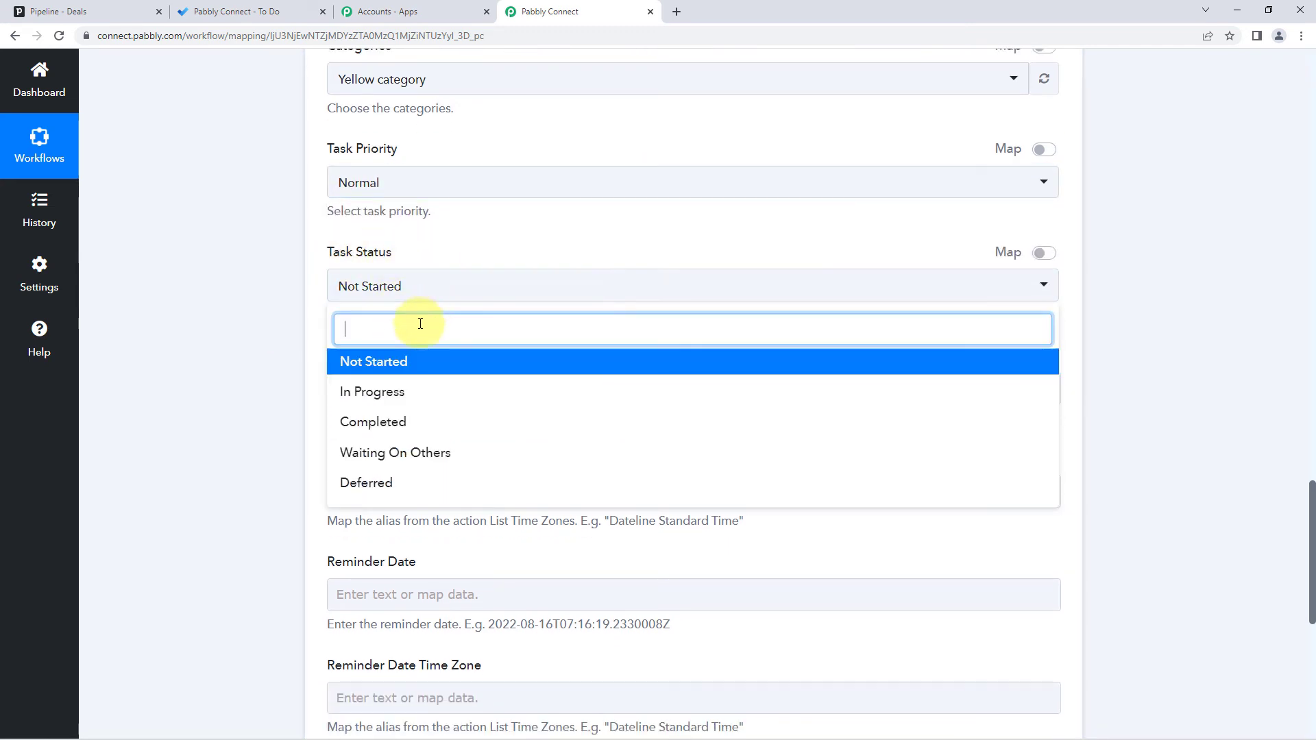
{"action": "left_click", "coordinate": [411, 395]}
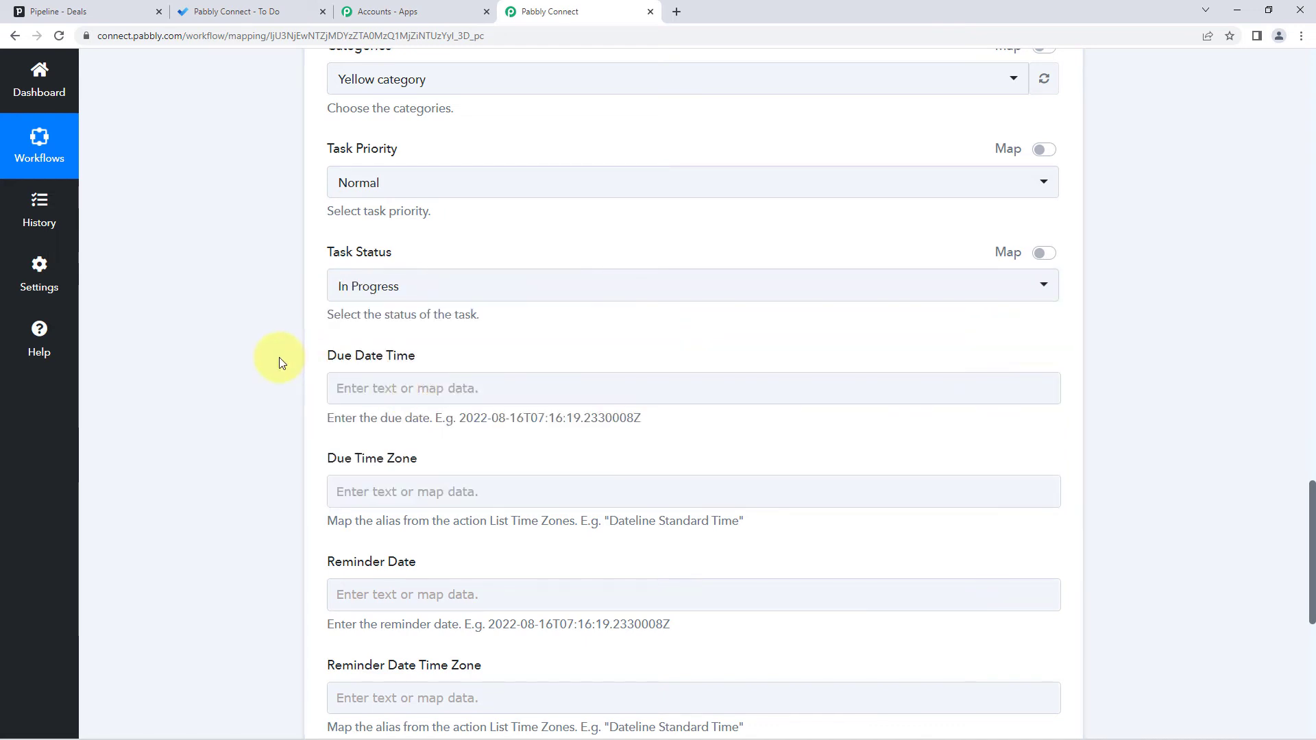
{"action": "scroll", "coordinate": [280, 360], "scroll_direction": "down", "scroll_amount": 1}
{"action": "left_click", "coordinate": [334, 320]}
{"action": "scroll", "coordinate": [329, 249], "scroll_direction": "down", "scroll_amount": 1}
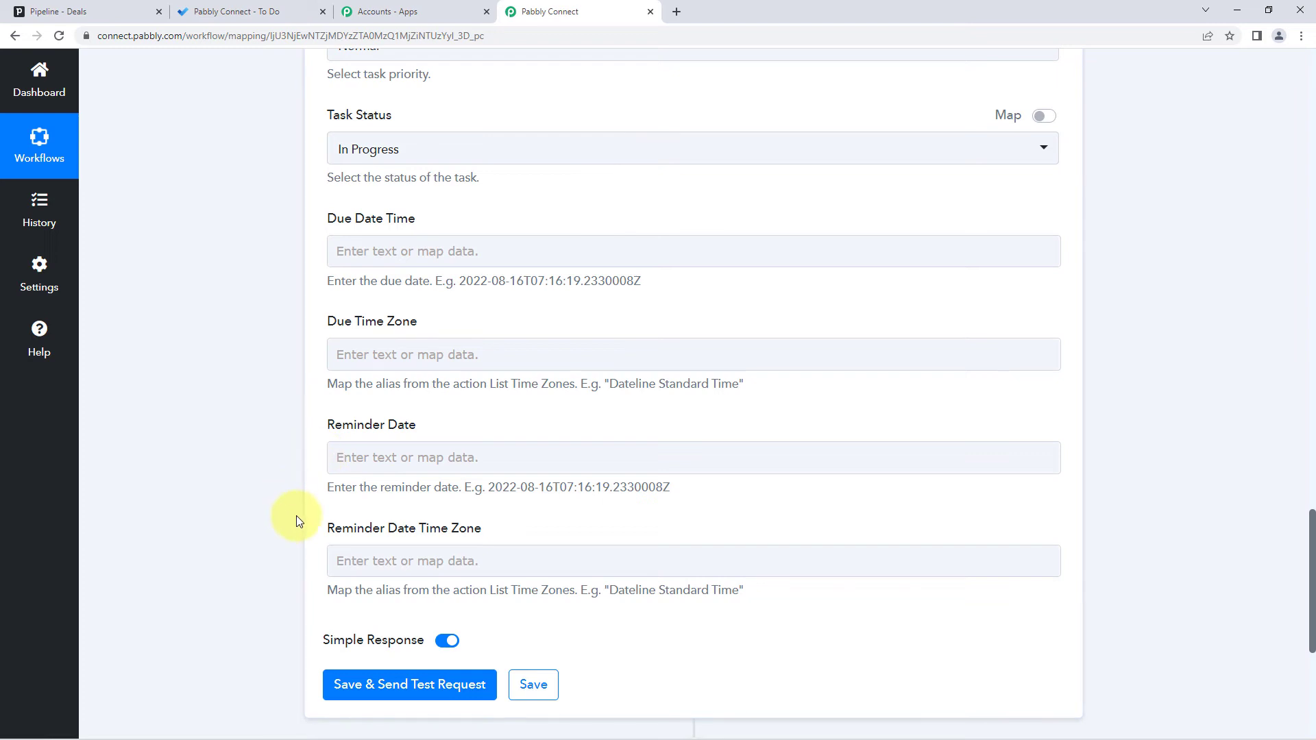
- Save and test the To Do action, review the response, then go to Microsoft To Do
{"action": "scroll", "coordinate": [296, 515], "scroll_direction": "down", "scroll_amount": 5}
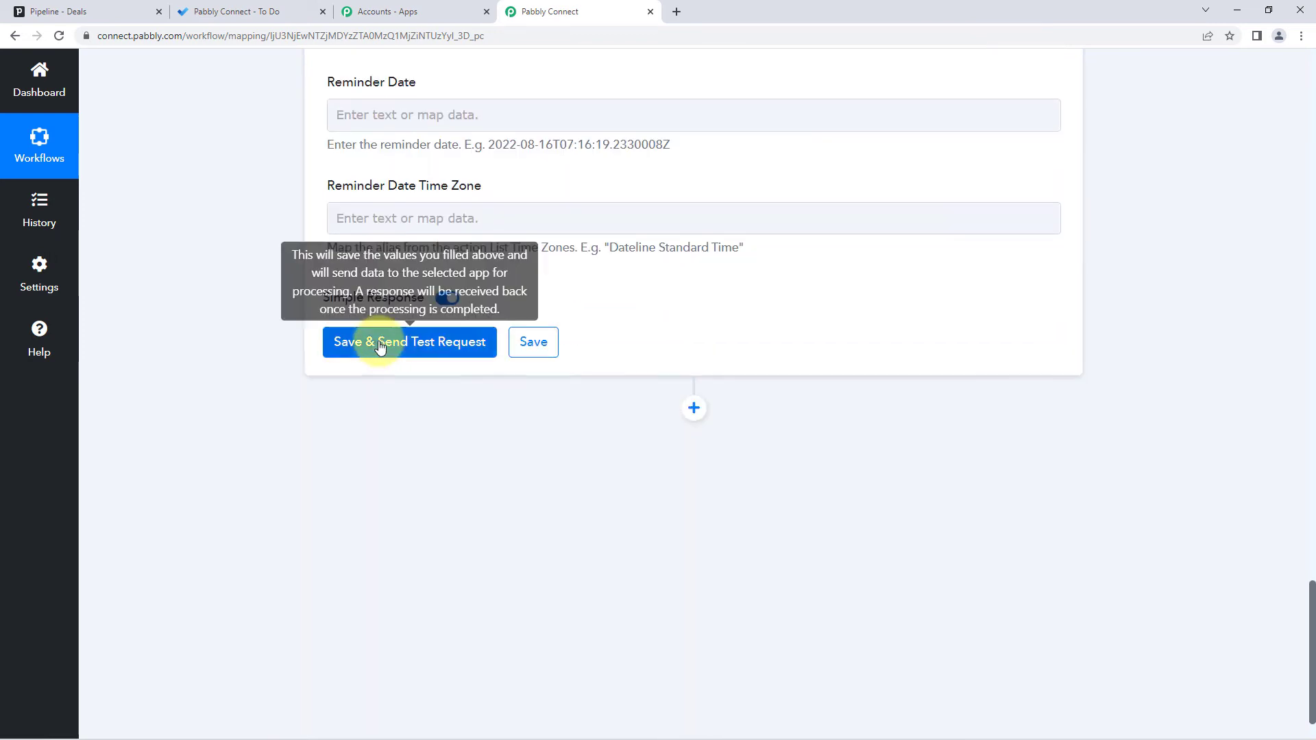
{"action": "left_click", "coordinate": [381, 345]}
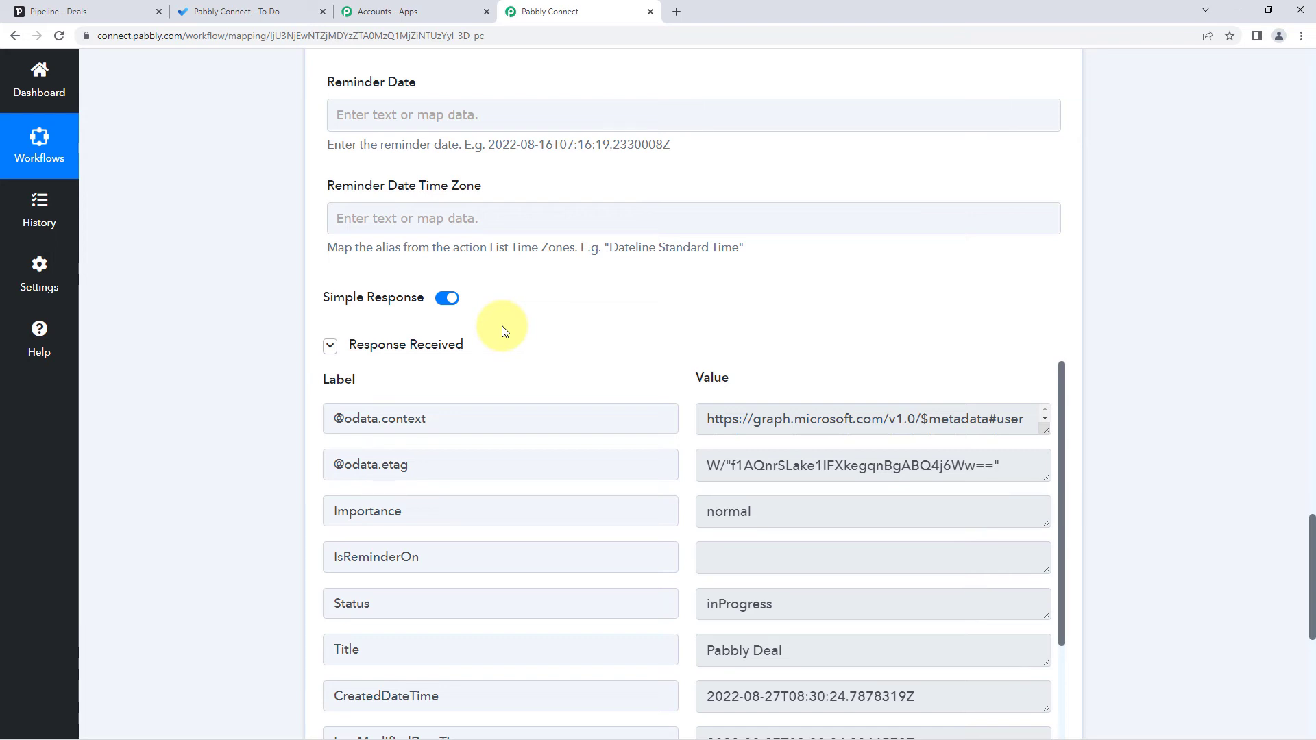
{"action": "scroll", "coordinate": [504, 331], "scroll_direction": "down", "scroll_amount": 1}
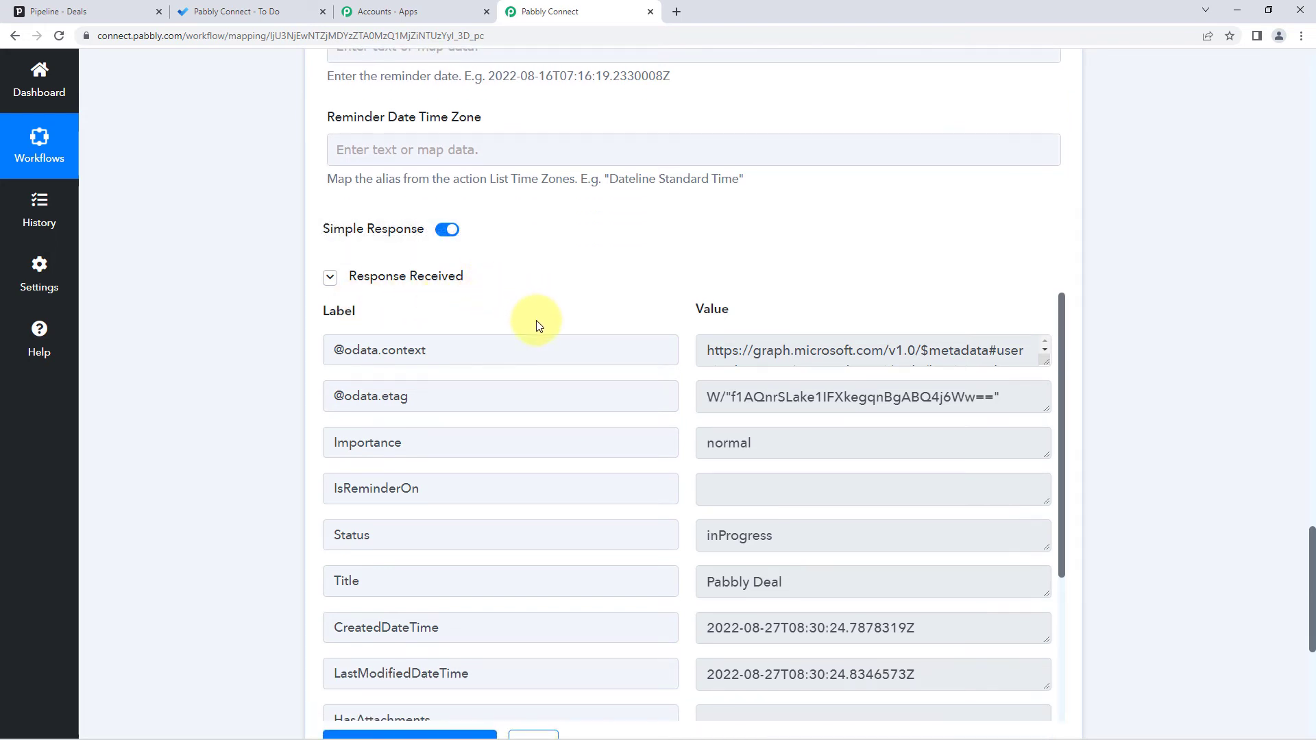
{"action": "scroll", "coordinate": [672, 346], "scroll_direction": "down", "scroll_amount": 2}
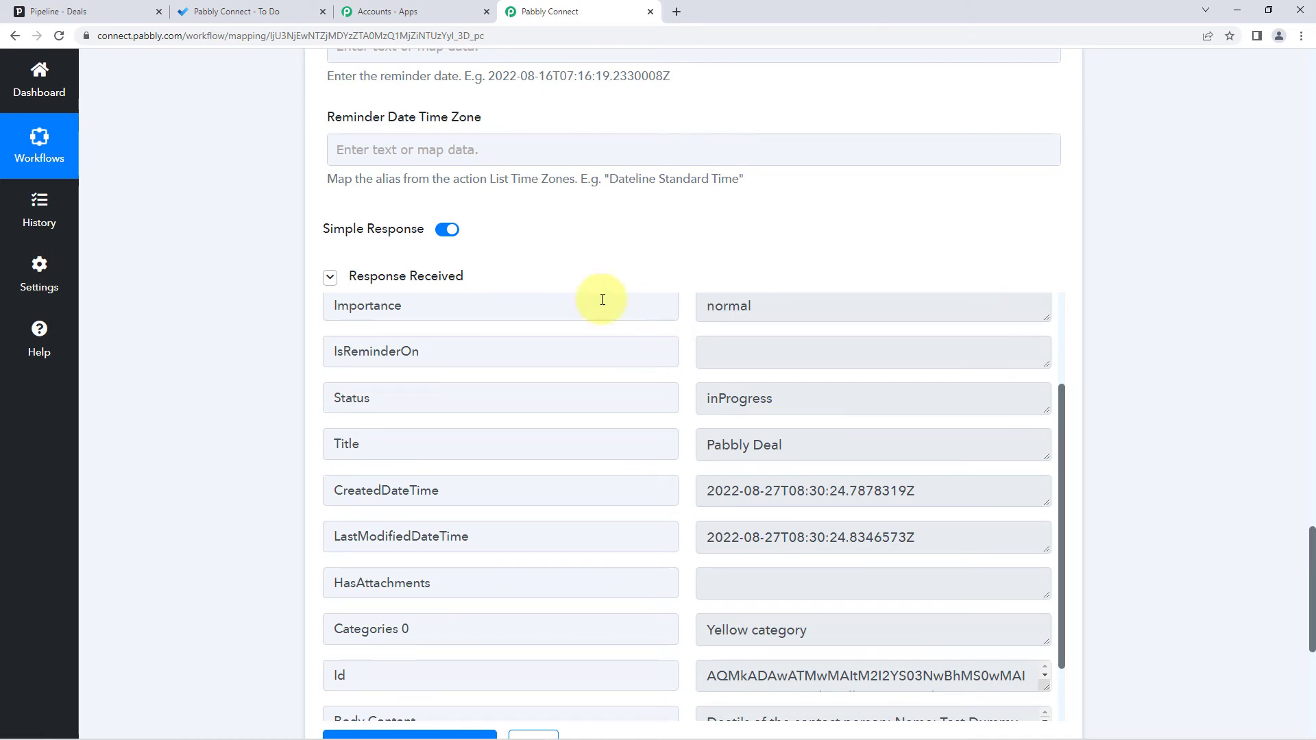
{"action": "scroll", "coordinate": [278, 295], "scroll_direction": "up", "scroll_amount": 15}
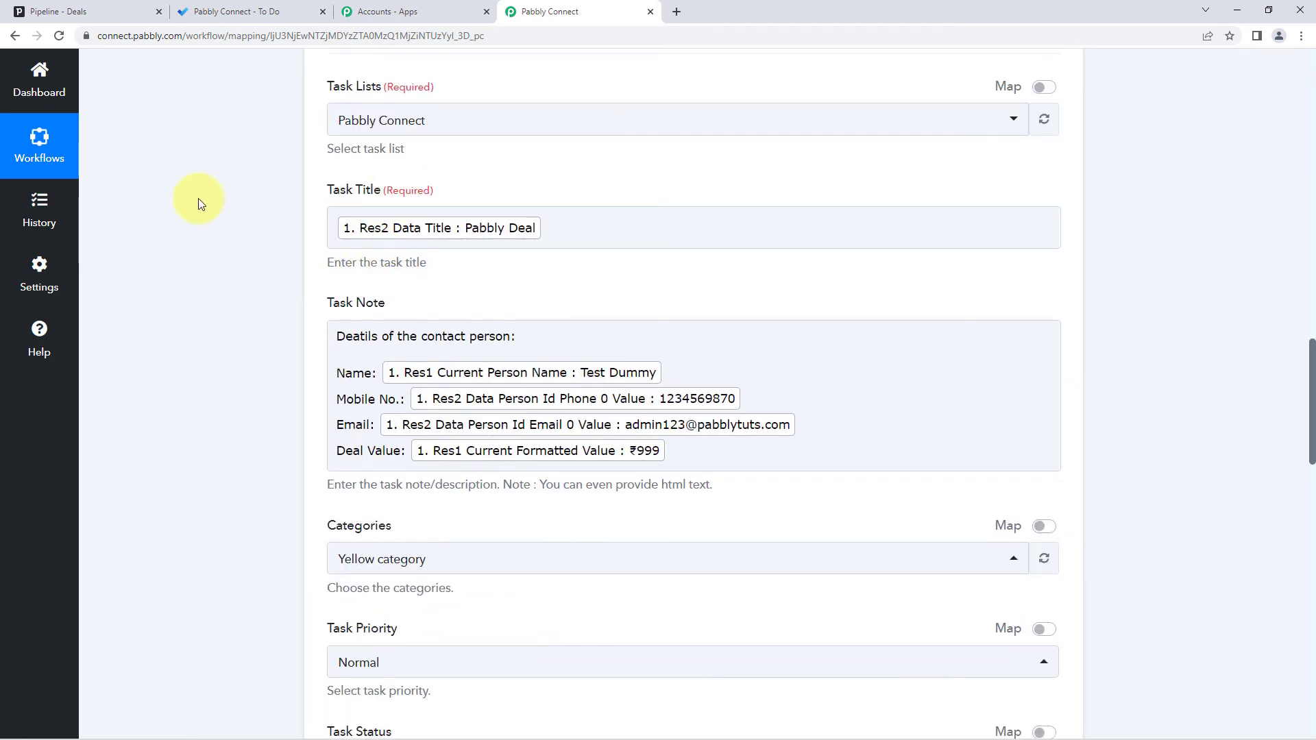
{"action": "left_click", "coordinate": [105, 8]}
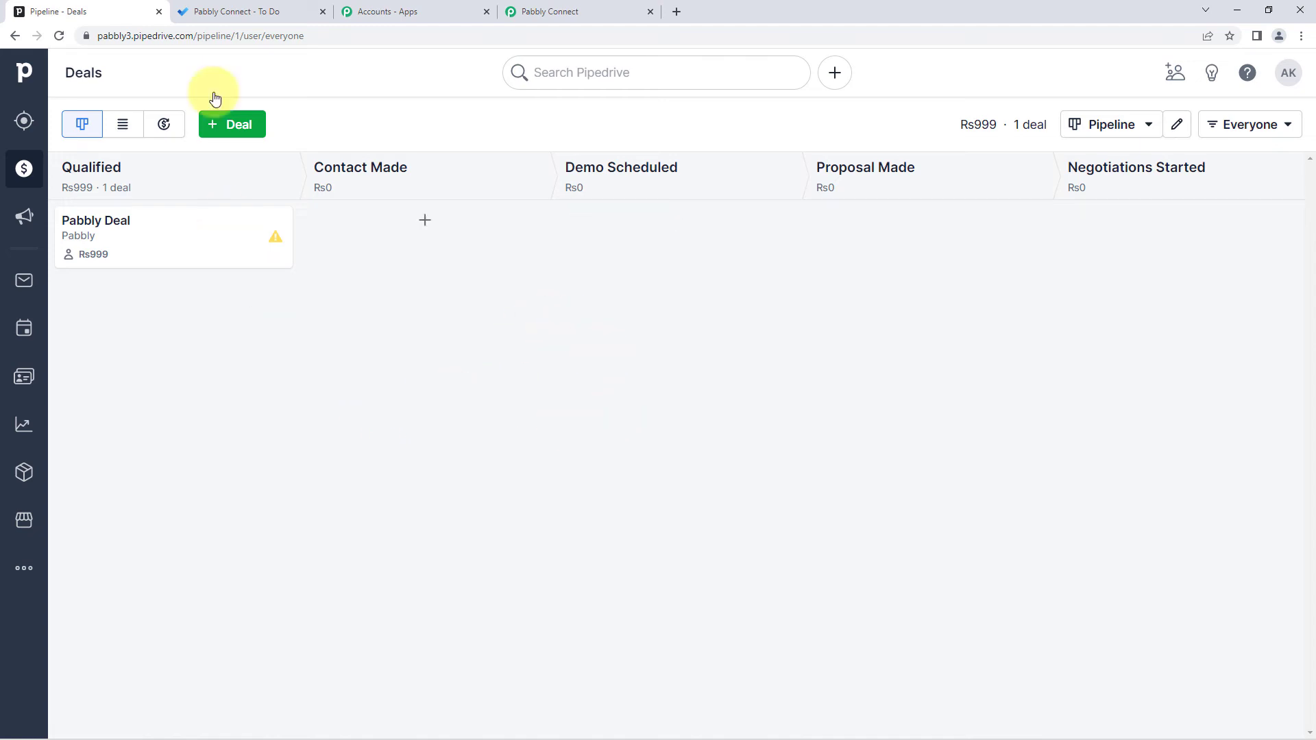
{"action": "left_click", "coordinate": [263, 11]}
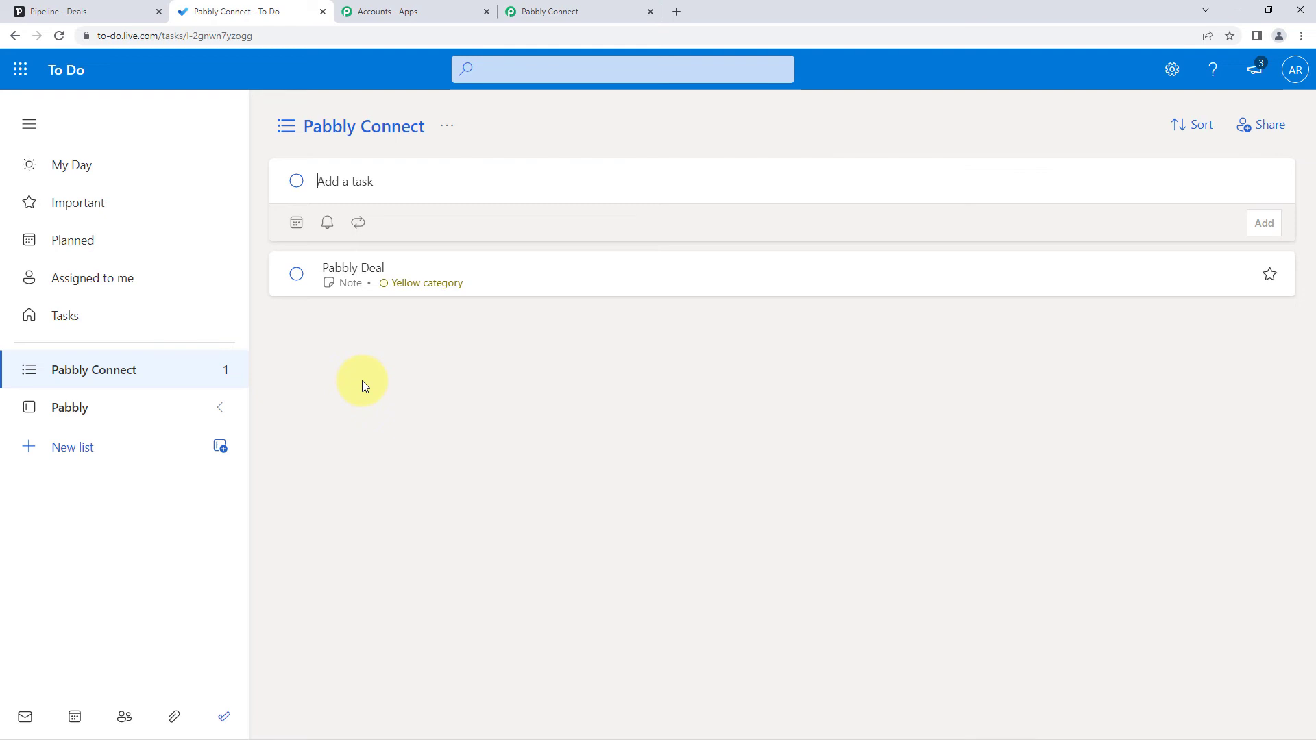
- Open the Pabbly Deal task to view its Yellow category and contact-details note
{"action": "left_click", "coordinate": [413, 273]}
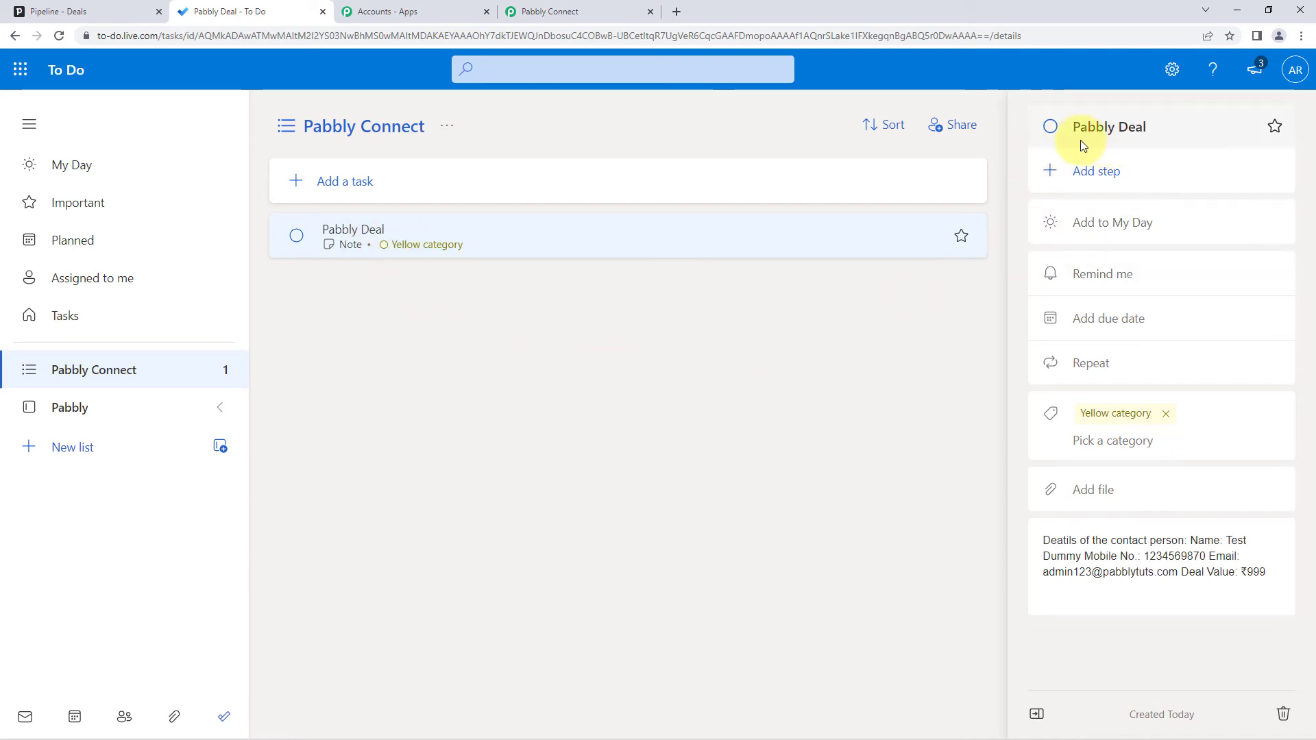
{"action": "left_click", "coordinate": [58, 12]}
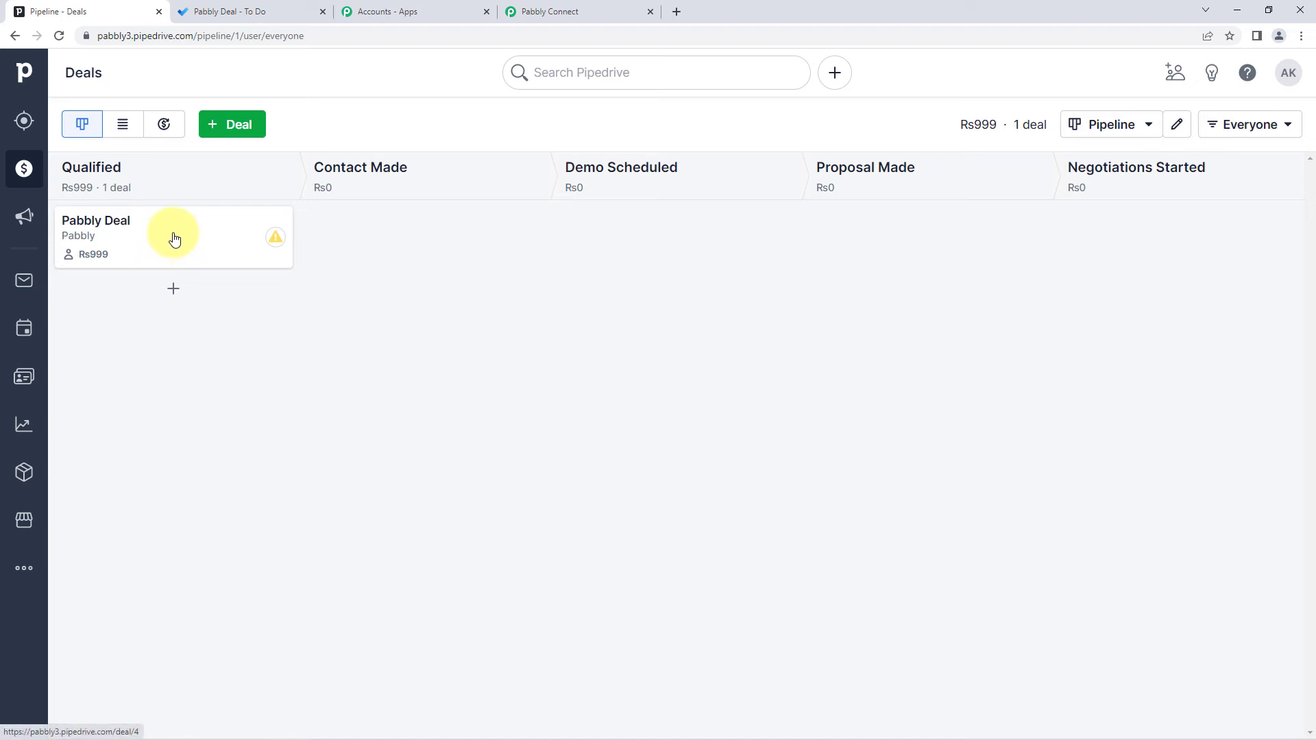
{"action": "left_click", "coordinate": [241, 10]}
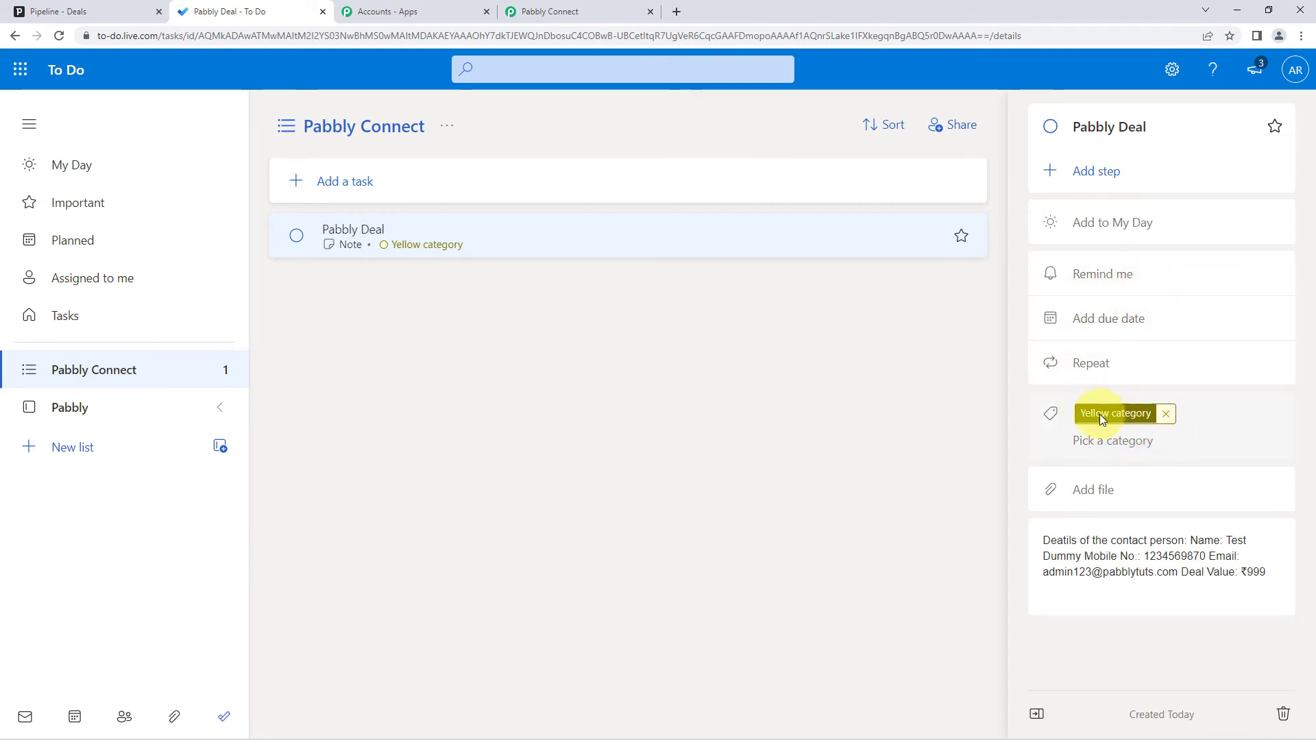
- Put Name, Mobile No., Email and Deal Value each on its own line in the note
{"action": "left_click", "coordinate": [1113, 561]}
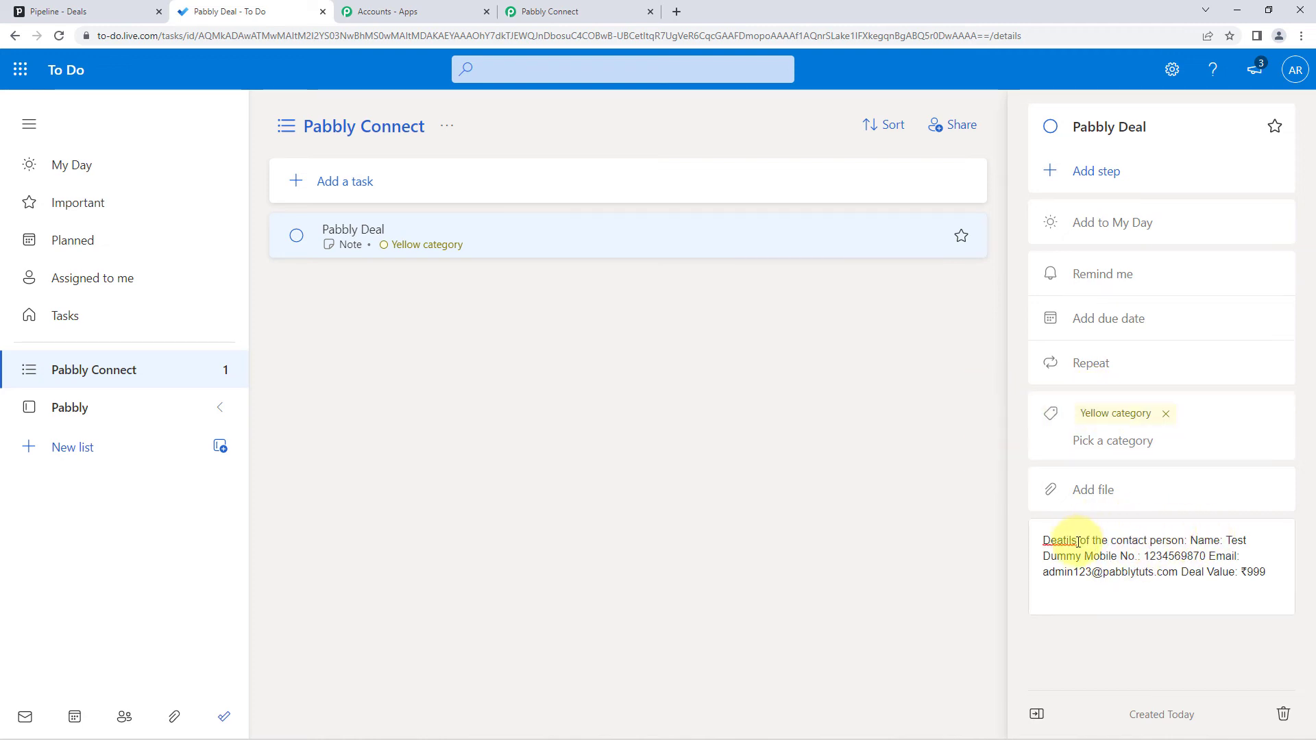
{"action": "left_click", "coordinate": [1191, 540]}
{"action": "key", "text": "Return"}
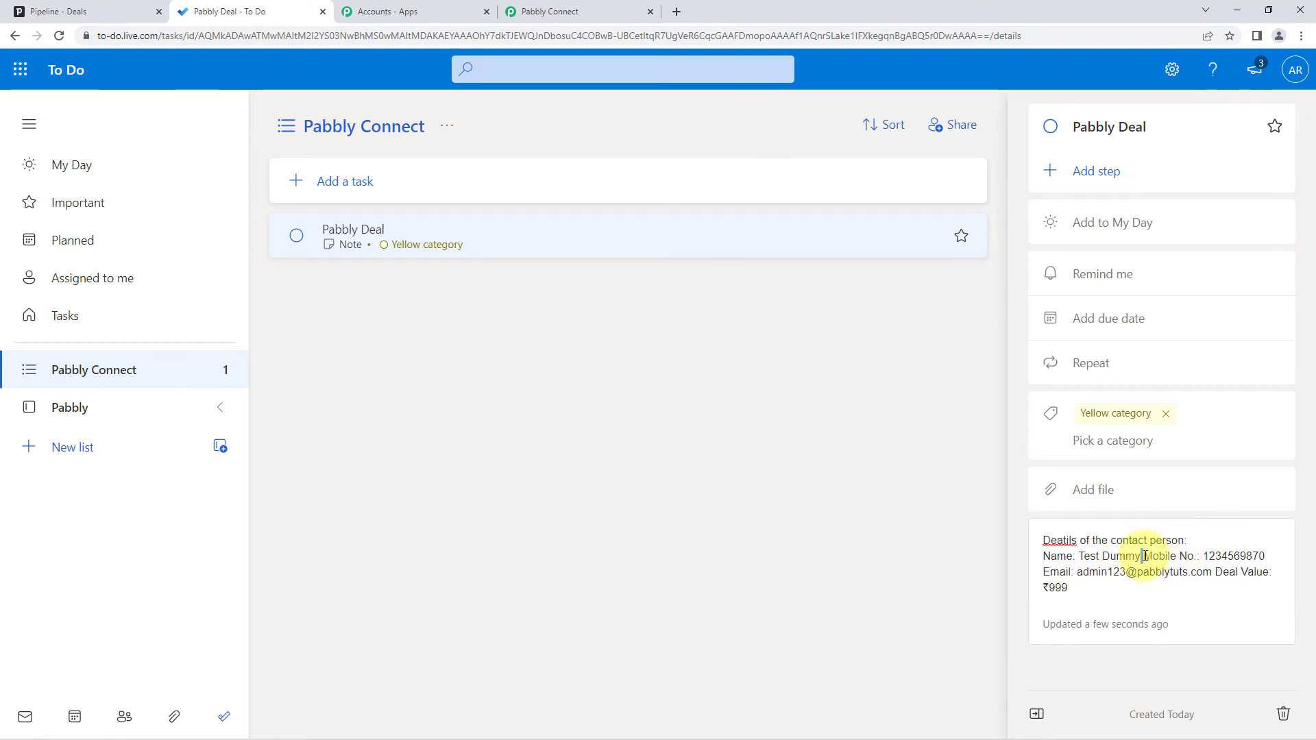
{"action": "left_click", "coordinate": [1144, 555]}
{"action": "key", "text": "Return"}
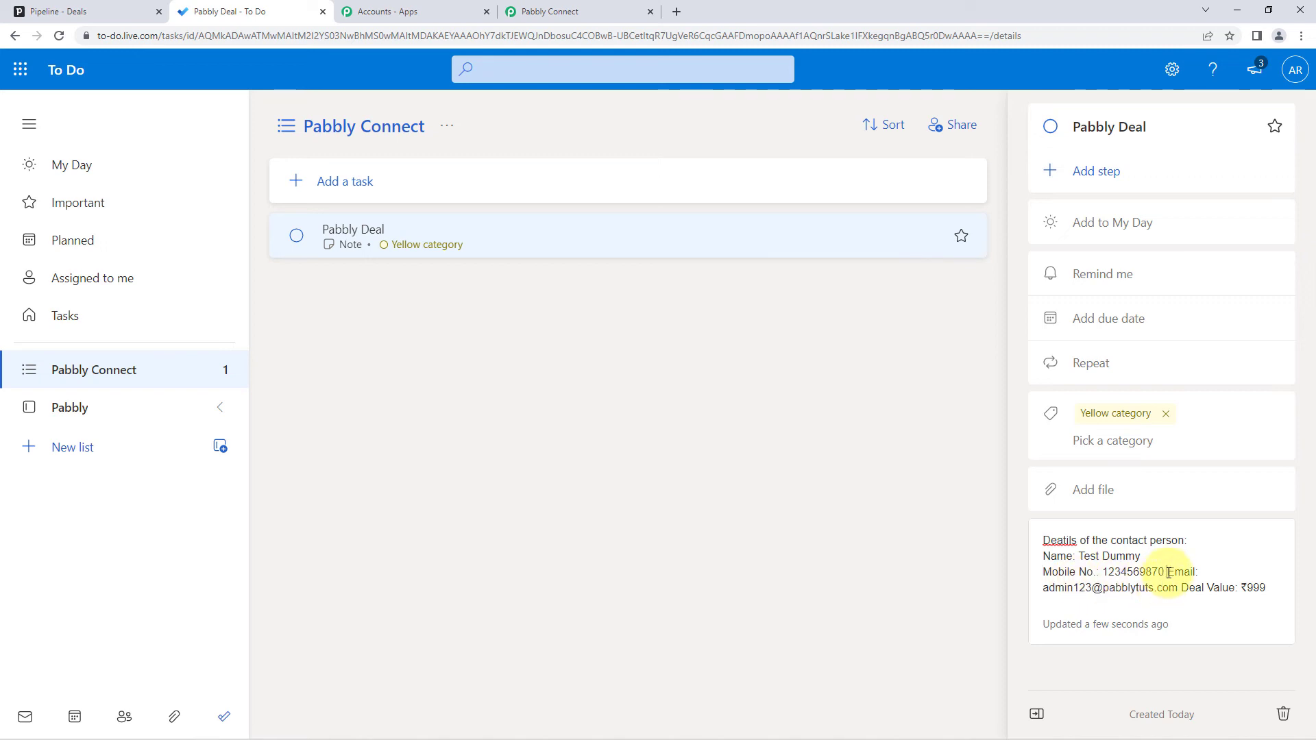
{"action": "left_click", "coordinate": [1168, 573]}
{"action": "key", "text": "Return"}
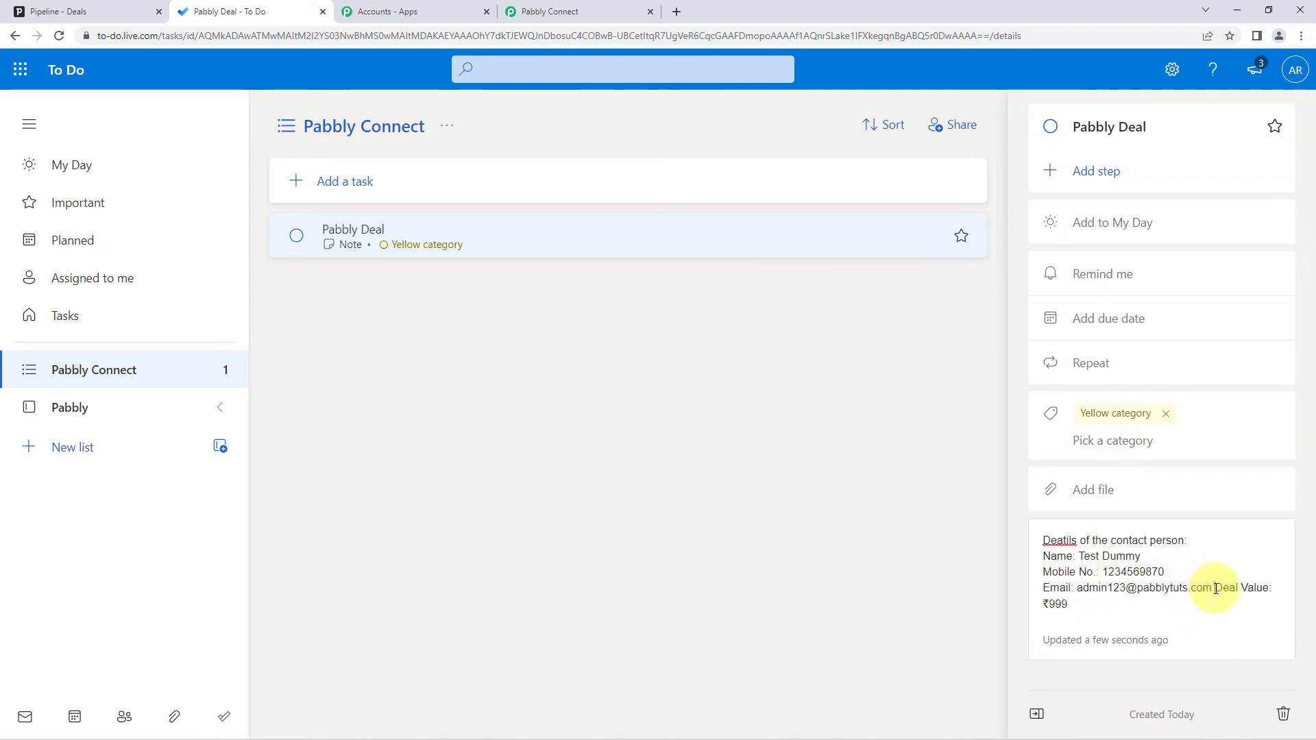
{"action": "left_click", "coordinate": [1214, 588]}
{"action": "key", "text": "Return"}
{"action": "left_click", "coordinate": [914, 559]}
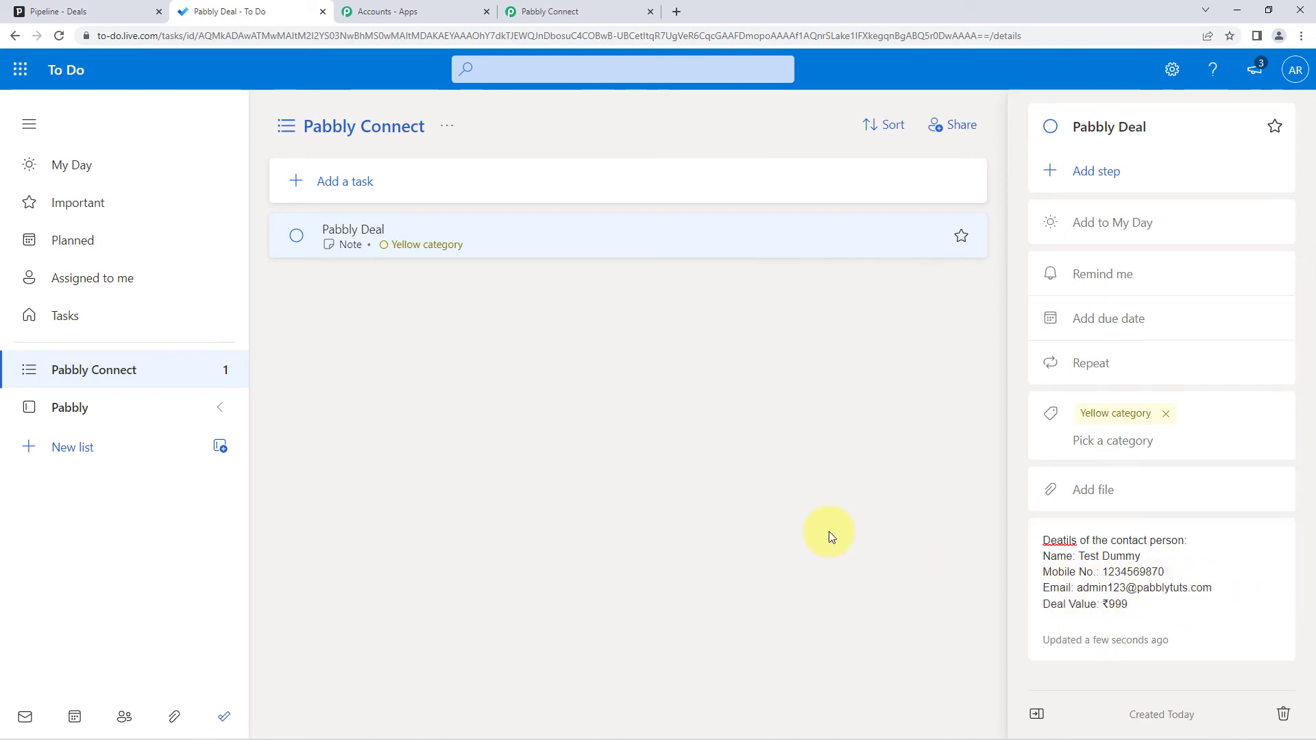
- Correct 'Deatils' to 'Details' and return to the Pipedrive deals board
{"action": "right_click", "coordinate": [1059, 539]}
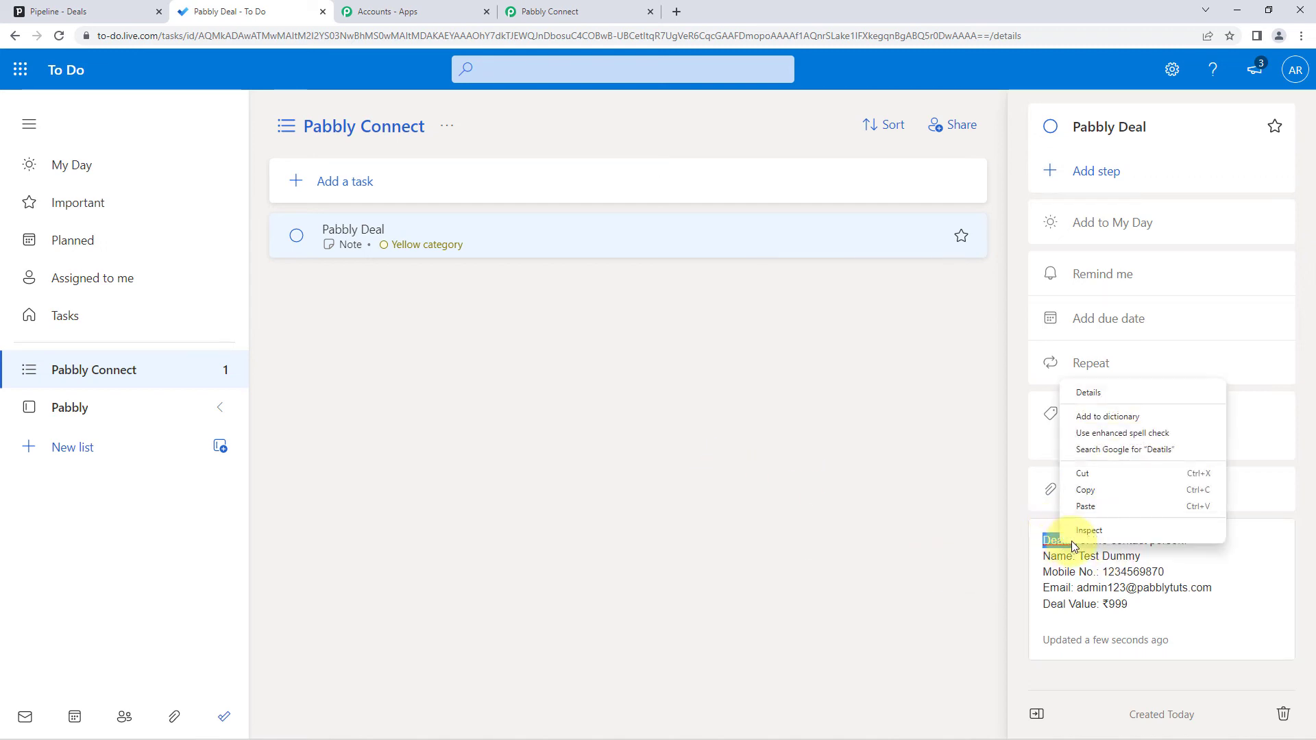
{"action": "left_click", "coordinate": [1088, 385]}
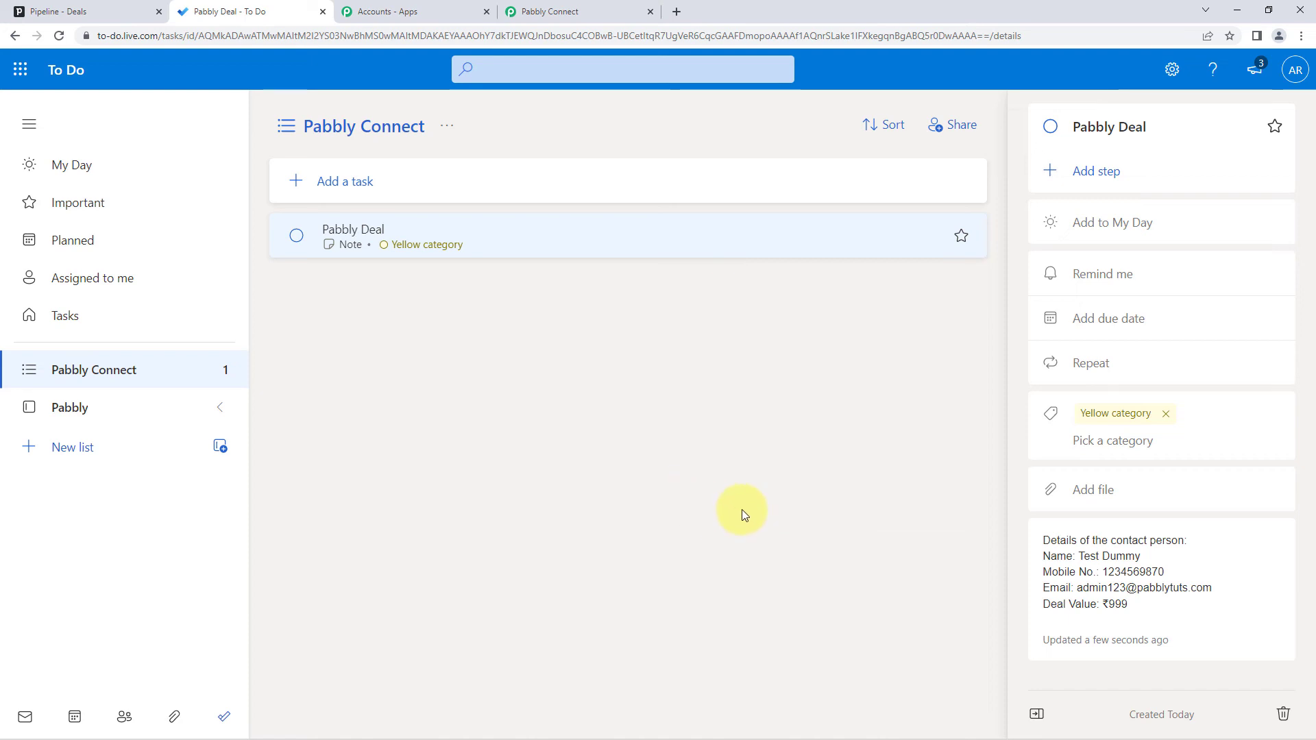
{"action": "left_click", "coordinate": [61, 11]}
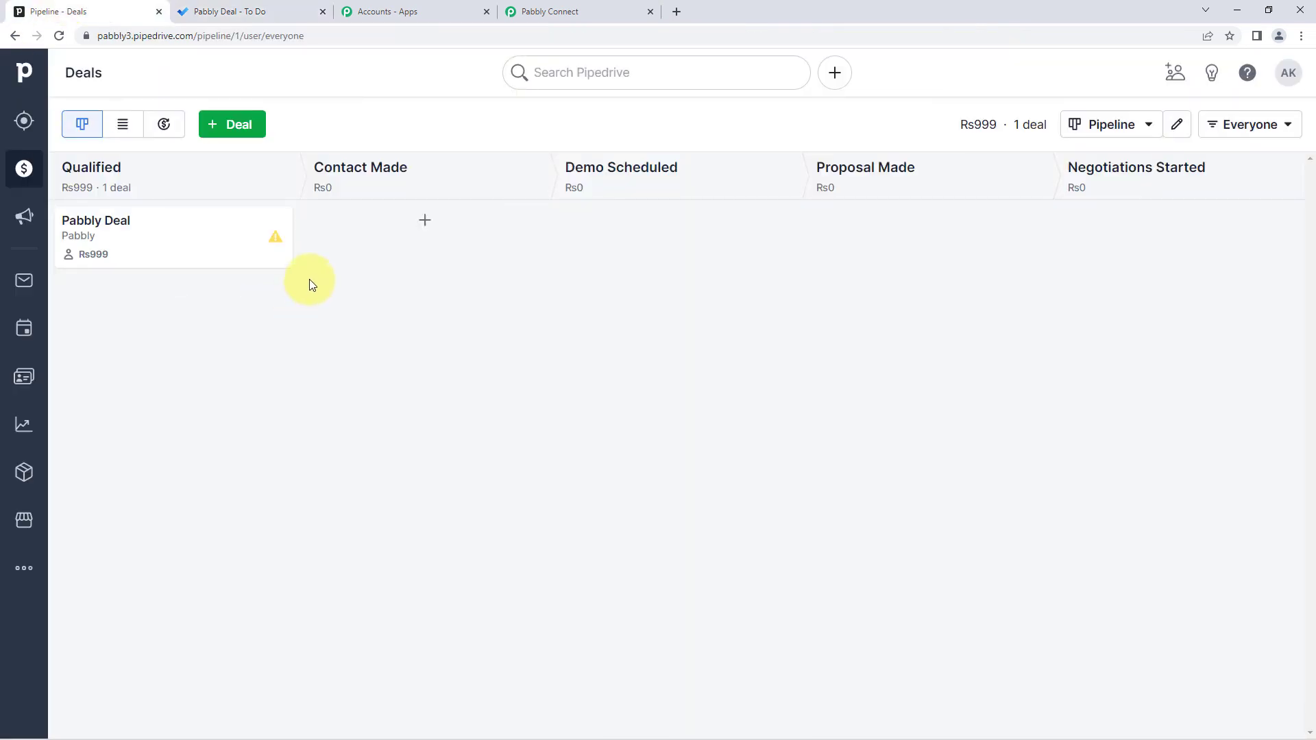
{"action": "left_click", "coordinate": [260, 10]}
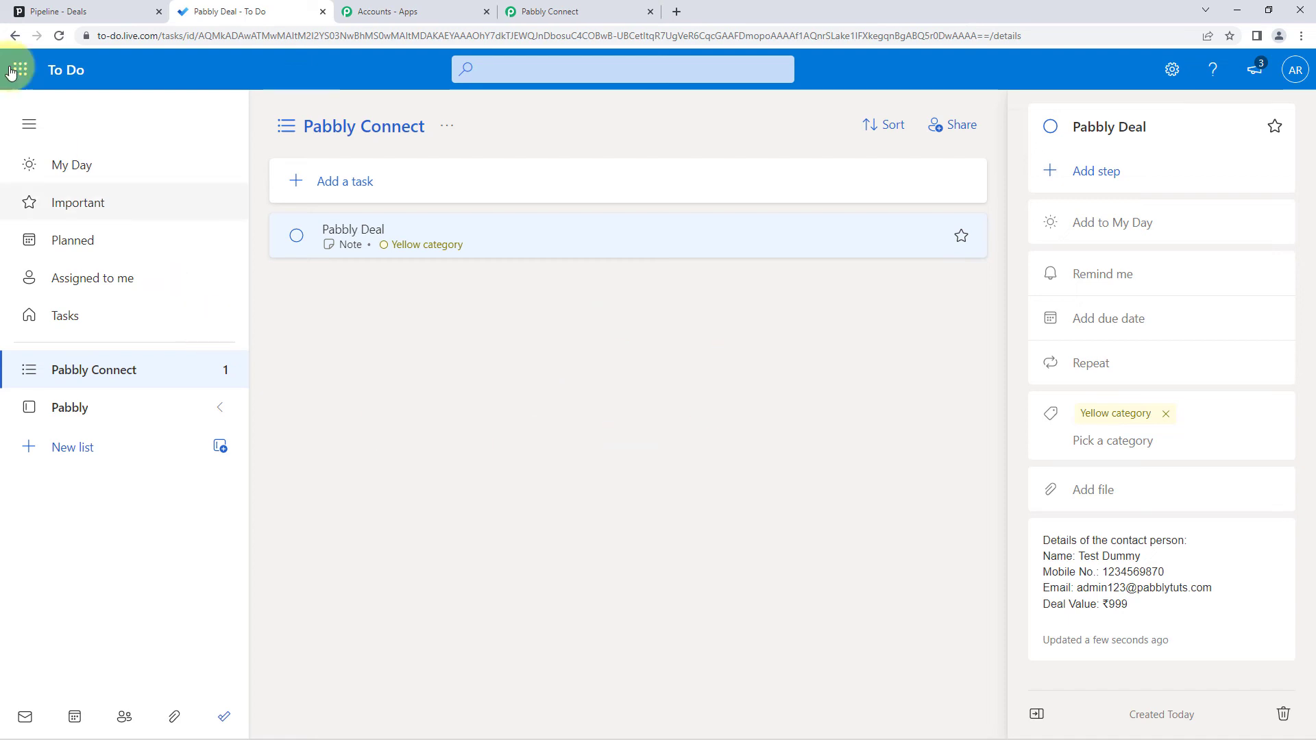
{"action": "left_click", "coordinate": [62, 10]}
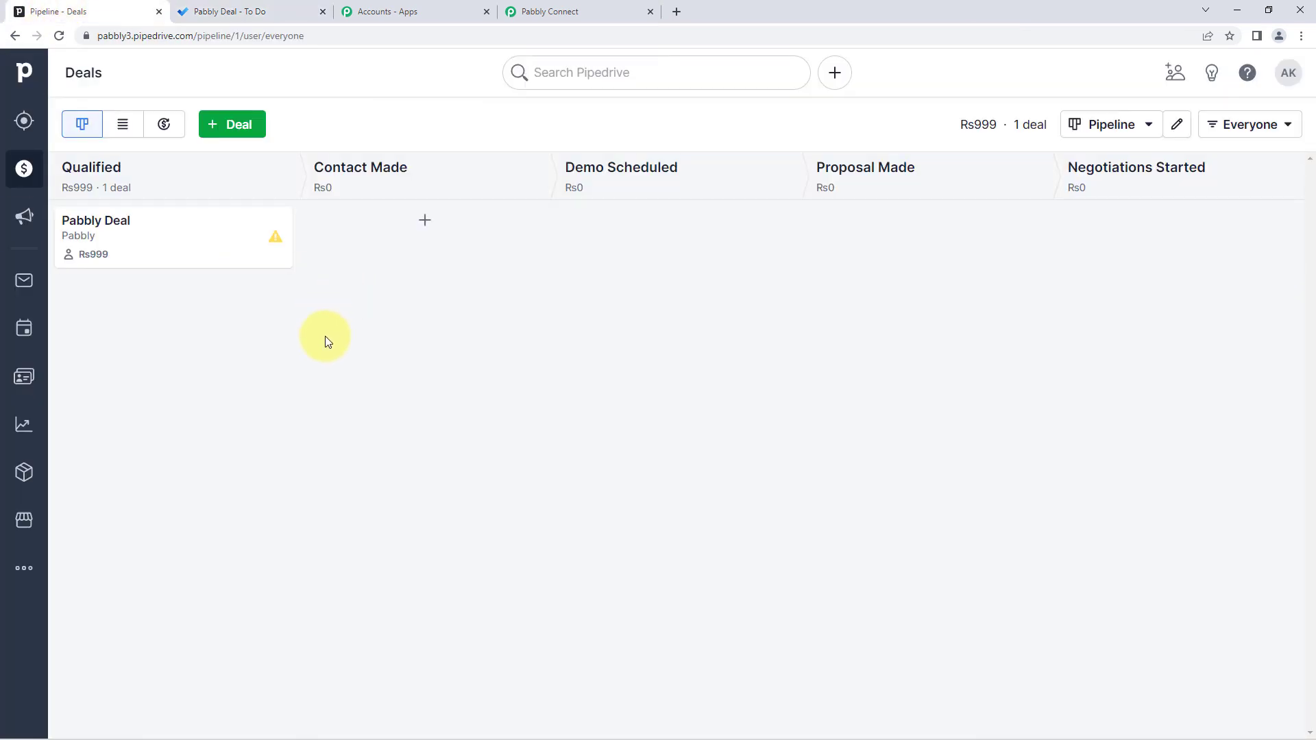
- Start a deal for a contact at new organization PabCon, value 1111, Contact Made, closing 08/30/2022
{"action": "left_click", "coordinate": [253, 127]}
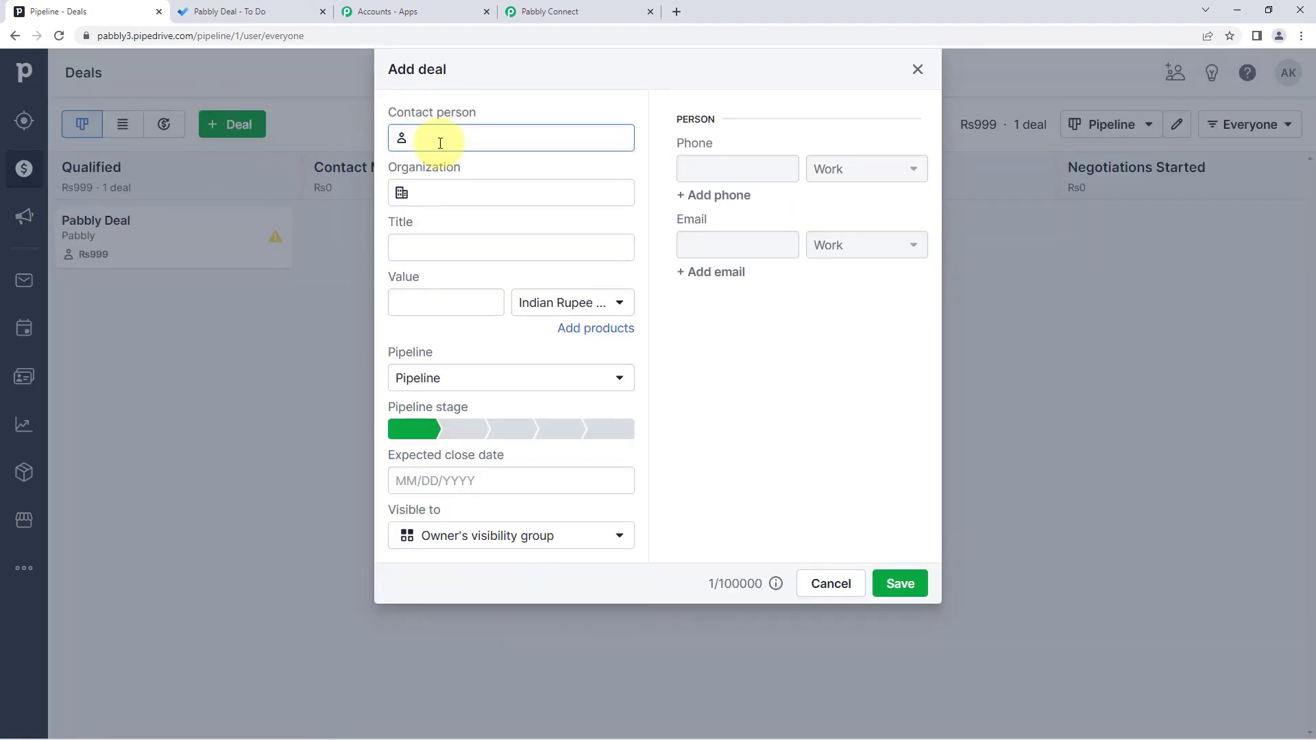
{"action": "type", "text": "Dummy name"}
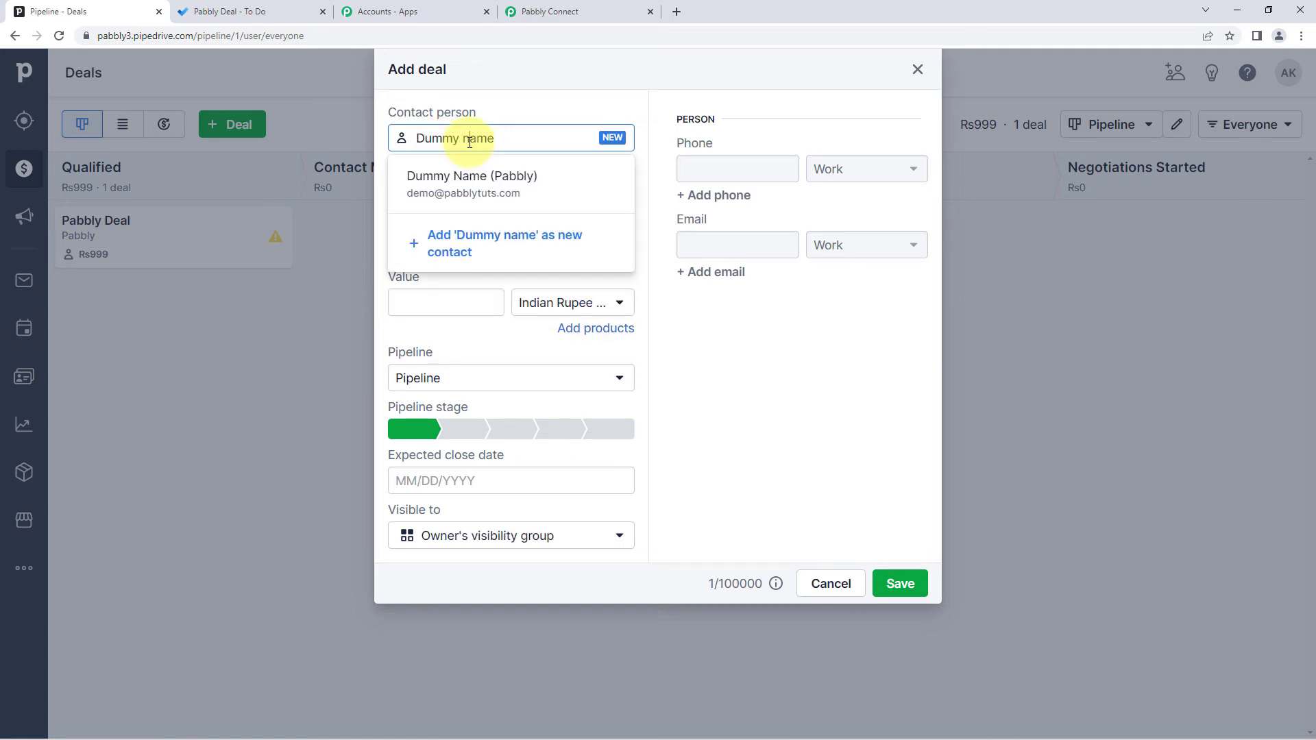
{"action": "left_click", "coordinate": [469, 142]}
{"action": "key", "text": "BackSpace"}
{"action": "type", "text": "N"}
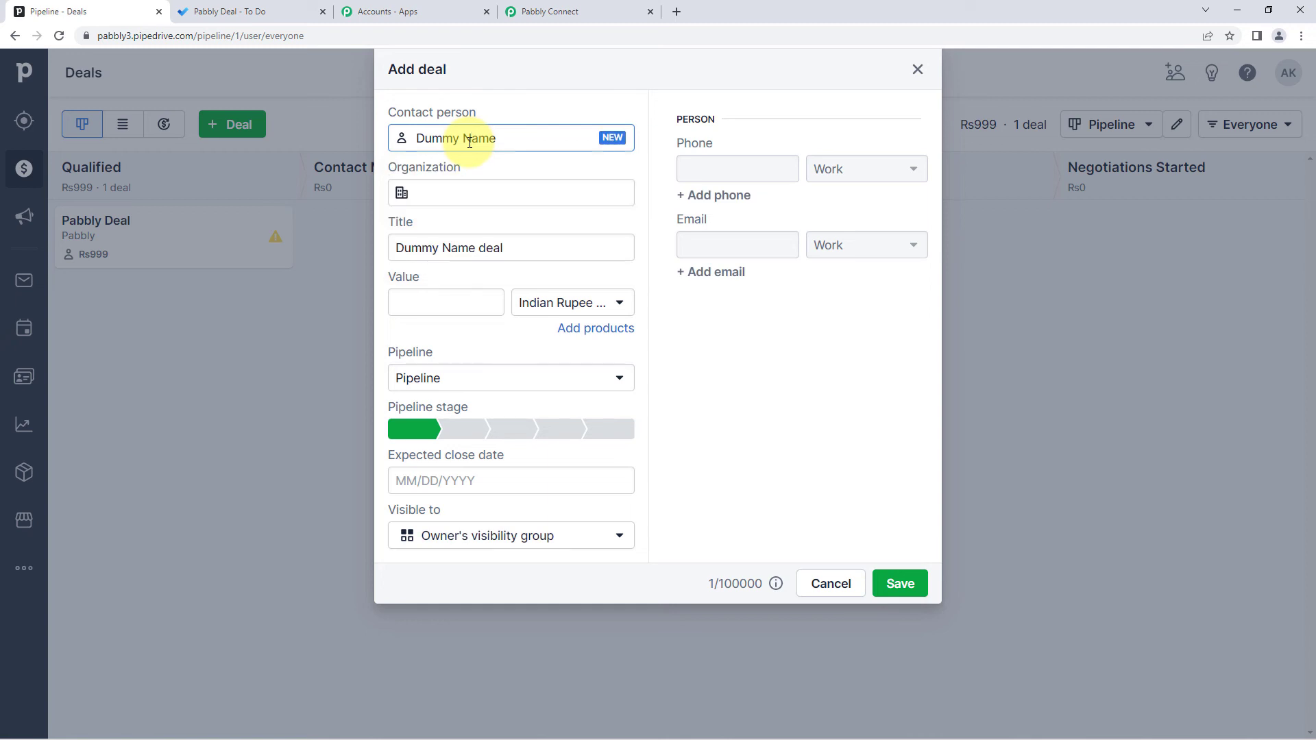
{"action": "left_click", "coordinate": [490, 188]}
{"action": "type", "text": "Pab"}
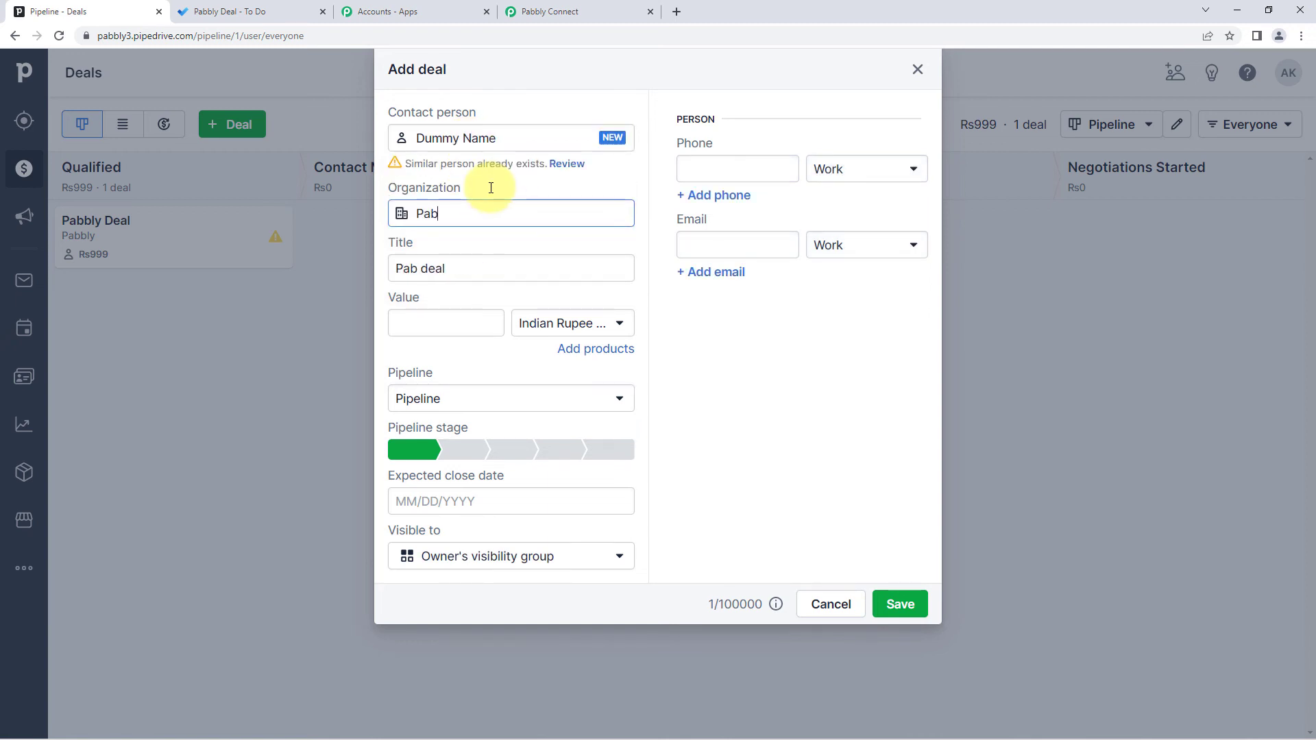
{"action": "type", "text": "Con"}
{"action": "left_click", "coordinate": [473, 302]}
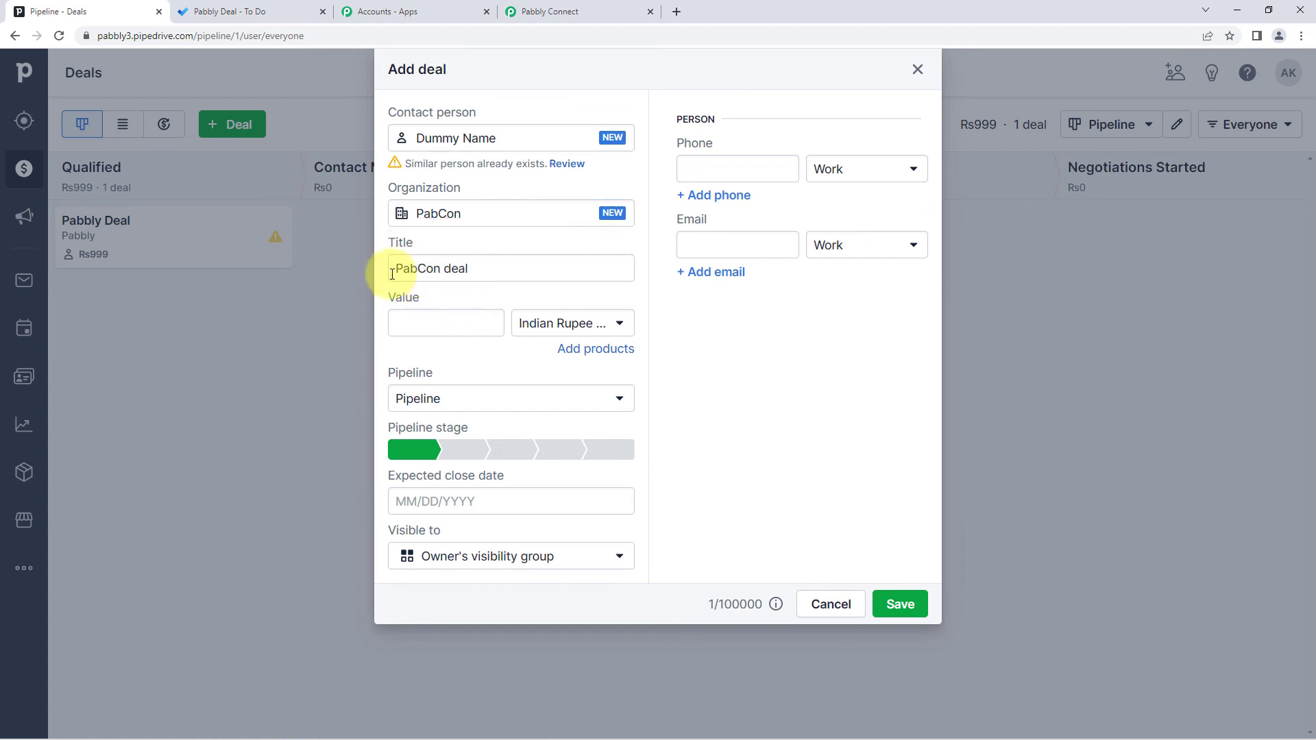
{"action": "left_click", "coordinate": [447, 328]}
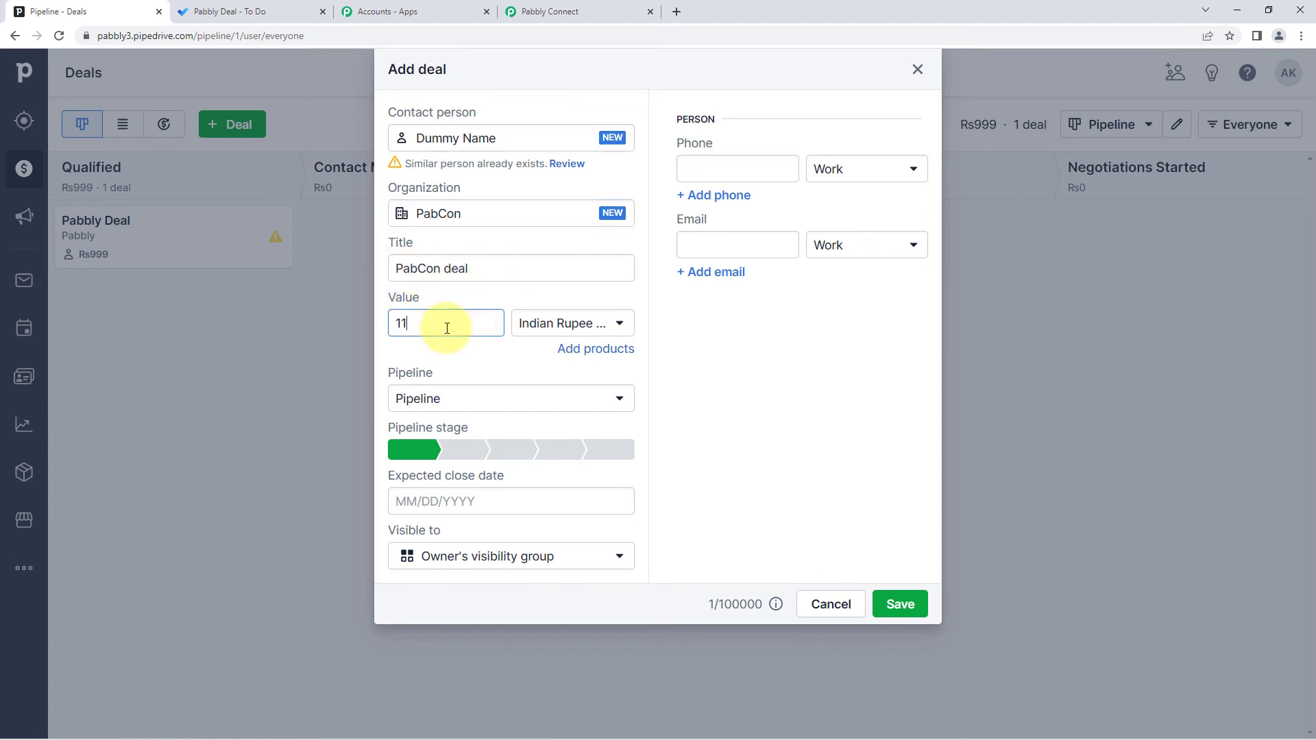
{"action": "left_click", "coordinate": [451, 369]}
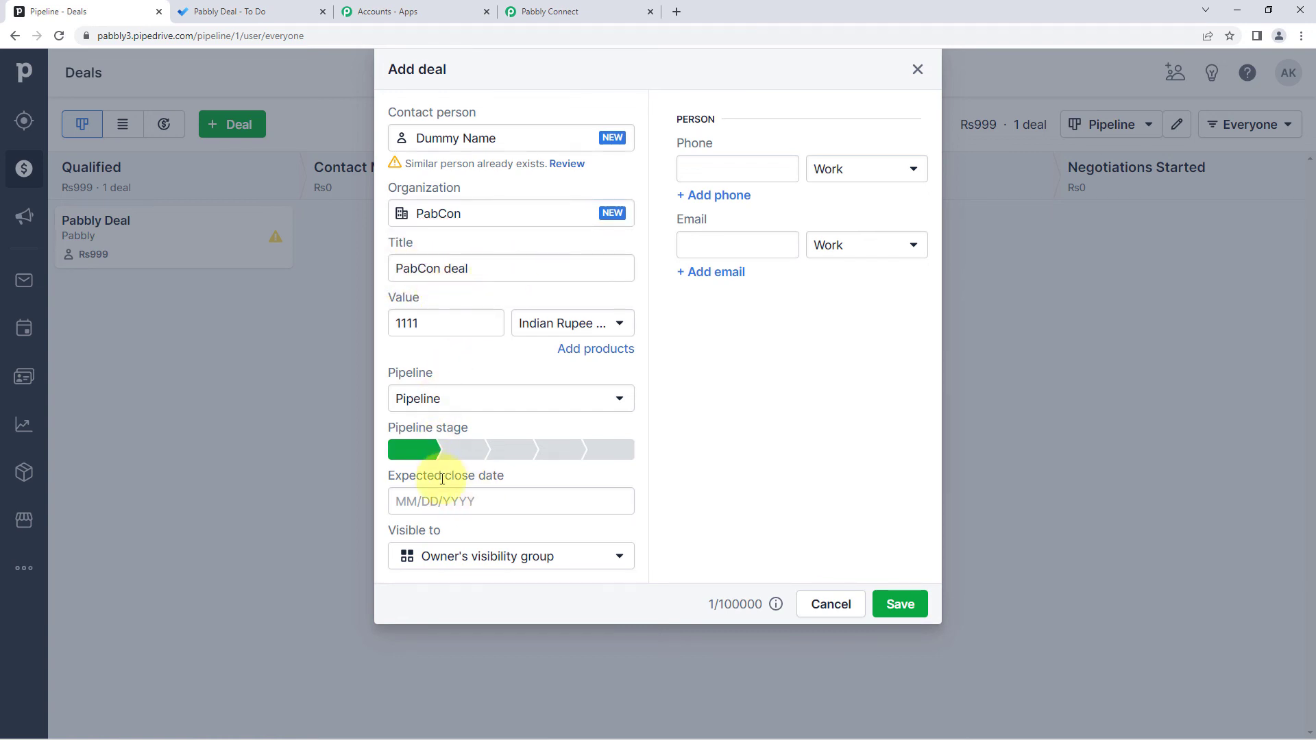
{"action": "left_click", "coordinate": [449, 458]}
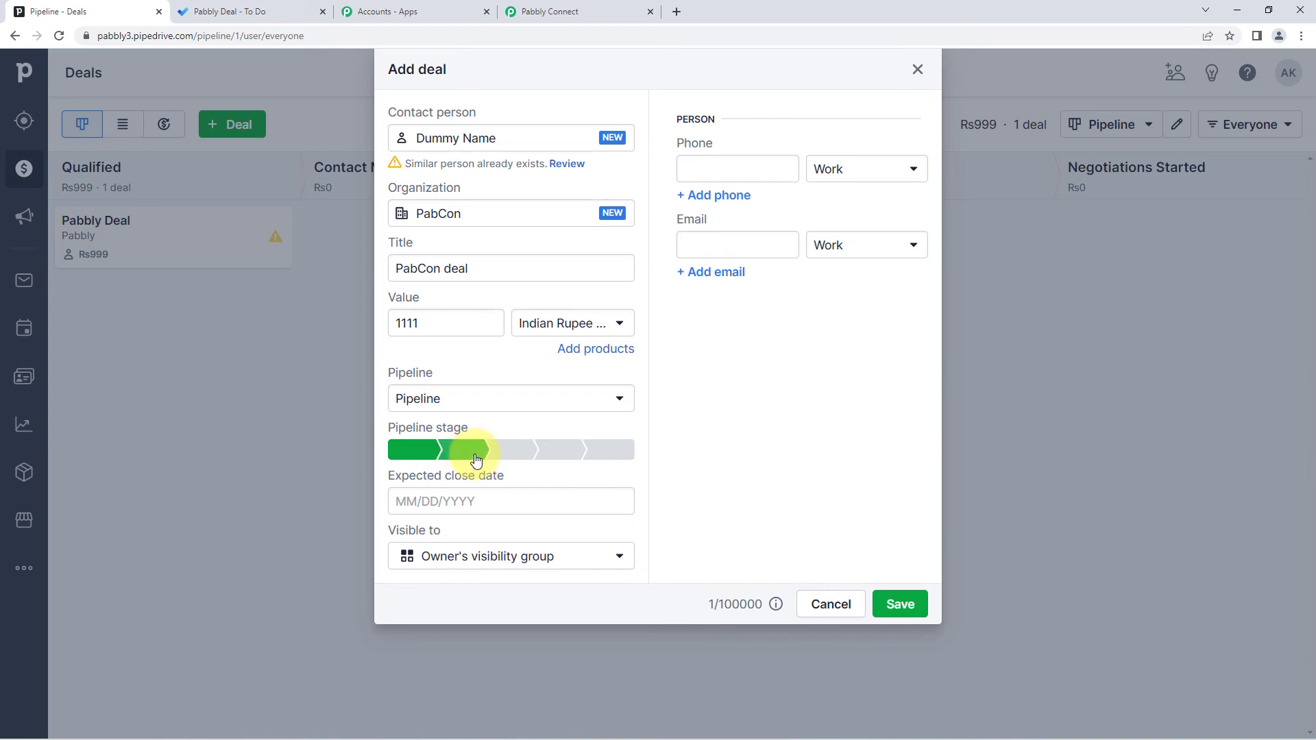
{"action": "left_click", "coordinate": [445, 504]}
{"action": "left_click", "coordinate": [461, 706]}
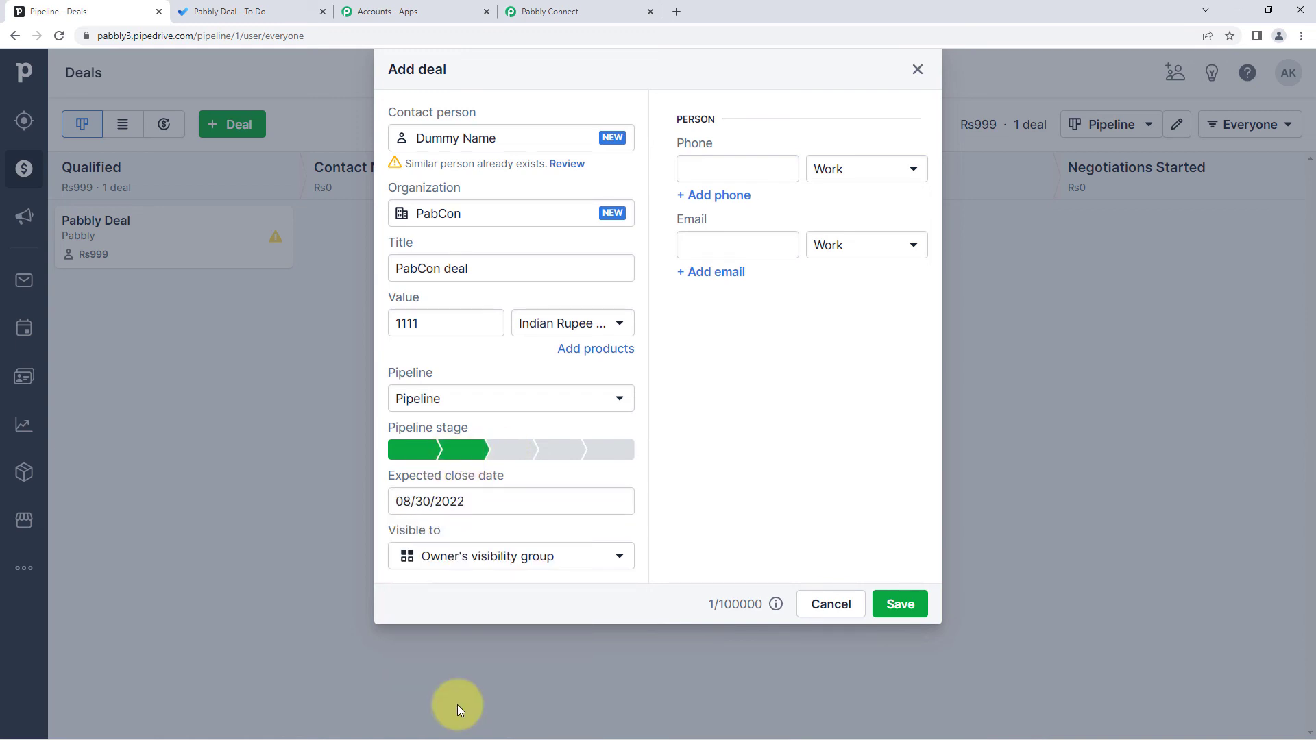
- Enter the contact's phone number and e-mail address, then save the deal
{"action": "left_click", "coordinate": [744, 177]}
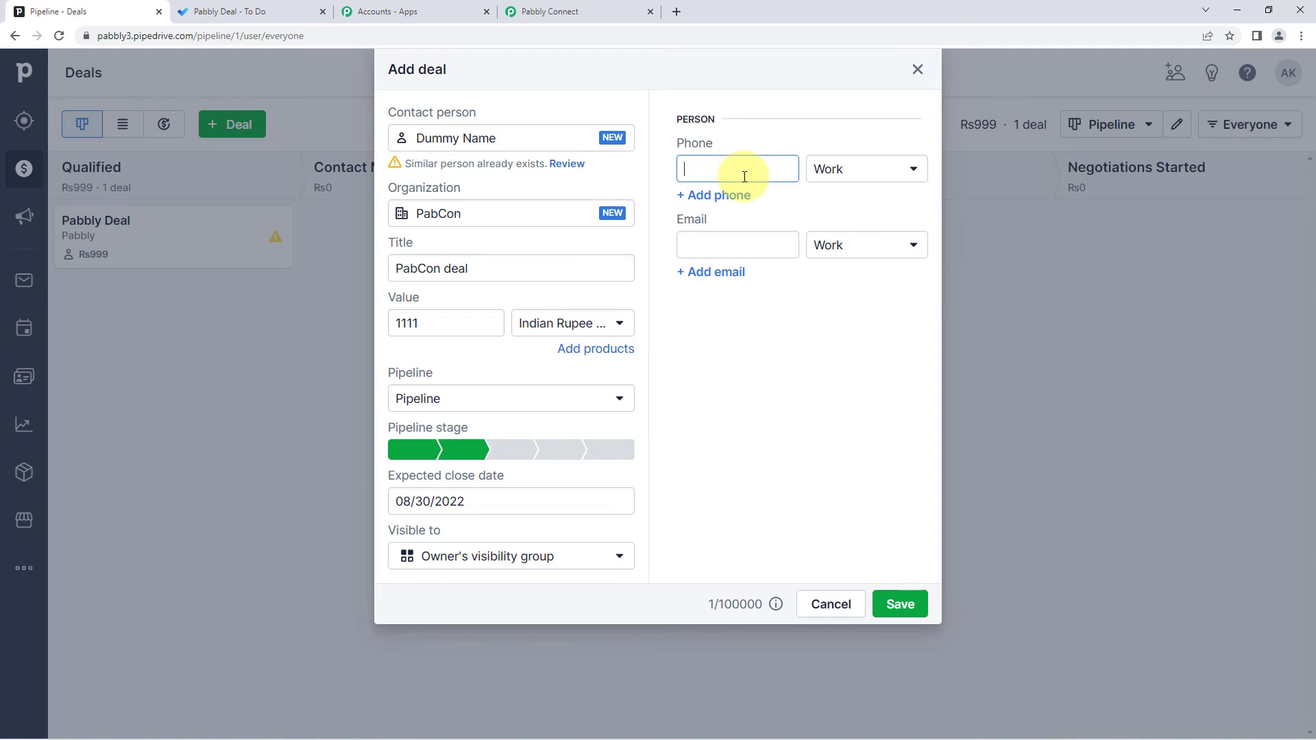
{"action": "type", "text": "136547890"}
{"action": "left_click", "coordinate": [732, 247]}
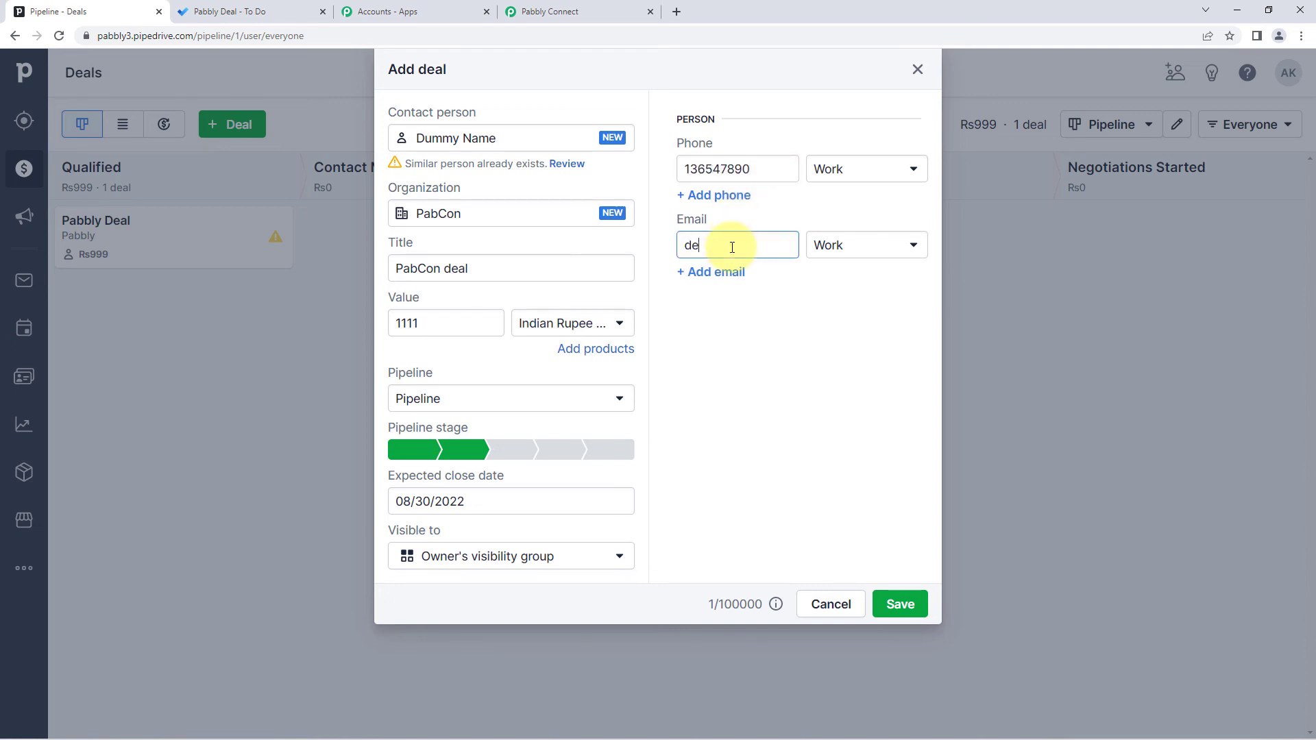
{"action": "left_click", "coordinate": [749, 295]}
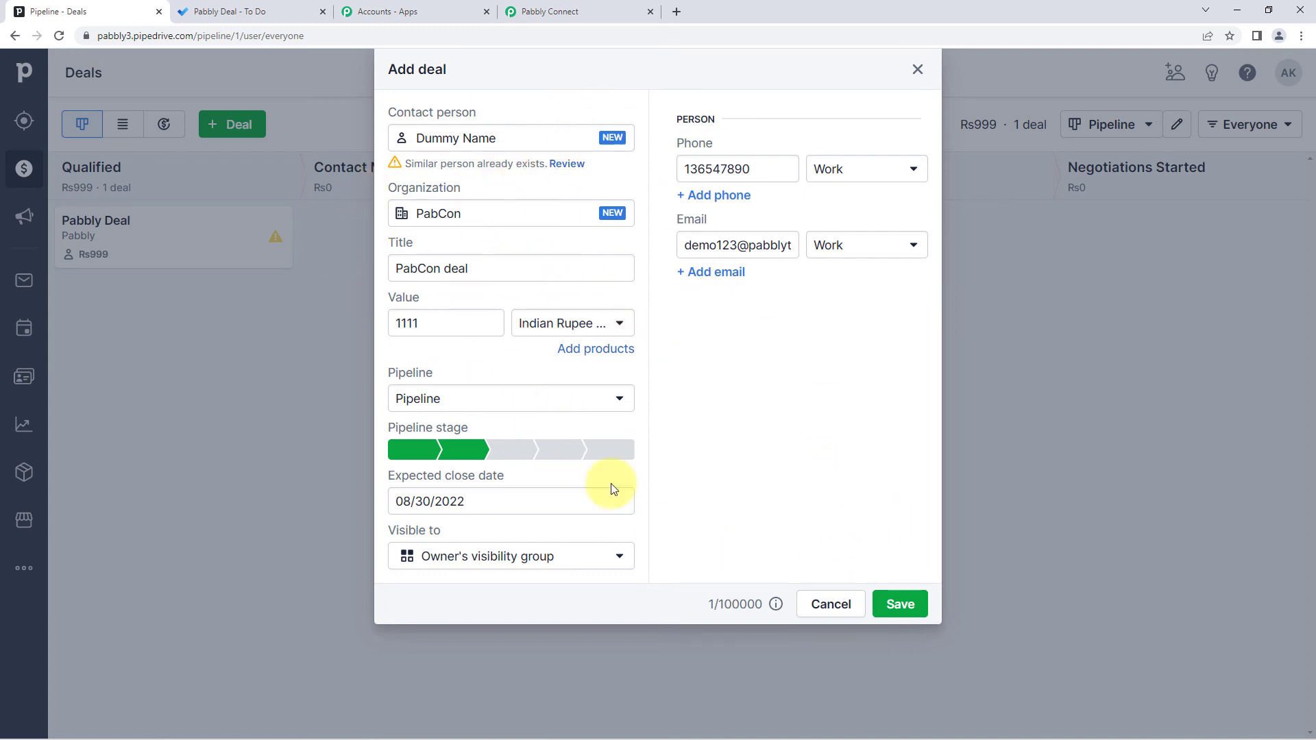
{"action": "left_click", "coordinate": [895, 612]}
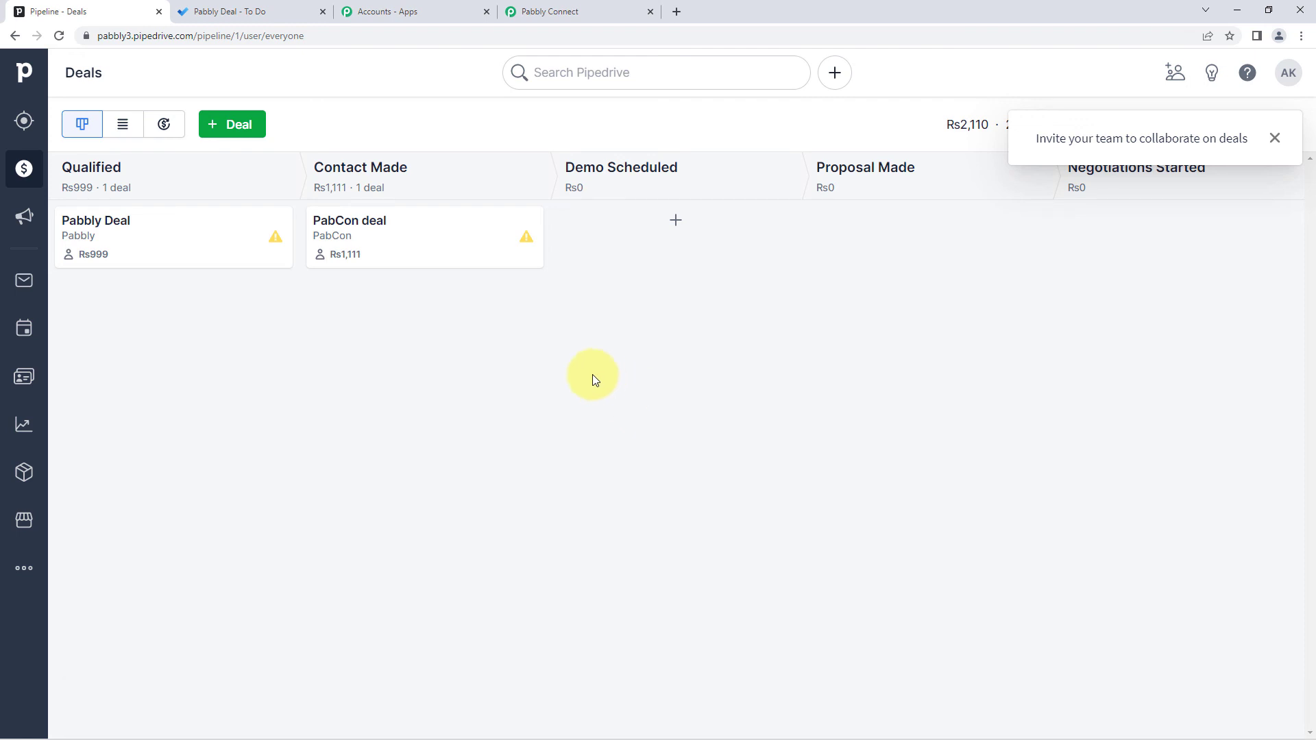
- Open the new PabCon deal task in Microsoft To Do, comparing it with the Pipedrive deal and mapping
{"action": "left_click", "coordinate": [1275, 138]}
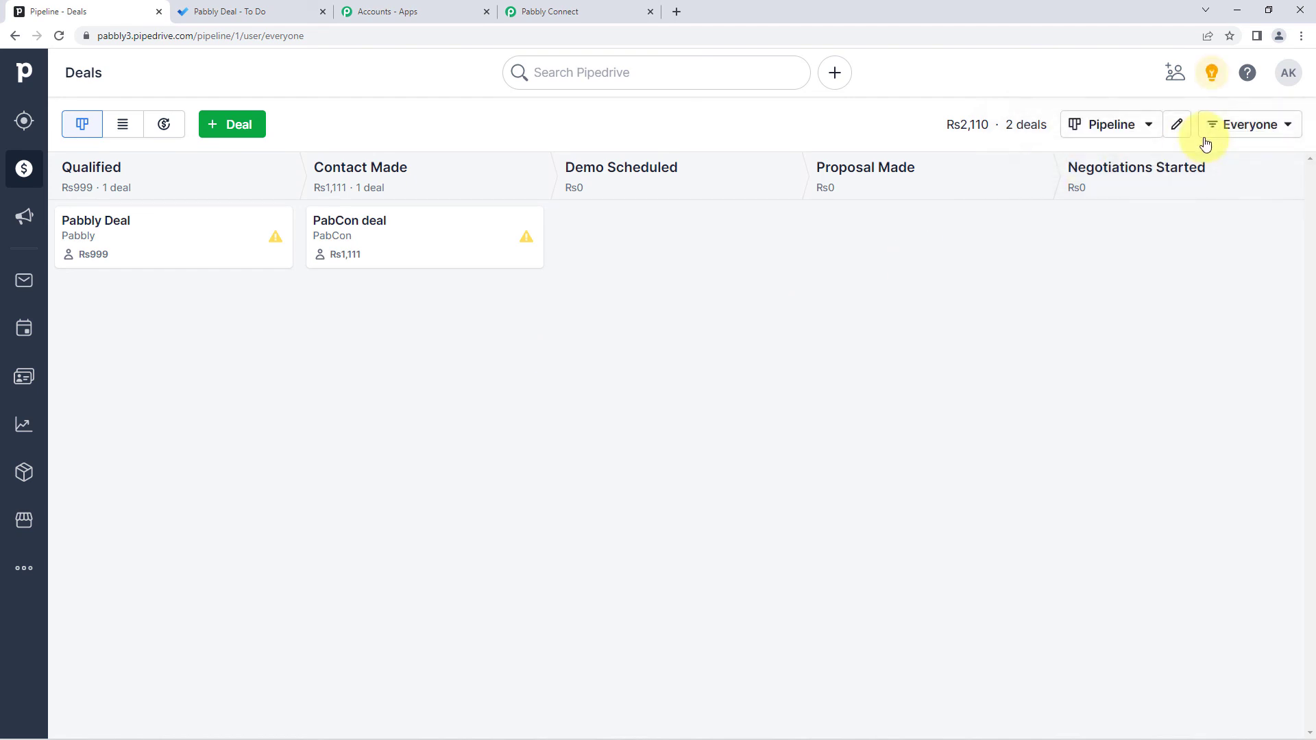
{"action": "left_click", "coordinate": [273, 9]}
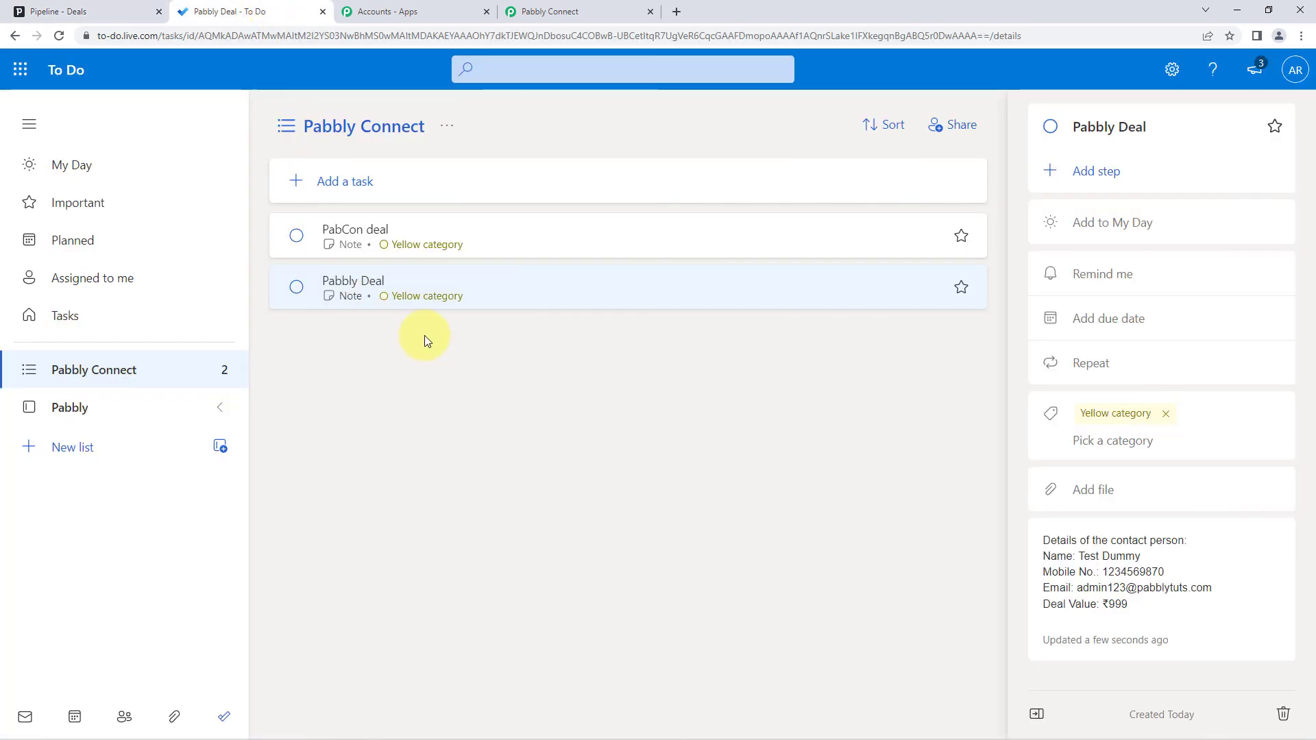
{"action": "left_click", "coordinate": [466, 230]}
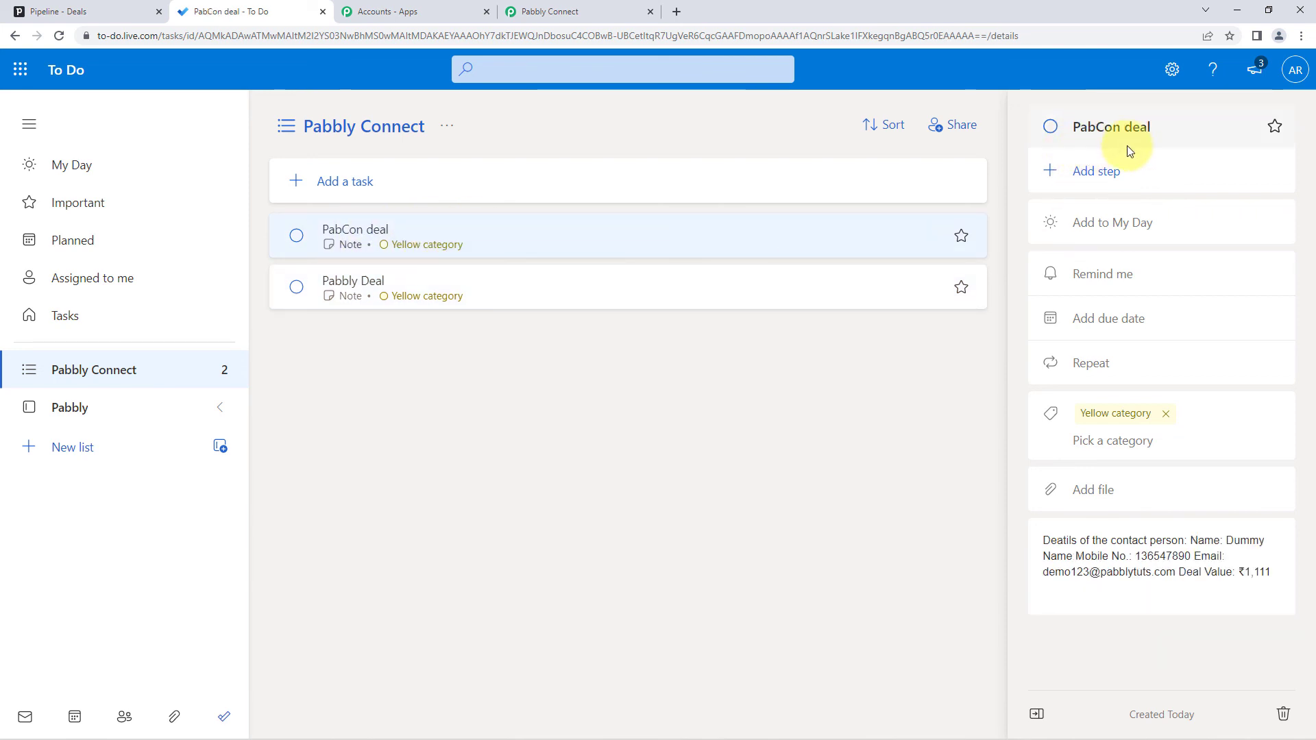
{"action": "left_click", "coordinate": [142, 15]}
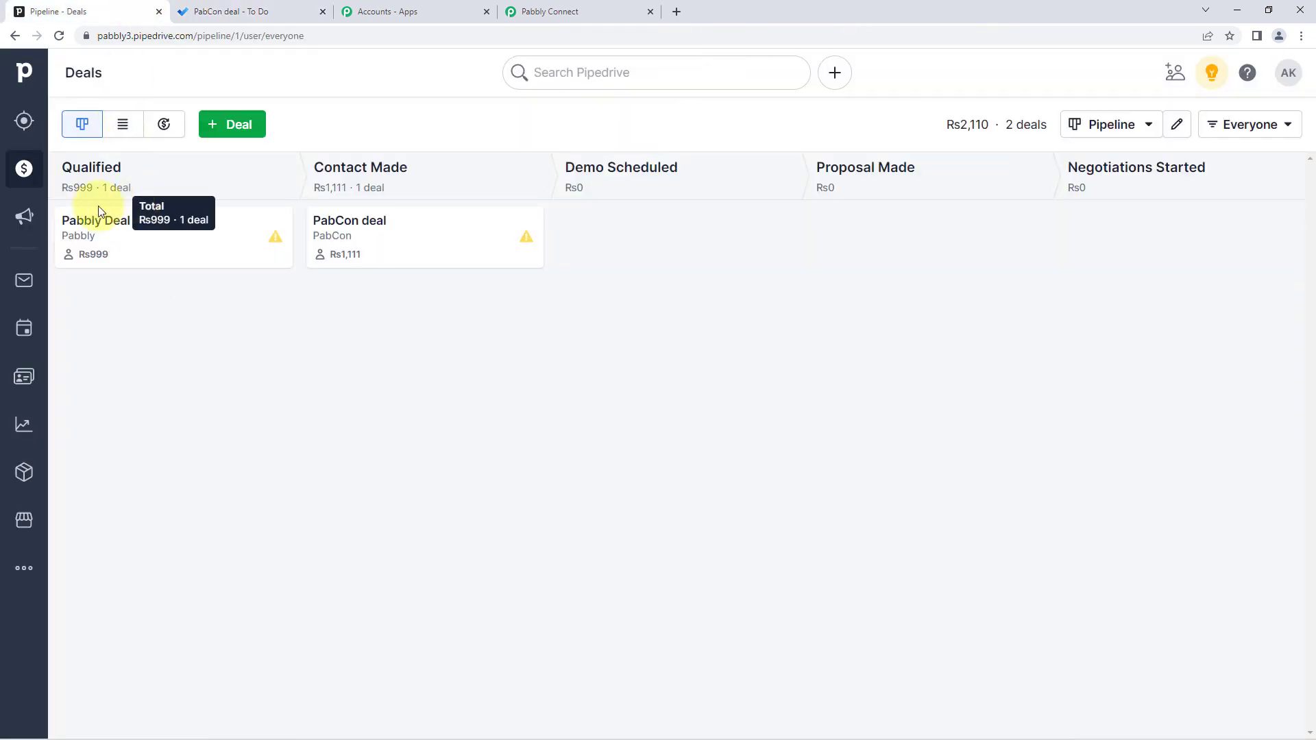
{"action": "left_click", "coordinate": [255, 9]}
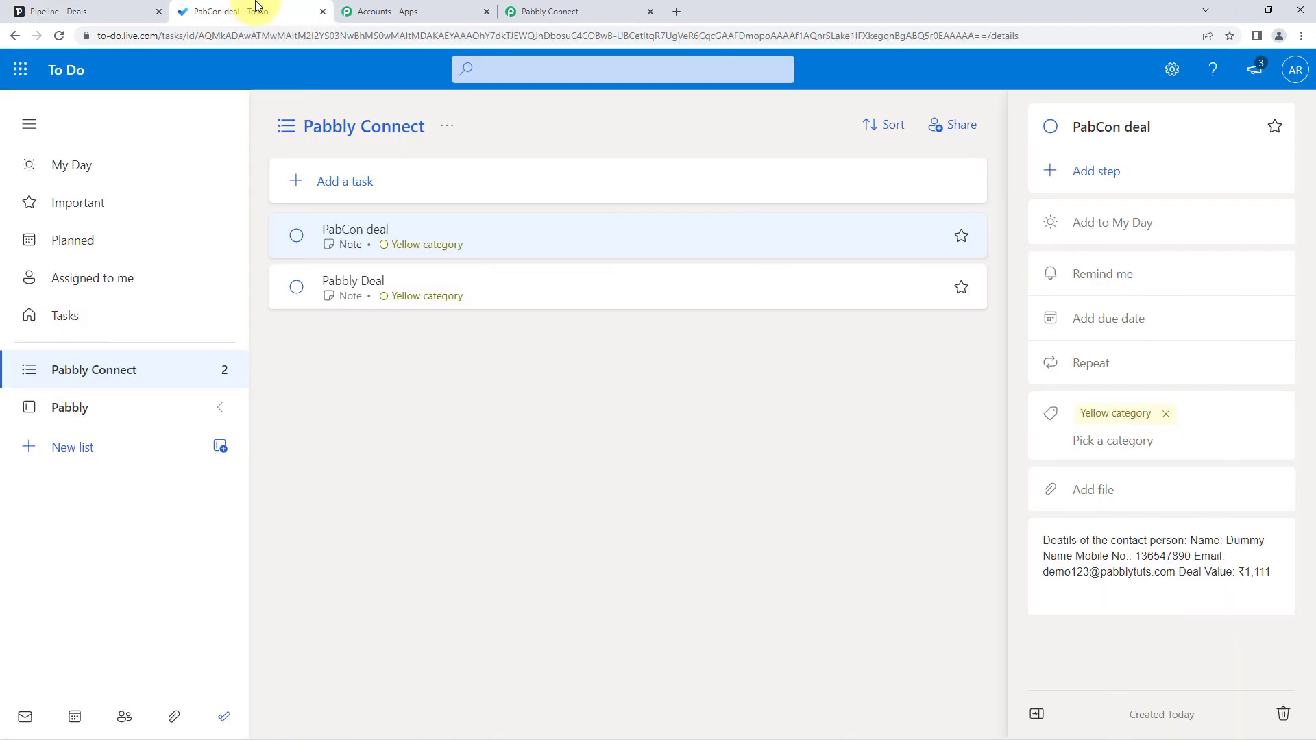
{"action": "left_click", "coordinate": [555, 10]}
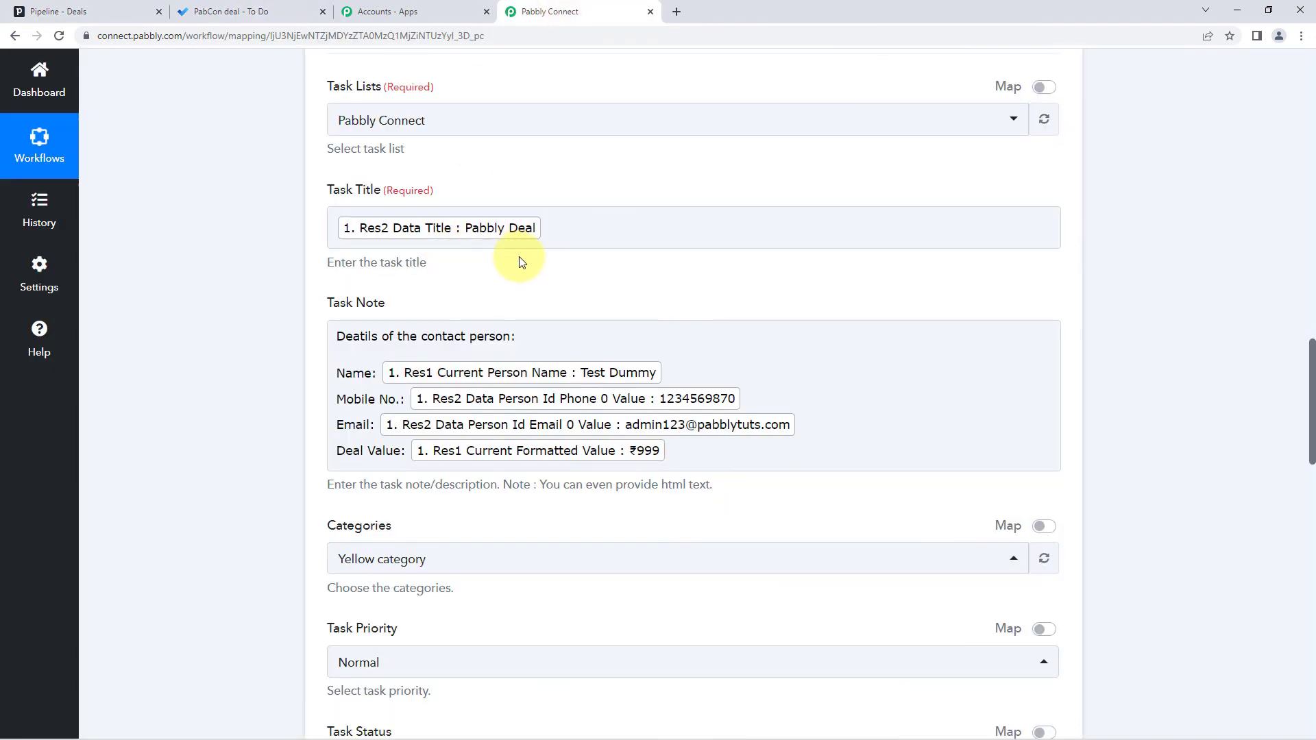
{"action": "left_click", "coordinate": [283, 12]}
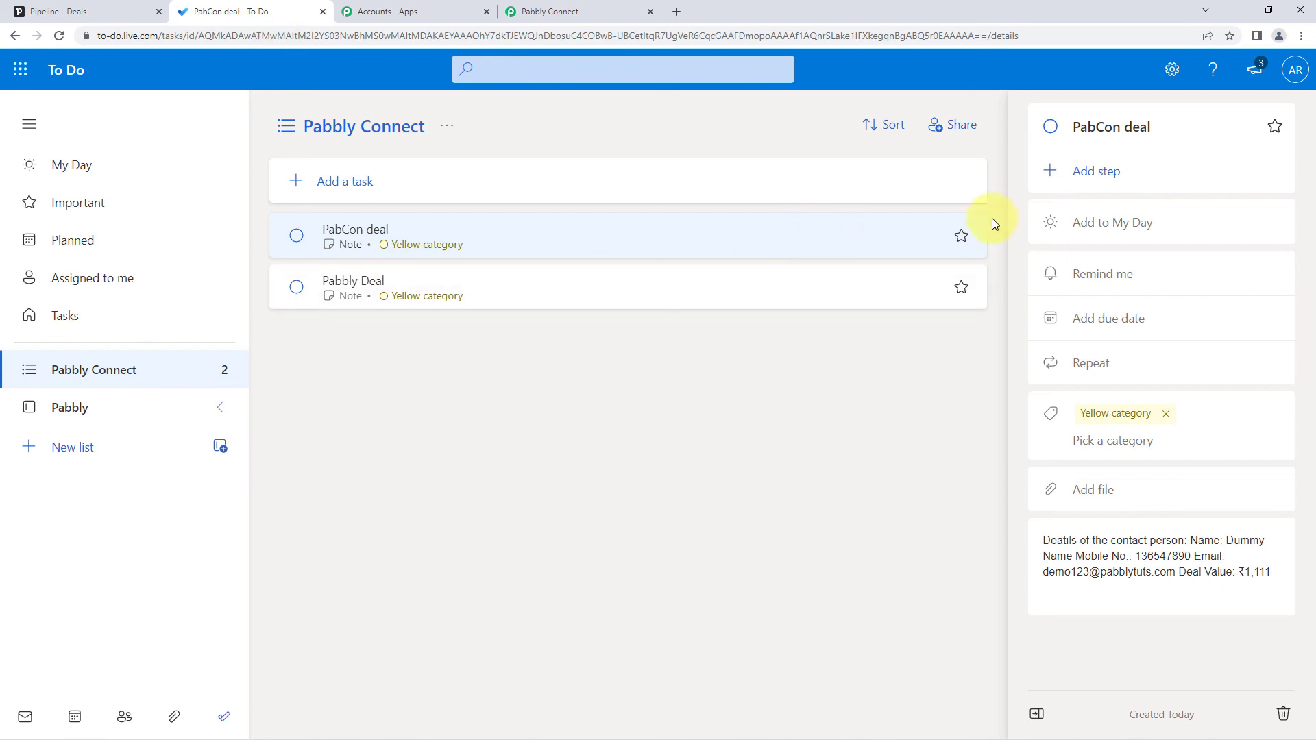
- Break the task's note so Name, Mobile No., Email and Deal Value each start a new line
{"action": "left_click", "coordinate": [1197, 542]}
{"action": "key", "text": "Return"}
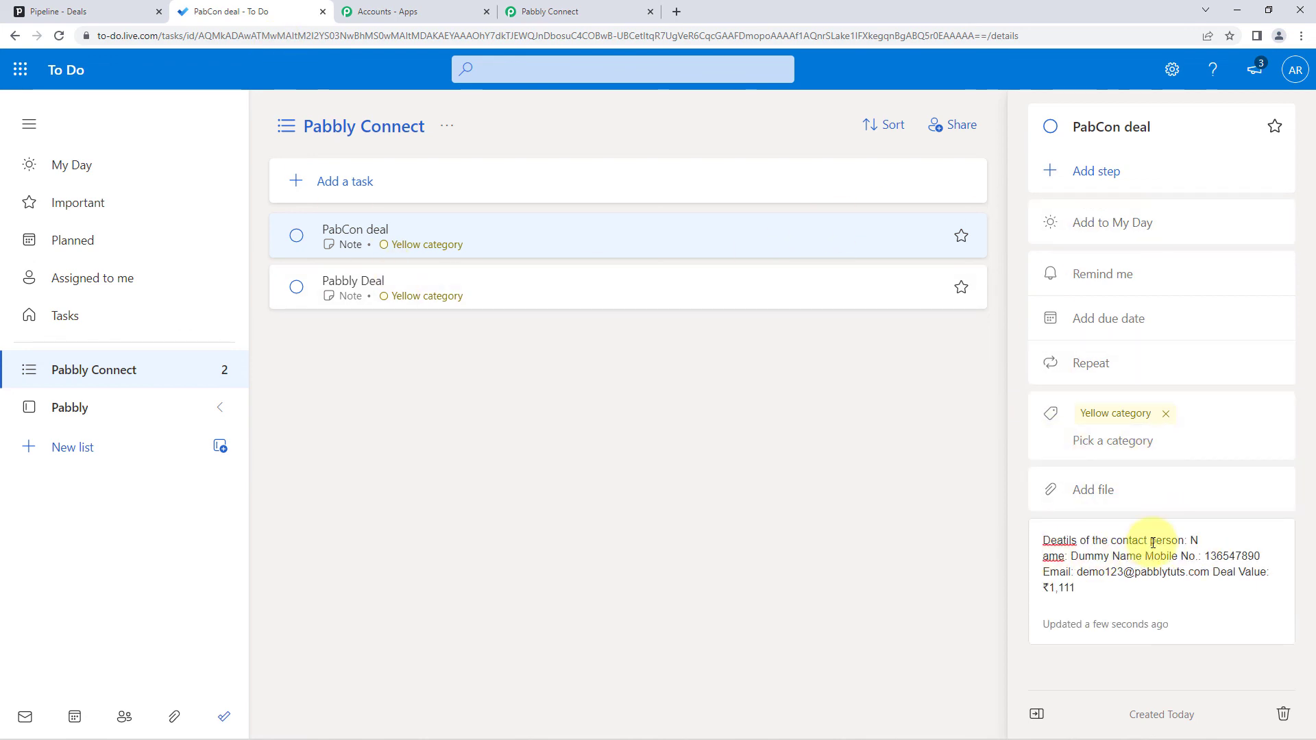
{"action": "key", "text": "BackSpace"}
{"action": "key", "text": "Return"}
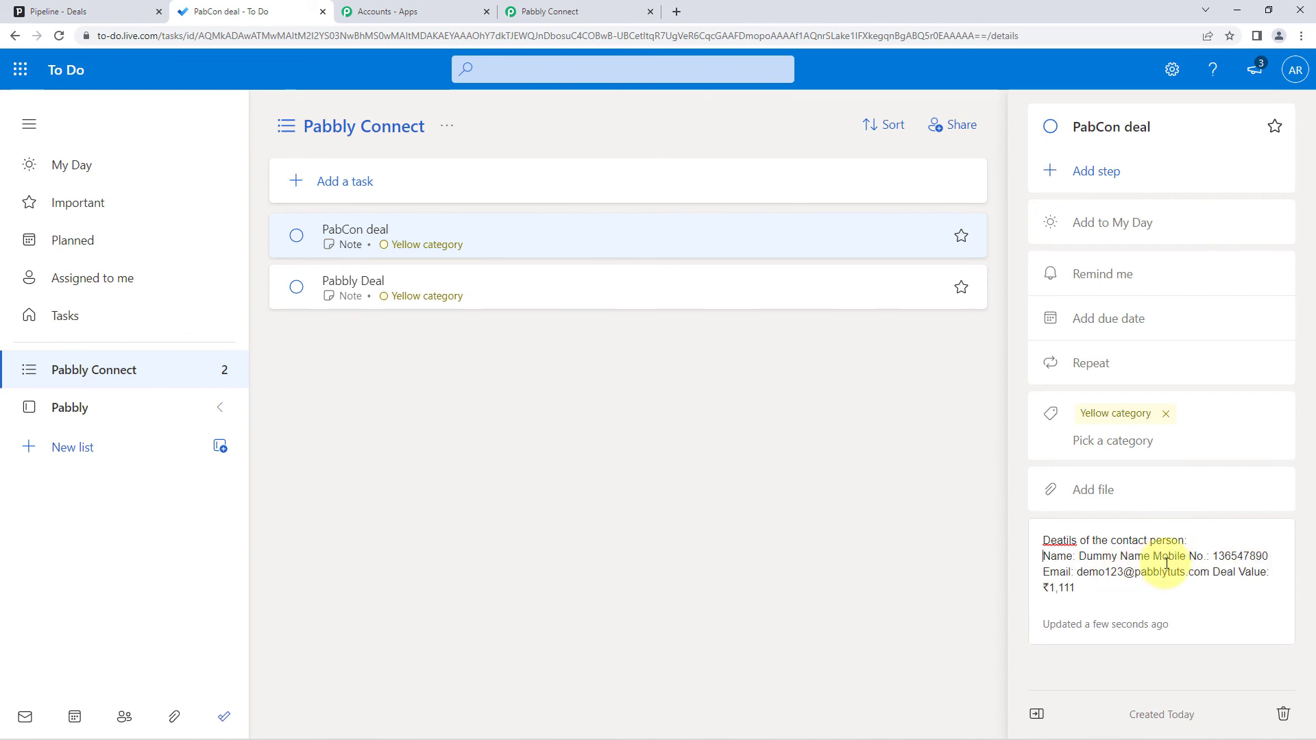
{"action": "left_click", "coordinate": [1153, 556]}
{"action": "key", "text": "Return"}
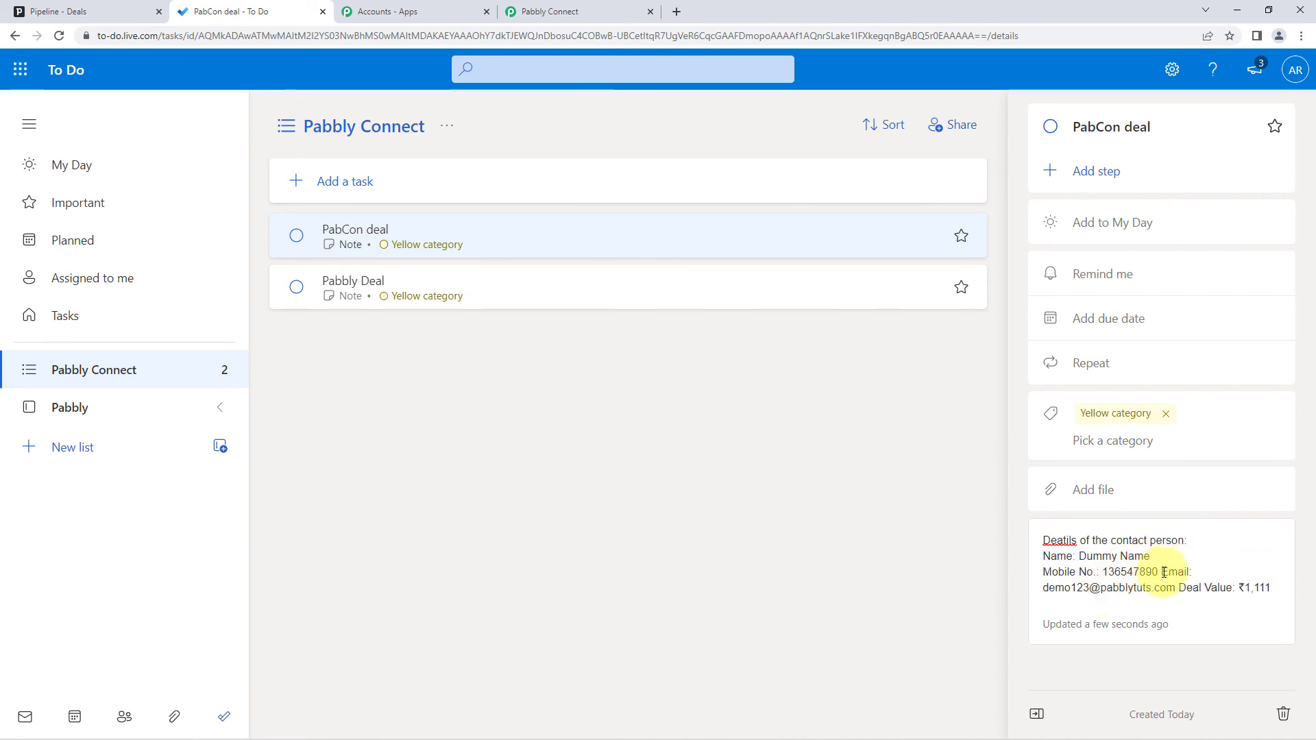
{"action": "left_click", "coordinate": [1161, 572]}
{"action": "key", "text": "Return"}
{"action": "left_click", "coordinate": [1215, 590]}
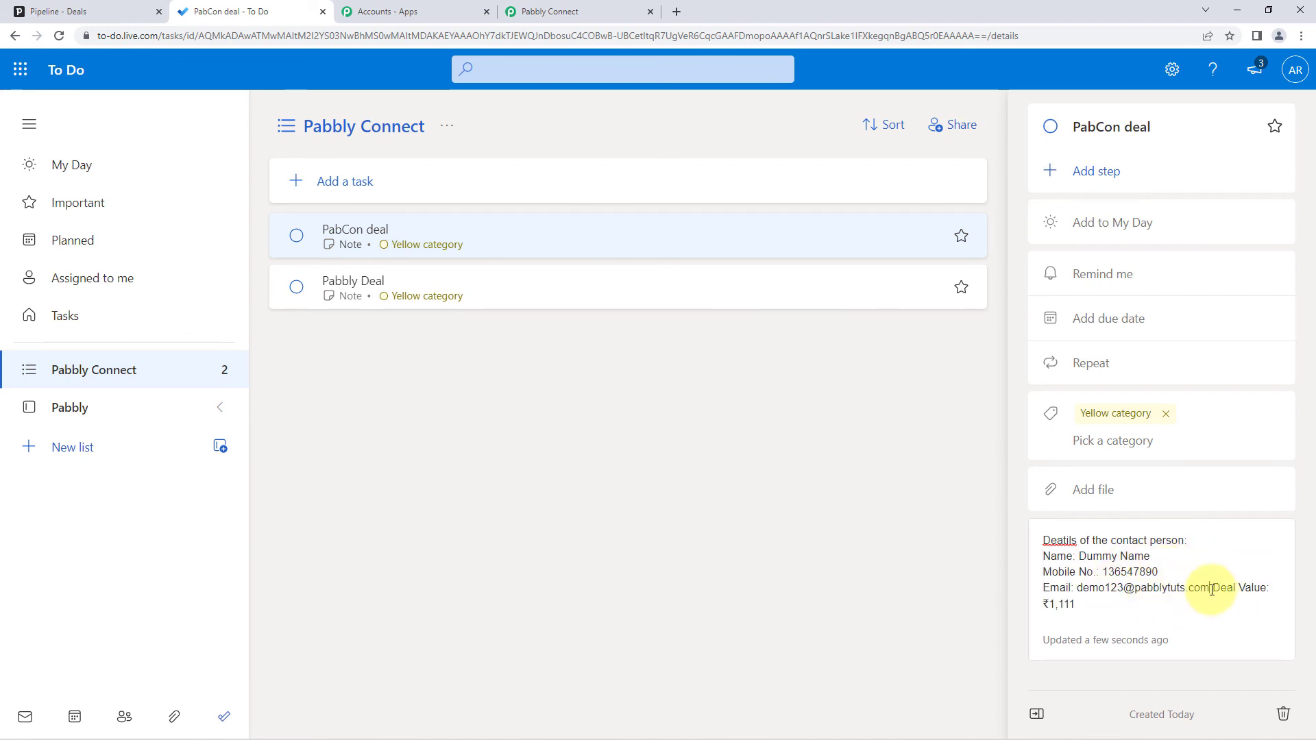
{"action": "key", "text": "Return"}
{"action": "left_click_drag", "start_coordinate": [1139, 604], "coordinate": [1119, 605]}
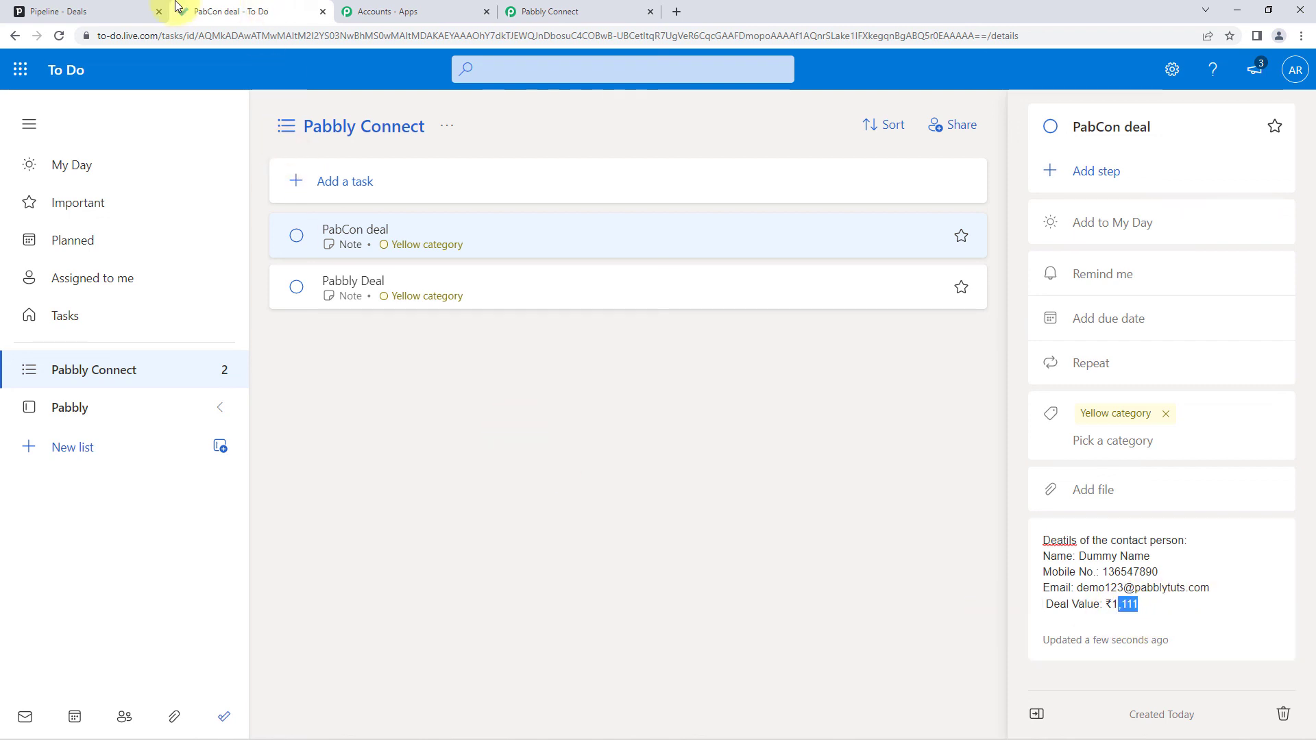
{"action": "left_click", "coordinate": [103, 12]}
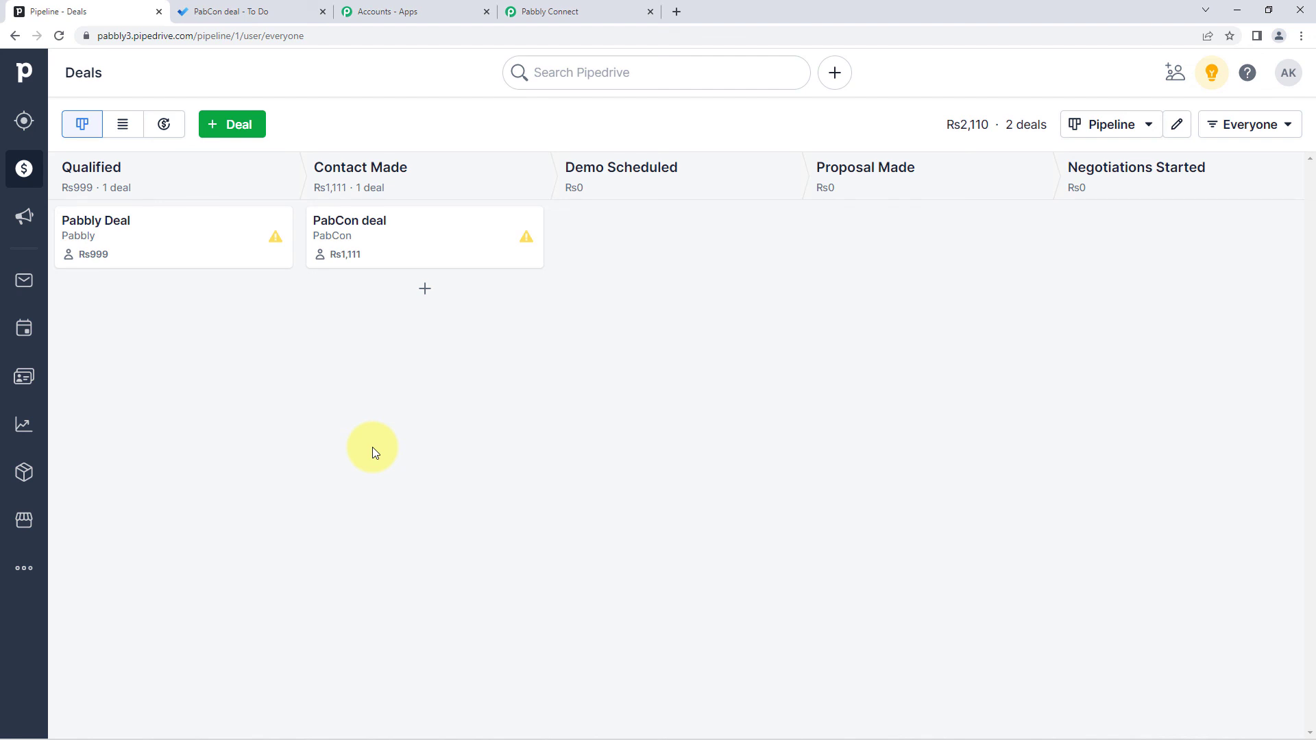
- Collapse the PipeDrive New Deal trigger card in the 'Pipedrive to Microsoft To Do' workflow
{"action": "left_click", "coordinate": [620, 12]}
{"action": "scroll", "coordinate": [1122, 273], "scroll_direction": "up", "scroll_amount": 8}
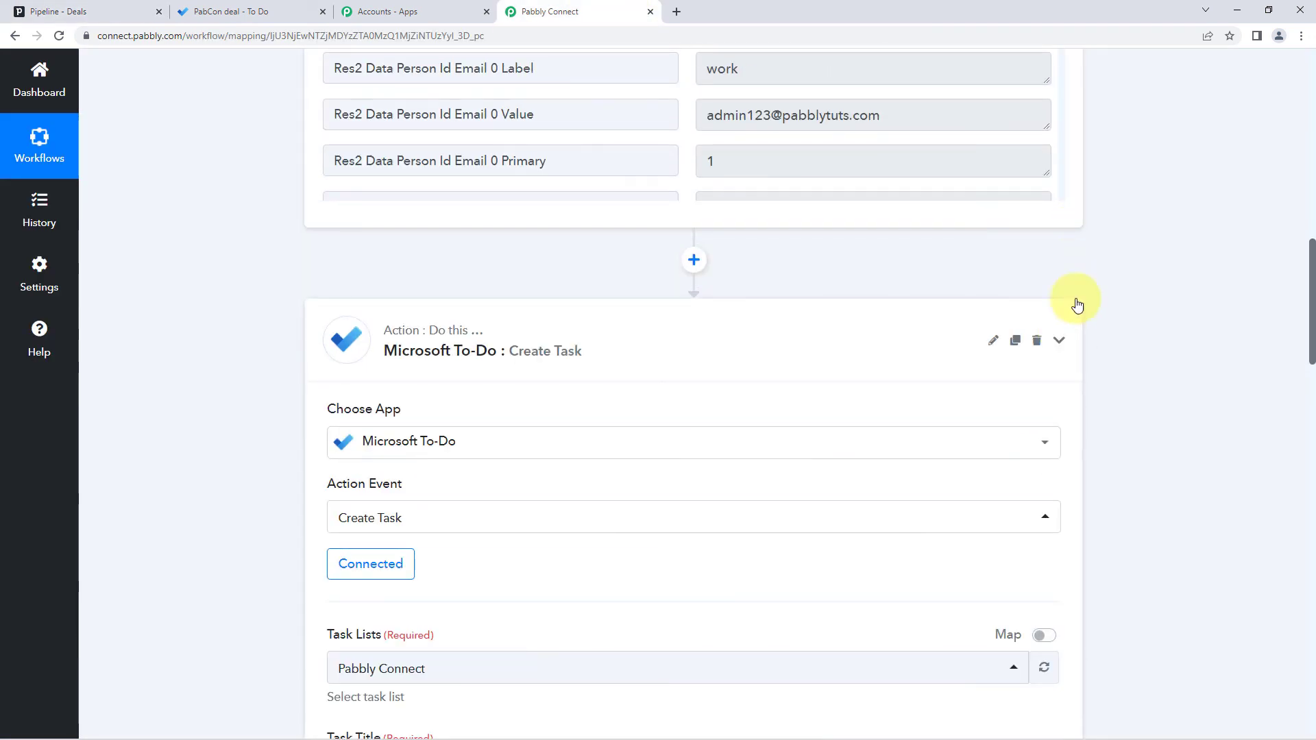
{"action": "scroll", "coordinate": [1093, 285], "scroll_direction": "up", "scroll_amount": 15}
{"action": "left_click", "coordinate": [1059, 292]}
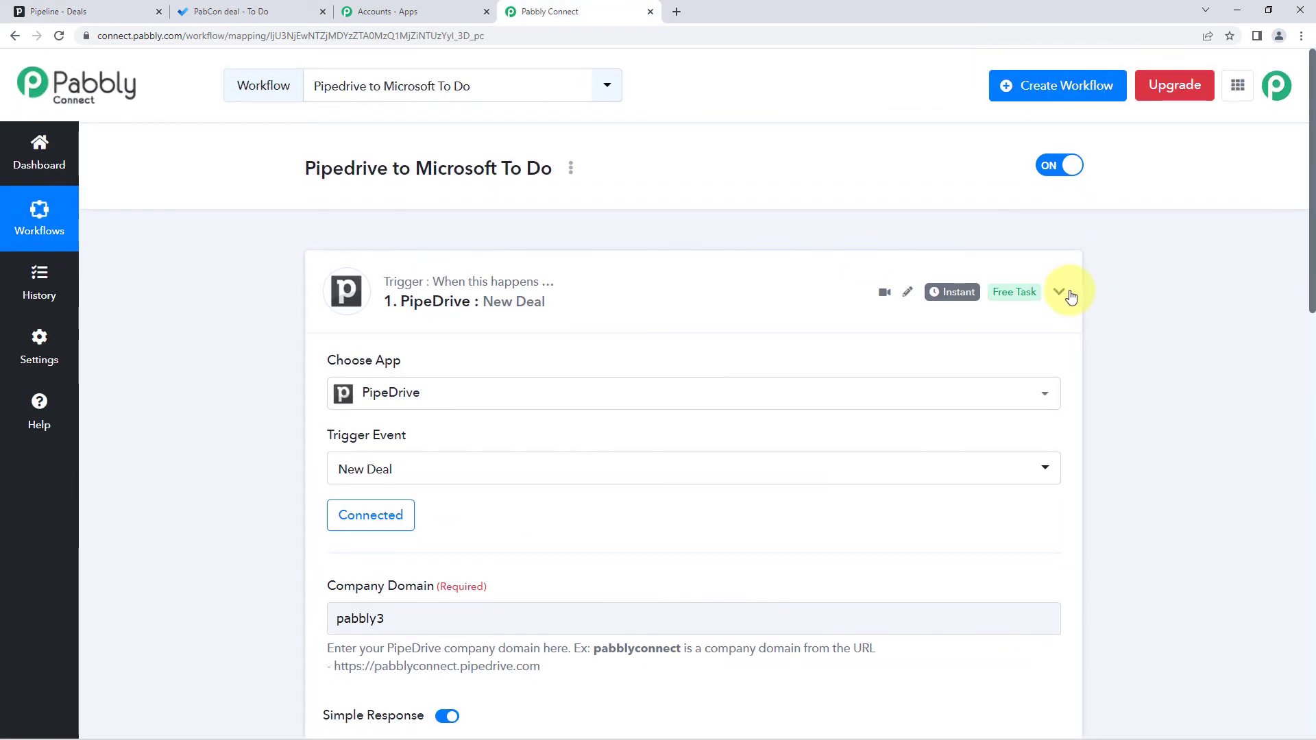
{"action": "scroll", "coordinate": [253, 267], "scroll_direction": "down", "scroll_amount": 1}
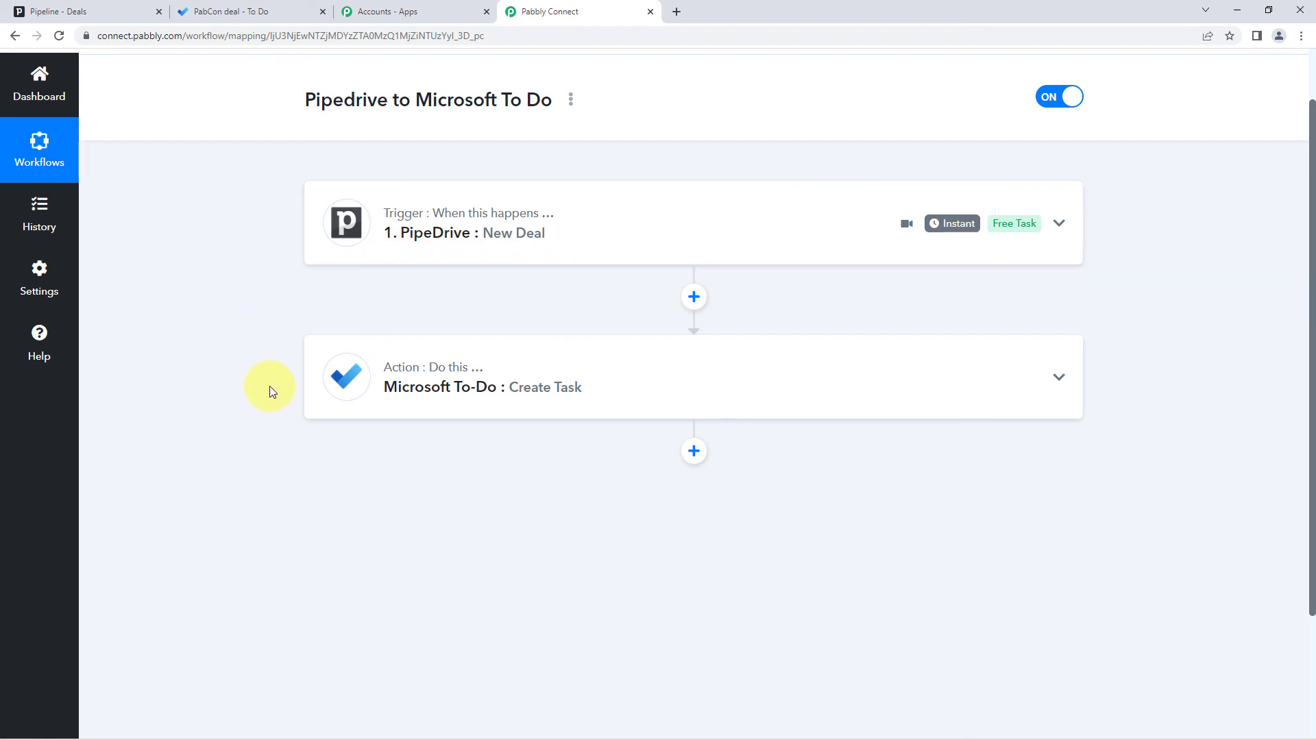
{"action": "scroll", "coordinate": [581, 369], "scroll_direction": "up", "scroll_amount": 1}
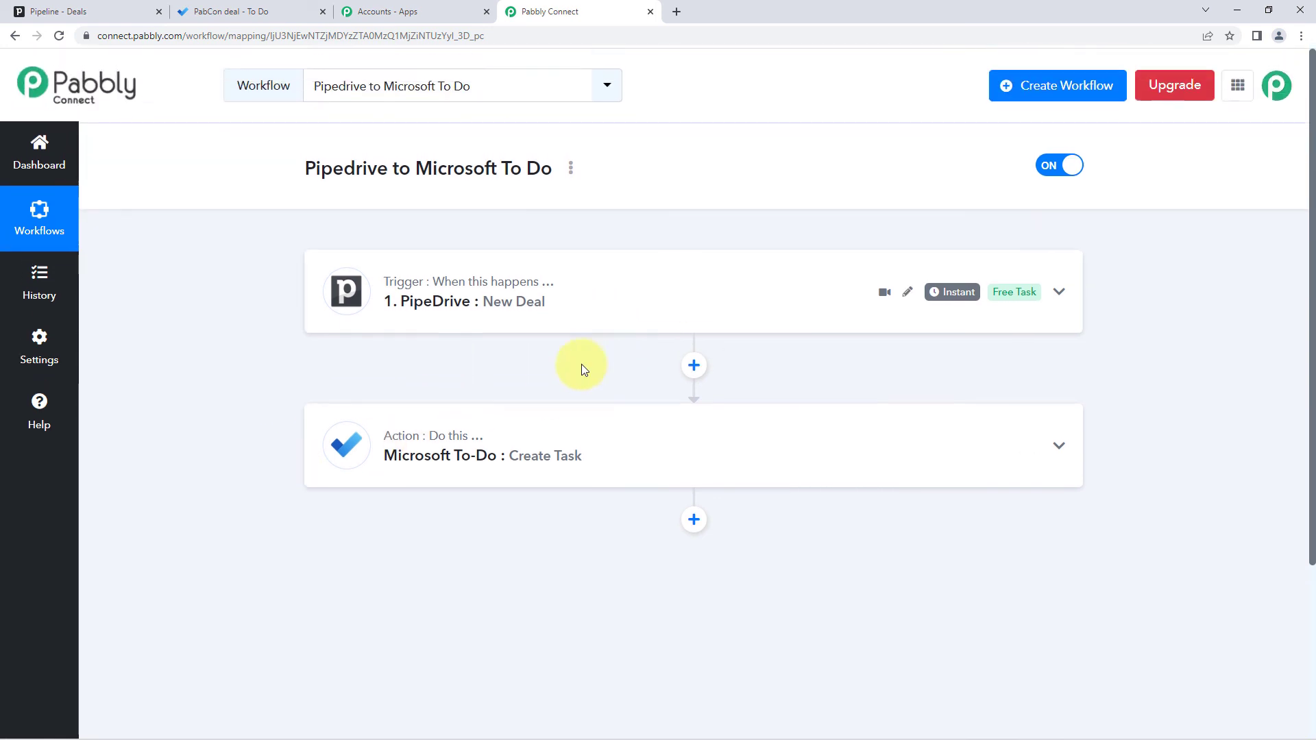